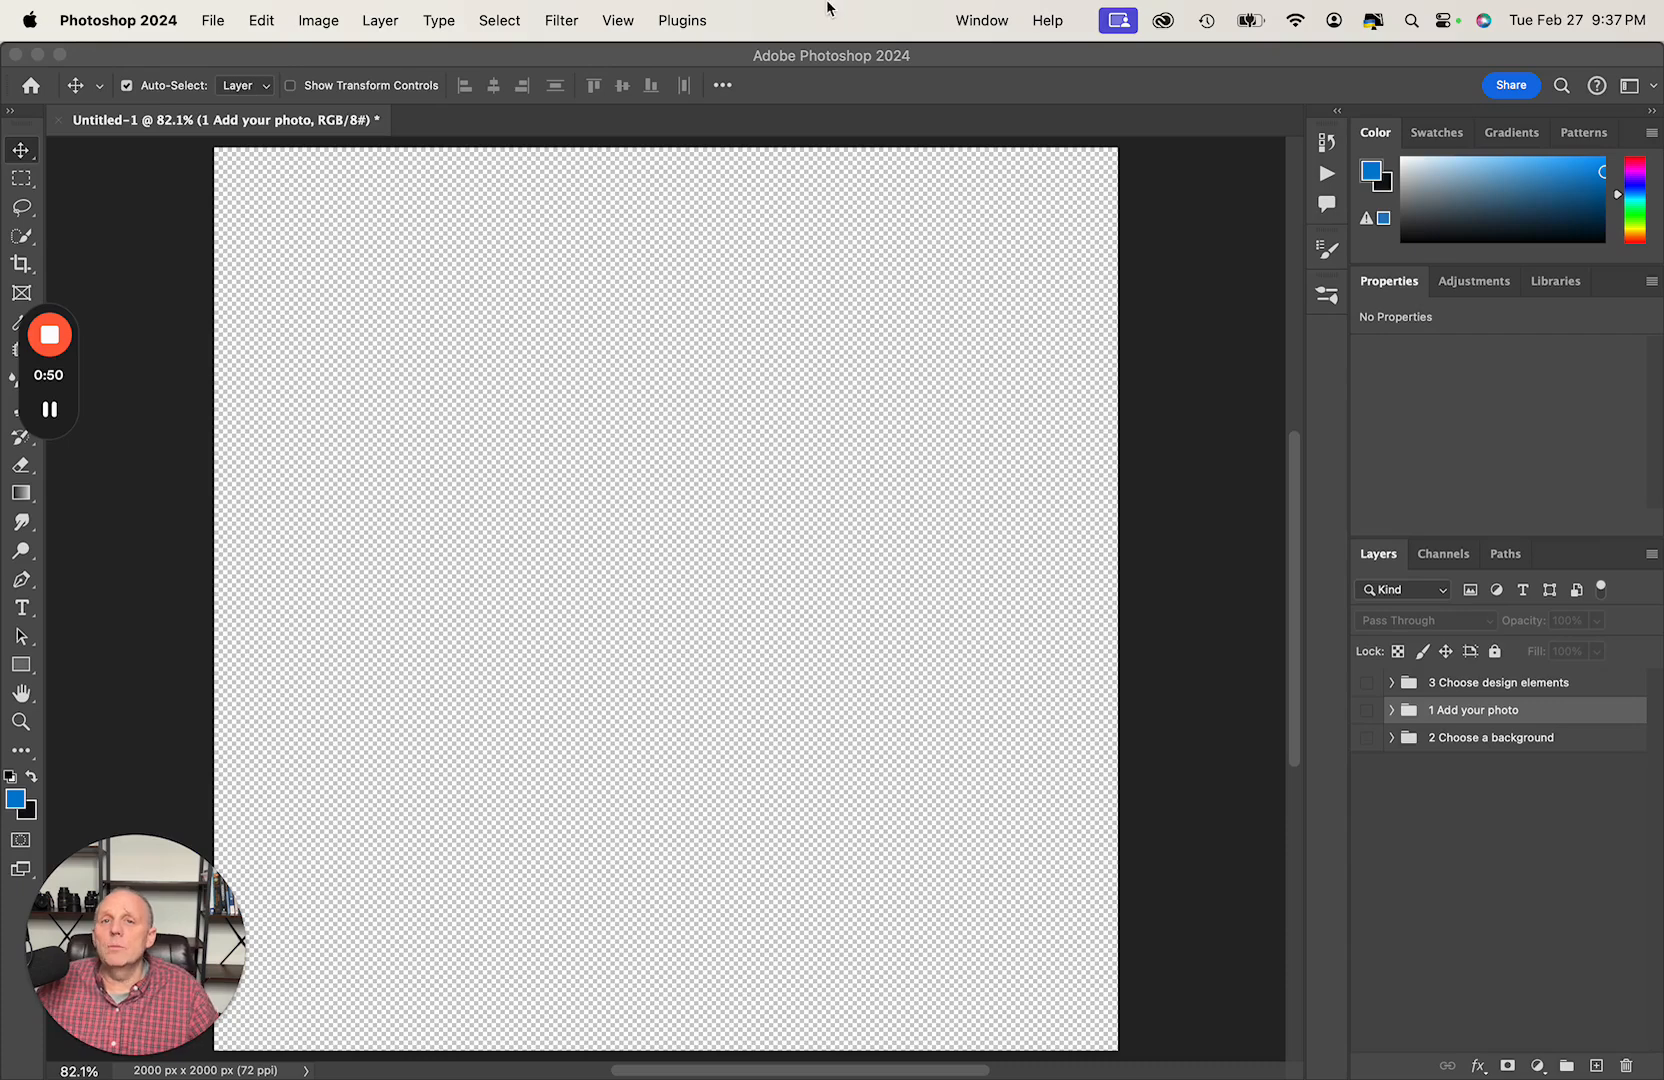
pyautogui.click(657, 62)
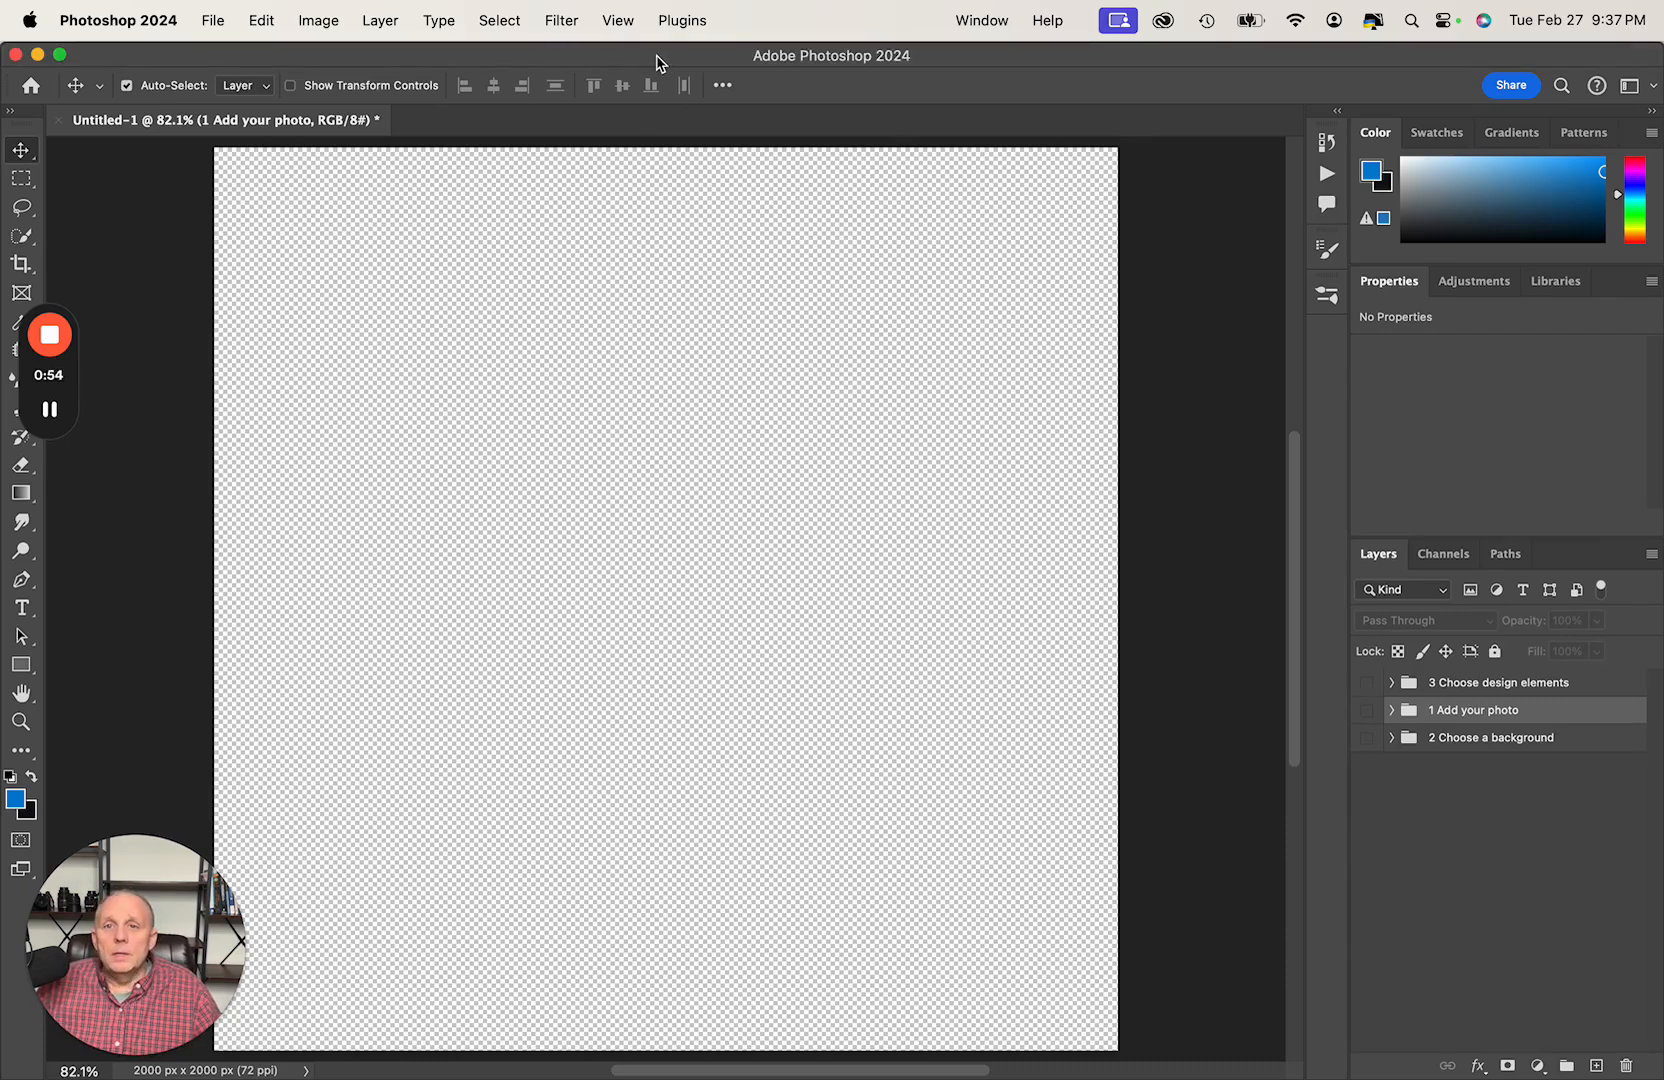
pyautogui.click(214, 24)
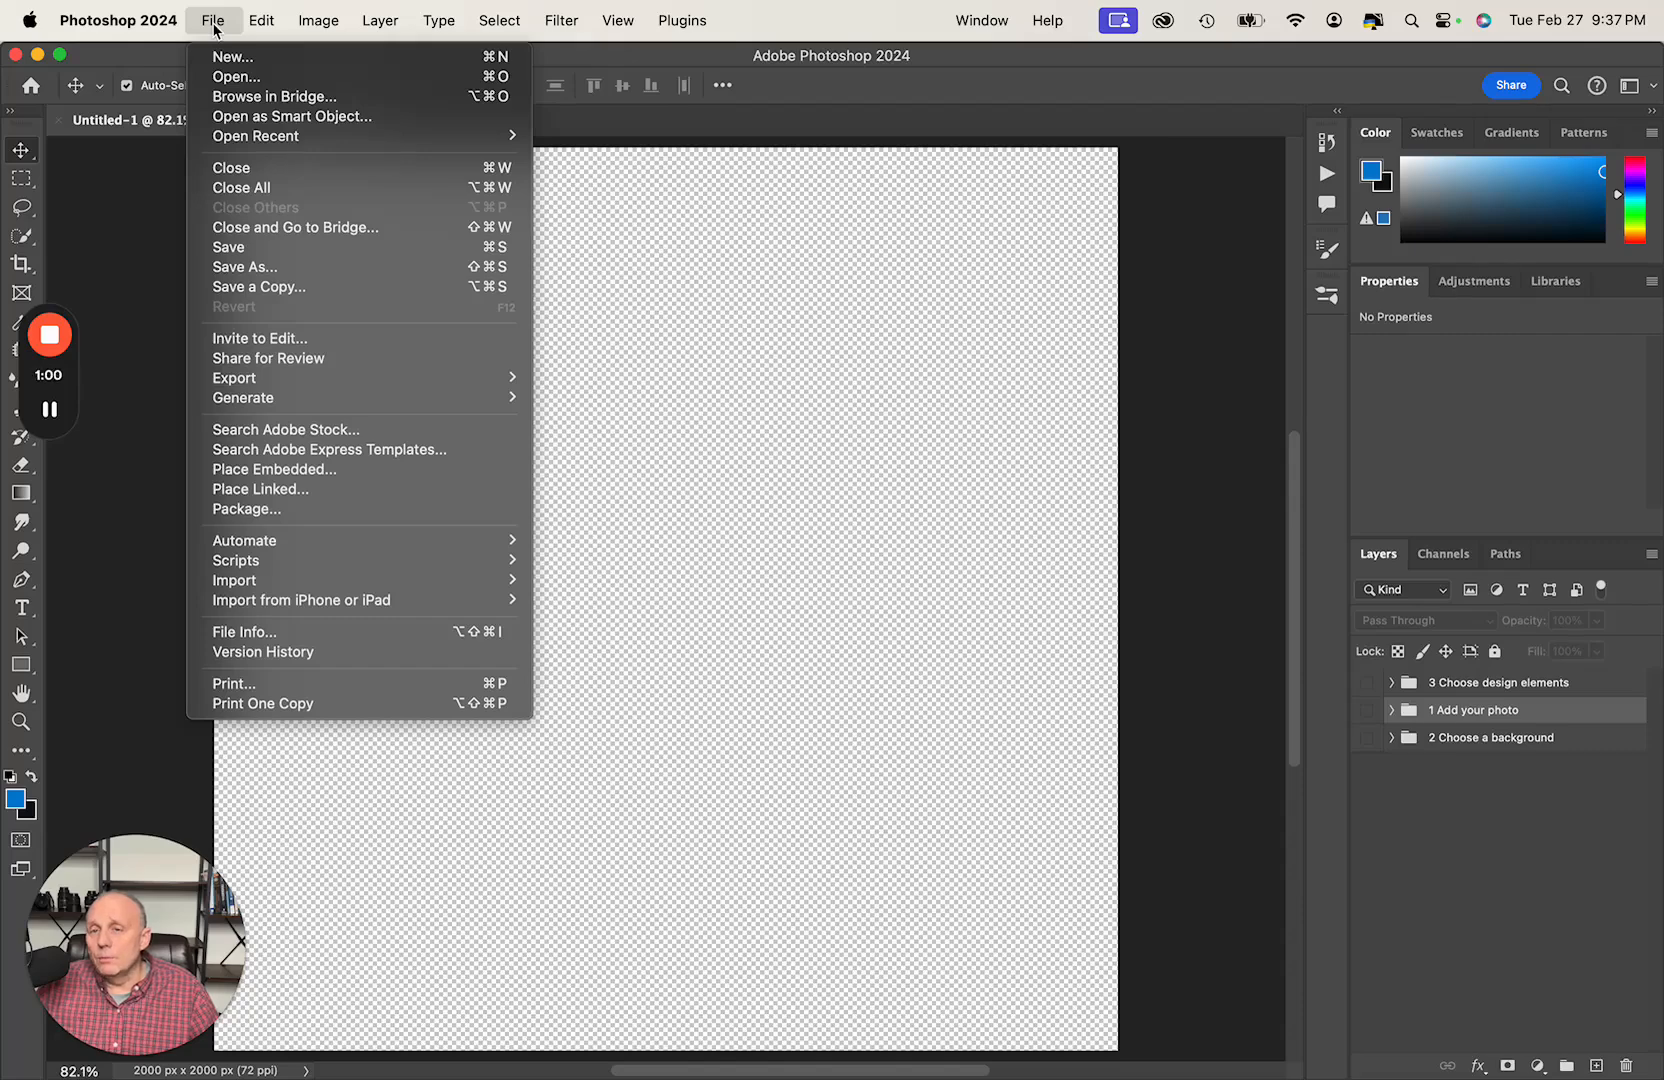
pyautogui.click(121, 122)
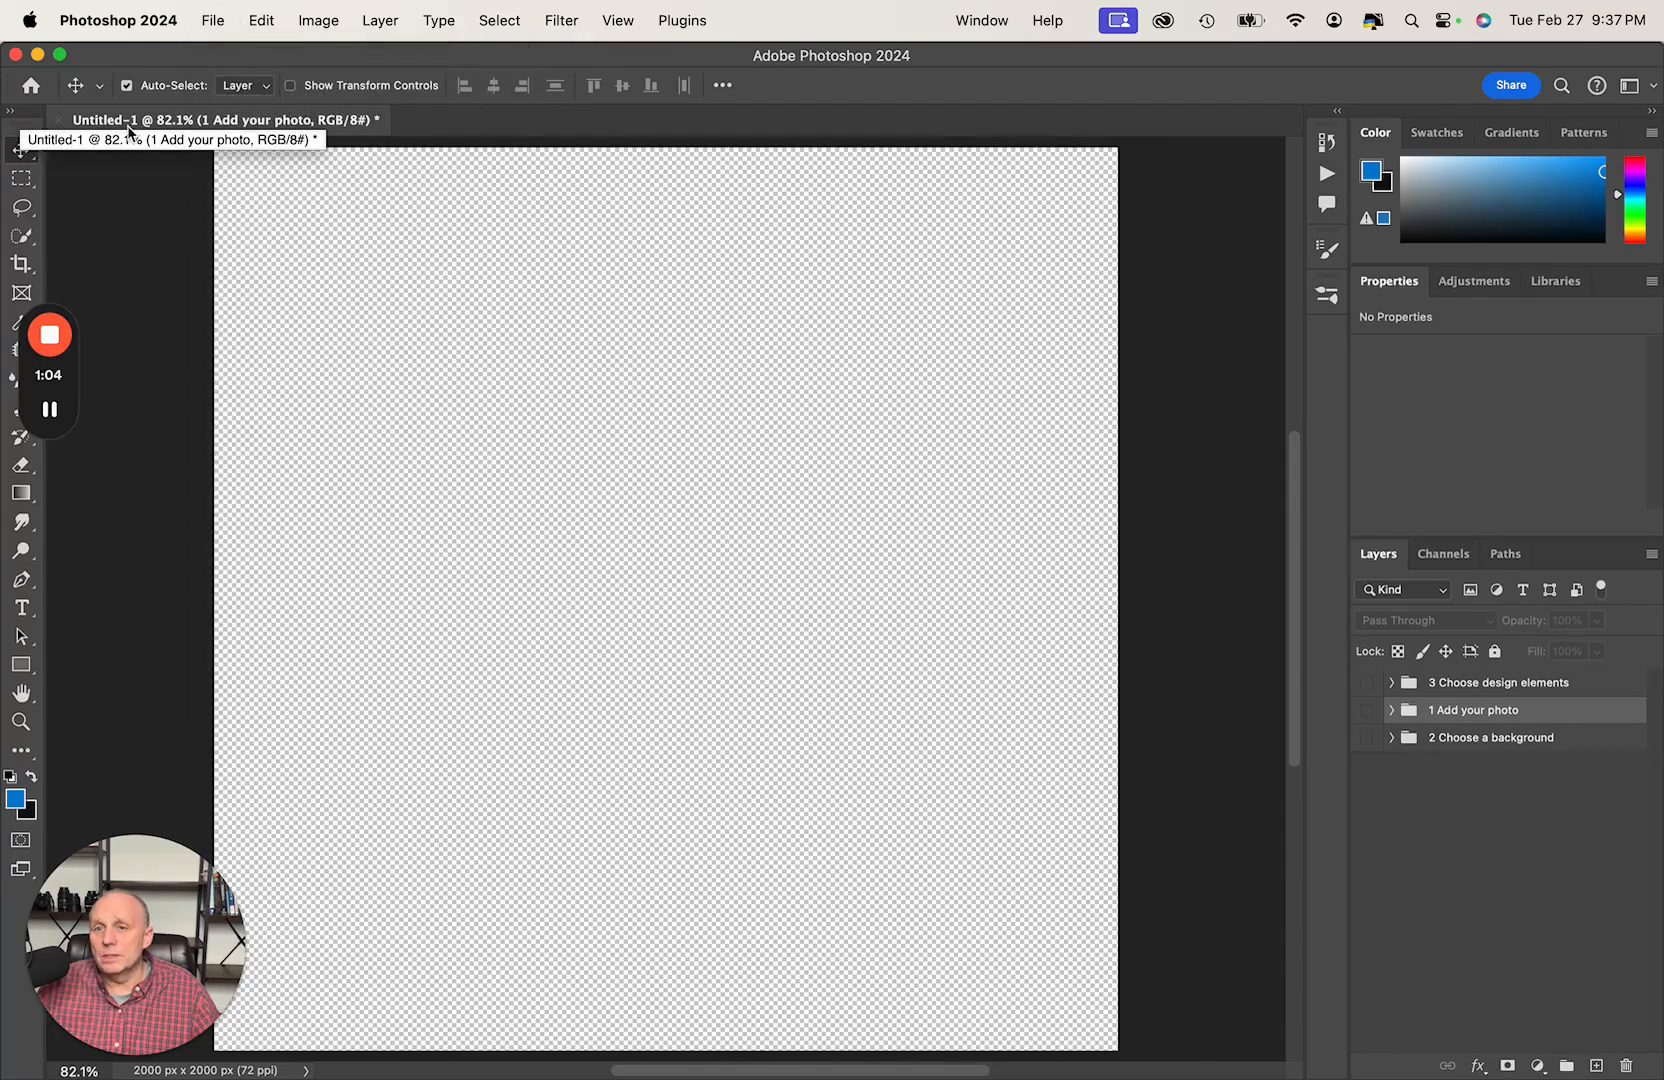
# - Start saving the untitled document under a new name and open the SnapLenz folder as the destination
pyautogui.click(211, 21)
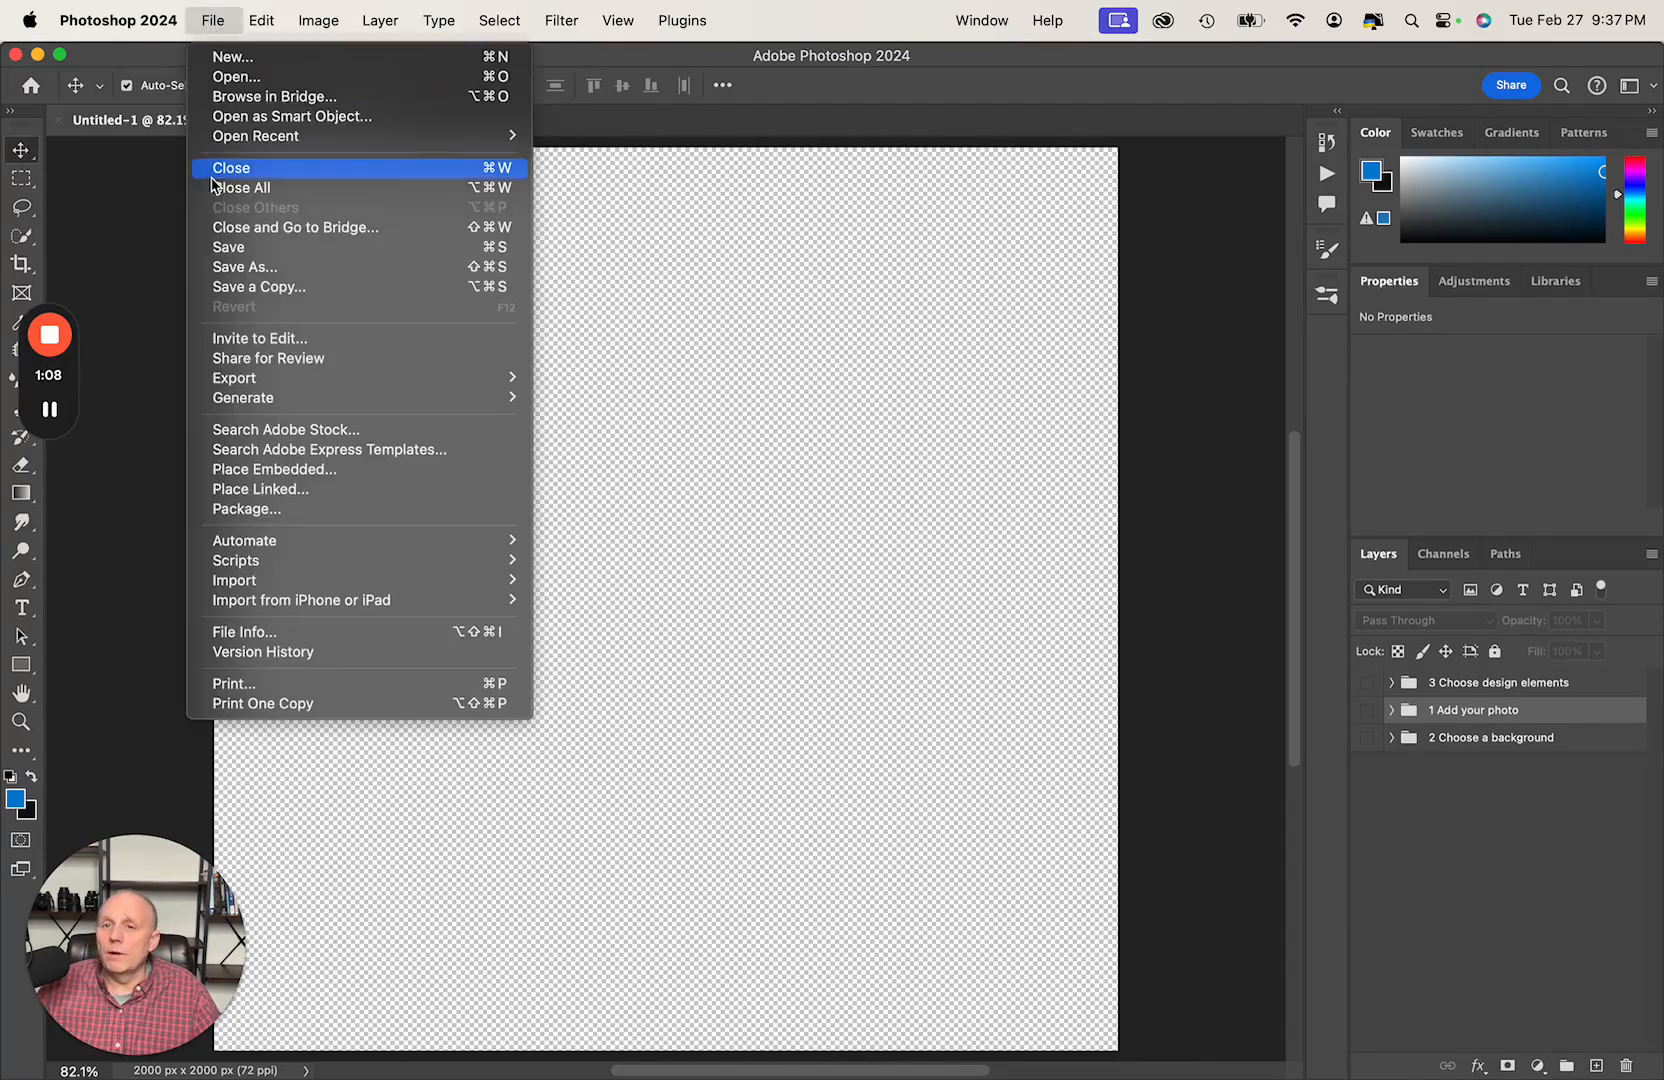
pyautogui.click(257, 270)
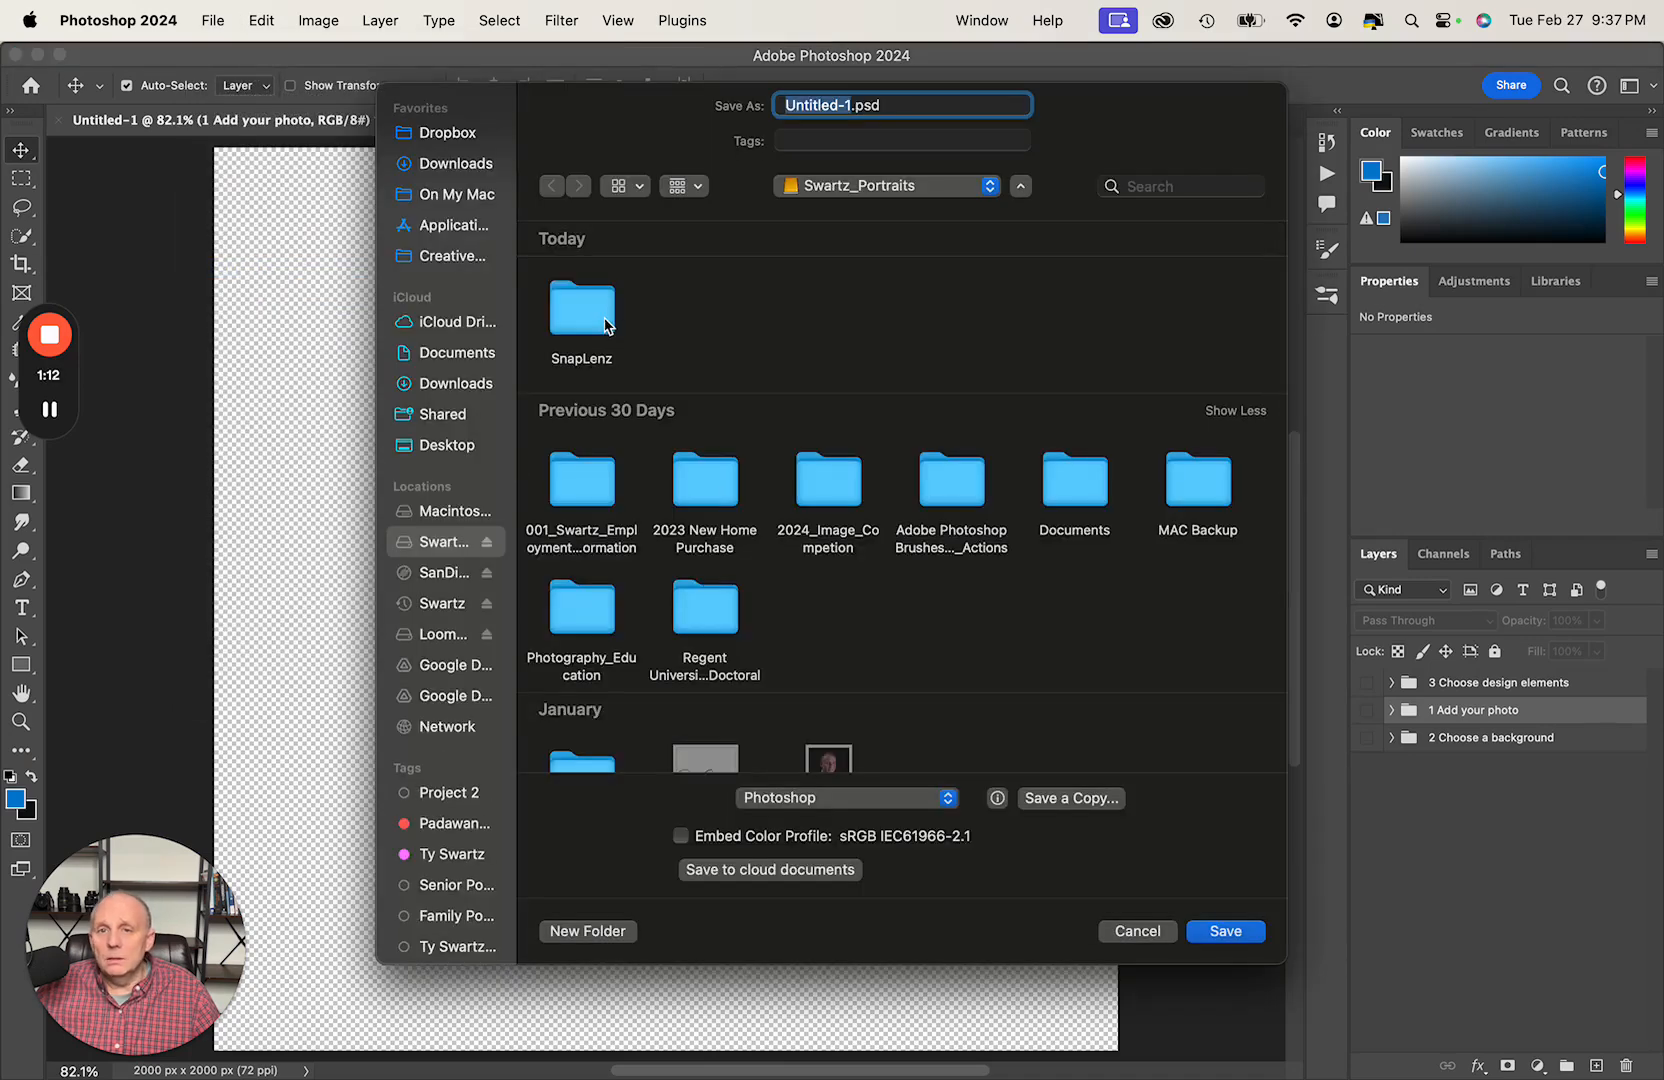
pyautogui.click(605, 325)
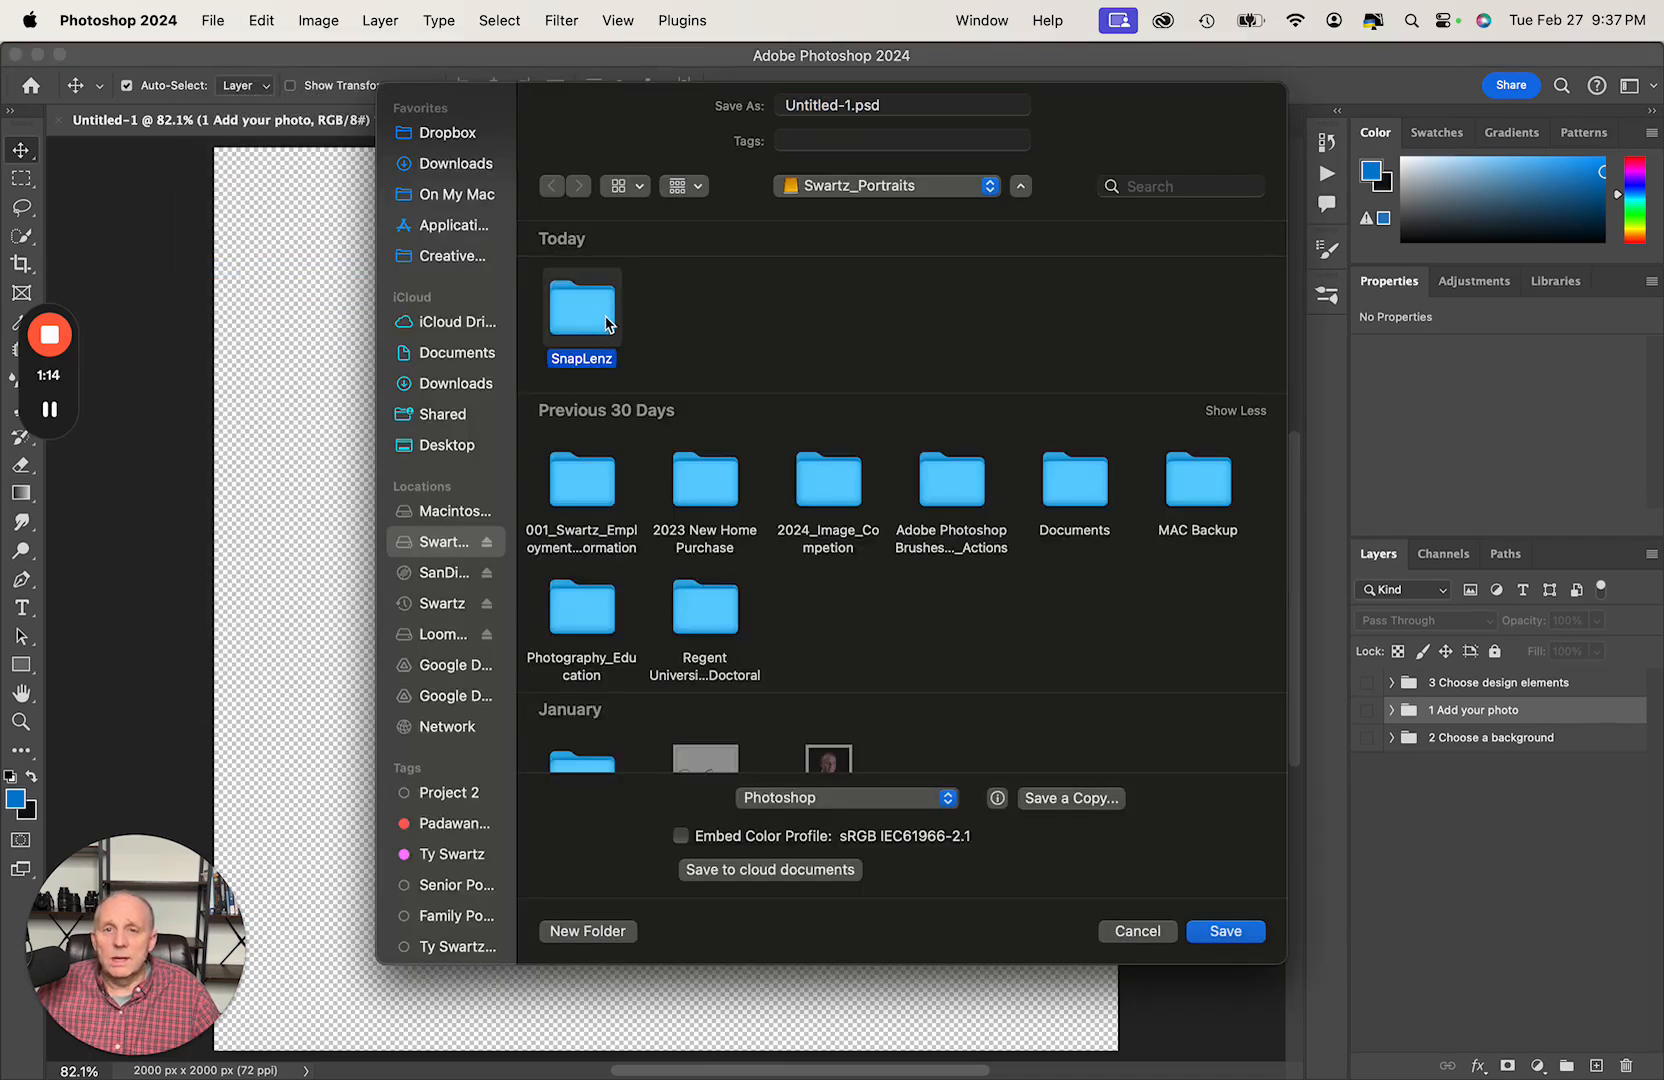
pyautogui.doubleClick(605, 325)
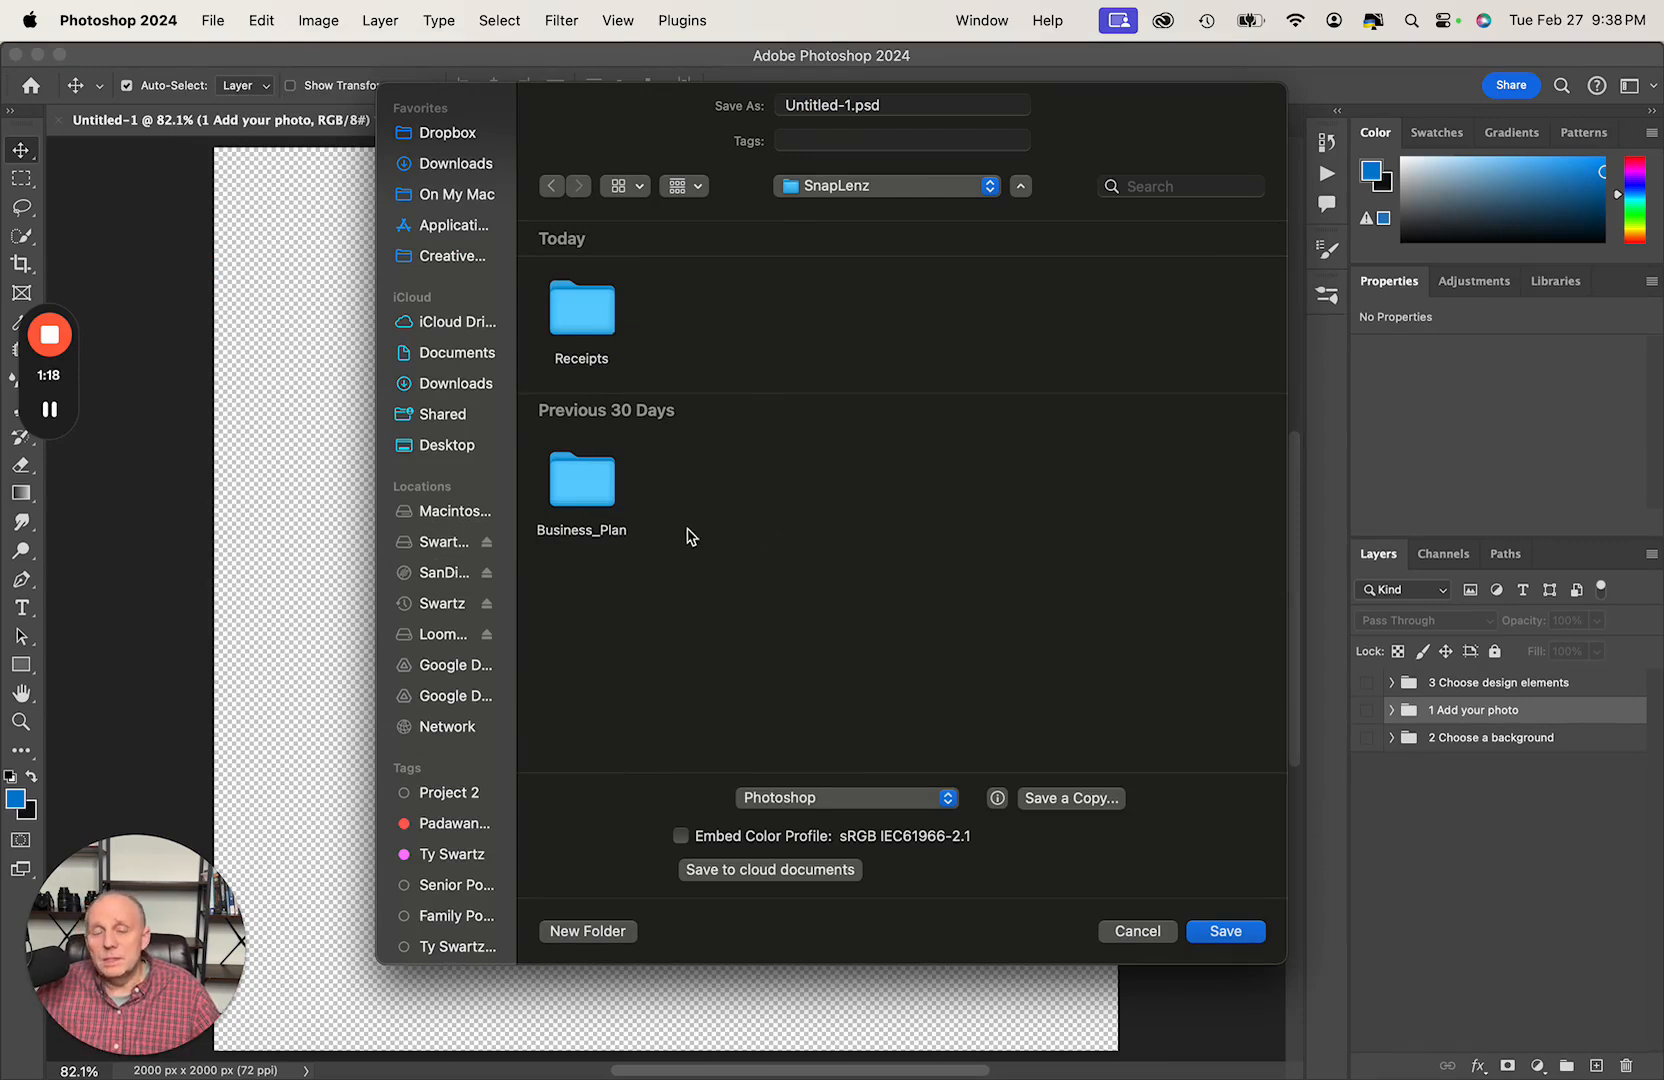
# - Create a new folder named Fun_Created_Artistic_Work inside the SnapLenz folder as the save location
pyautogui.click(606, 933)
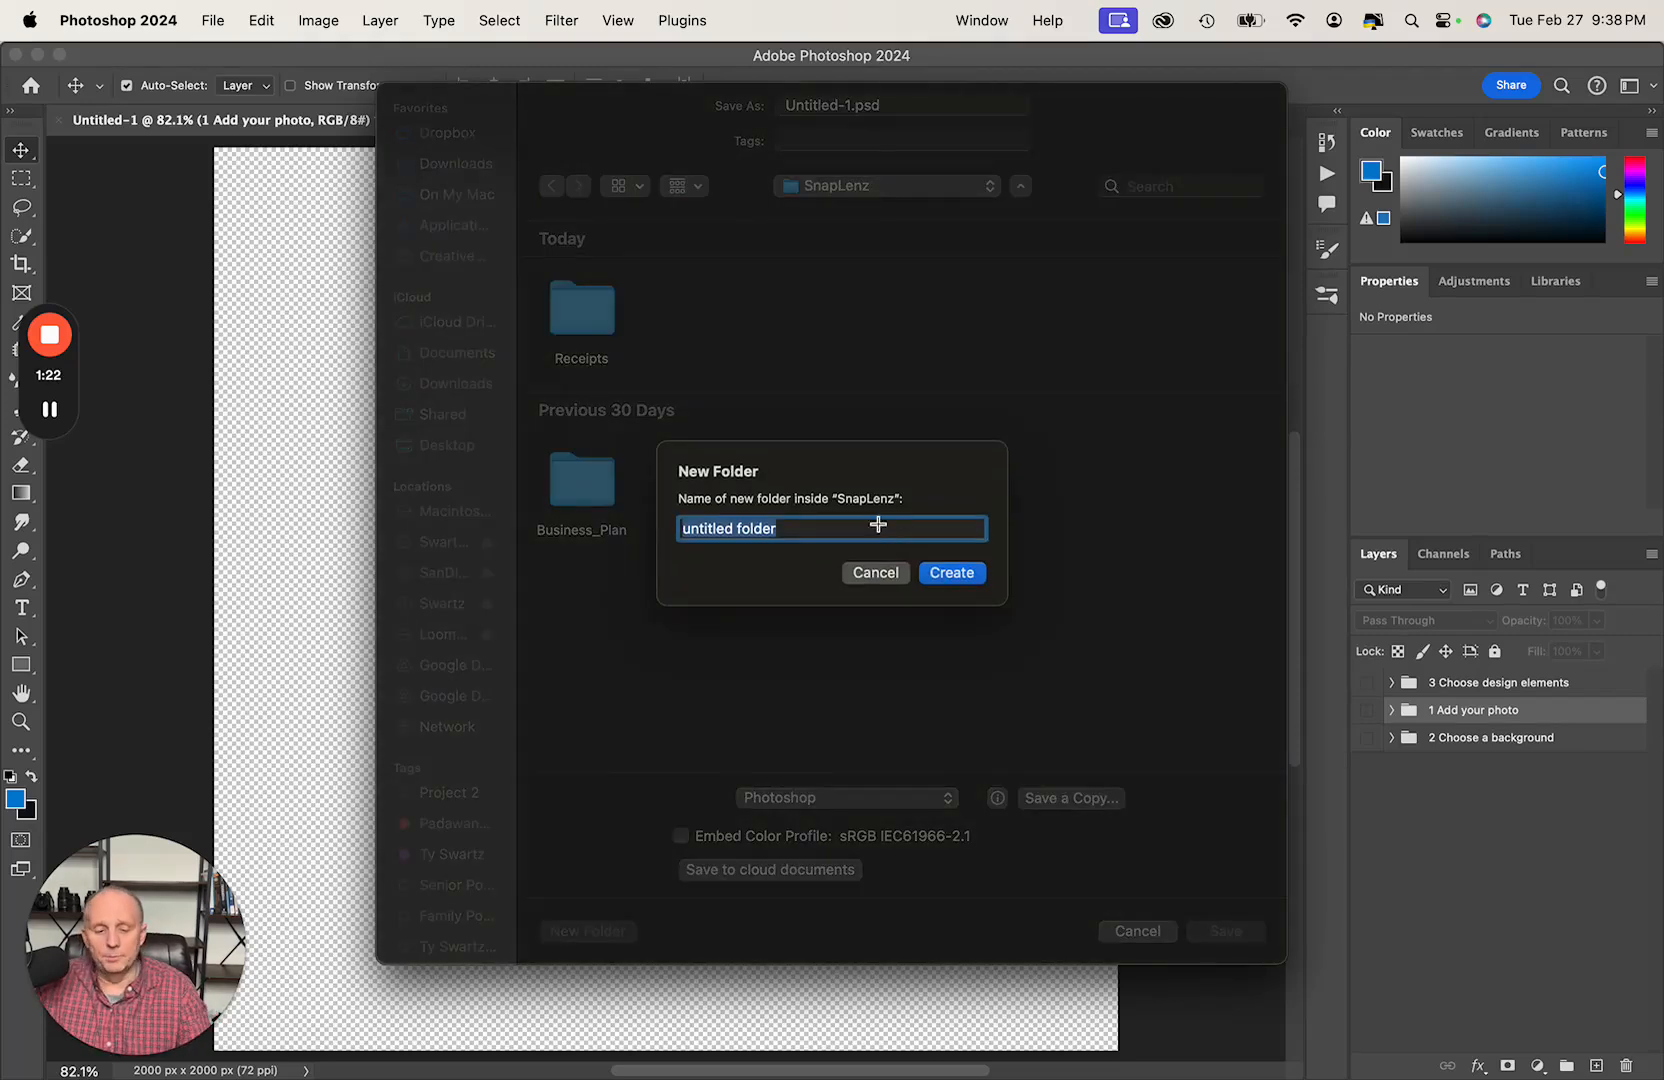
pyautogui.write('Fu')
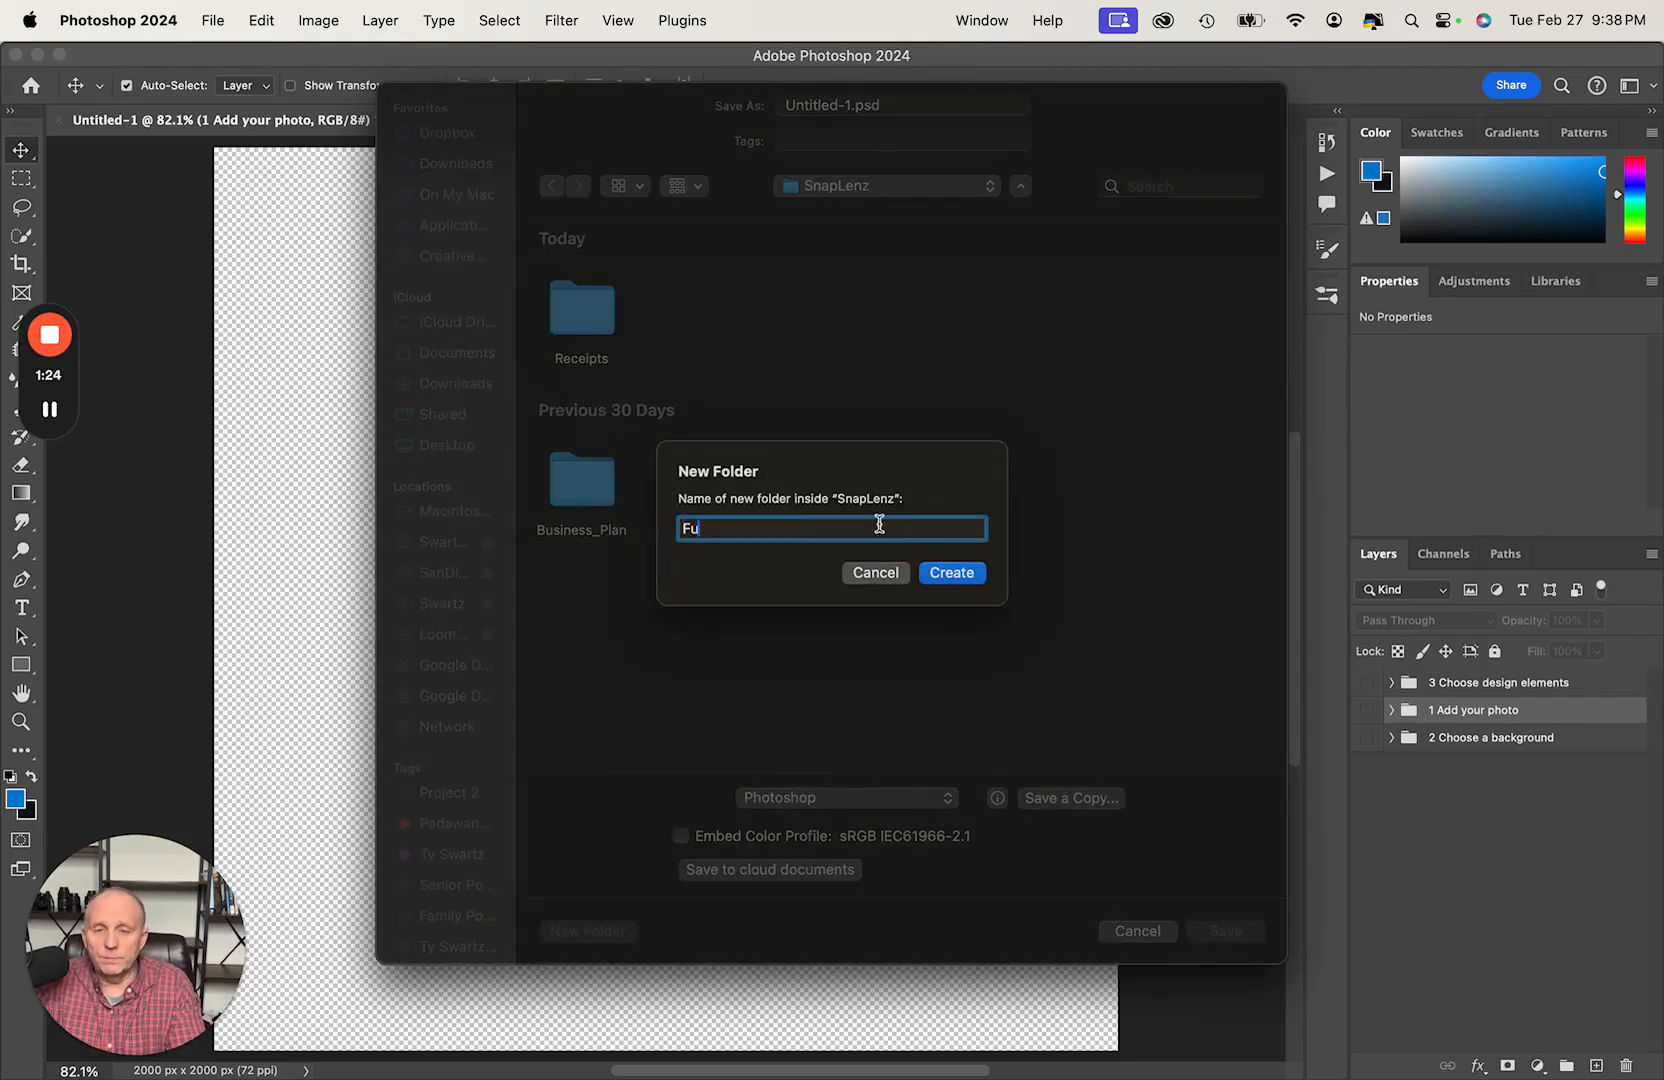
pyautogui.write('n_')
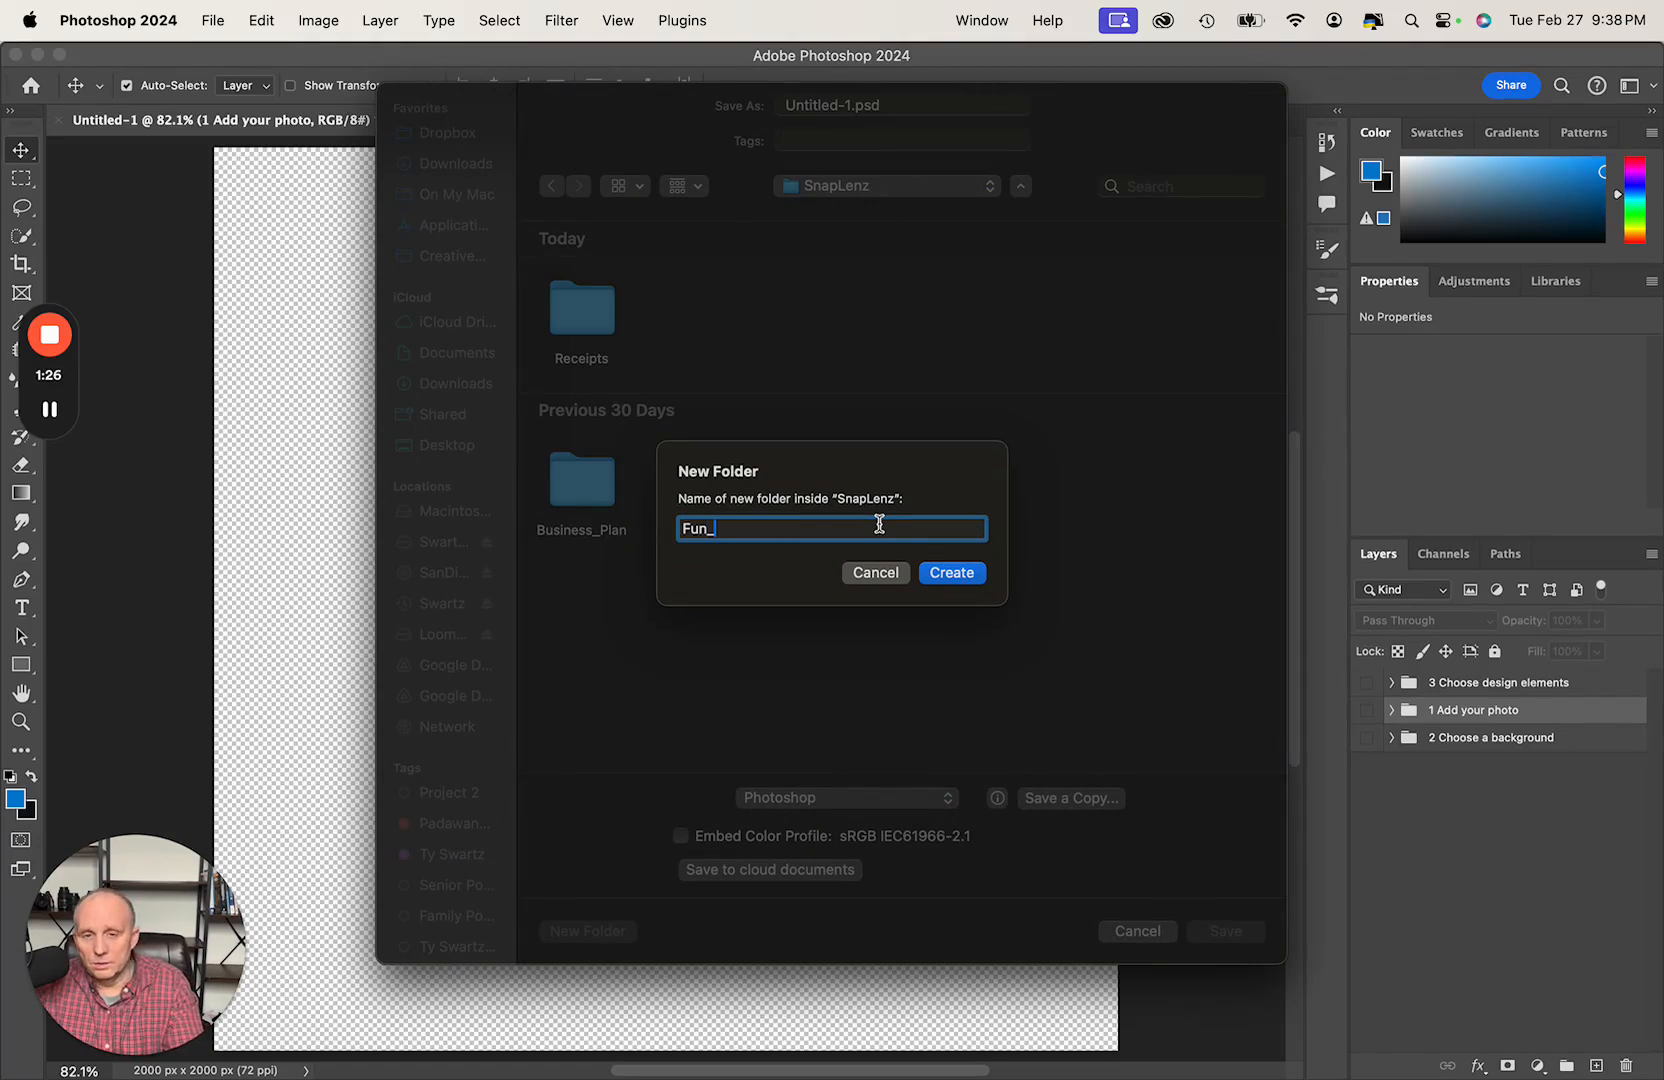
pyautogui.write('Create')
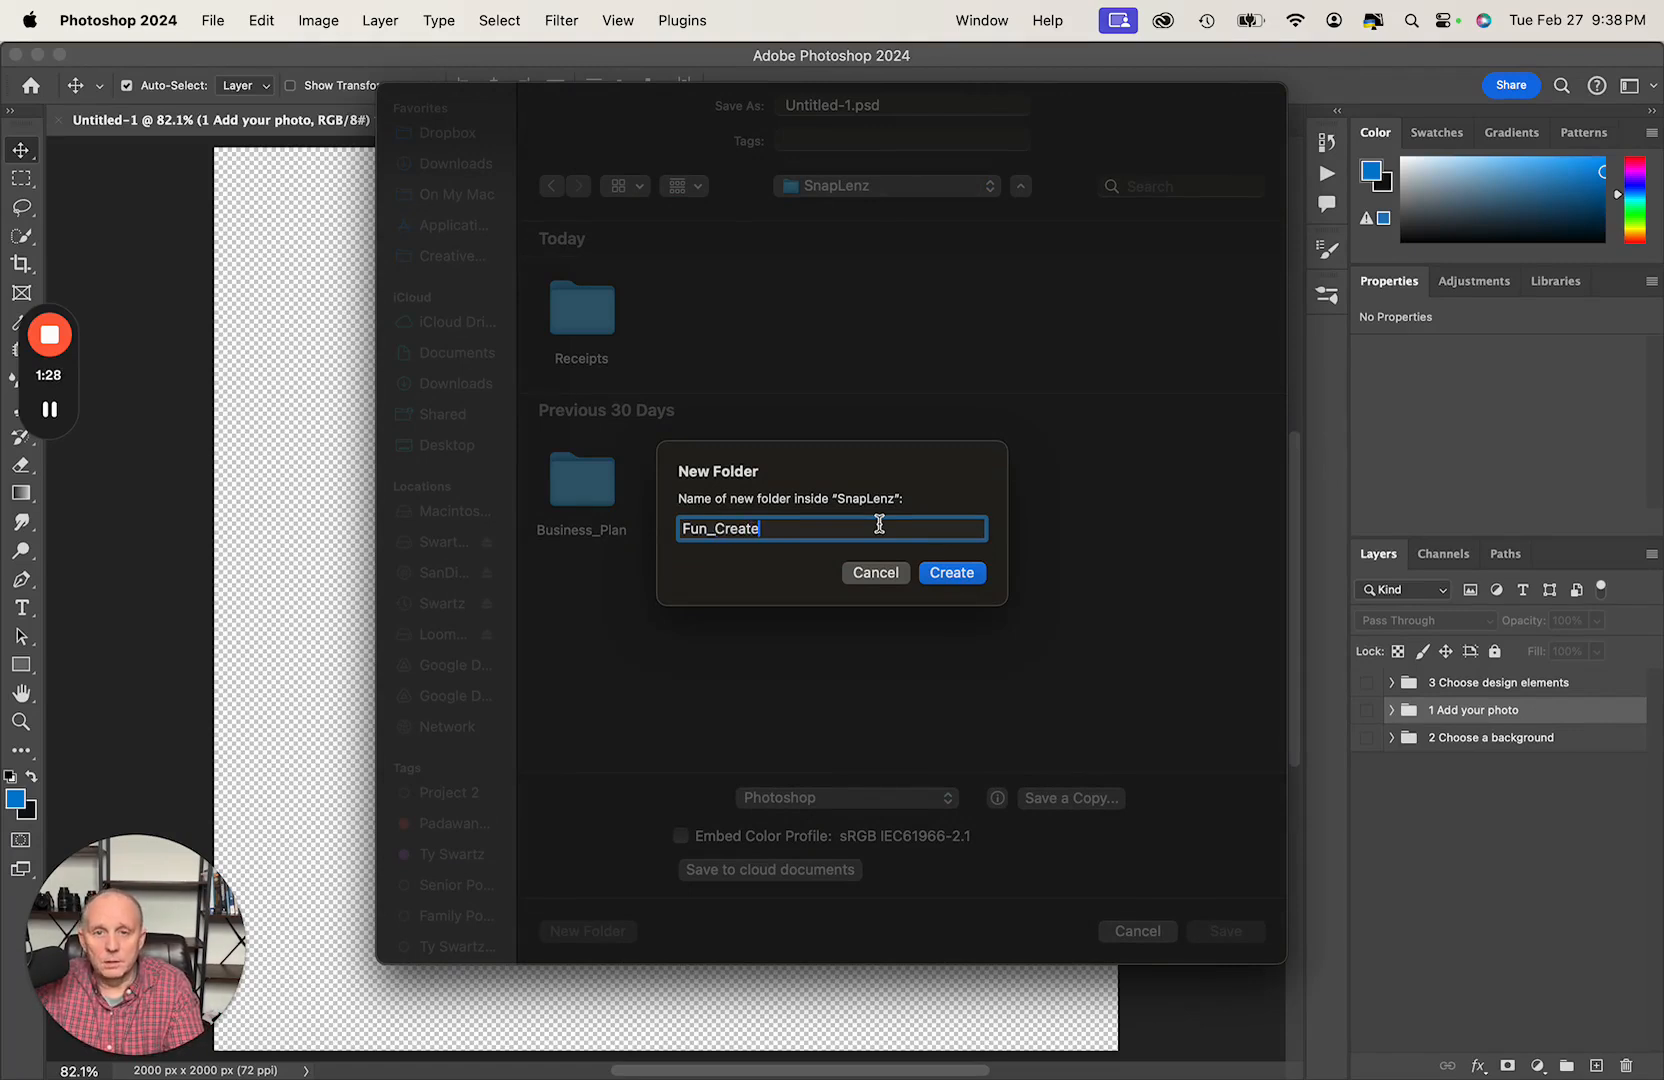
pyautogui.write('d_')
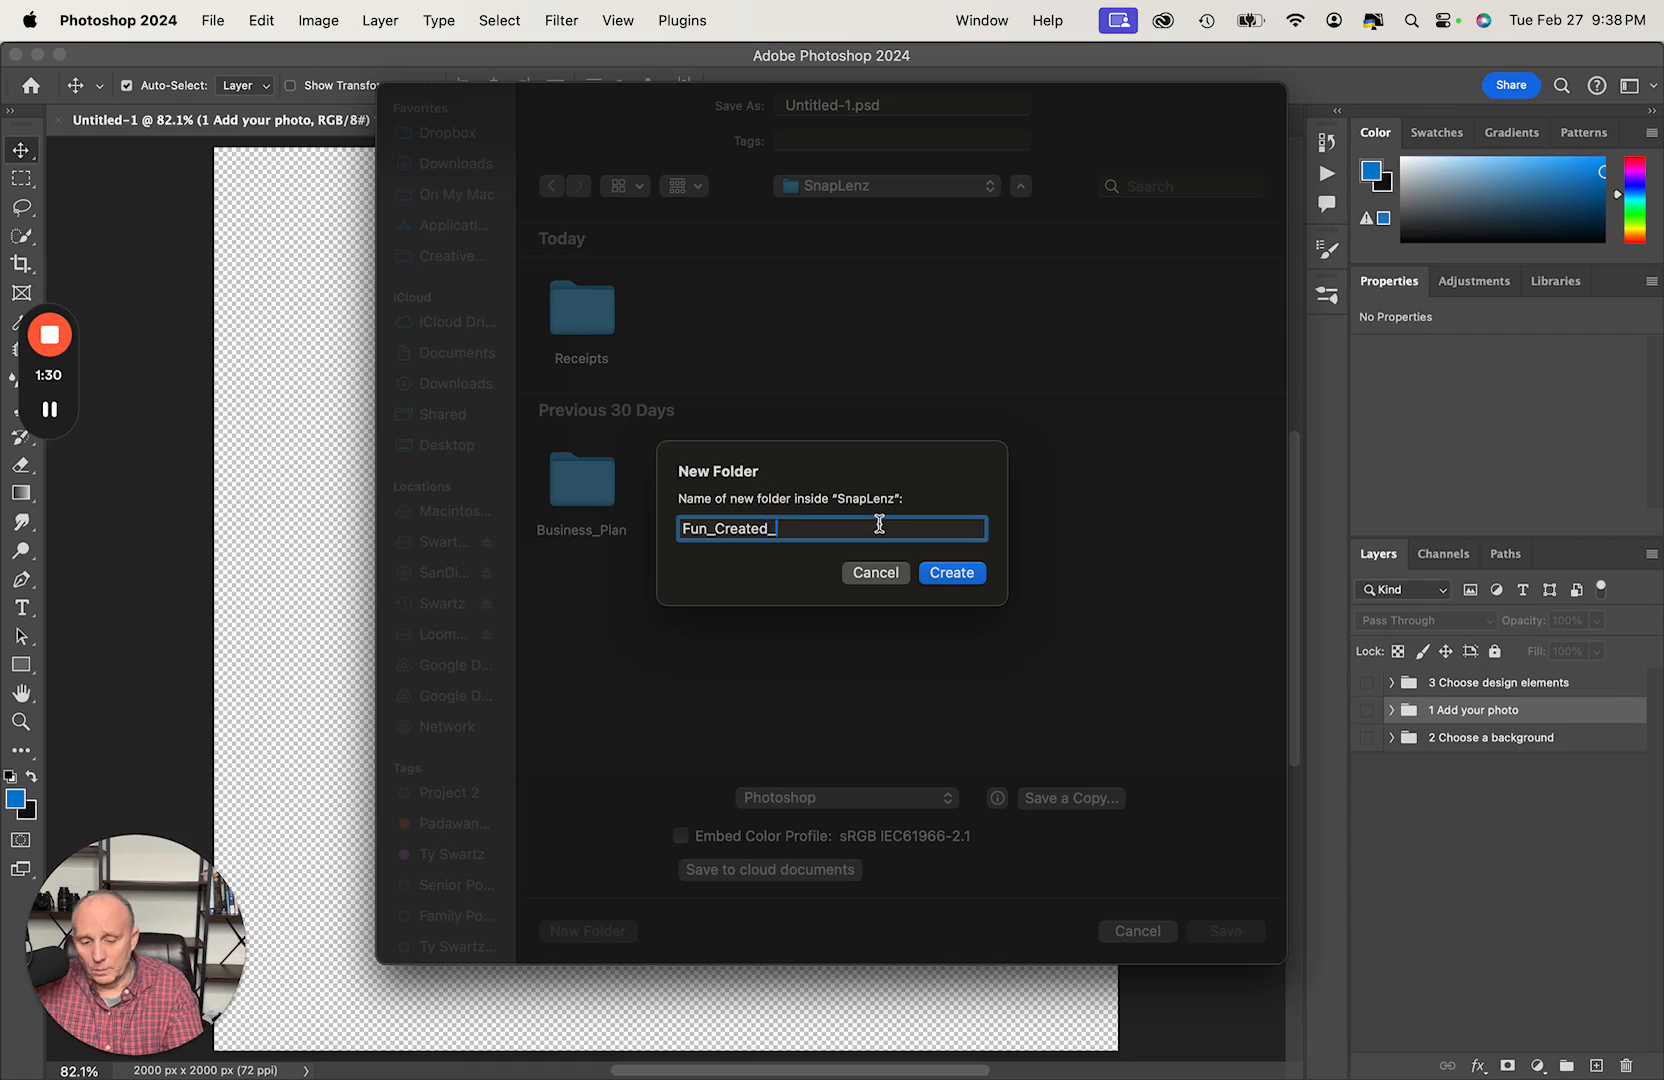
pyautogui.write('Artistic')
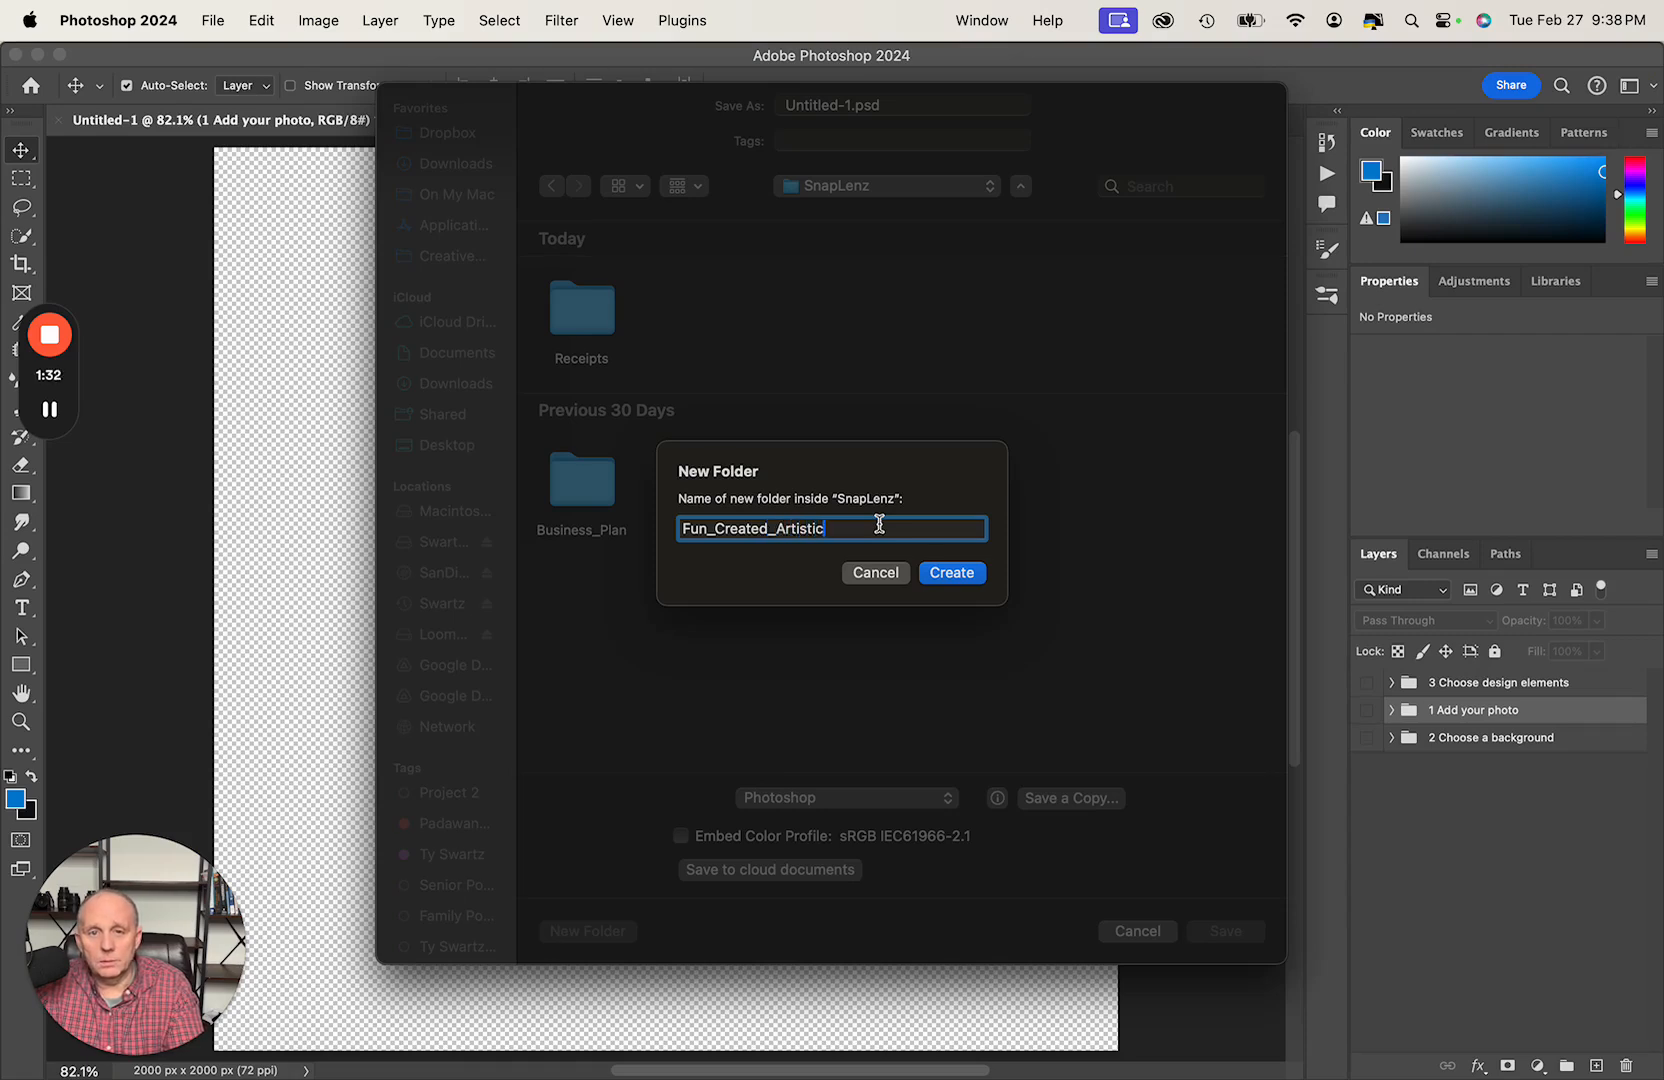
pyautogui.write('_Work')
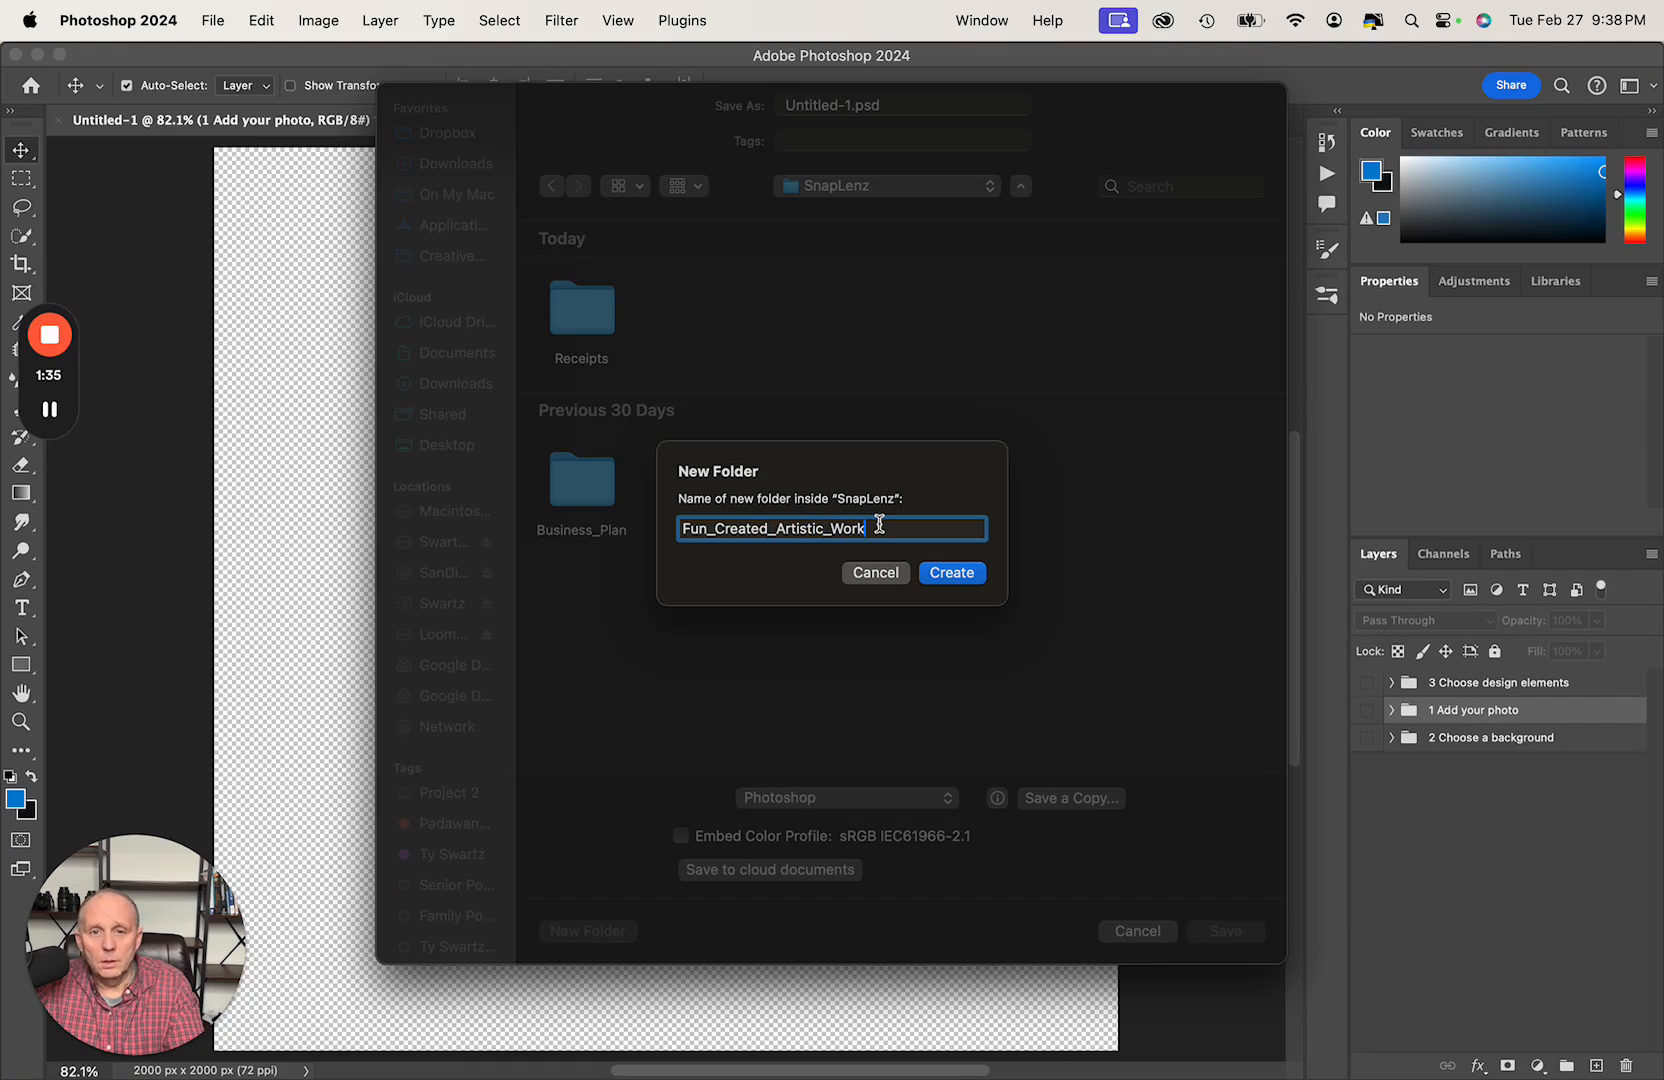
pyautogui.press('Return')
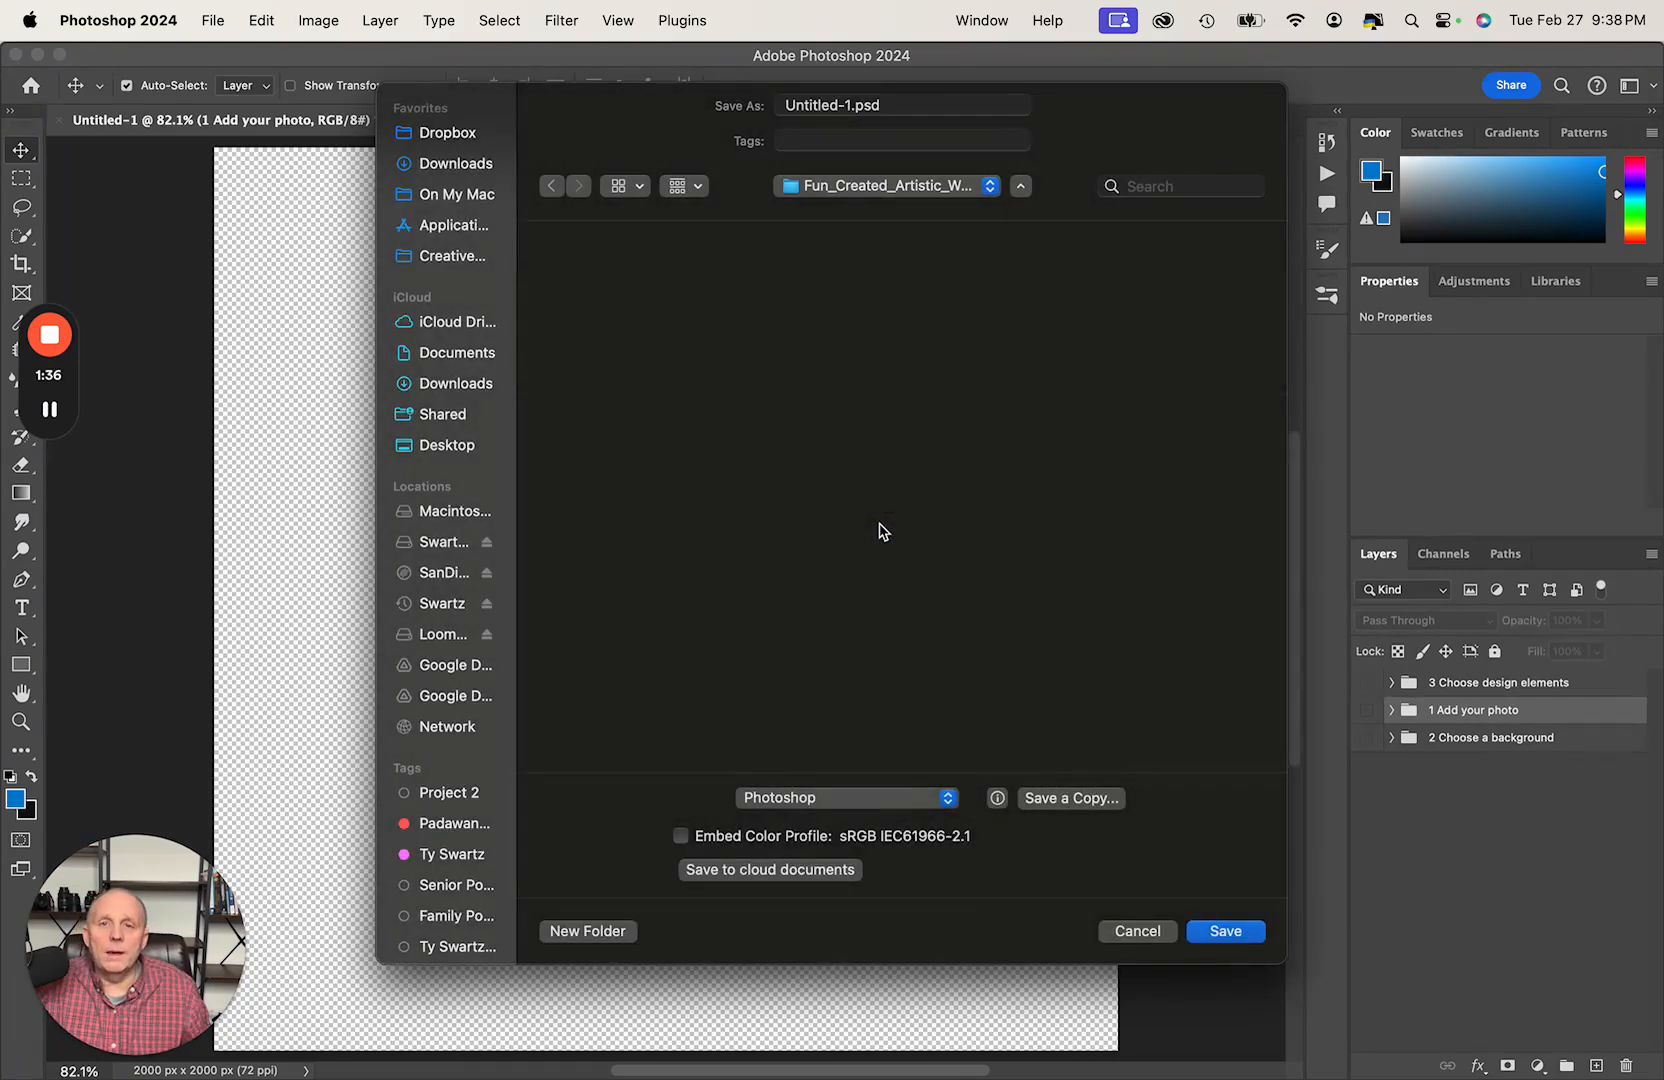
# - Keep Photoshop as the file format and add a new tag SnapLenz to the file being saved
pyautogui.click(826, 806)
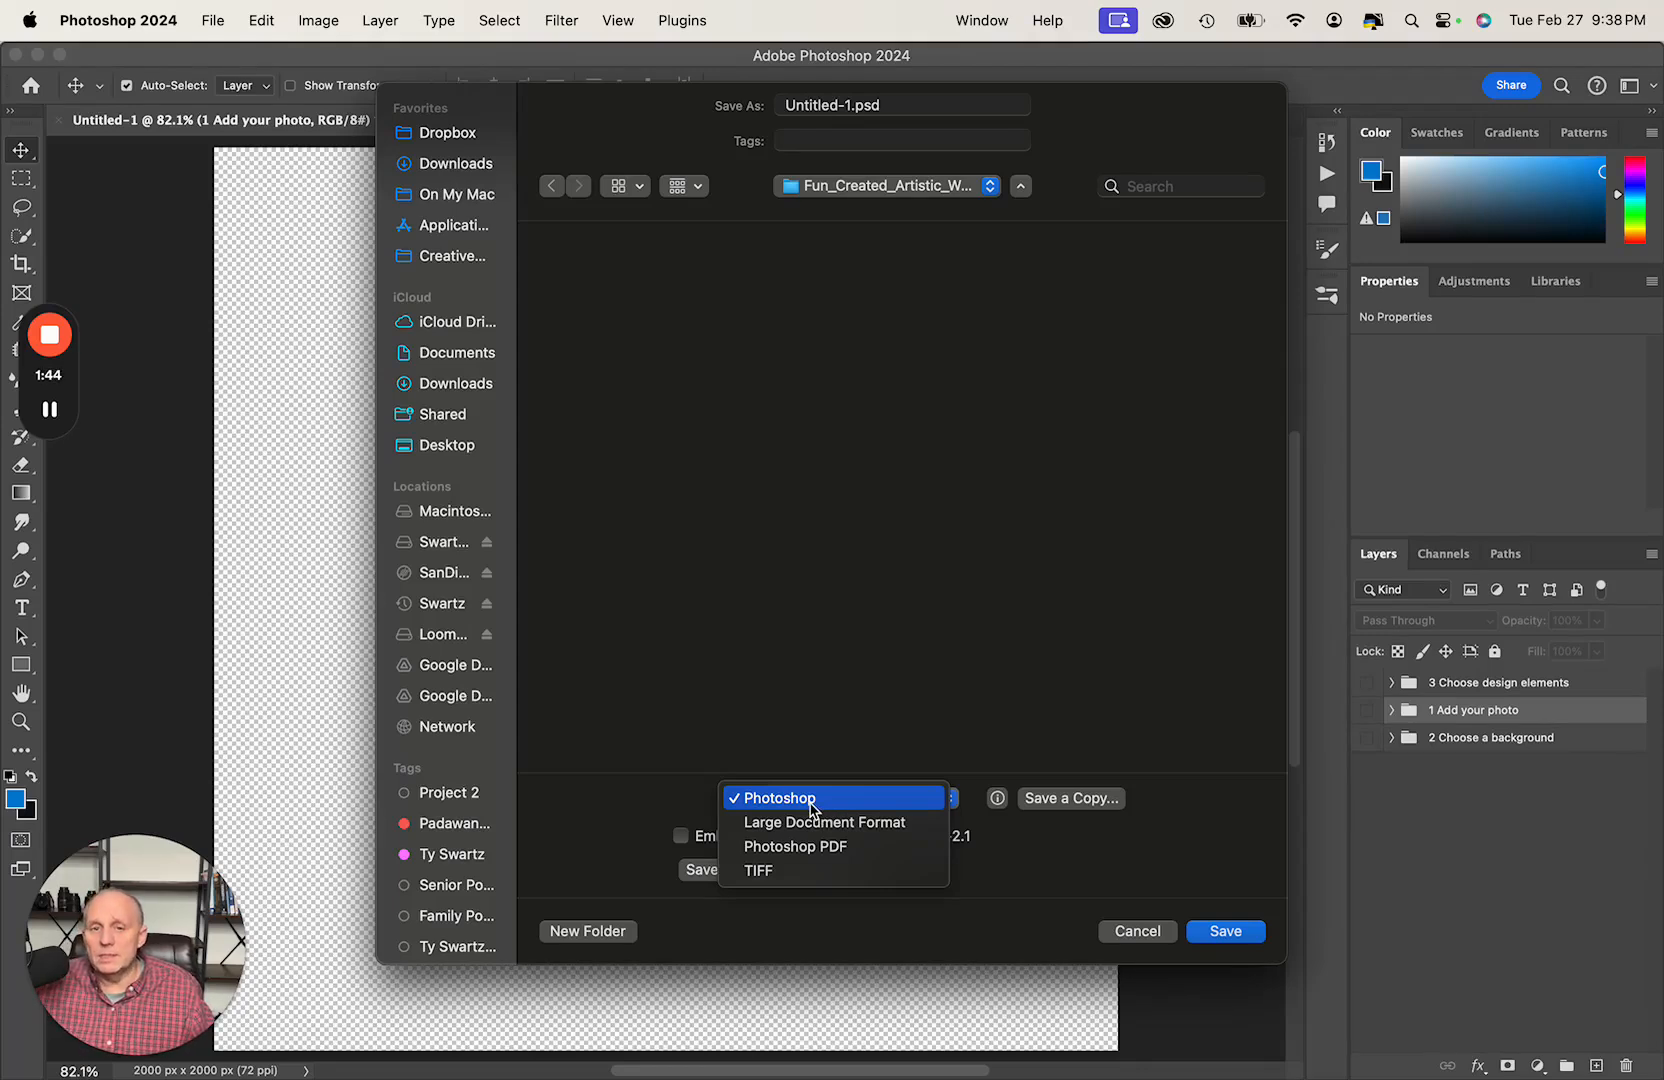
pyautogui.click(810, 798)
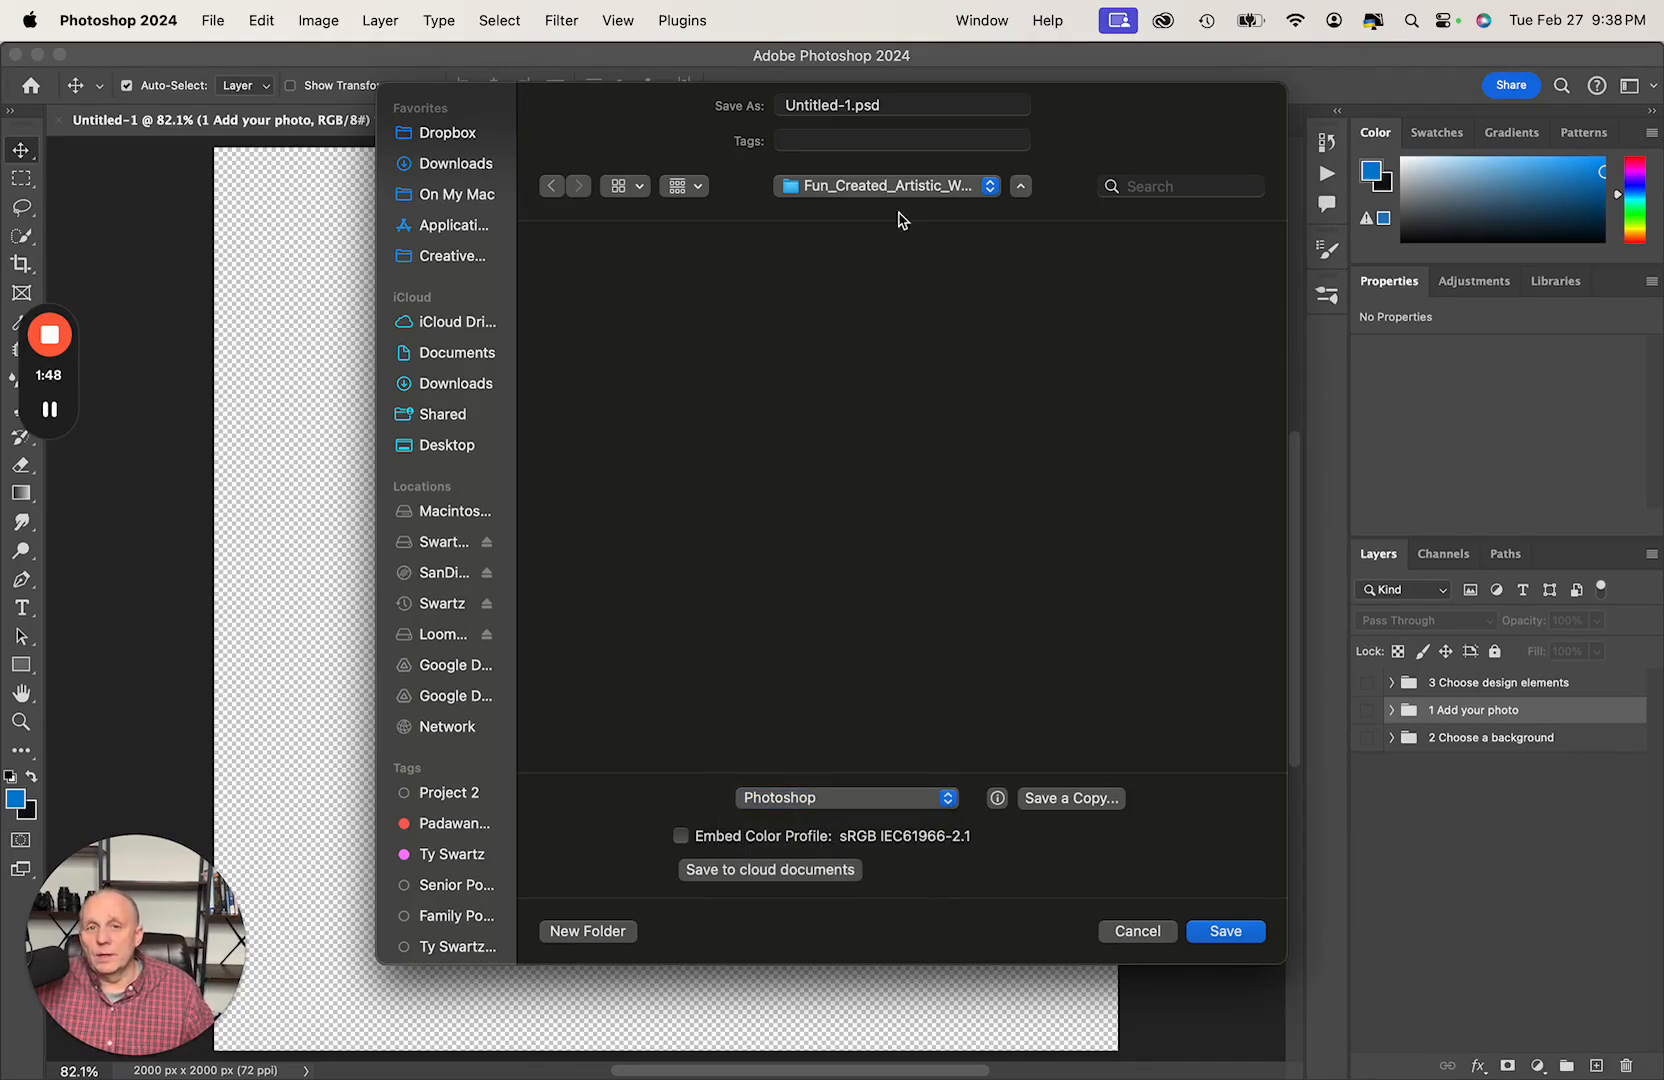
pyautogui.click(866, 142)
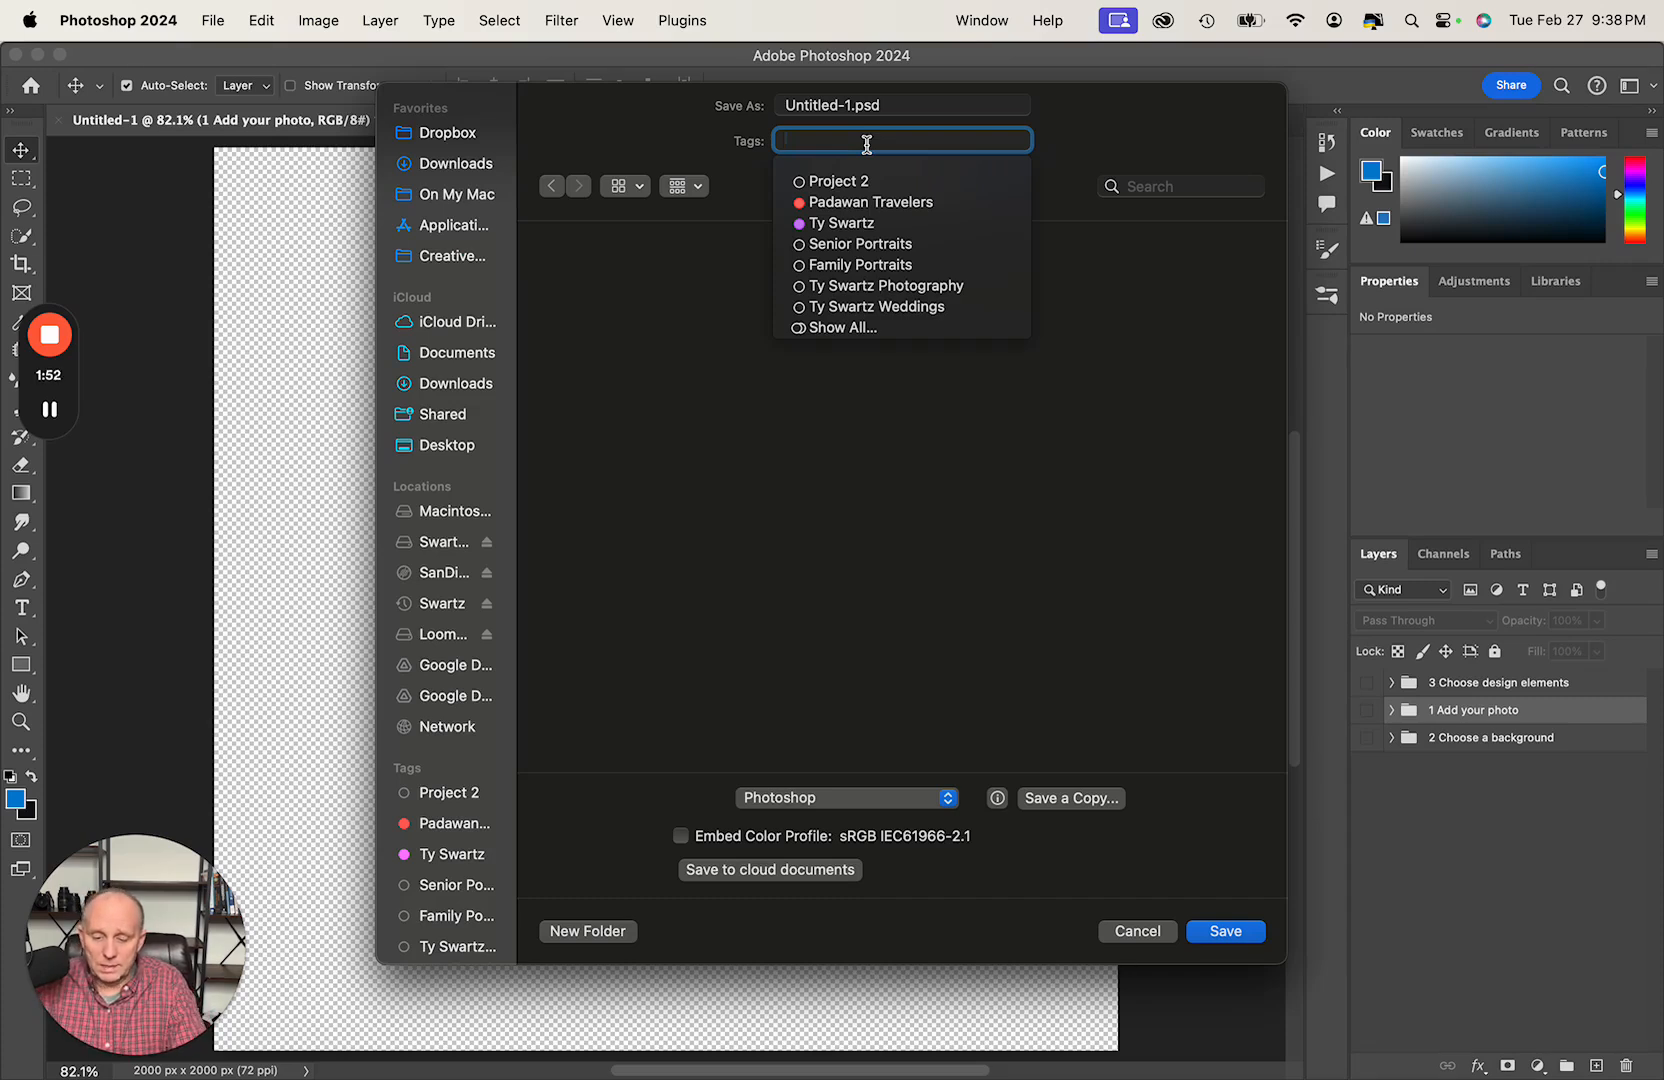
pyautogui.write('SnapLenz')
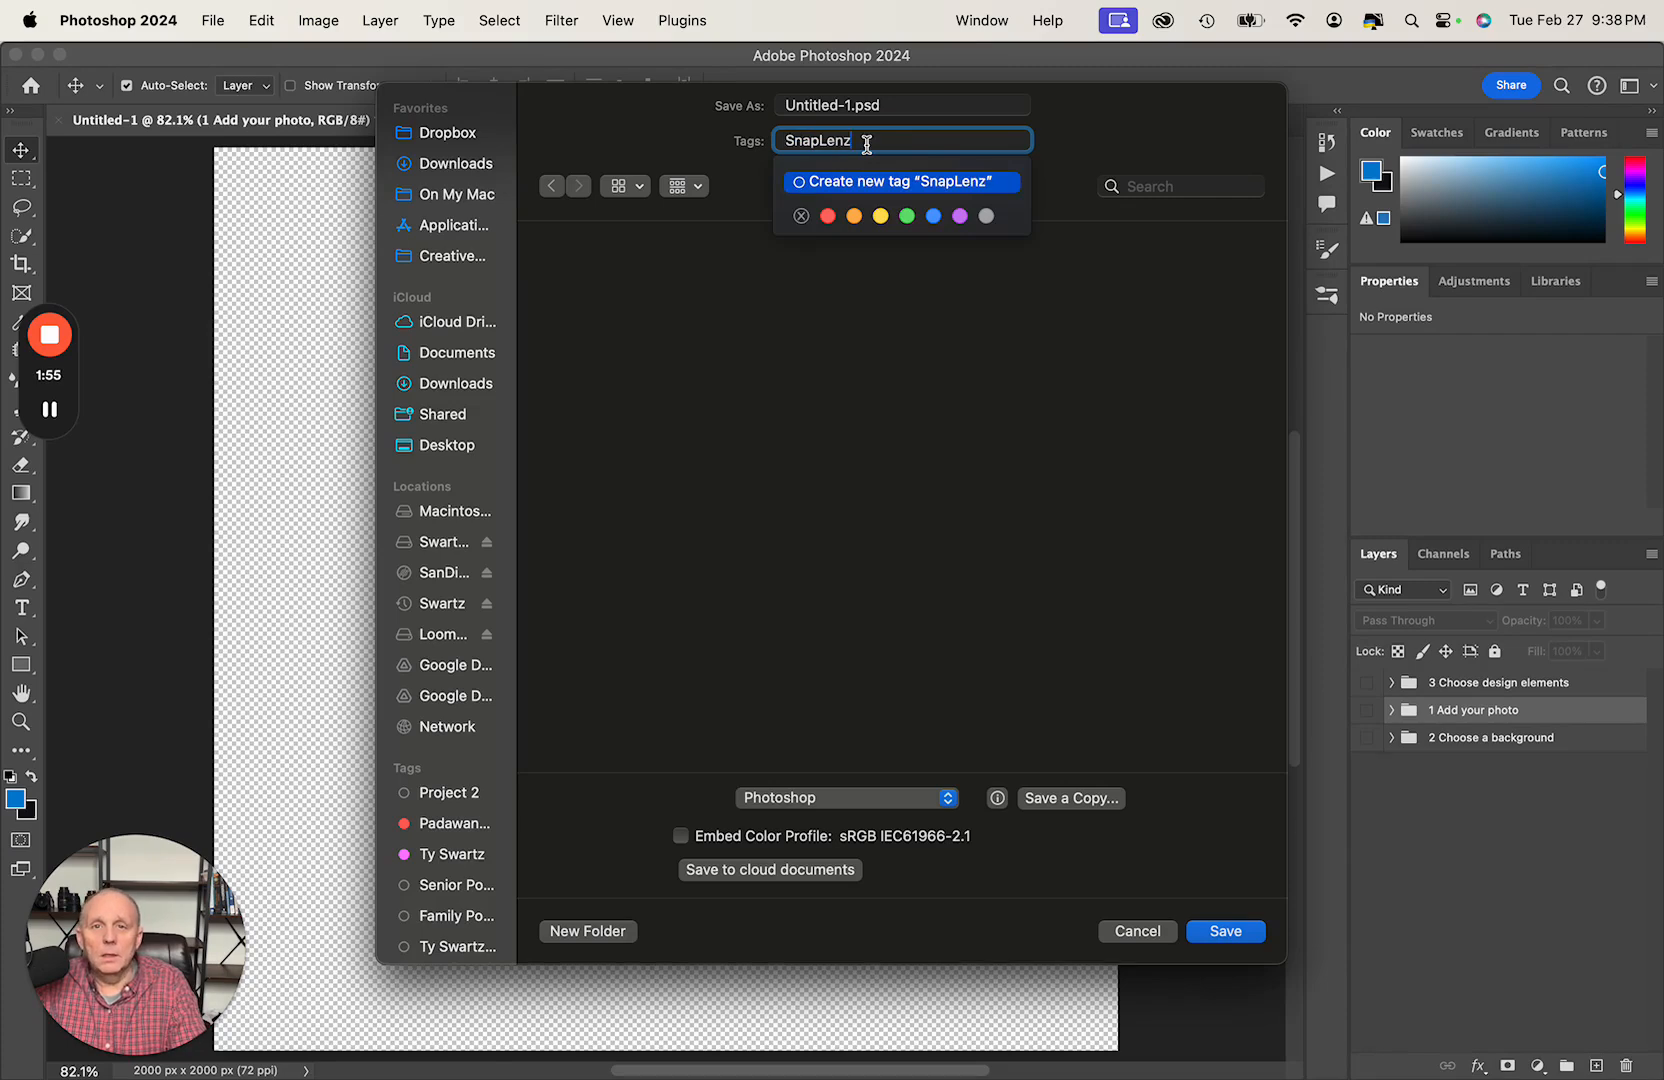
pyautogui.press('Return')
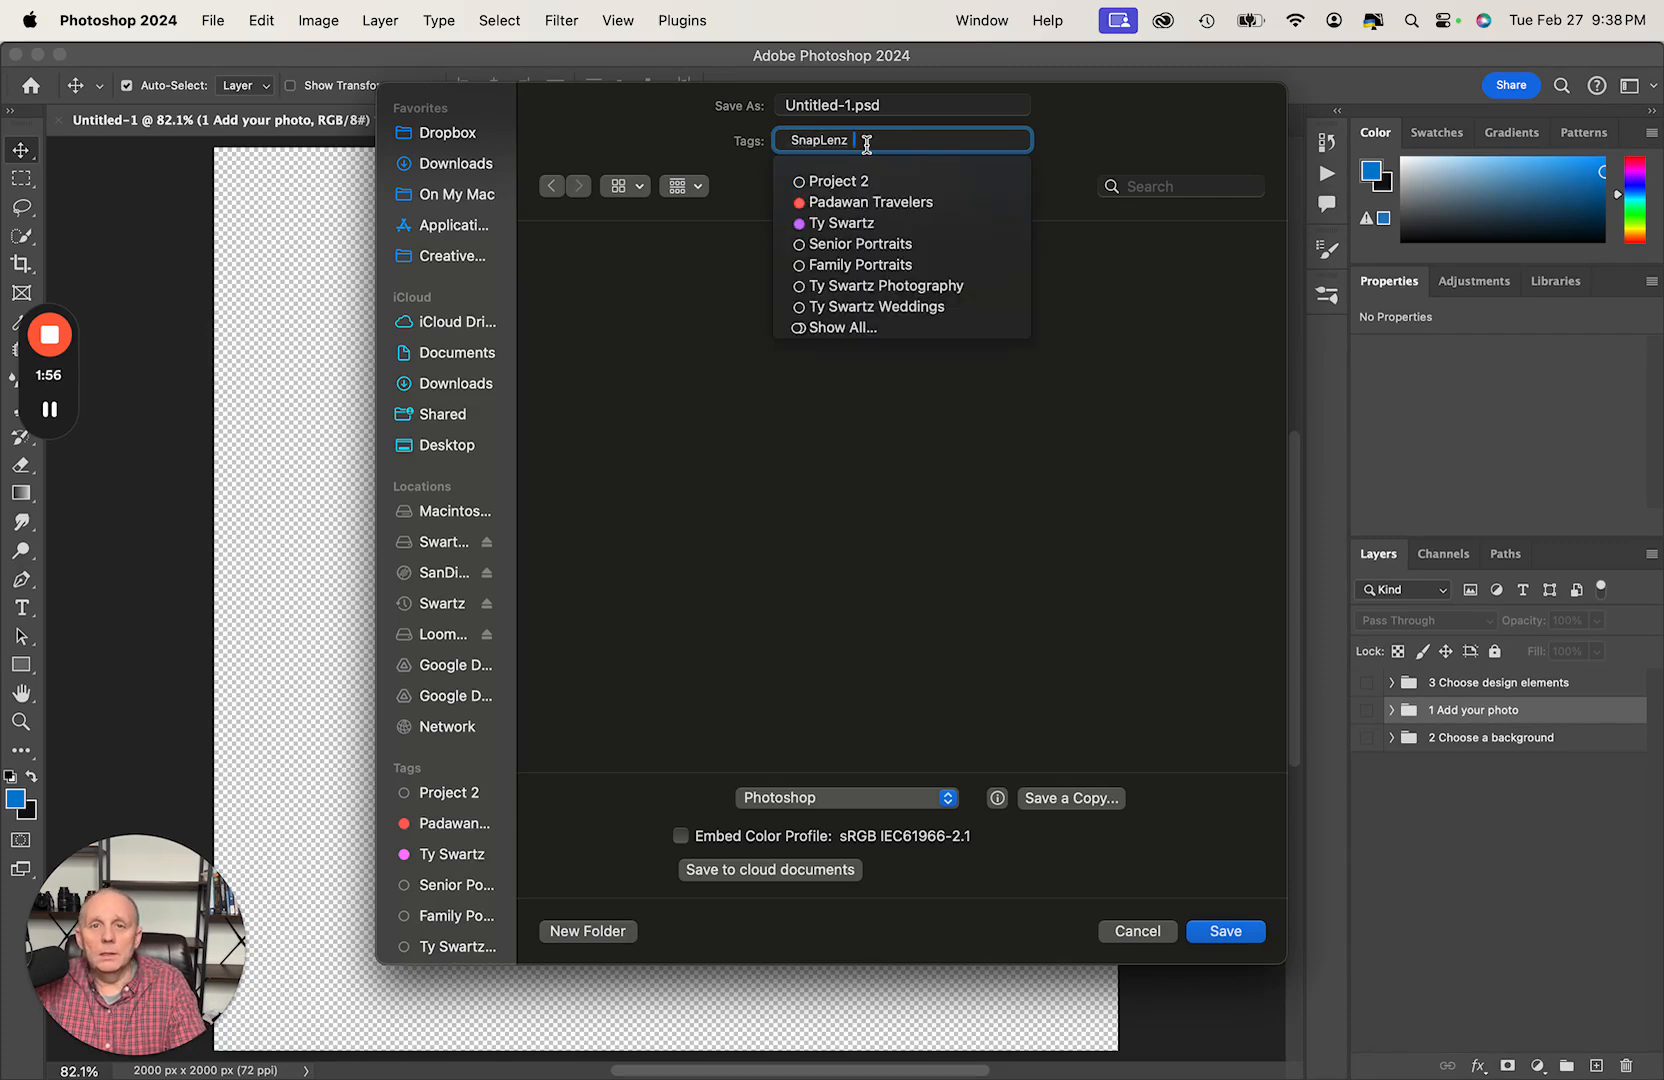
# - Add the existing purple tag with the photographer's full name to the file being saved
pyautogui.write('ty')
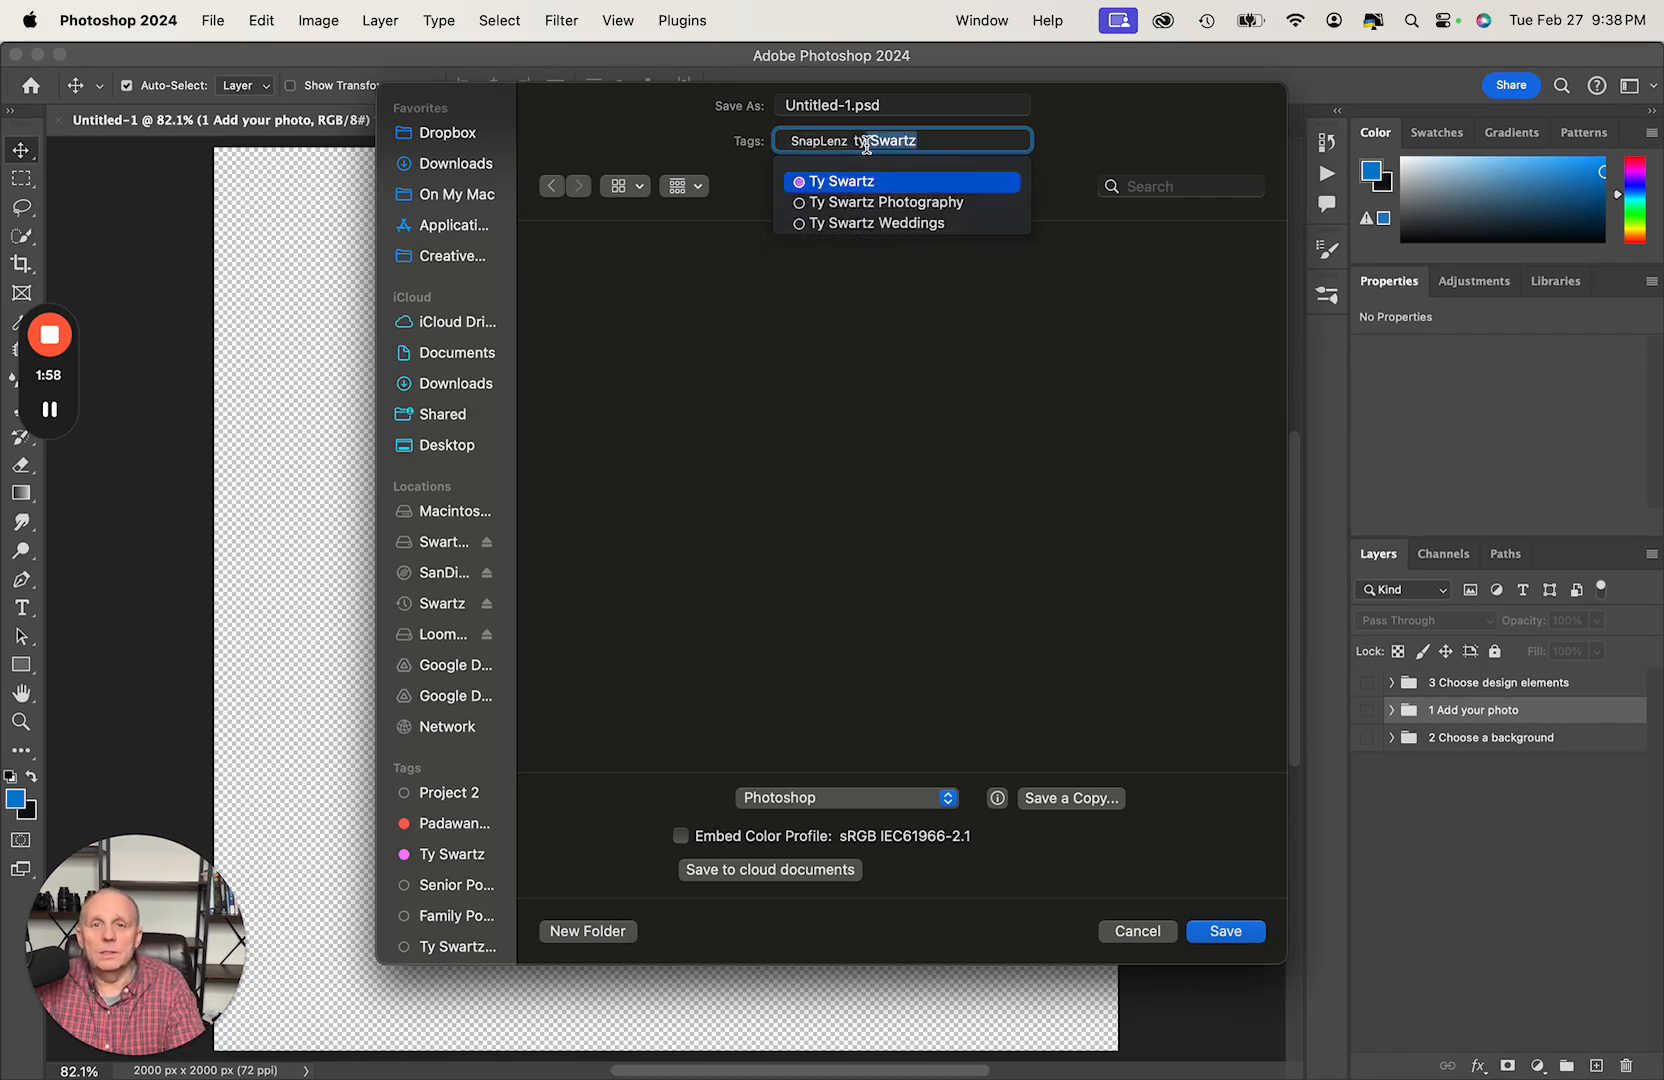
pyautogui.press('BackSpace')
pyautogui.press('BackSpace')
pyautogui.write('Ty')
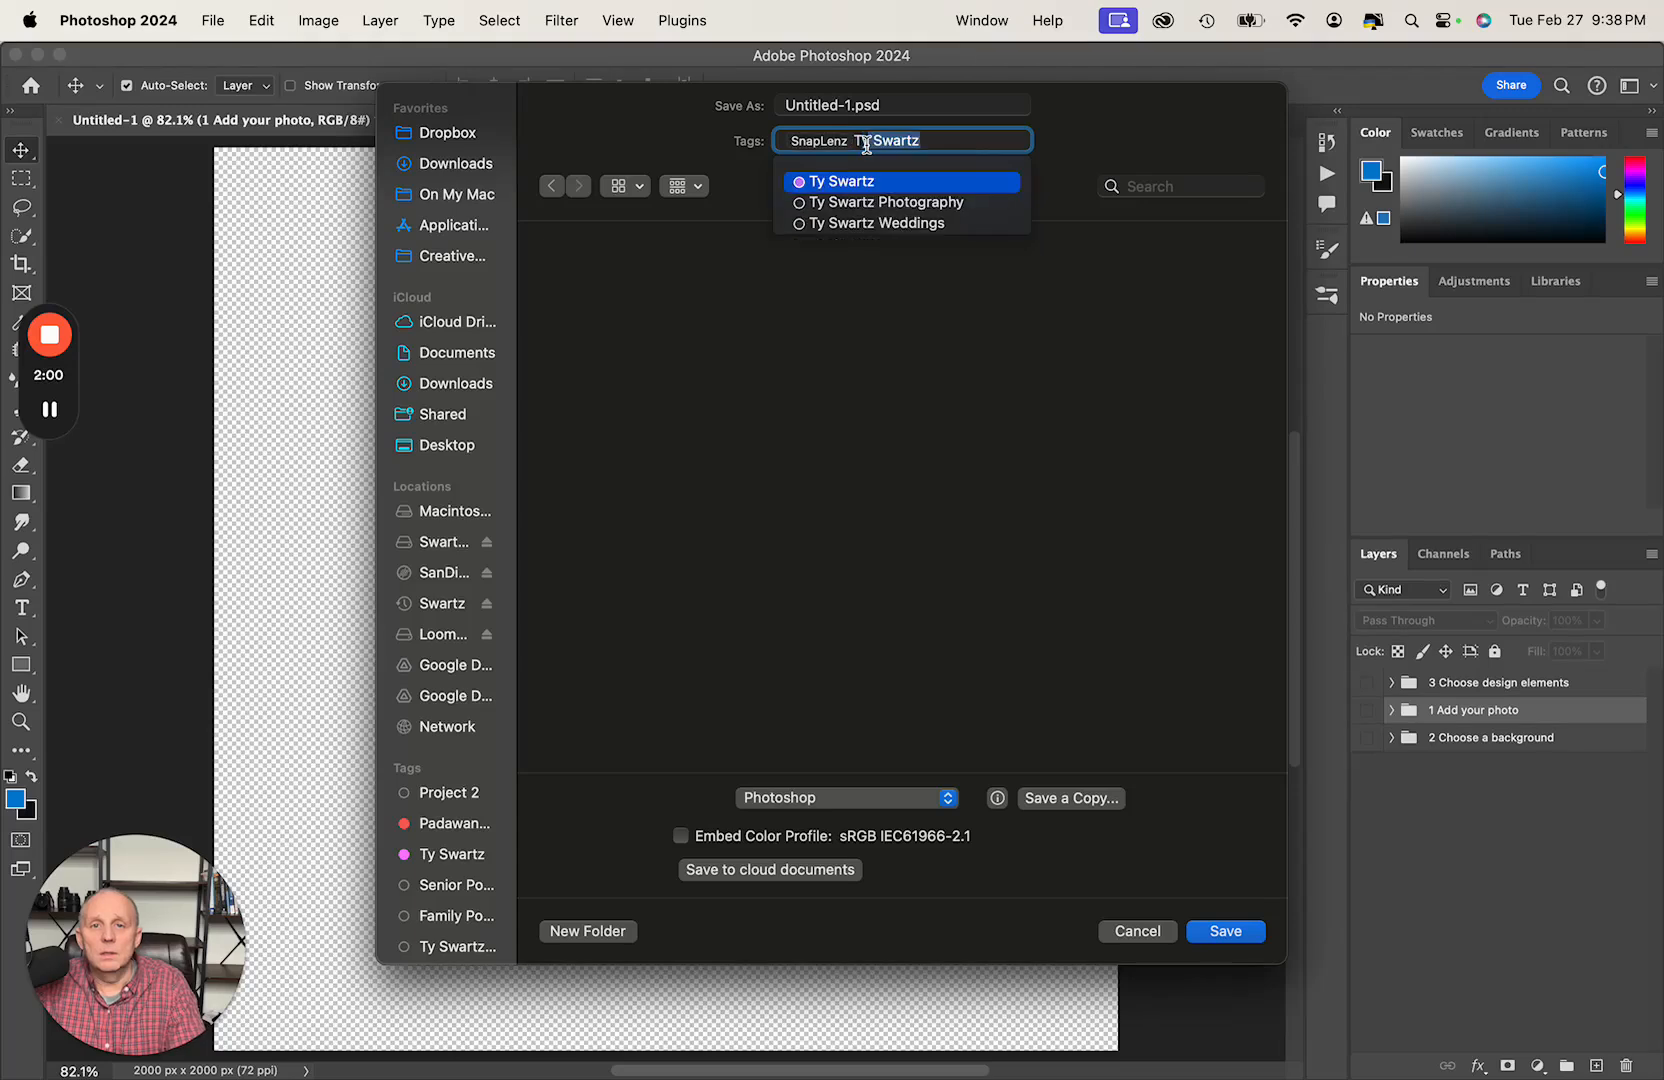
pyautogui.press('Return')
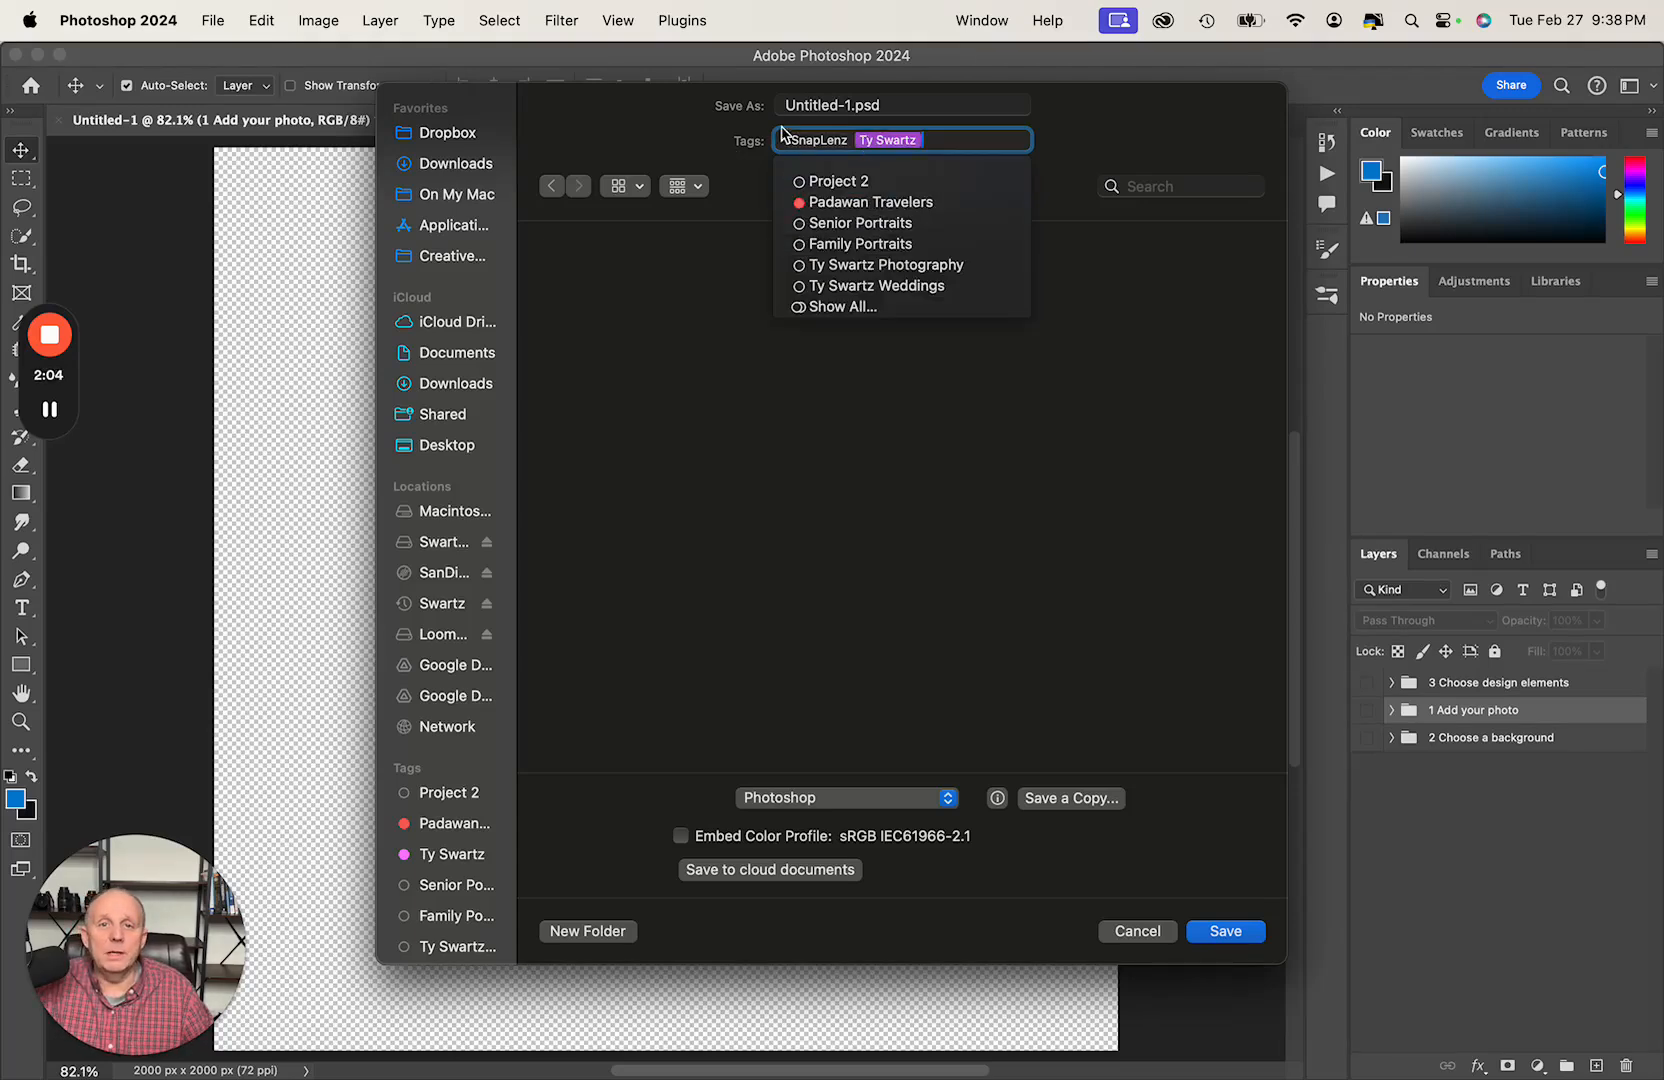
# - Name the file Photoshop_Lesson_1.psd and save it in the new folder
pyautogui.click(852, 104)
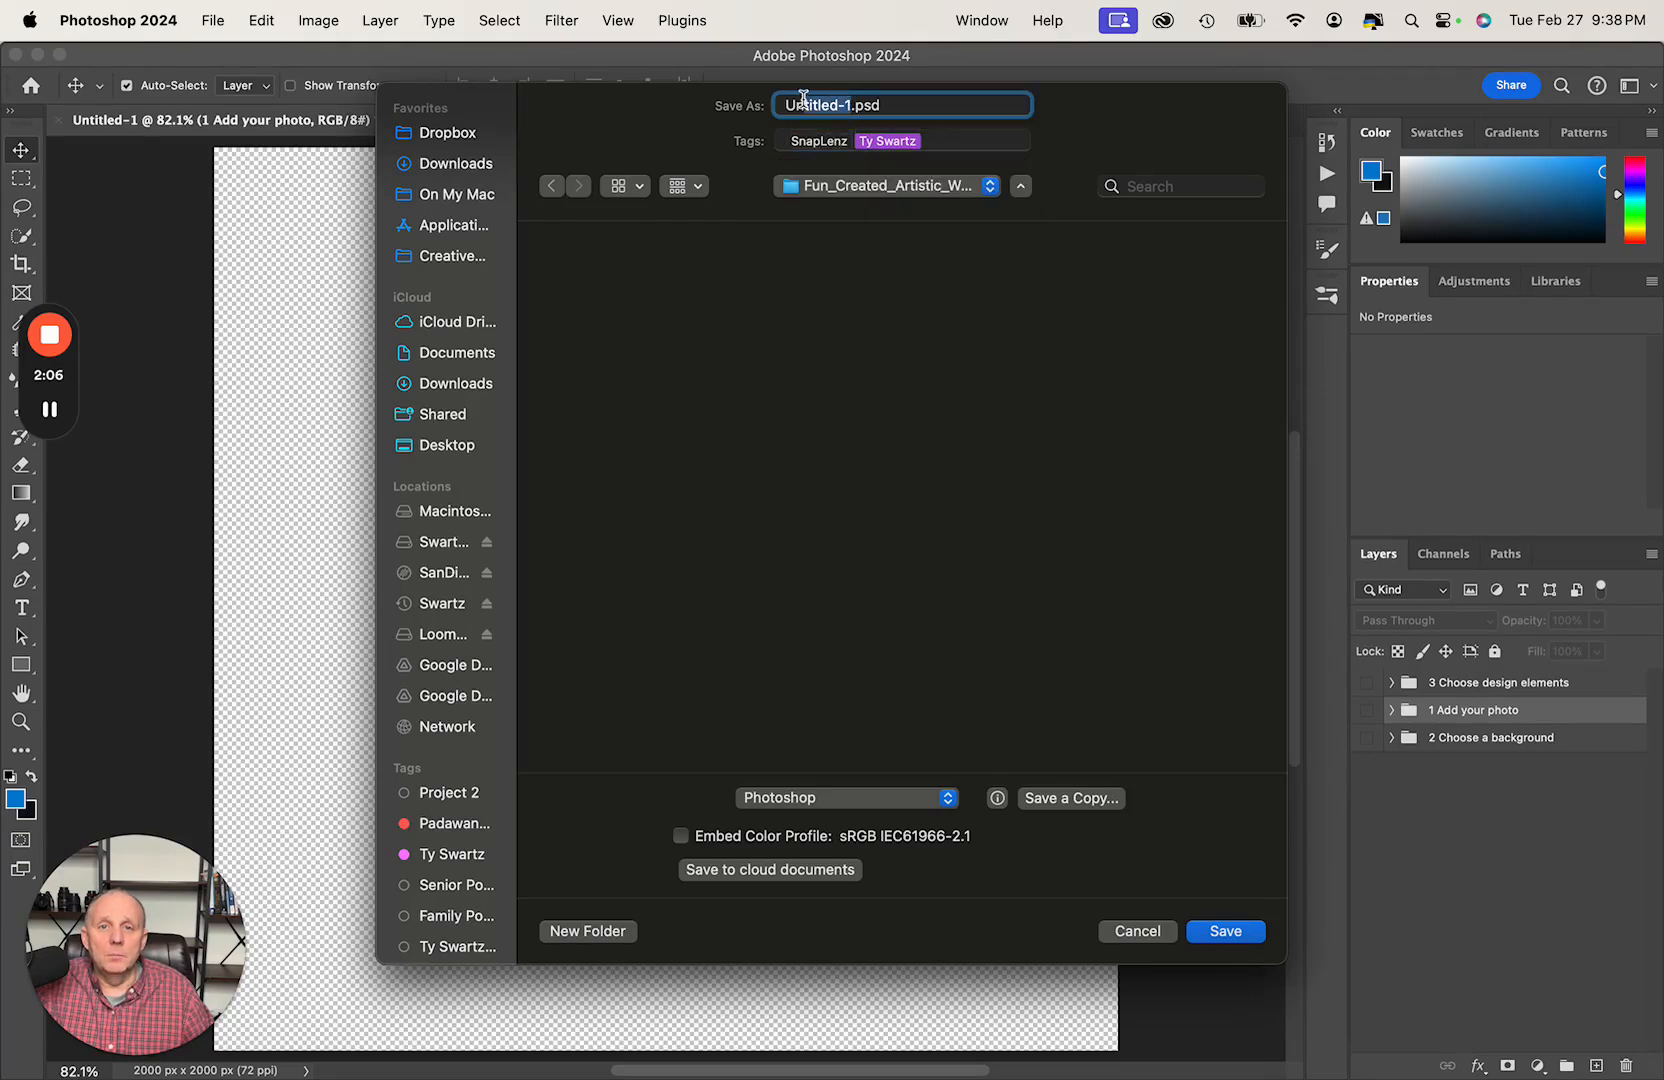
pyautogui.press('BackSpace')
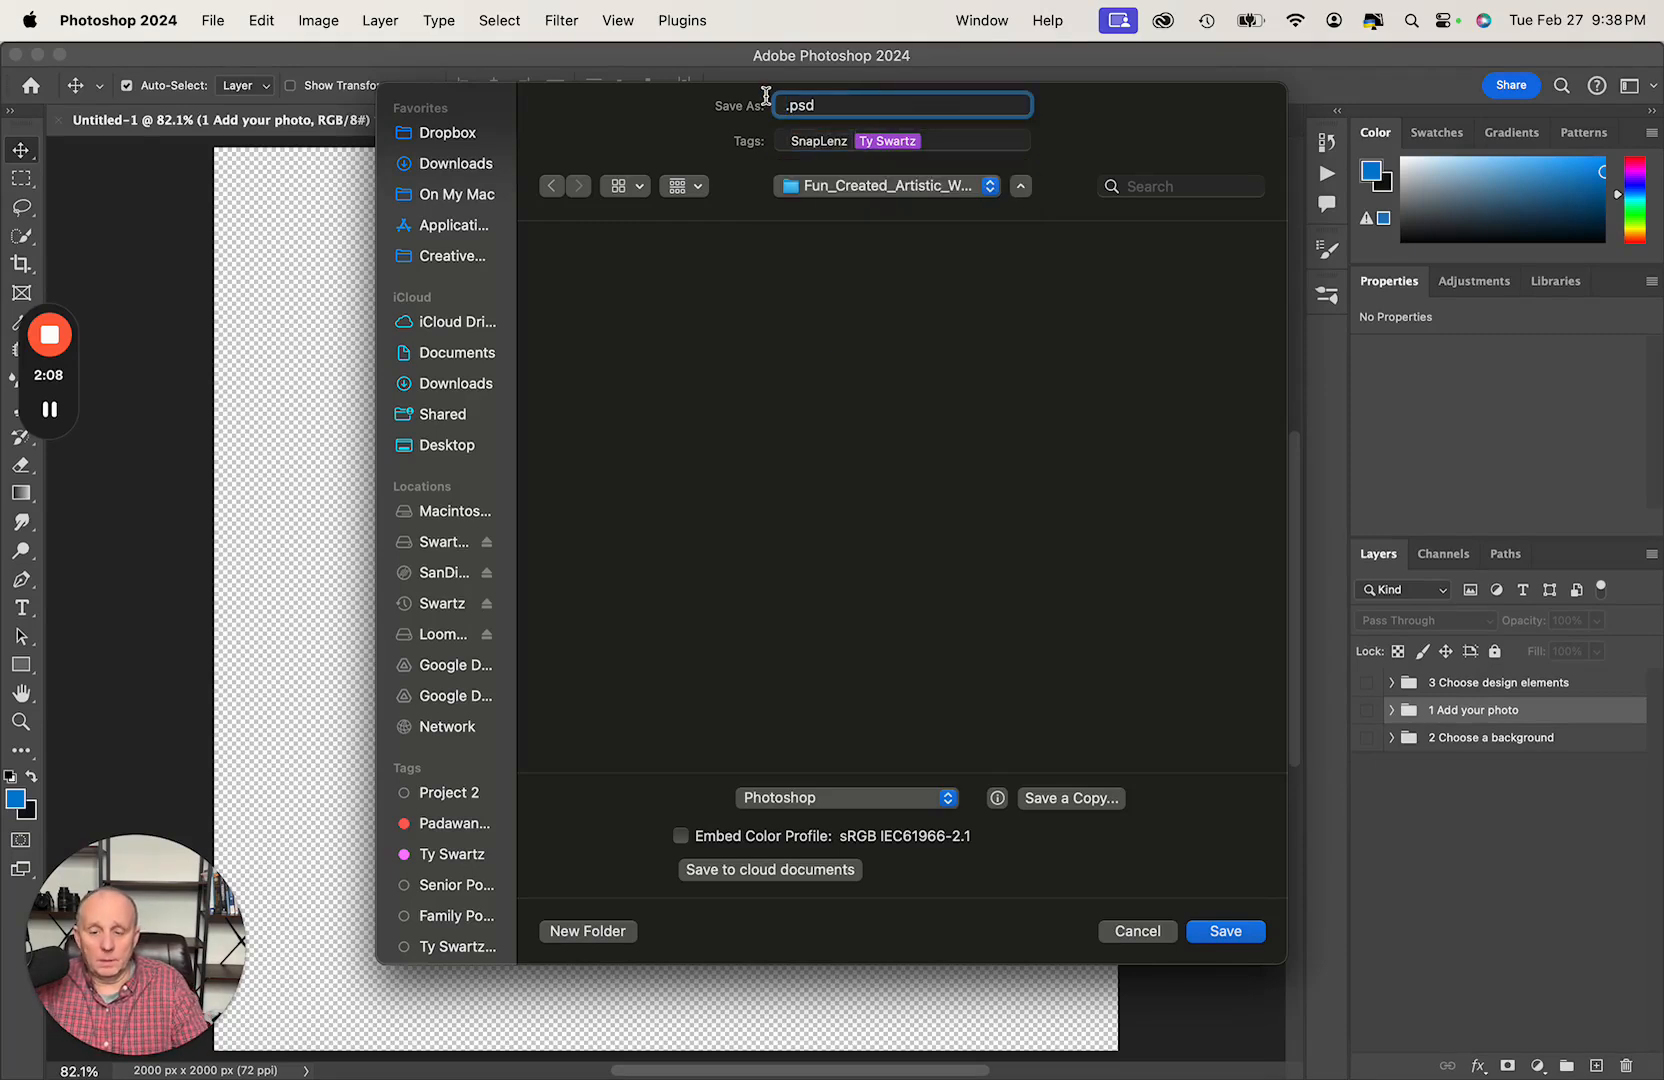
pyautogui.write('Photoshop')
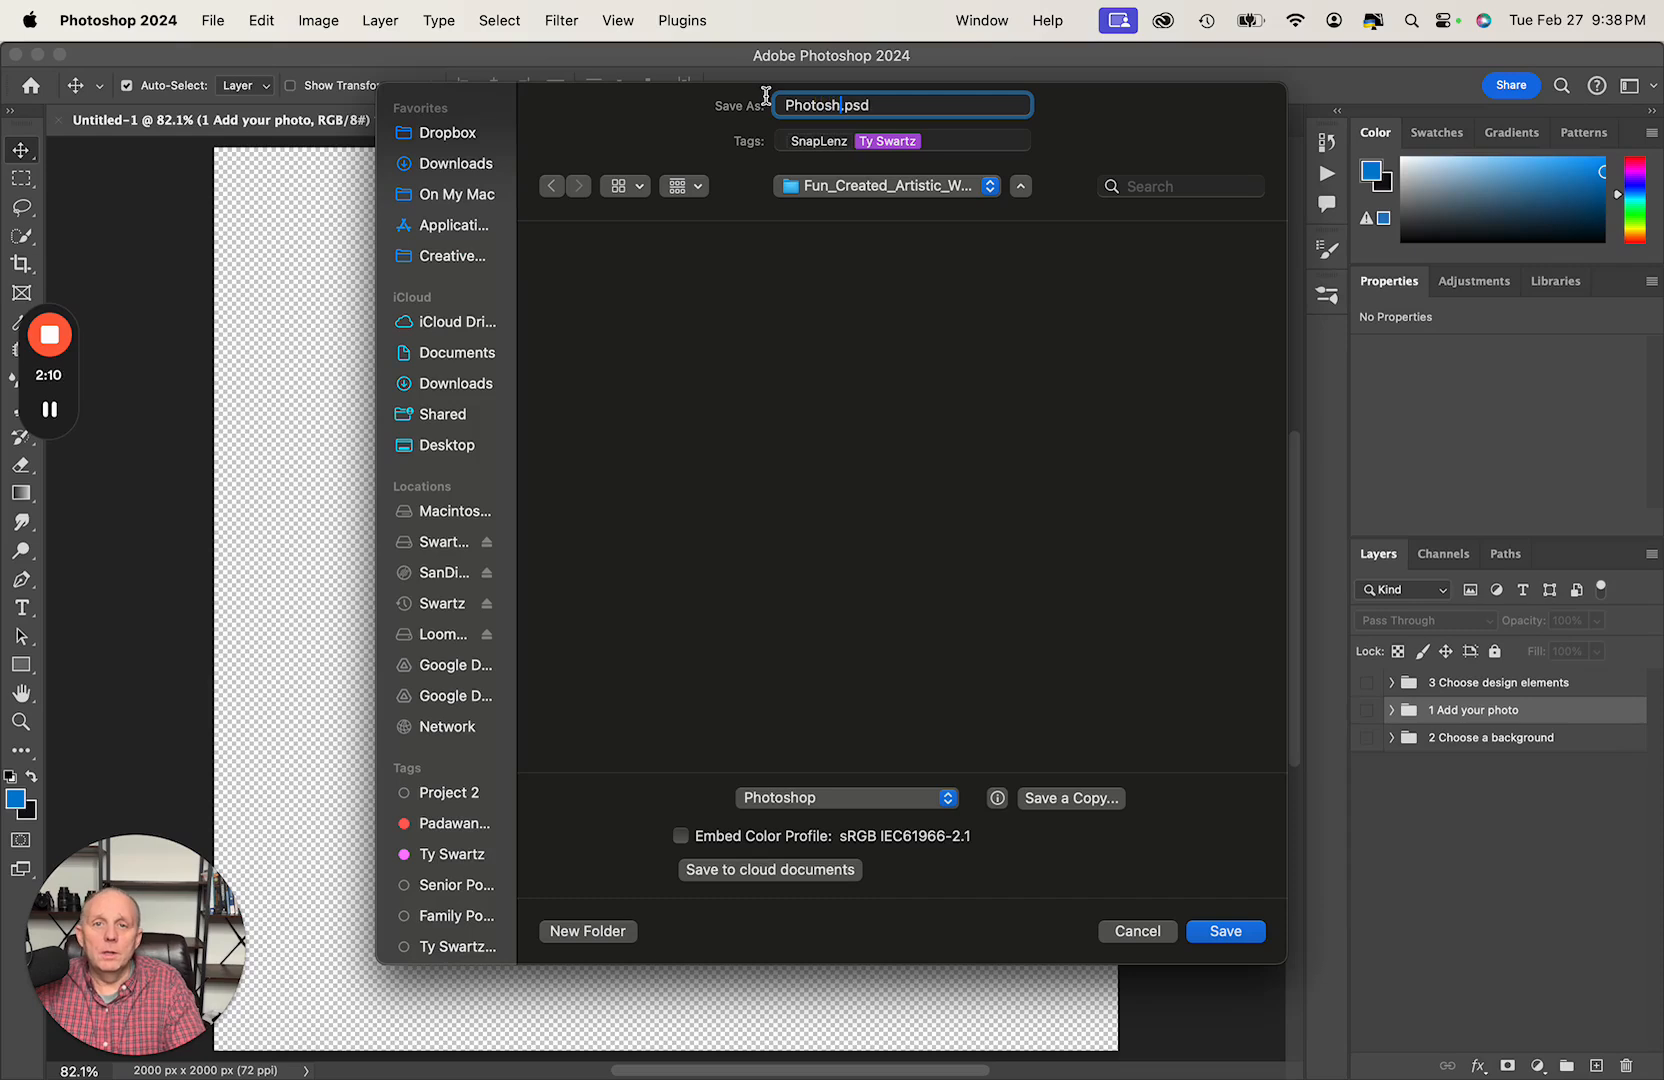
pyautogui.press('BackSpace')
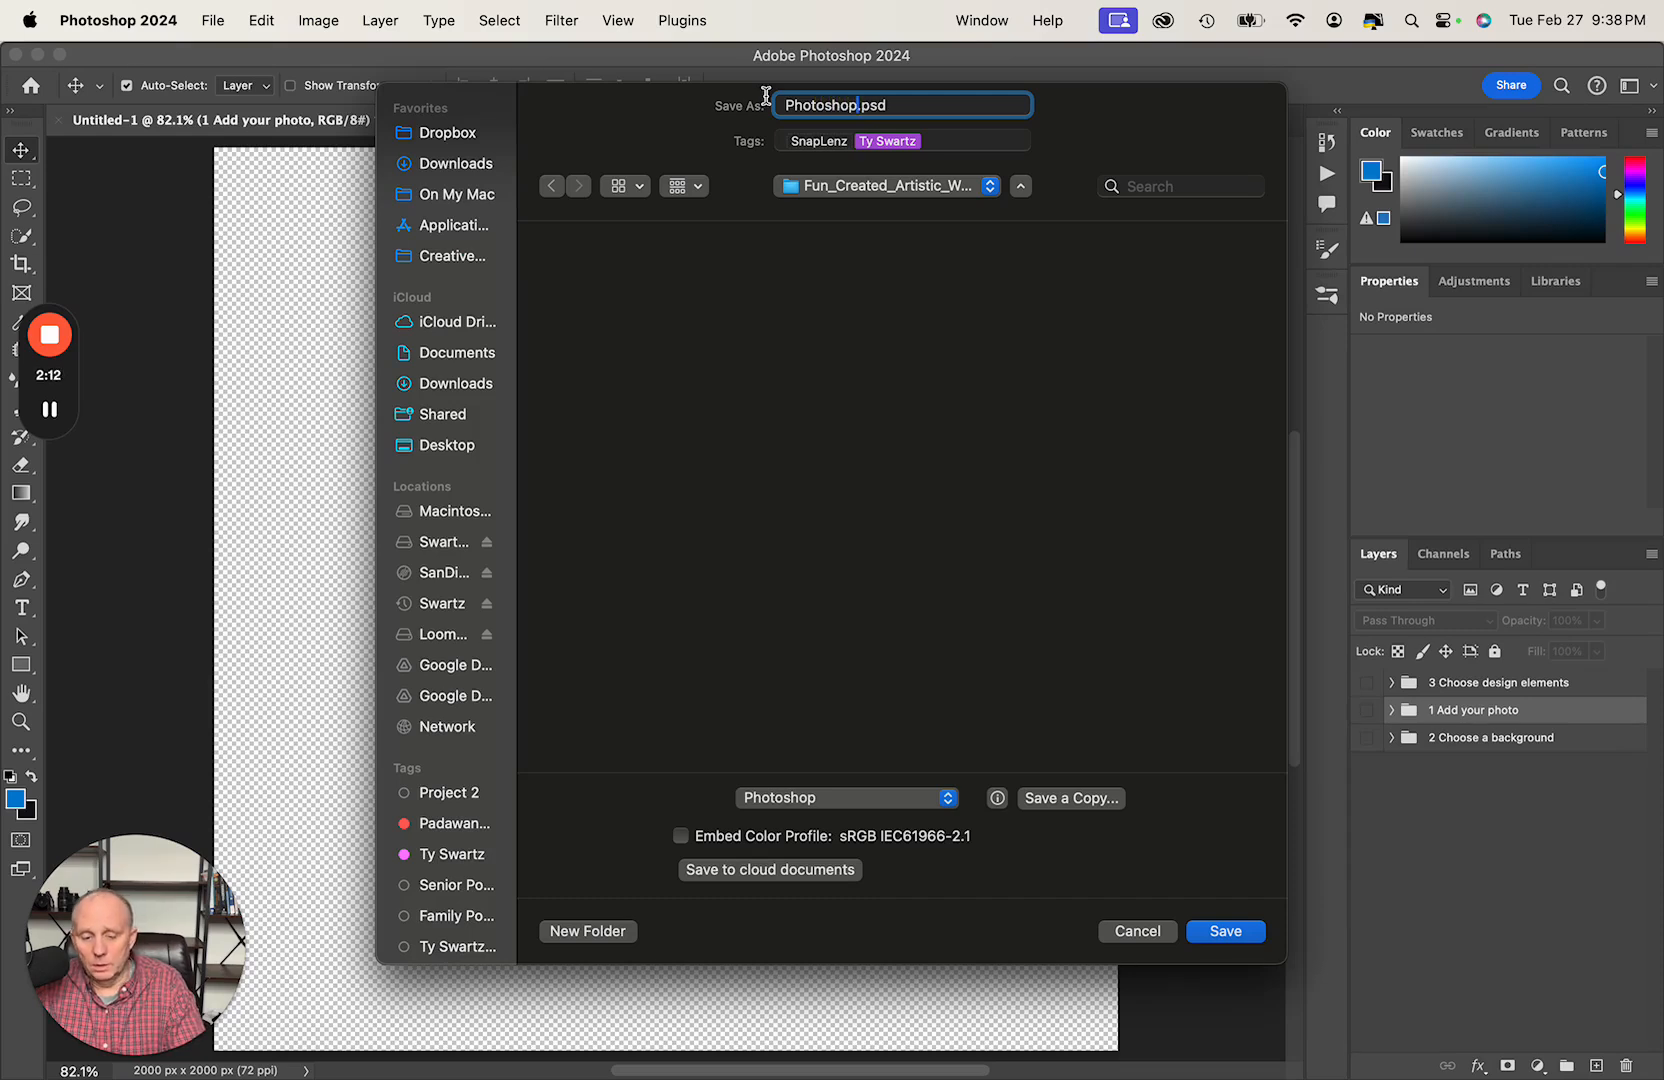
pyautogui.write('_')
pyautogui.write('Lesson')
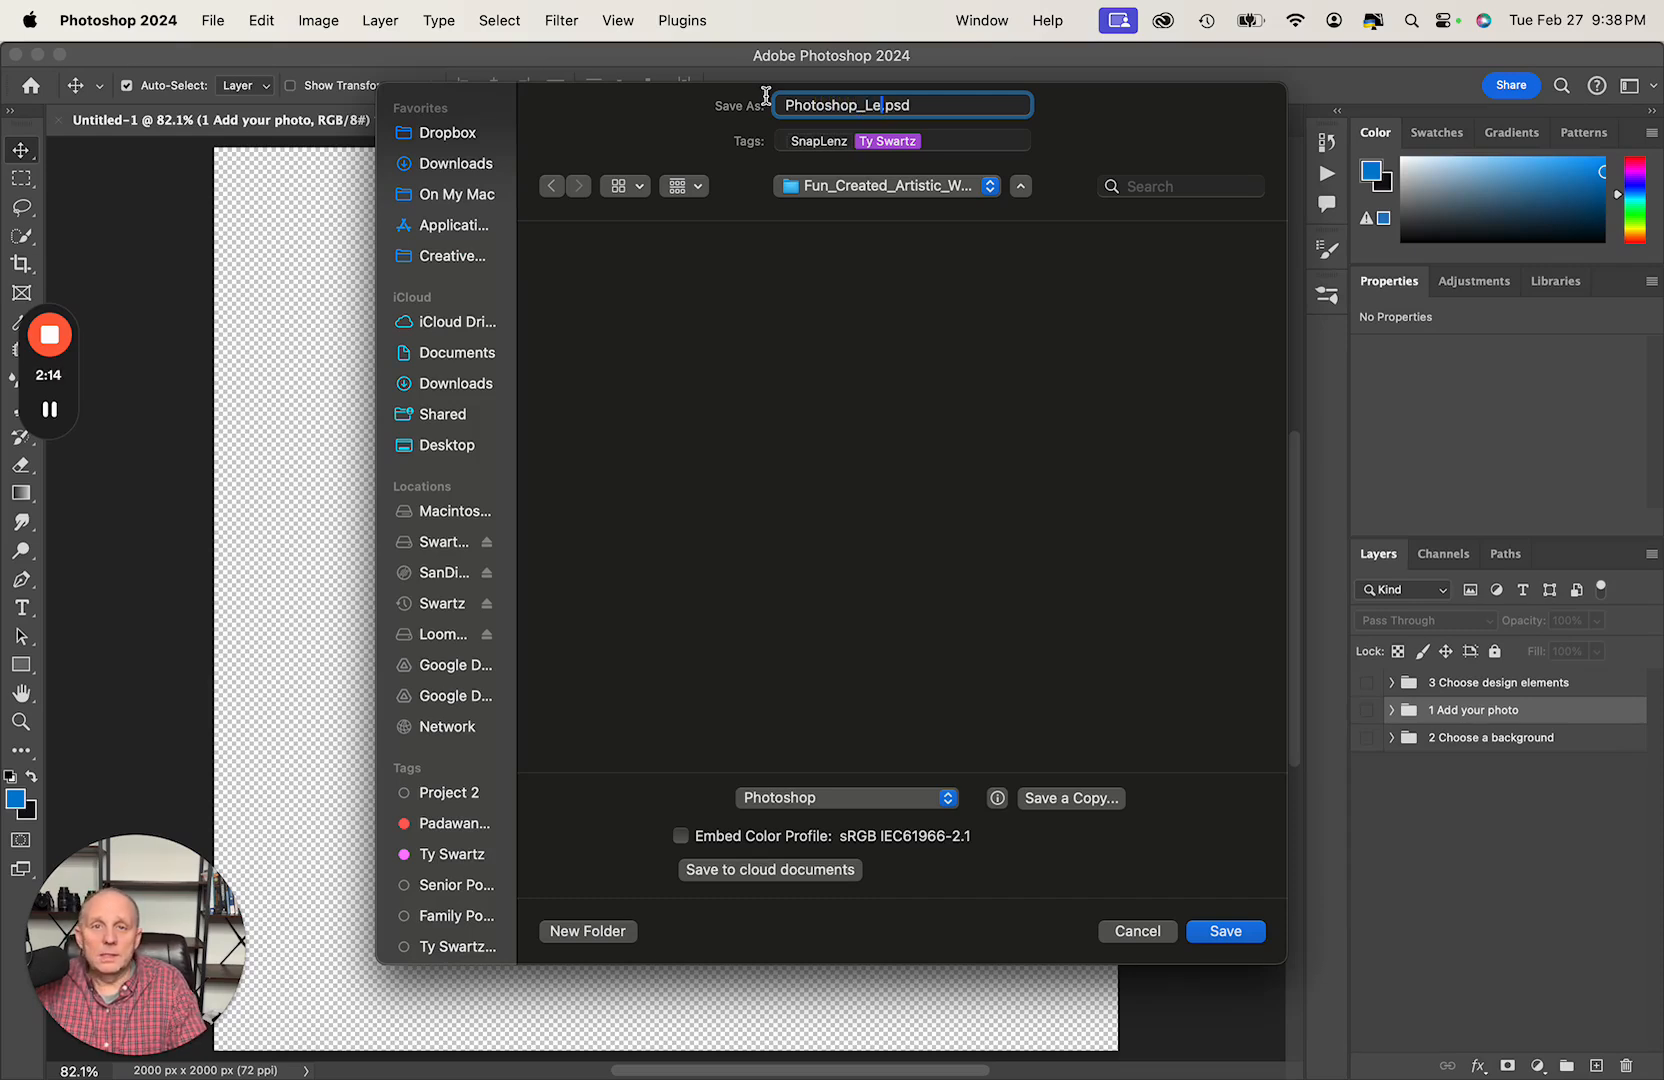
pyautogui.write('_1')
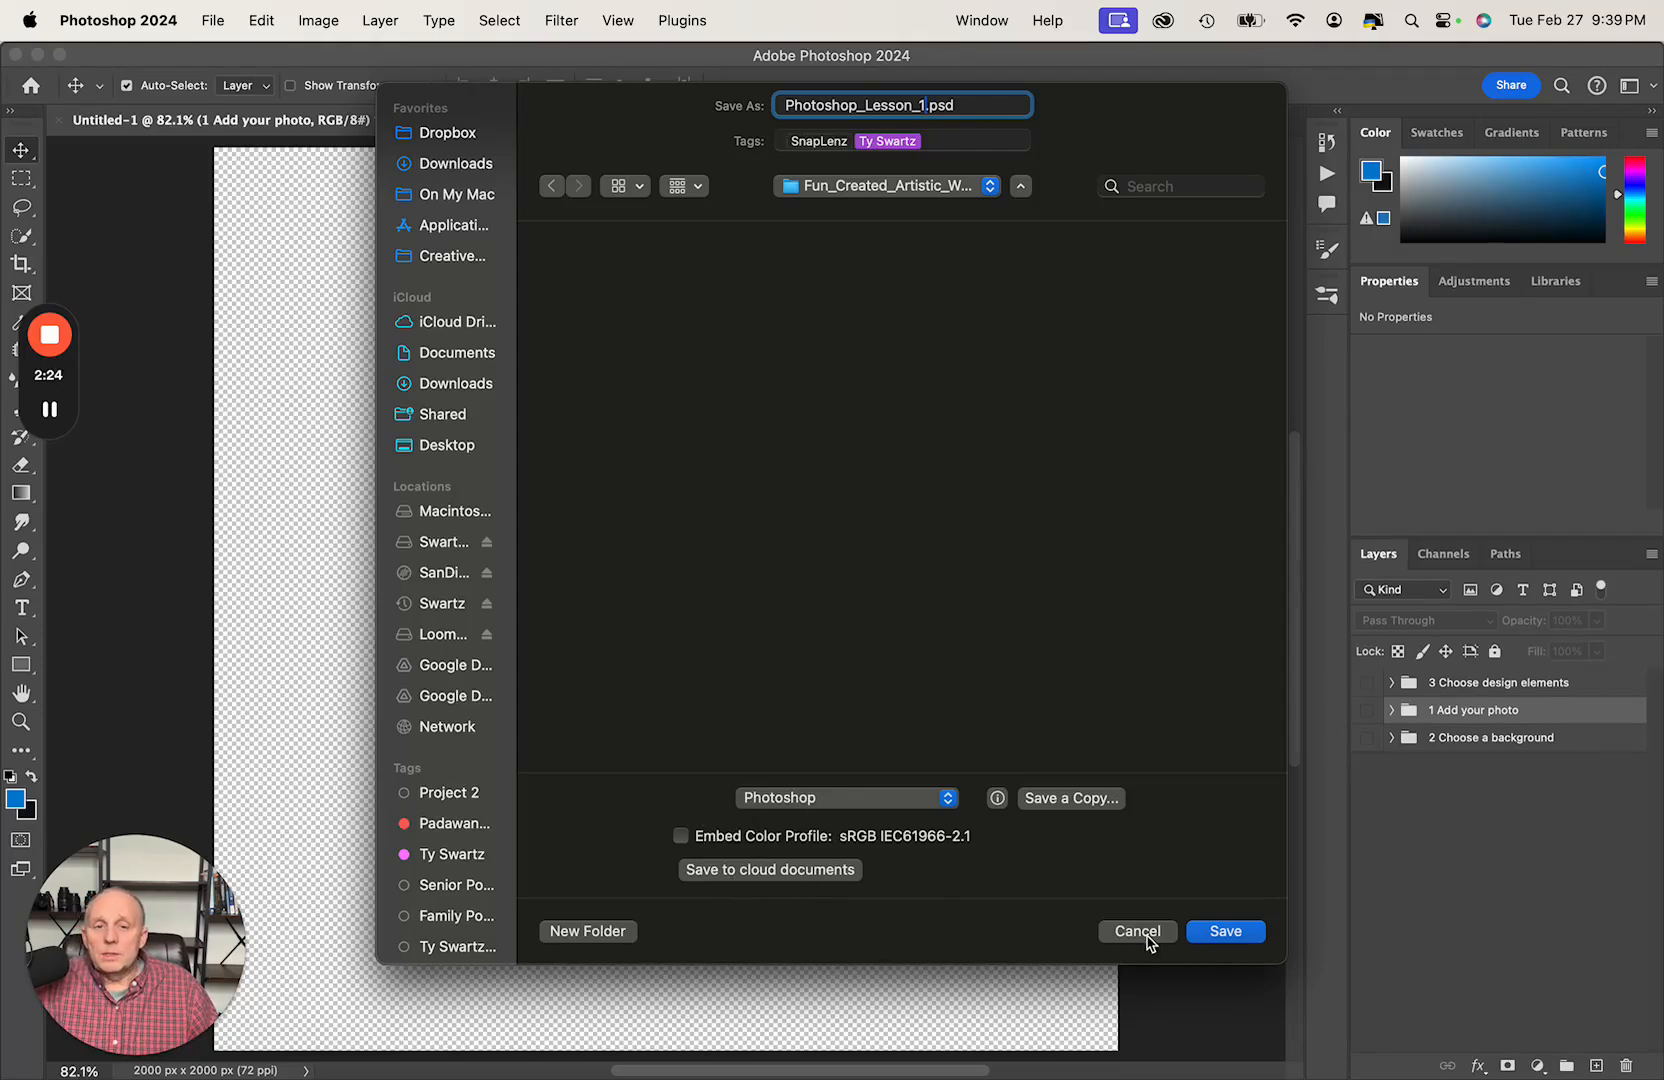
pyautogui.click(1224, 931)
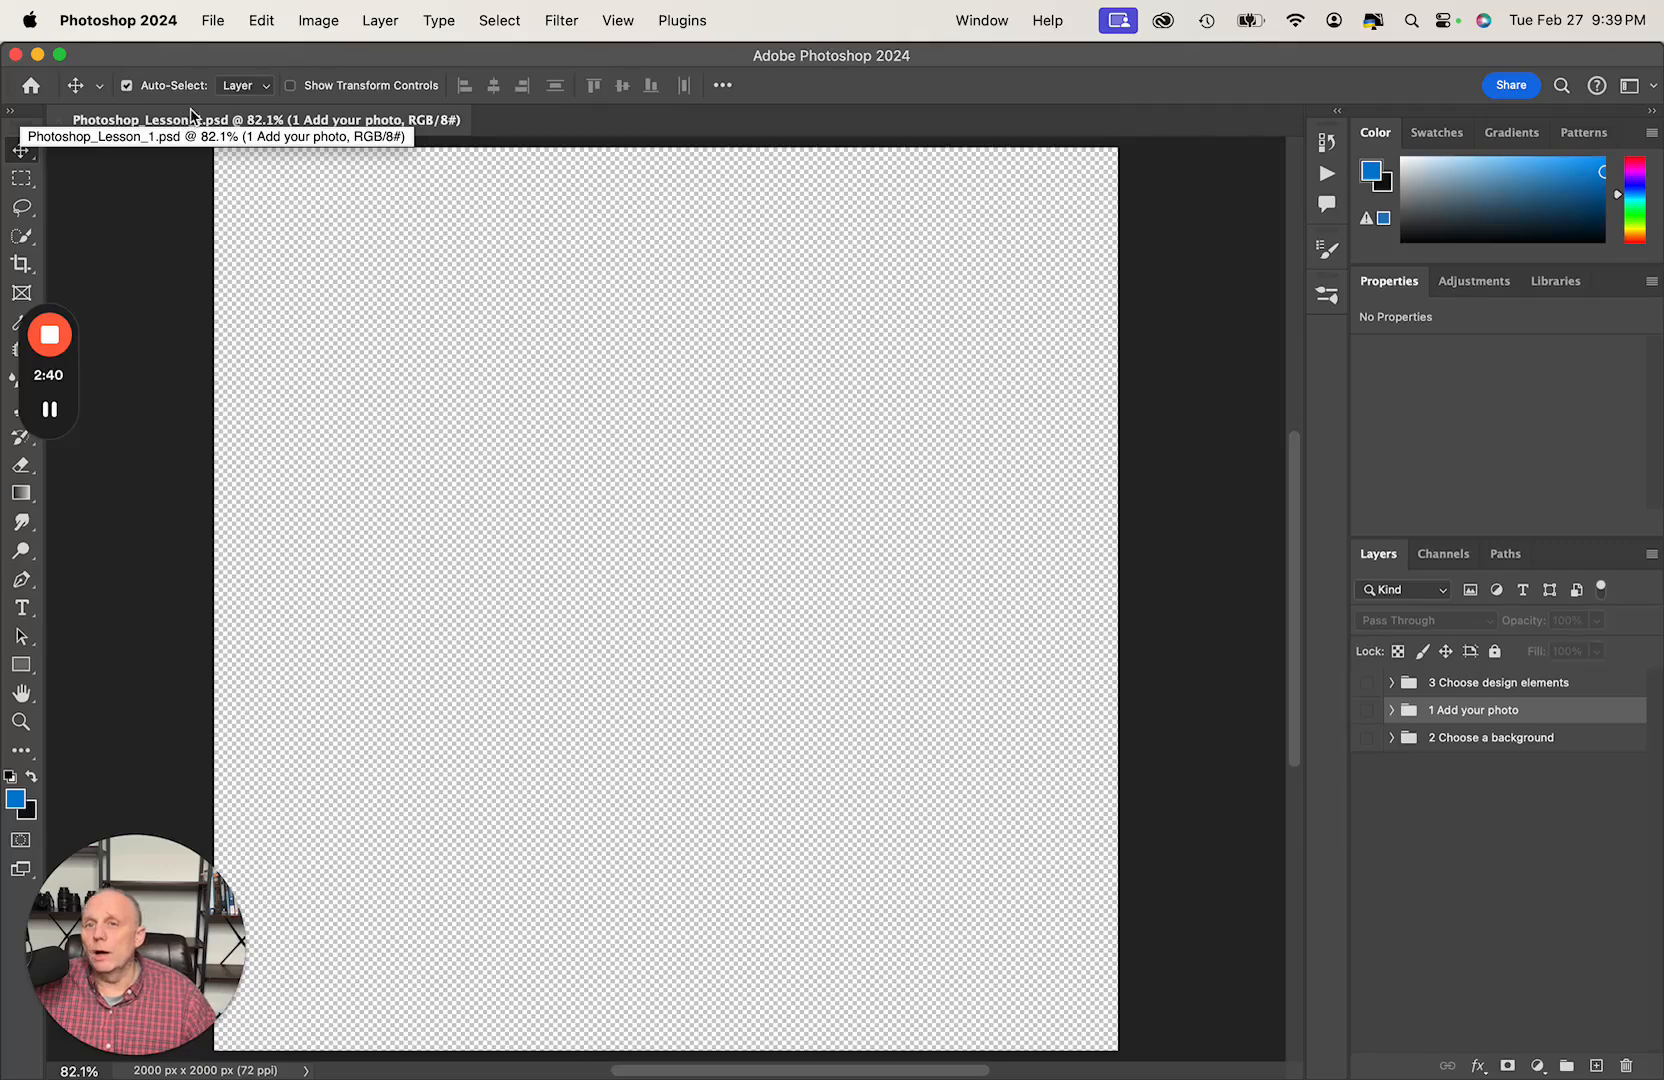
# - Set the automatic saving of recovery information to every 5 minutes in the File Handling preferences
pyautogui.click(219, 22)
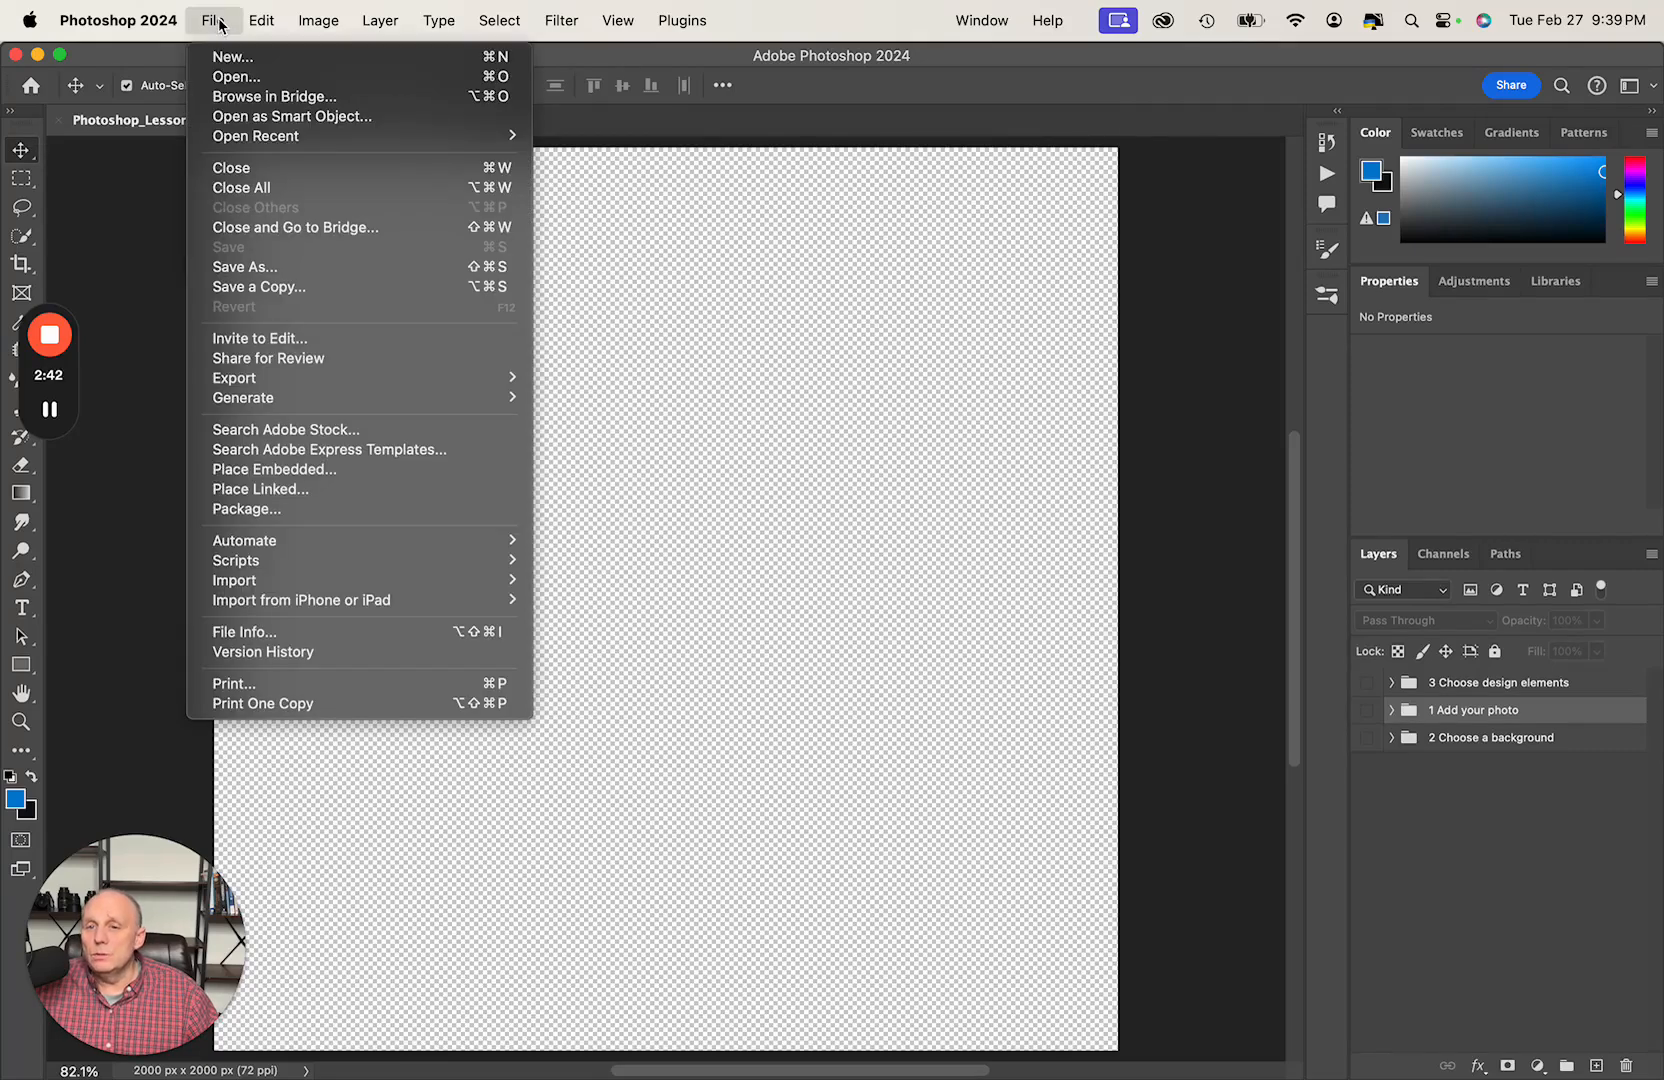
pyautogui.moveTo(186, 21)
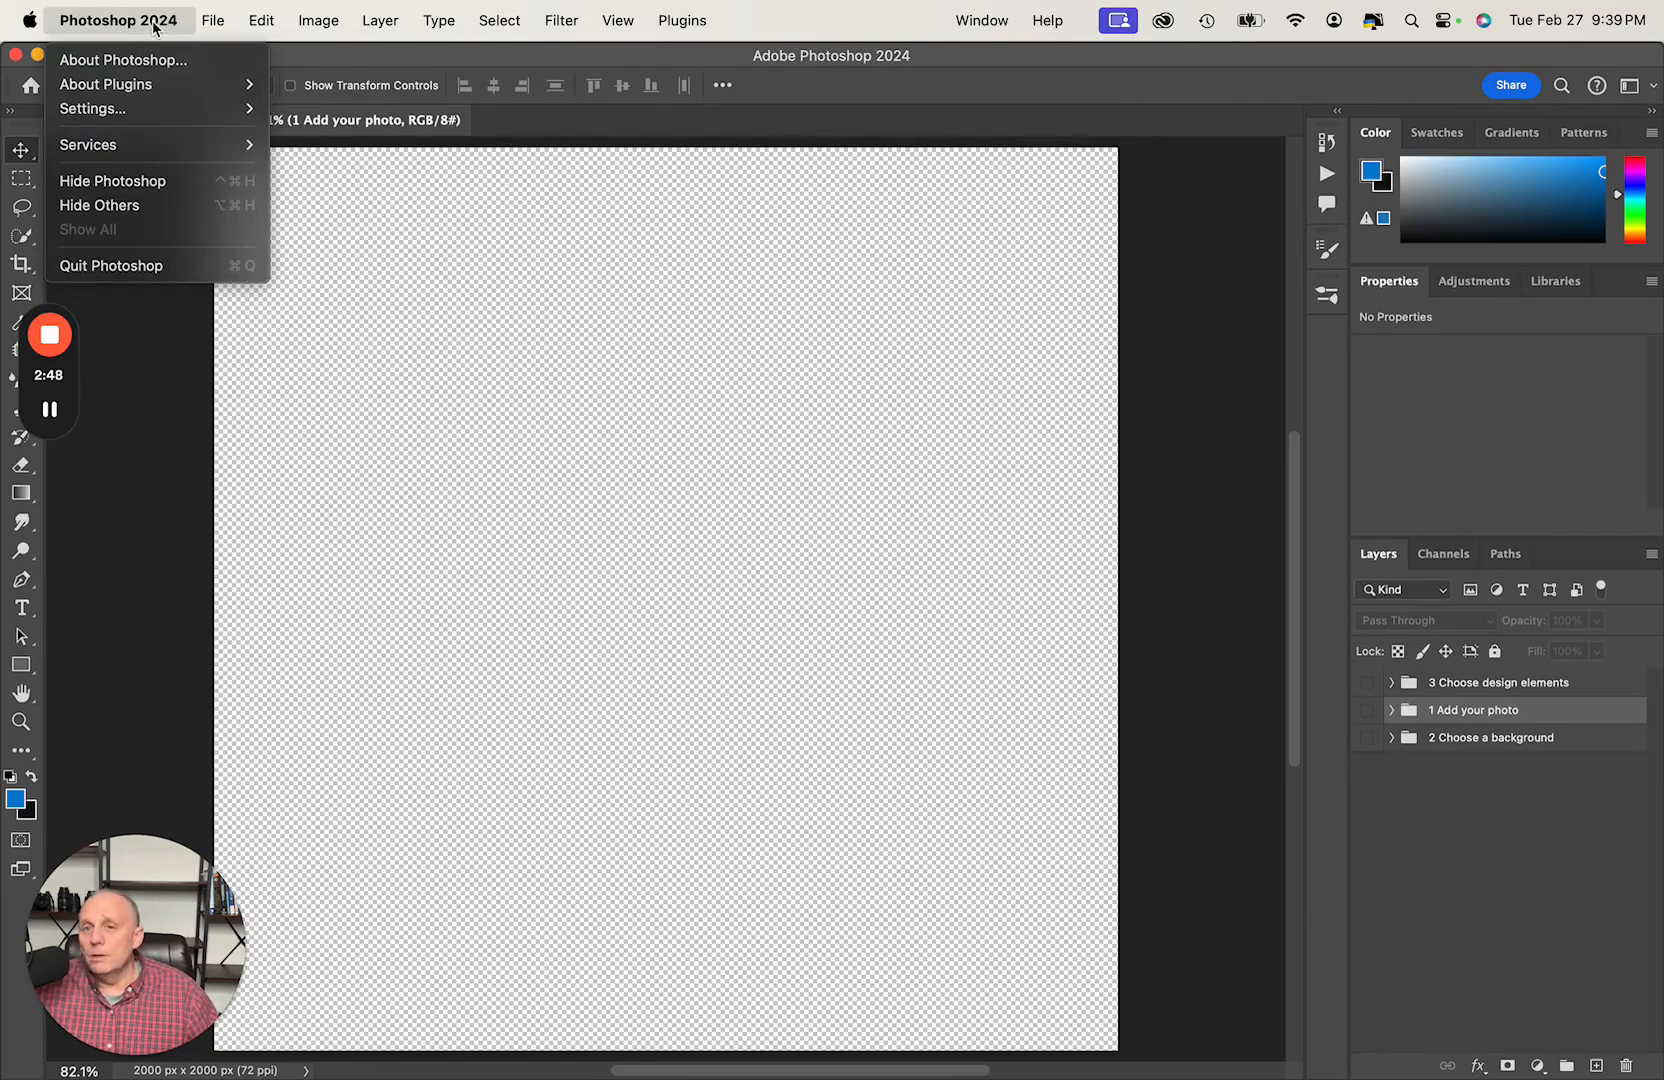
pyautogui.moveTo(137, 111)
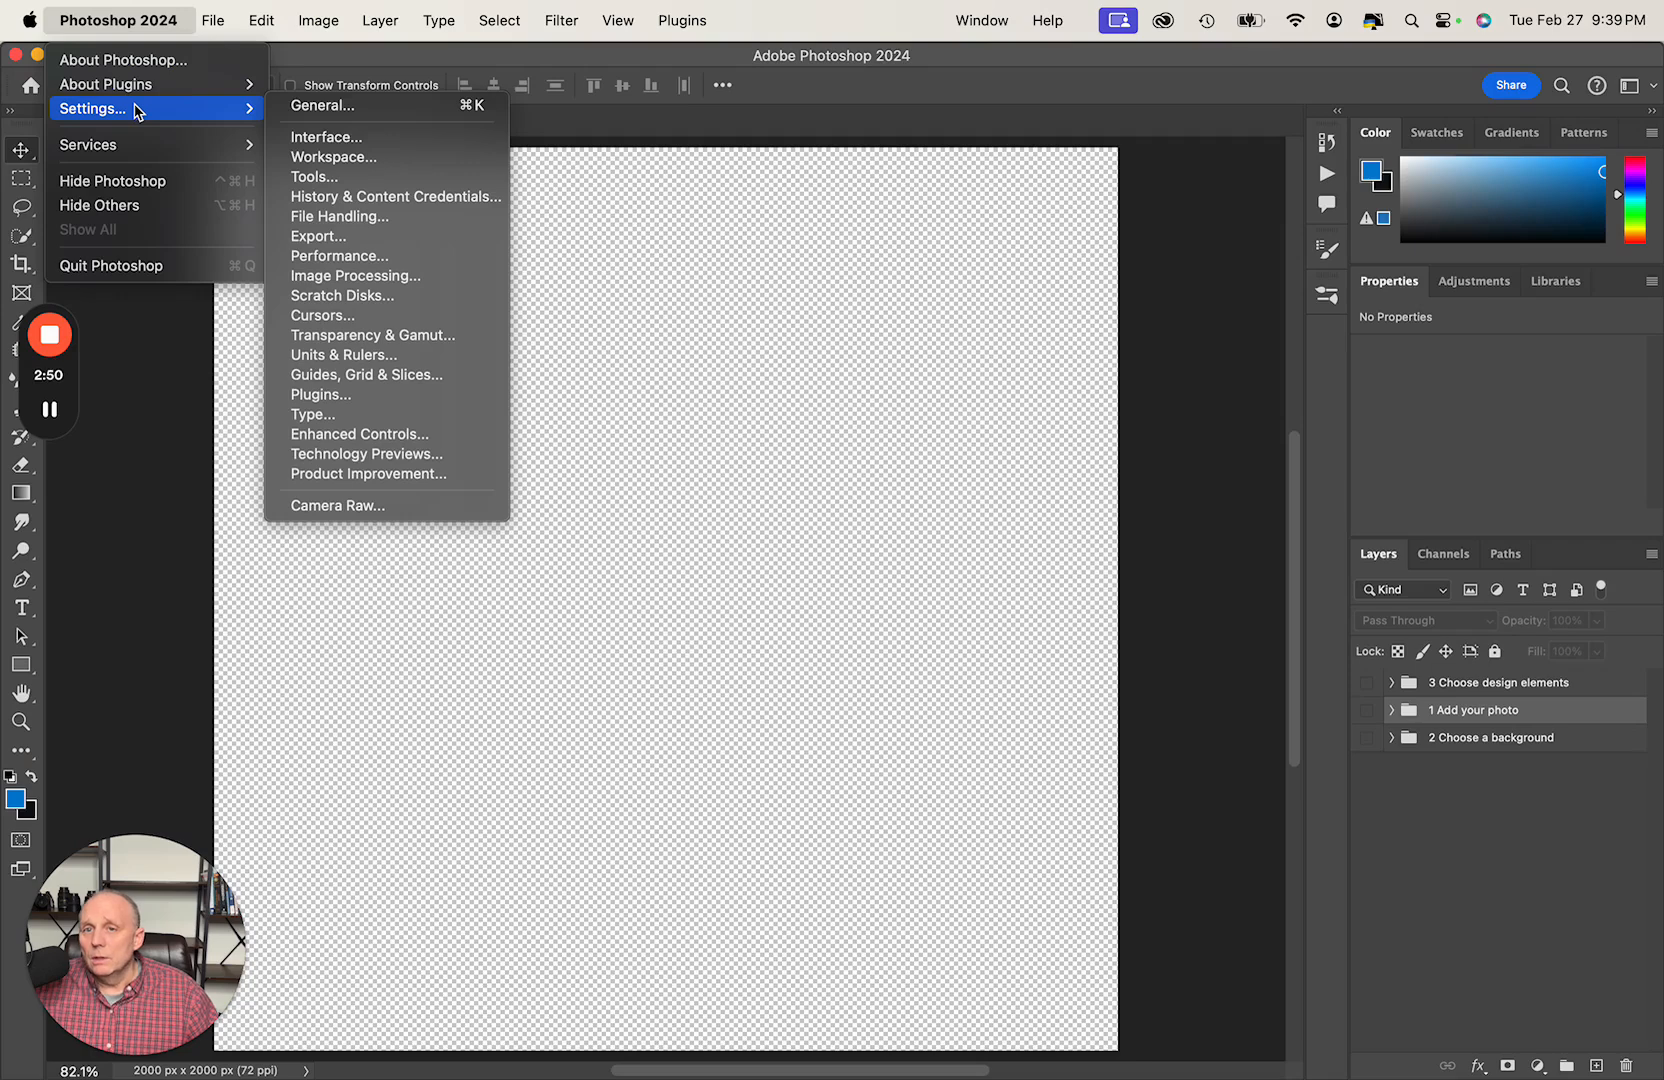
pyautogui.click(324, 217)
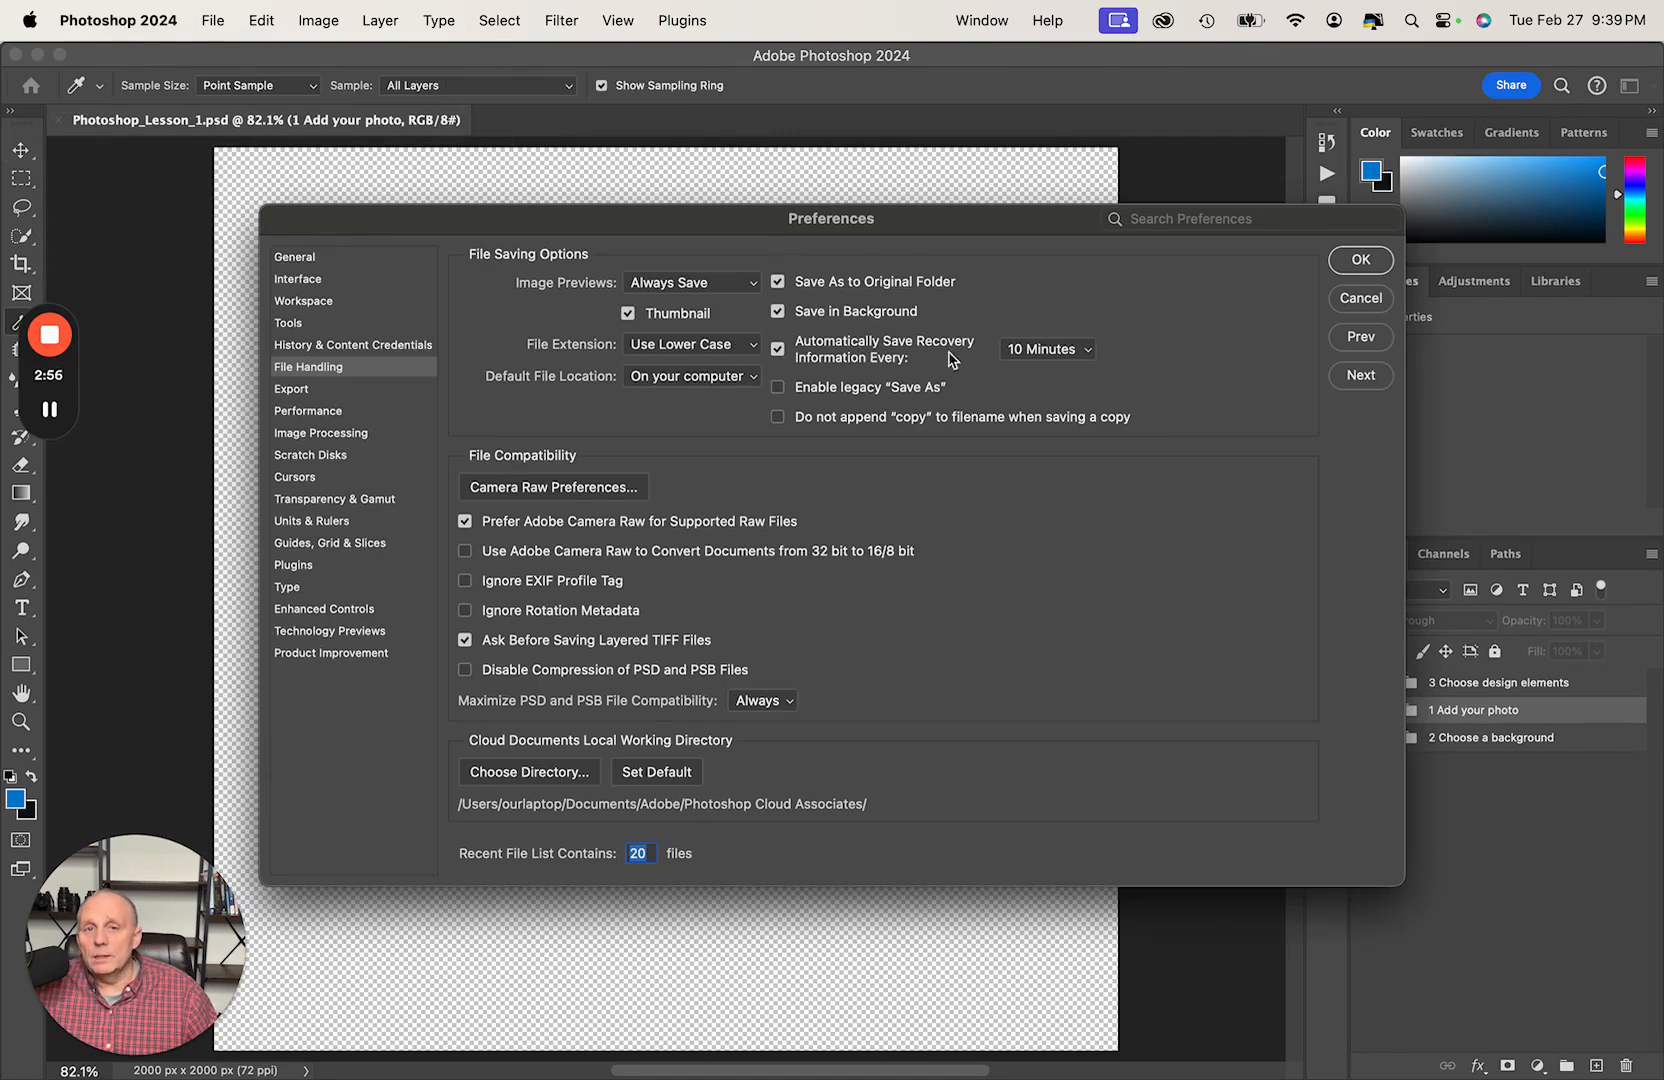
pyautogui.click(1060, 349)
pyautogui.click(1044, 327)
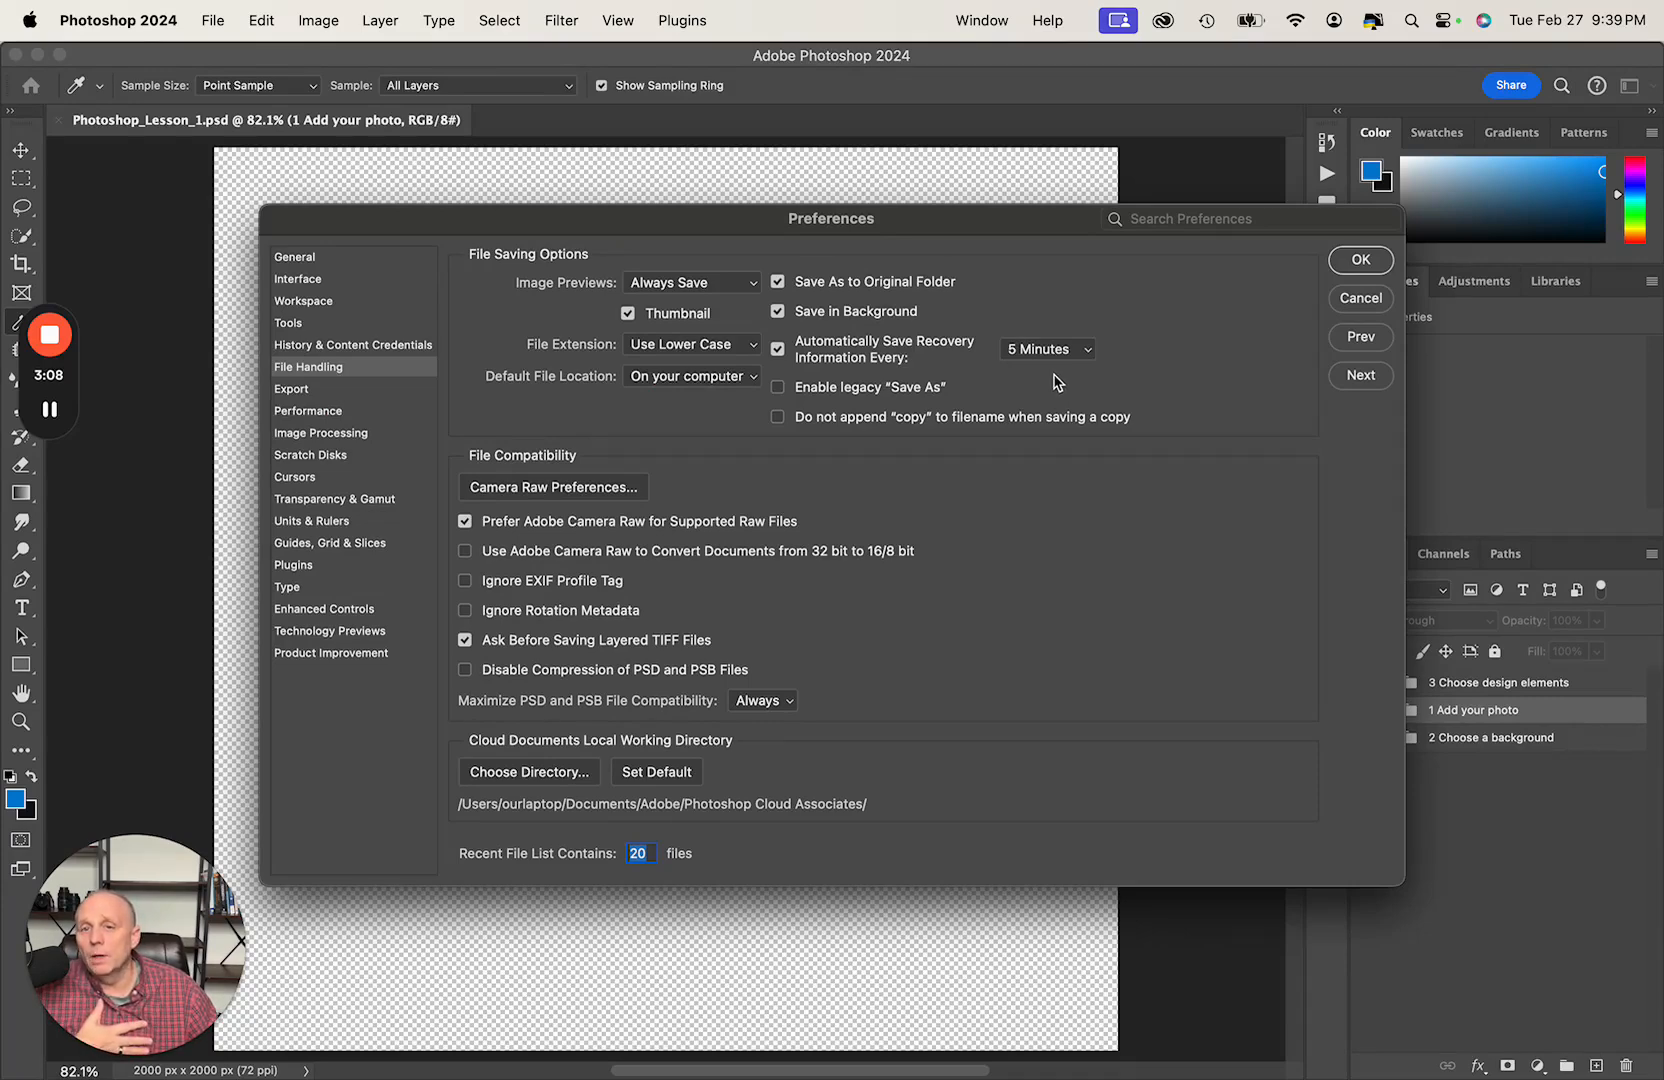
# - Confirm the File Handling preferences and return to the document
pyautogui.click(1358, 264)
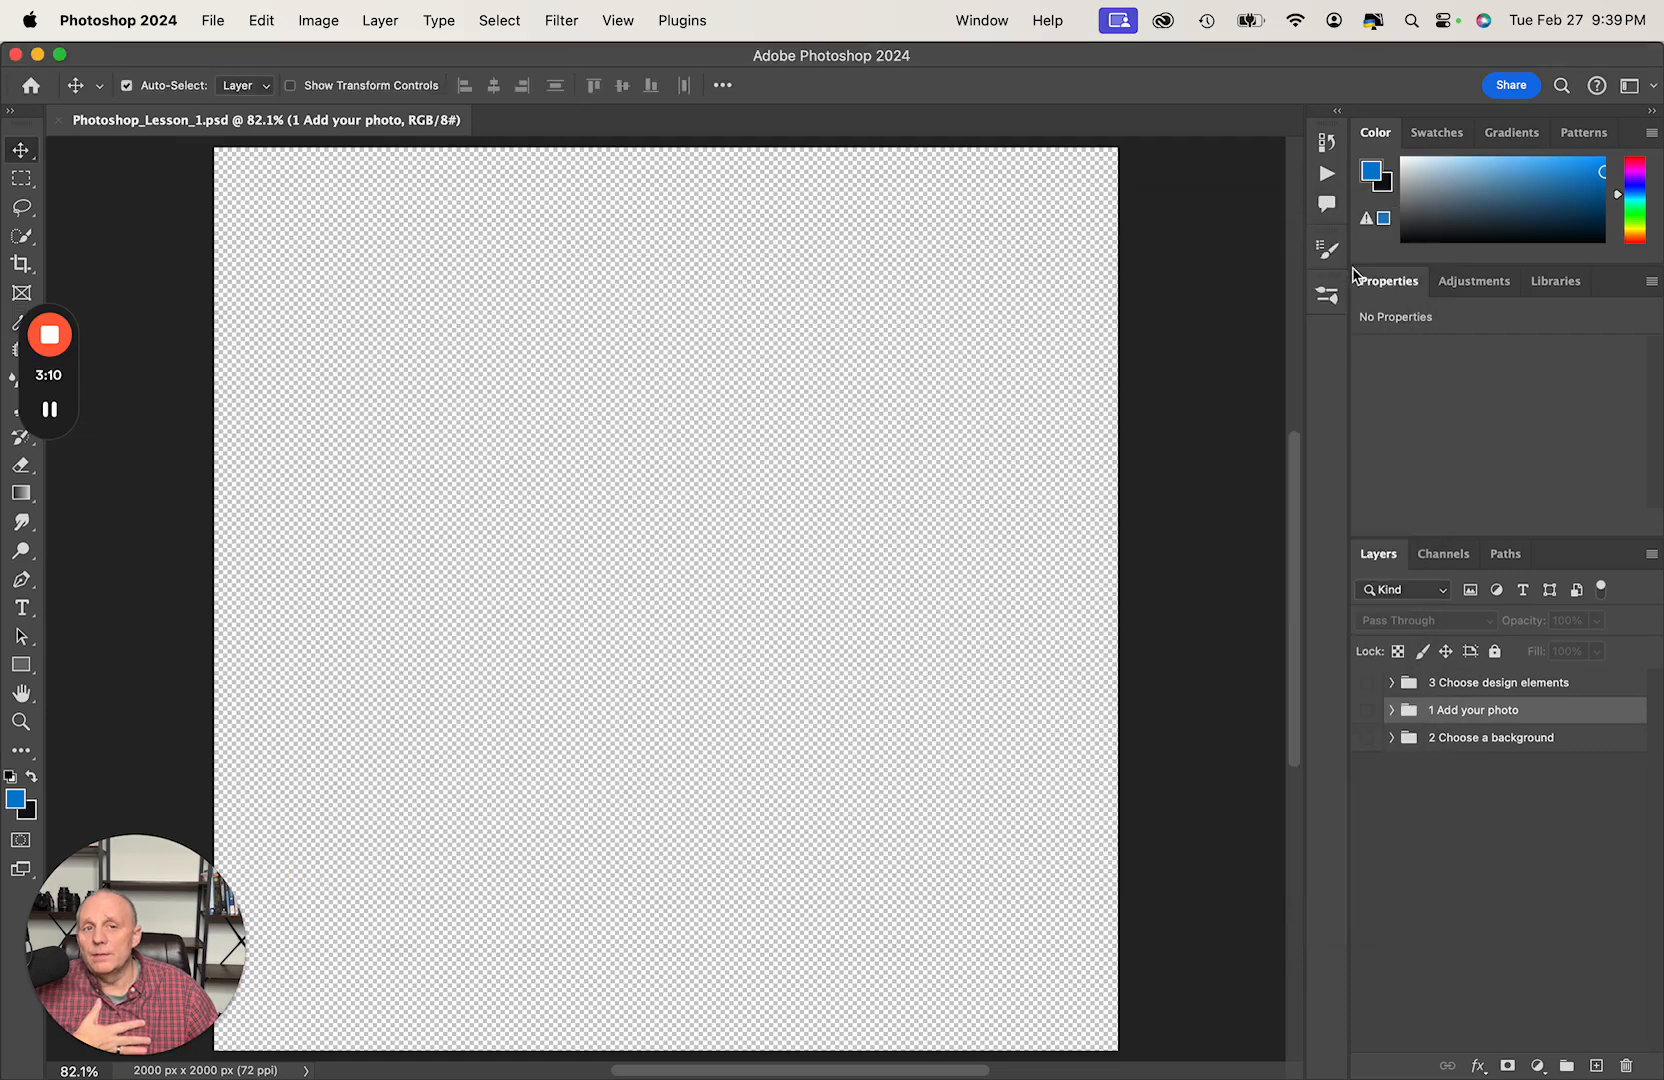
pyautogui.click(132, 18)
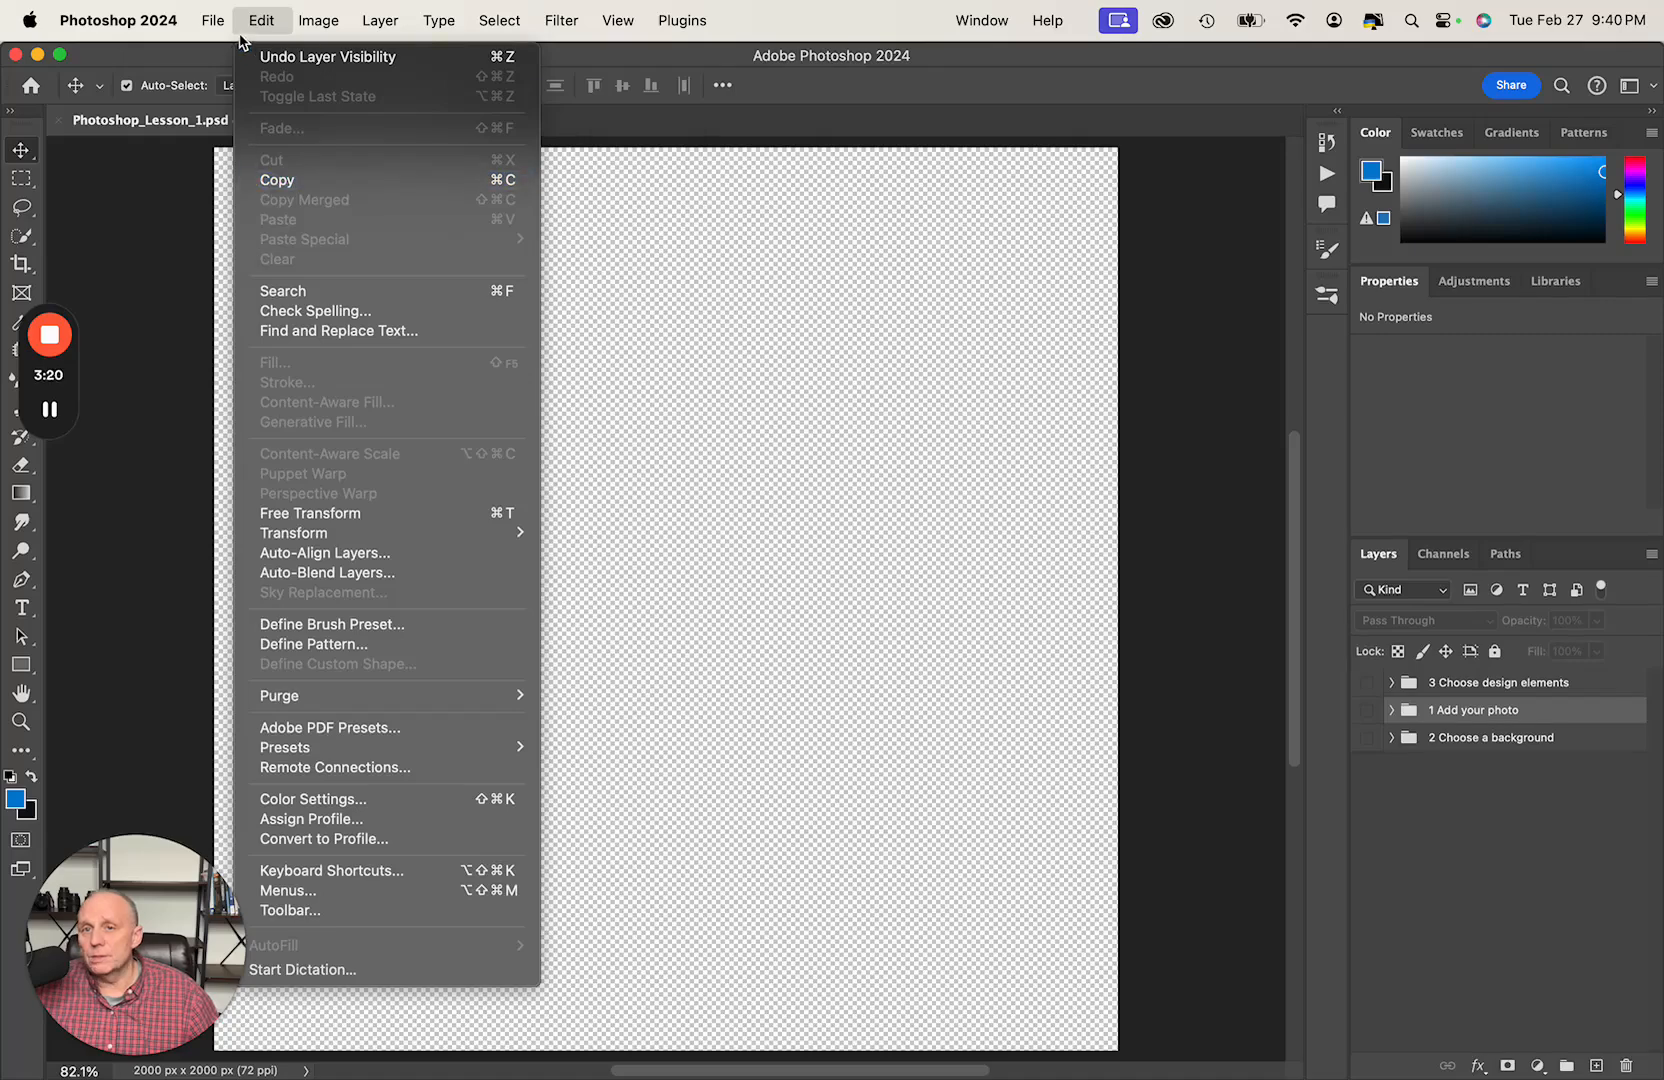
pyautogui.click(686, 214)
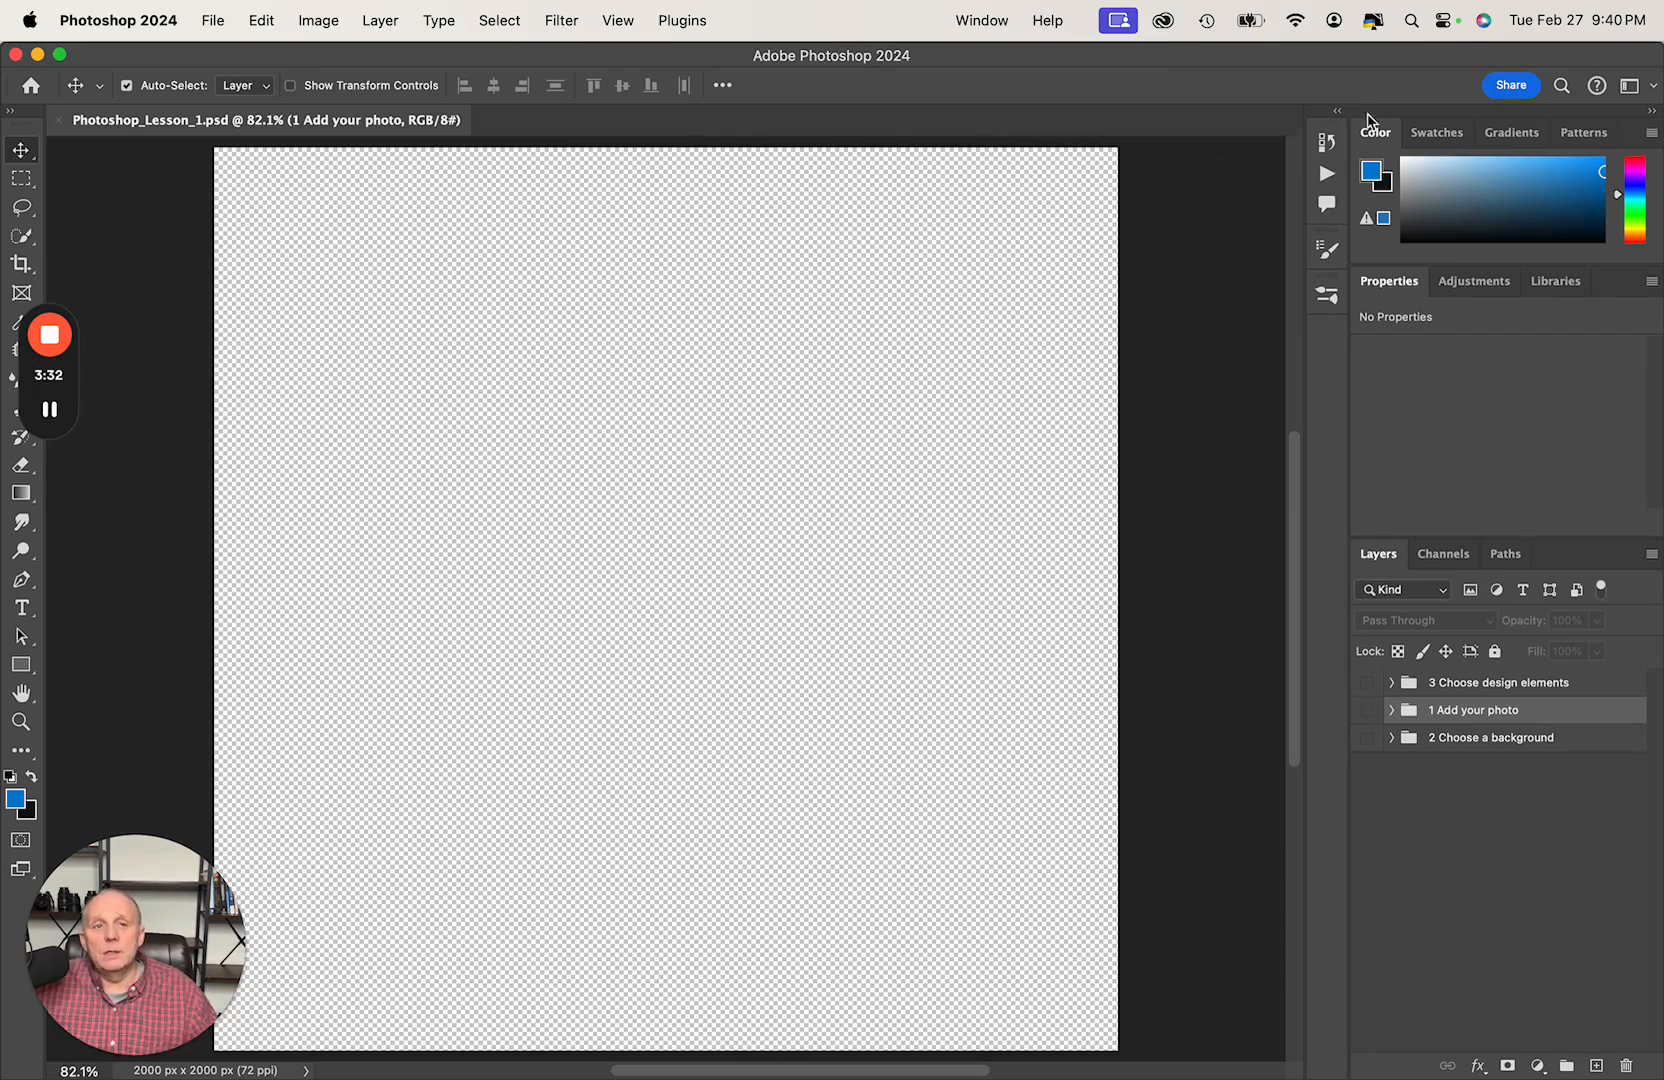
# - Reset the Essentials workspace to its default panel layout
pyautogui.click(1650, 88)
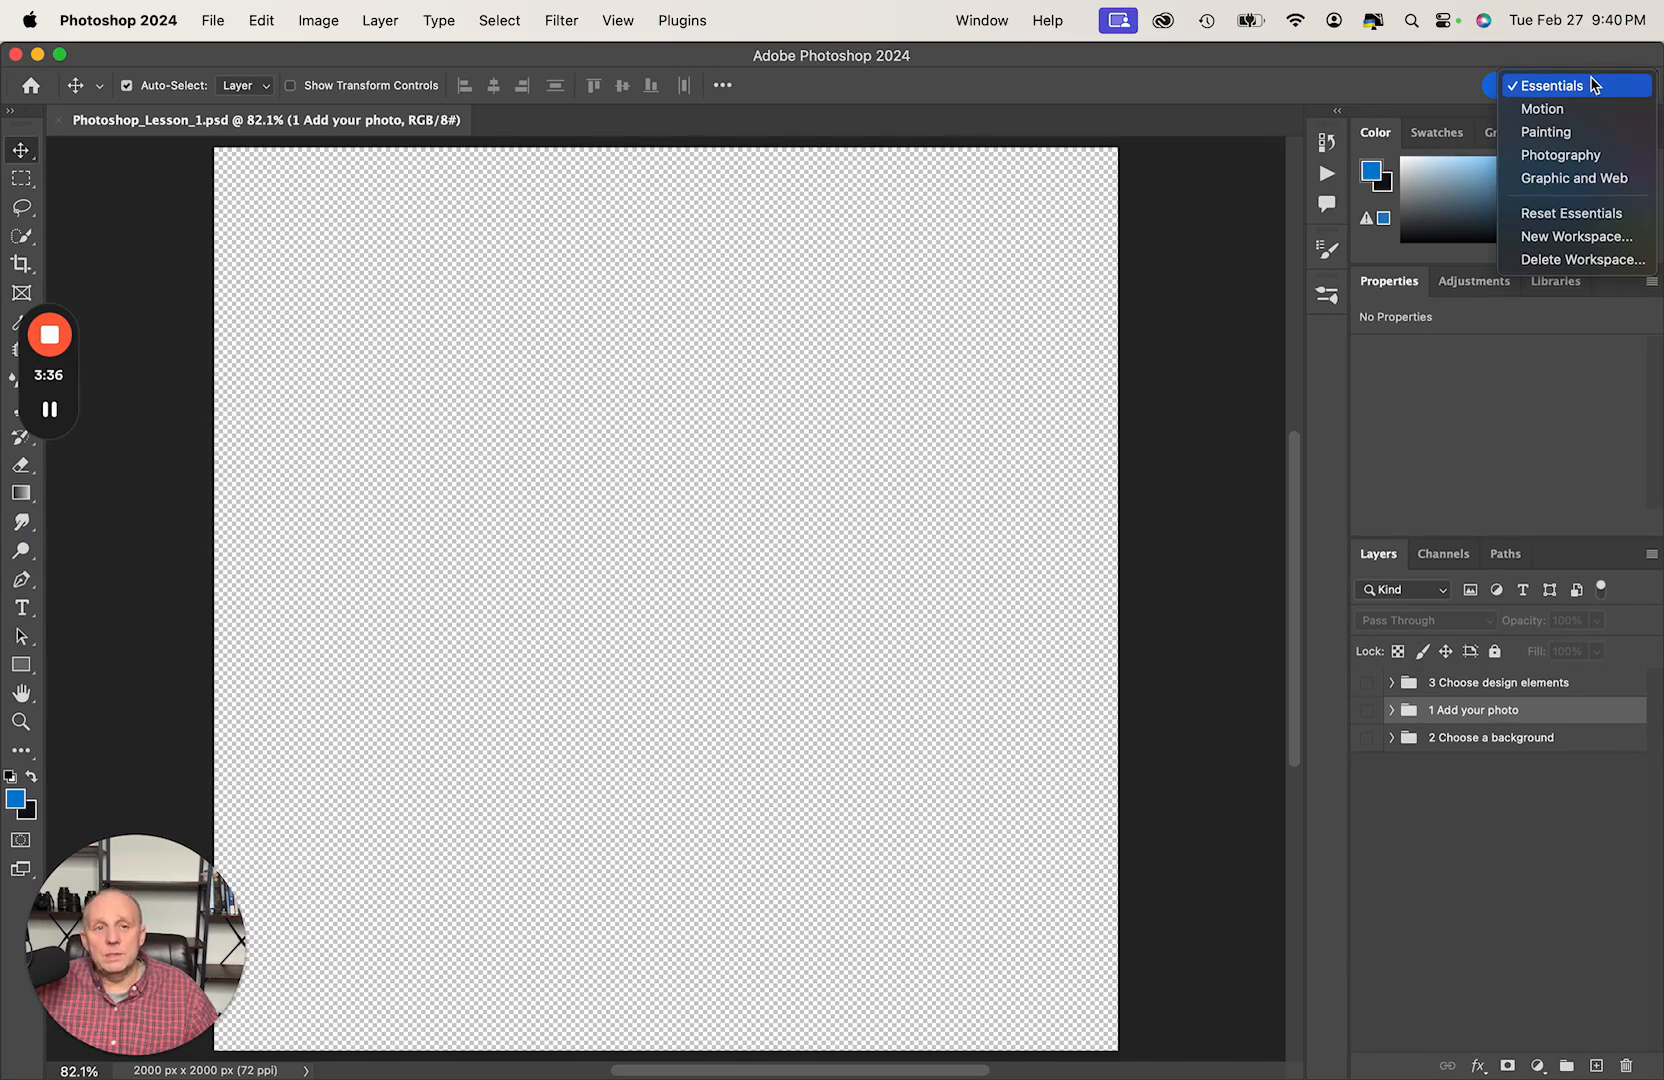
pyautogui.click(1565, 213)
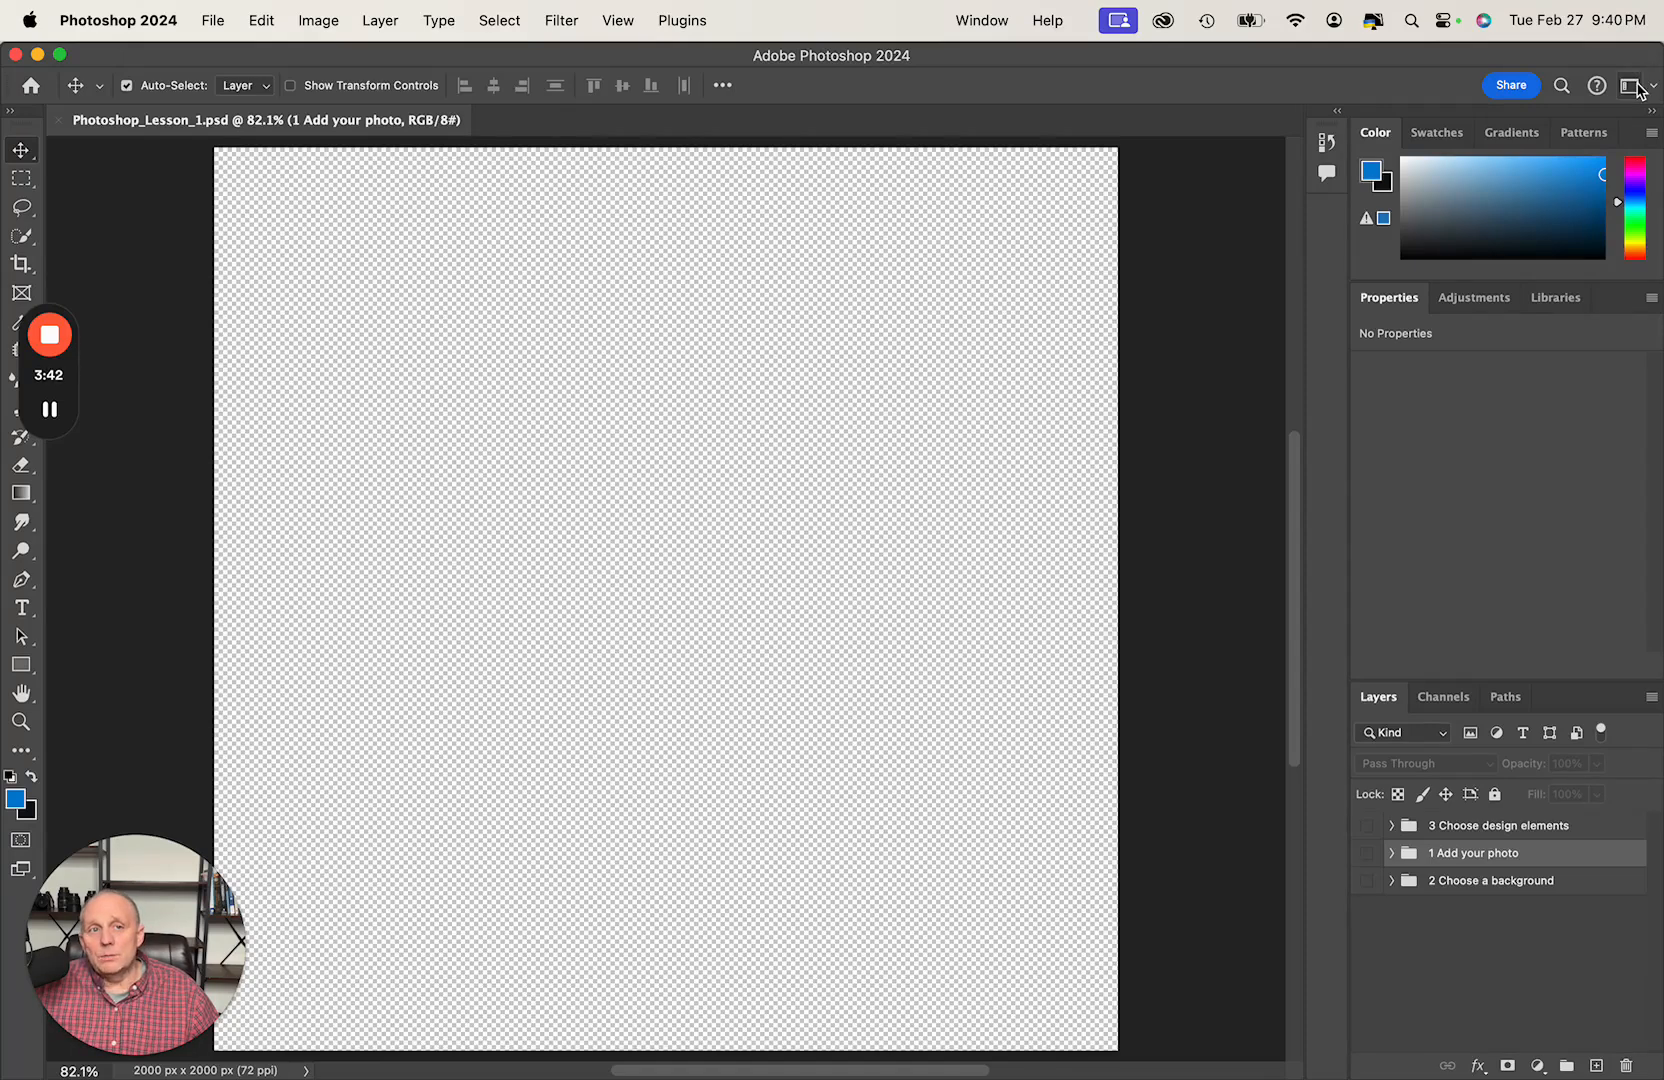
pyautogui.click(1640, 89)
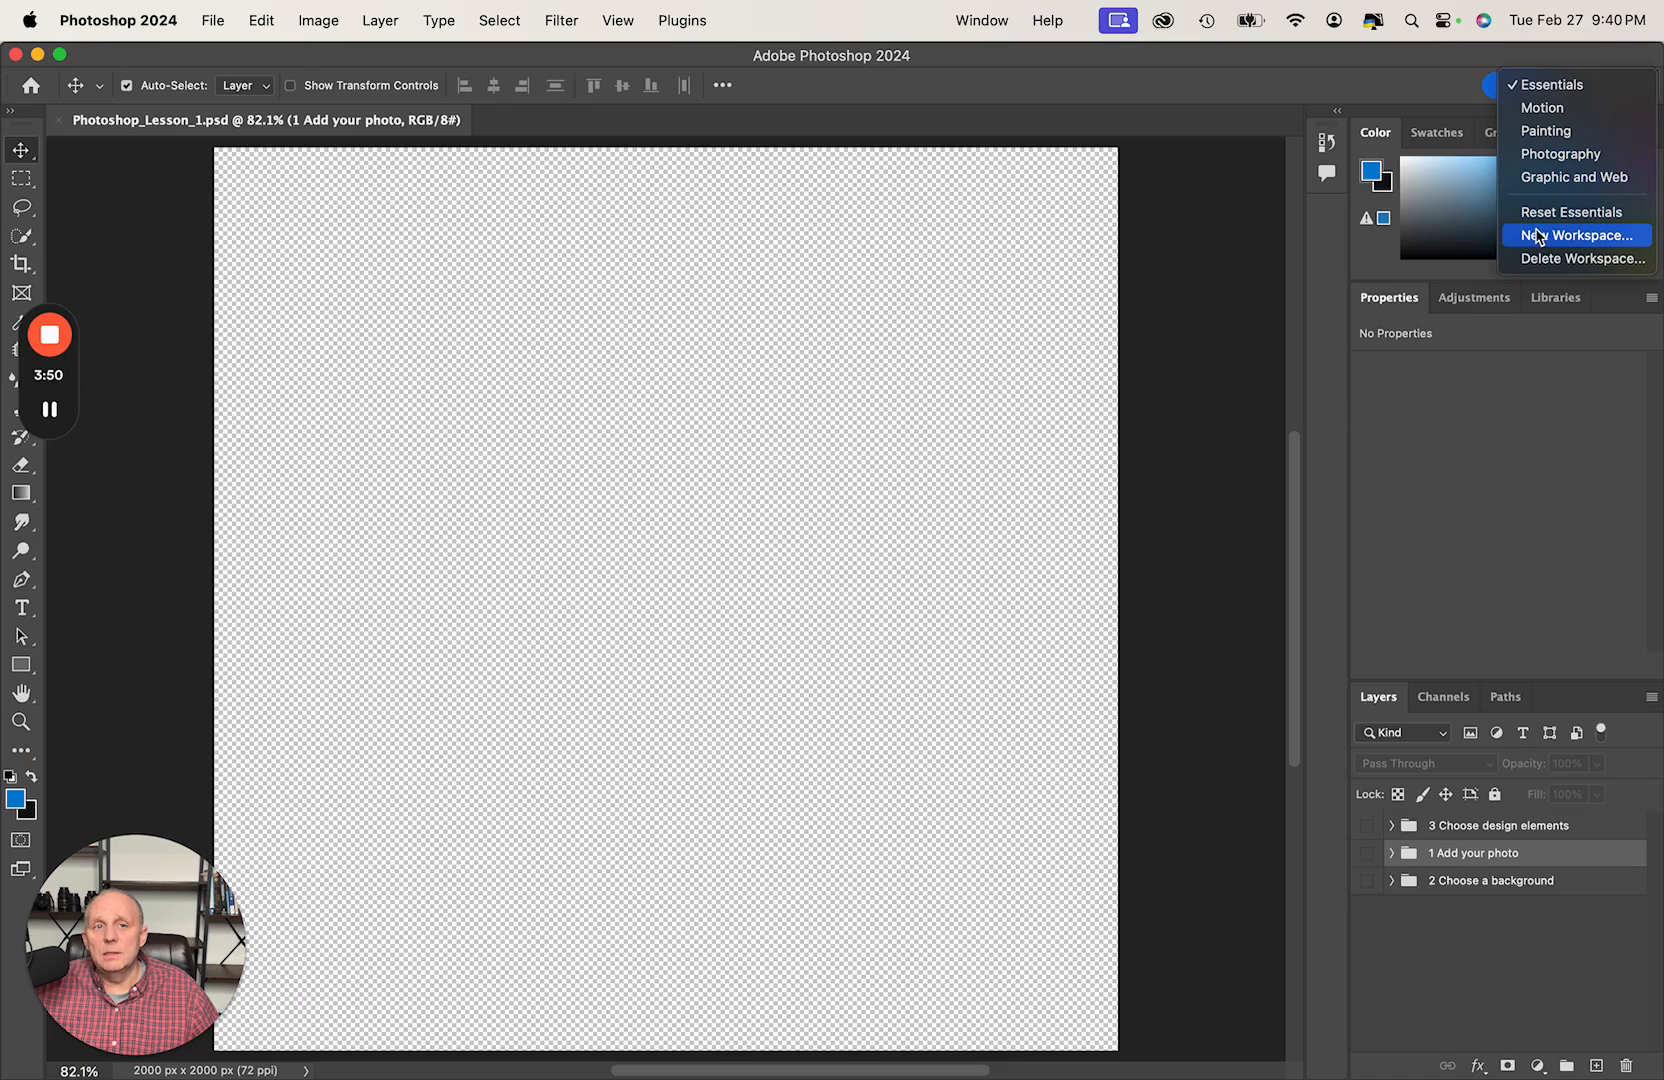
pyautogui.click(1210, 93)
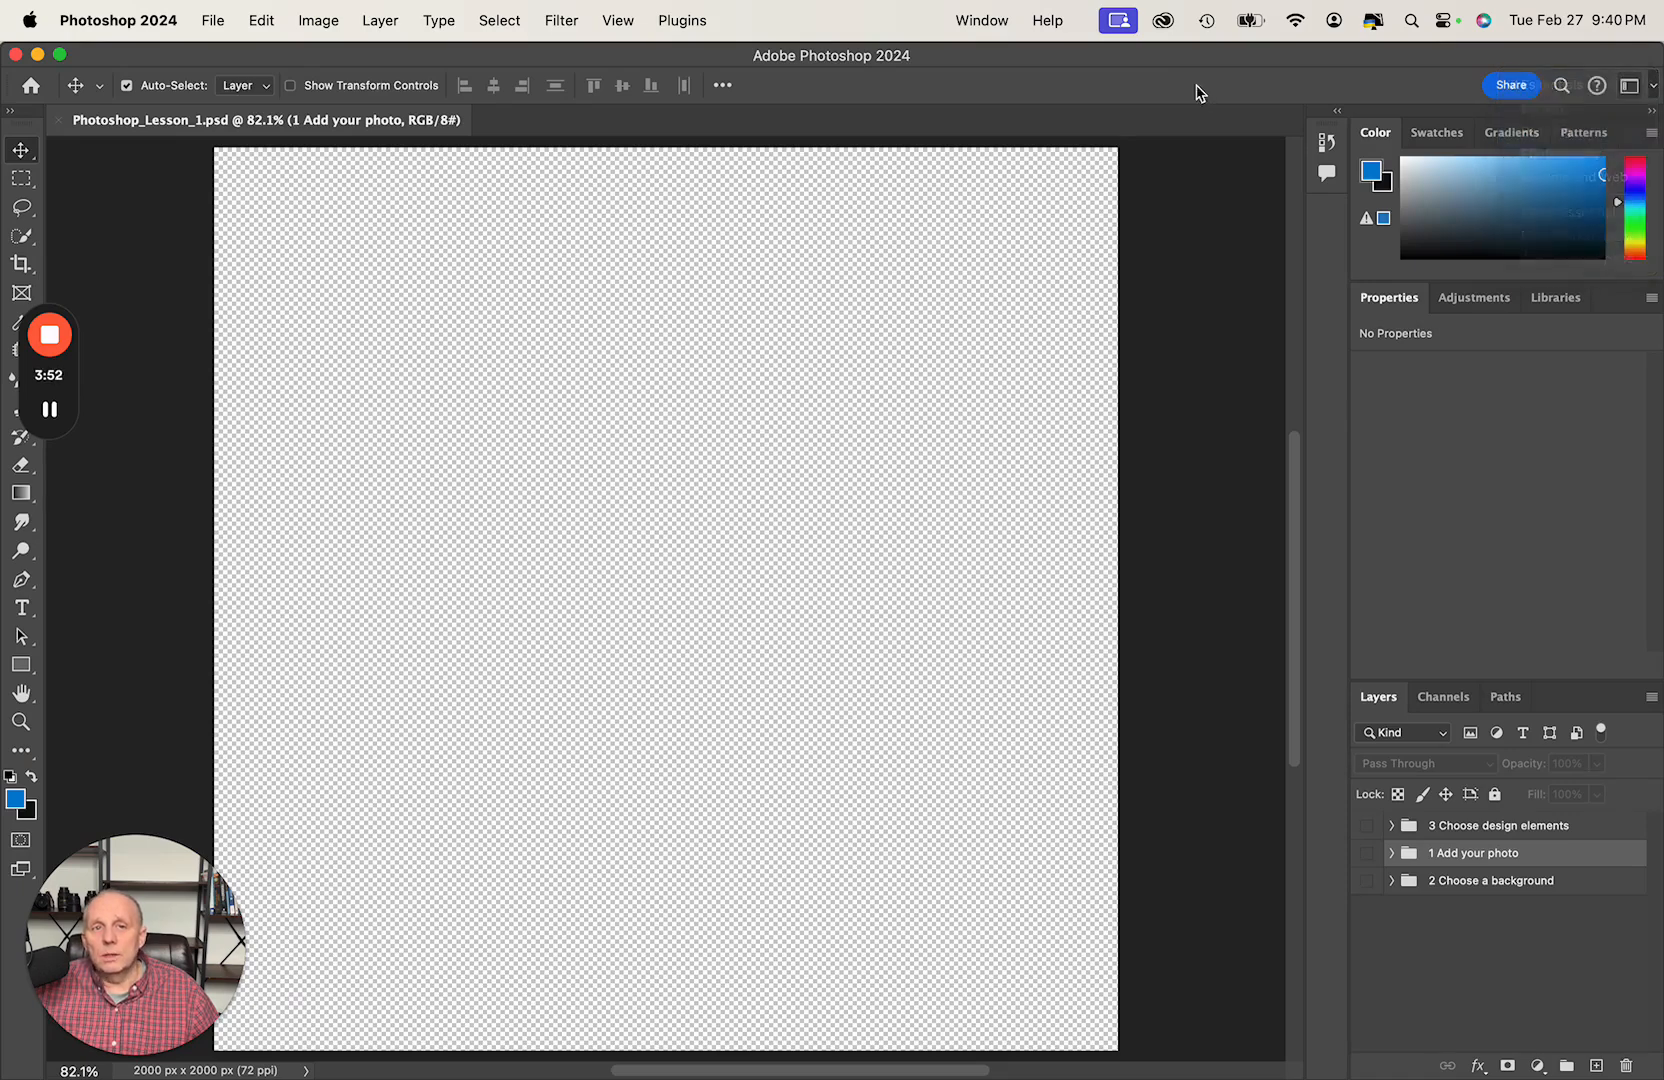
# - Expand the tools into a two-column layout and clear the recorder controls away from them
pyautogui.click(11, 112)
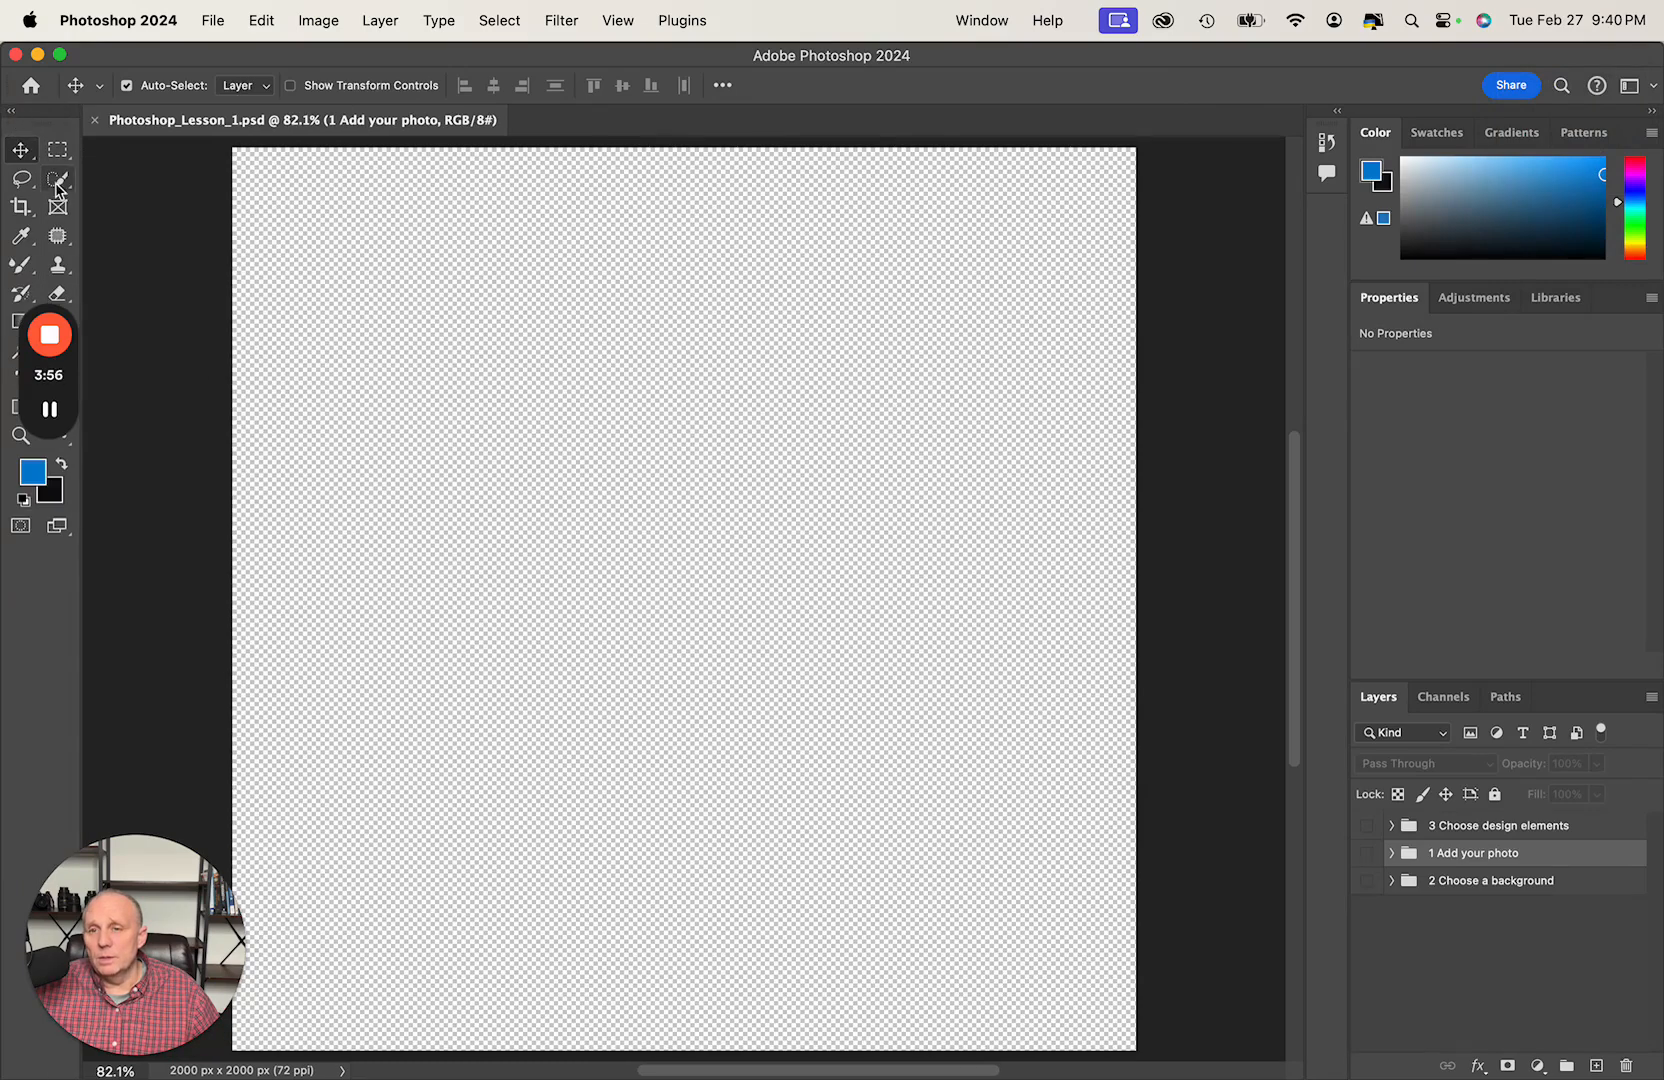
pyautogui.moveTo(50, 385)
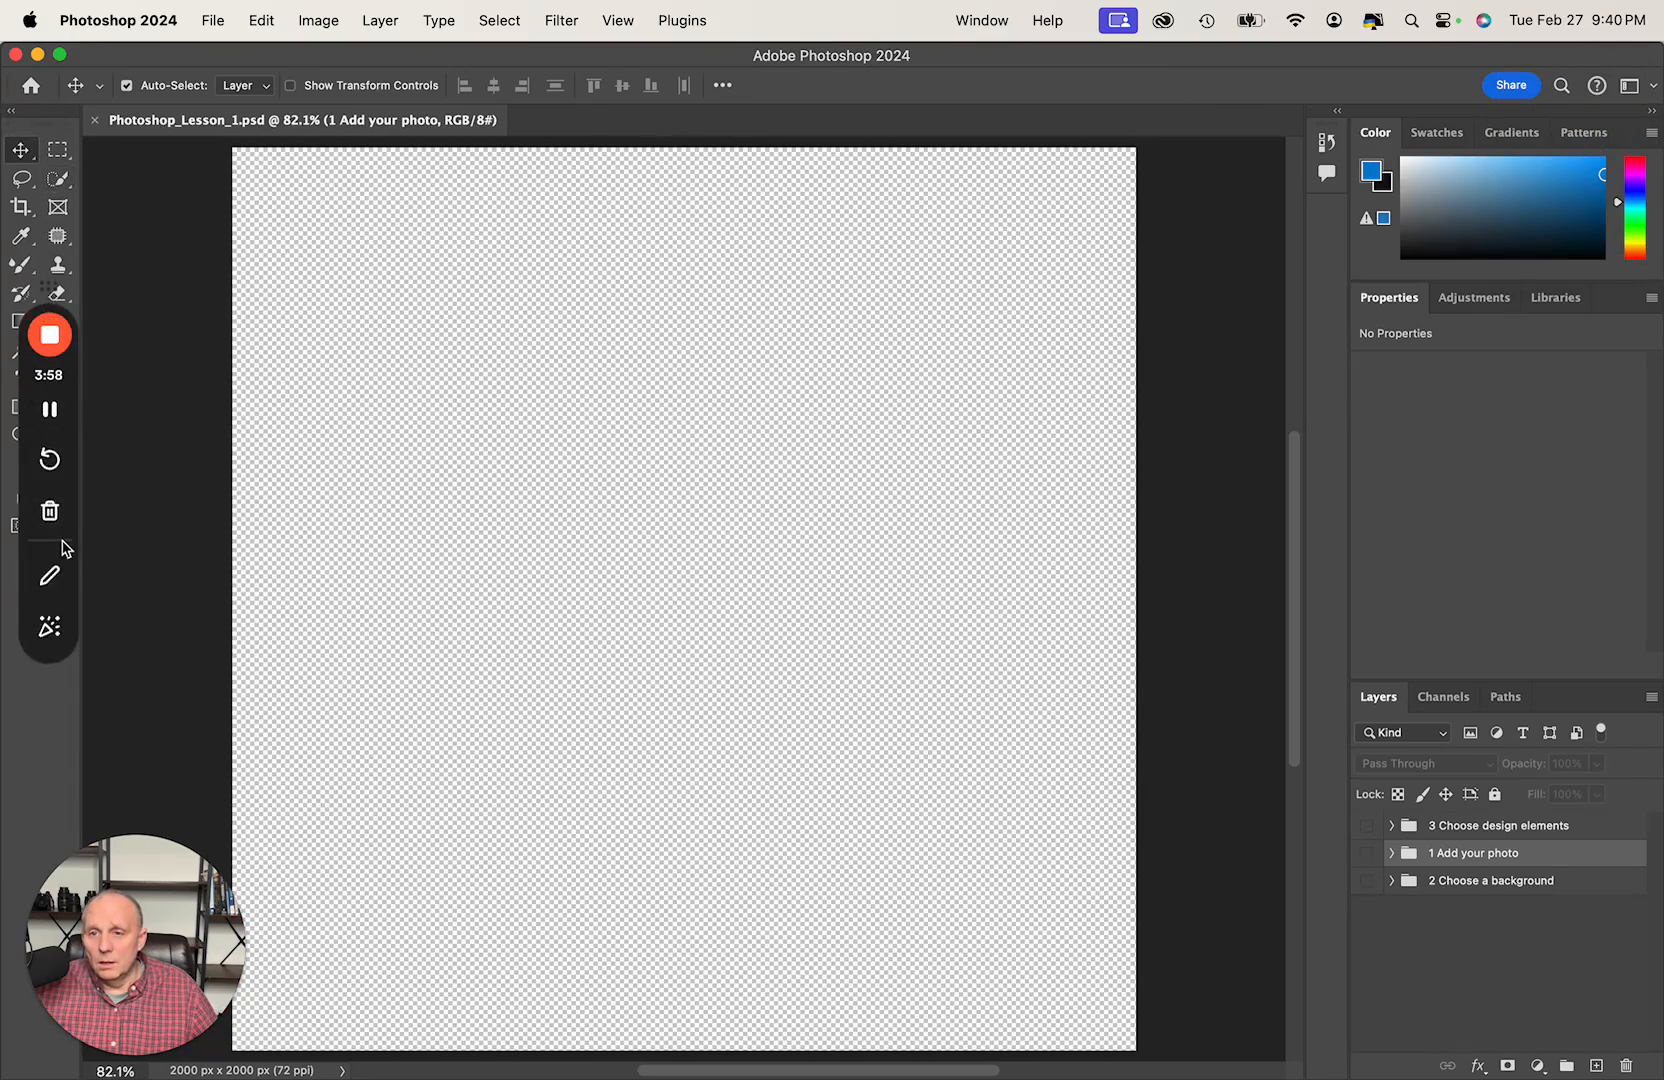
pyautogui.click(52, 572)
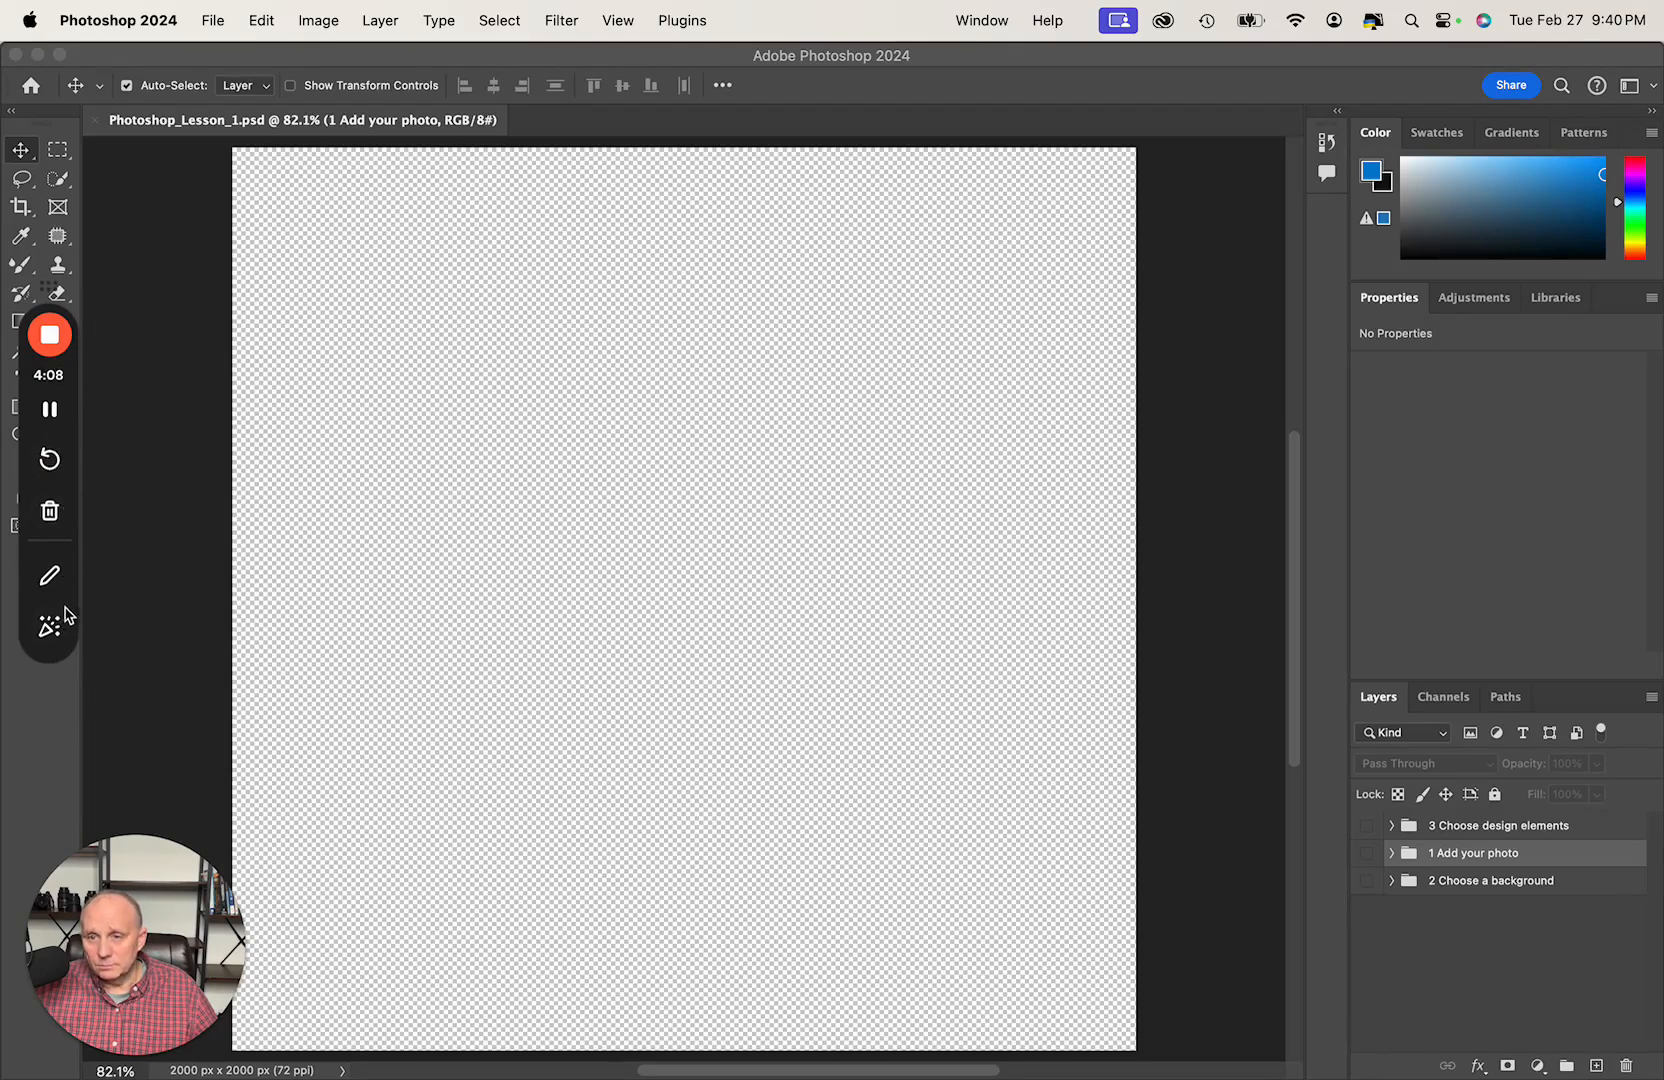
pyautogui.moveTo(65, 615); pyautogui.dragTo(1662, 1078)
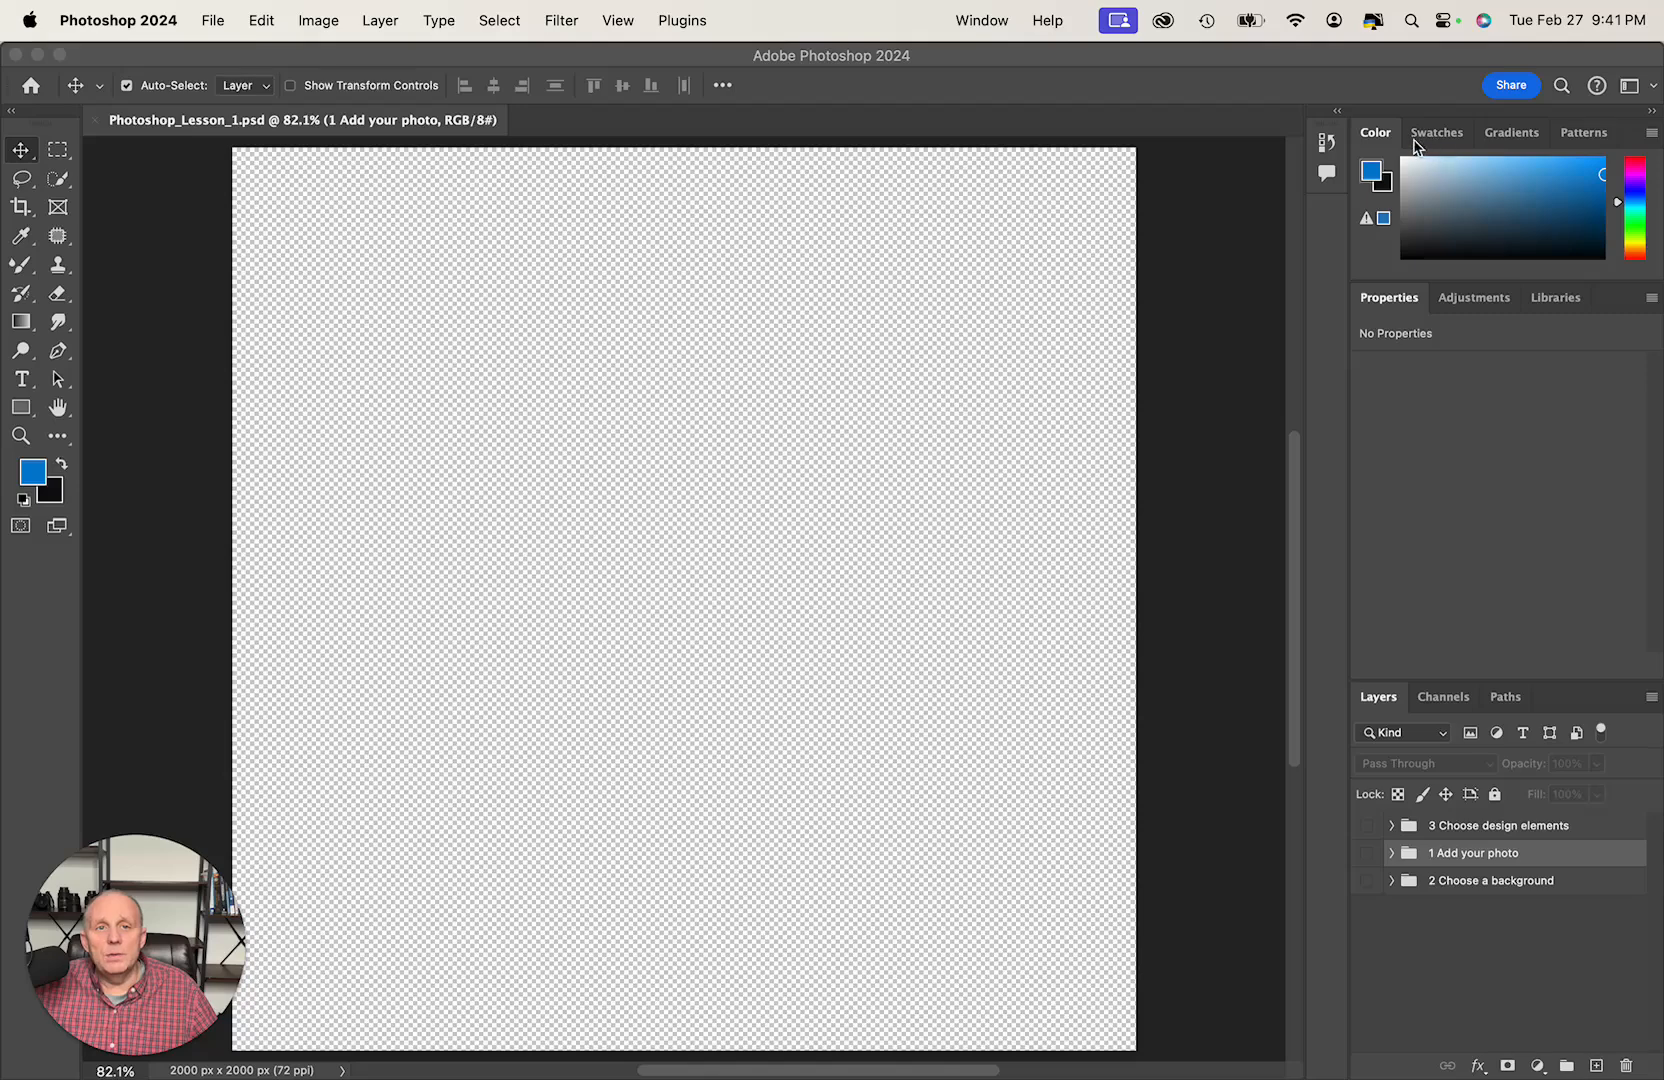
# - Look through the Patterns, Gradients and Swatches panels and return to the Color panel
pyautogui.click(1572, 142)
pyautogui.click(1584, 133)
pyautogui.click(1527, 141)
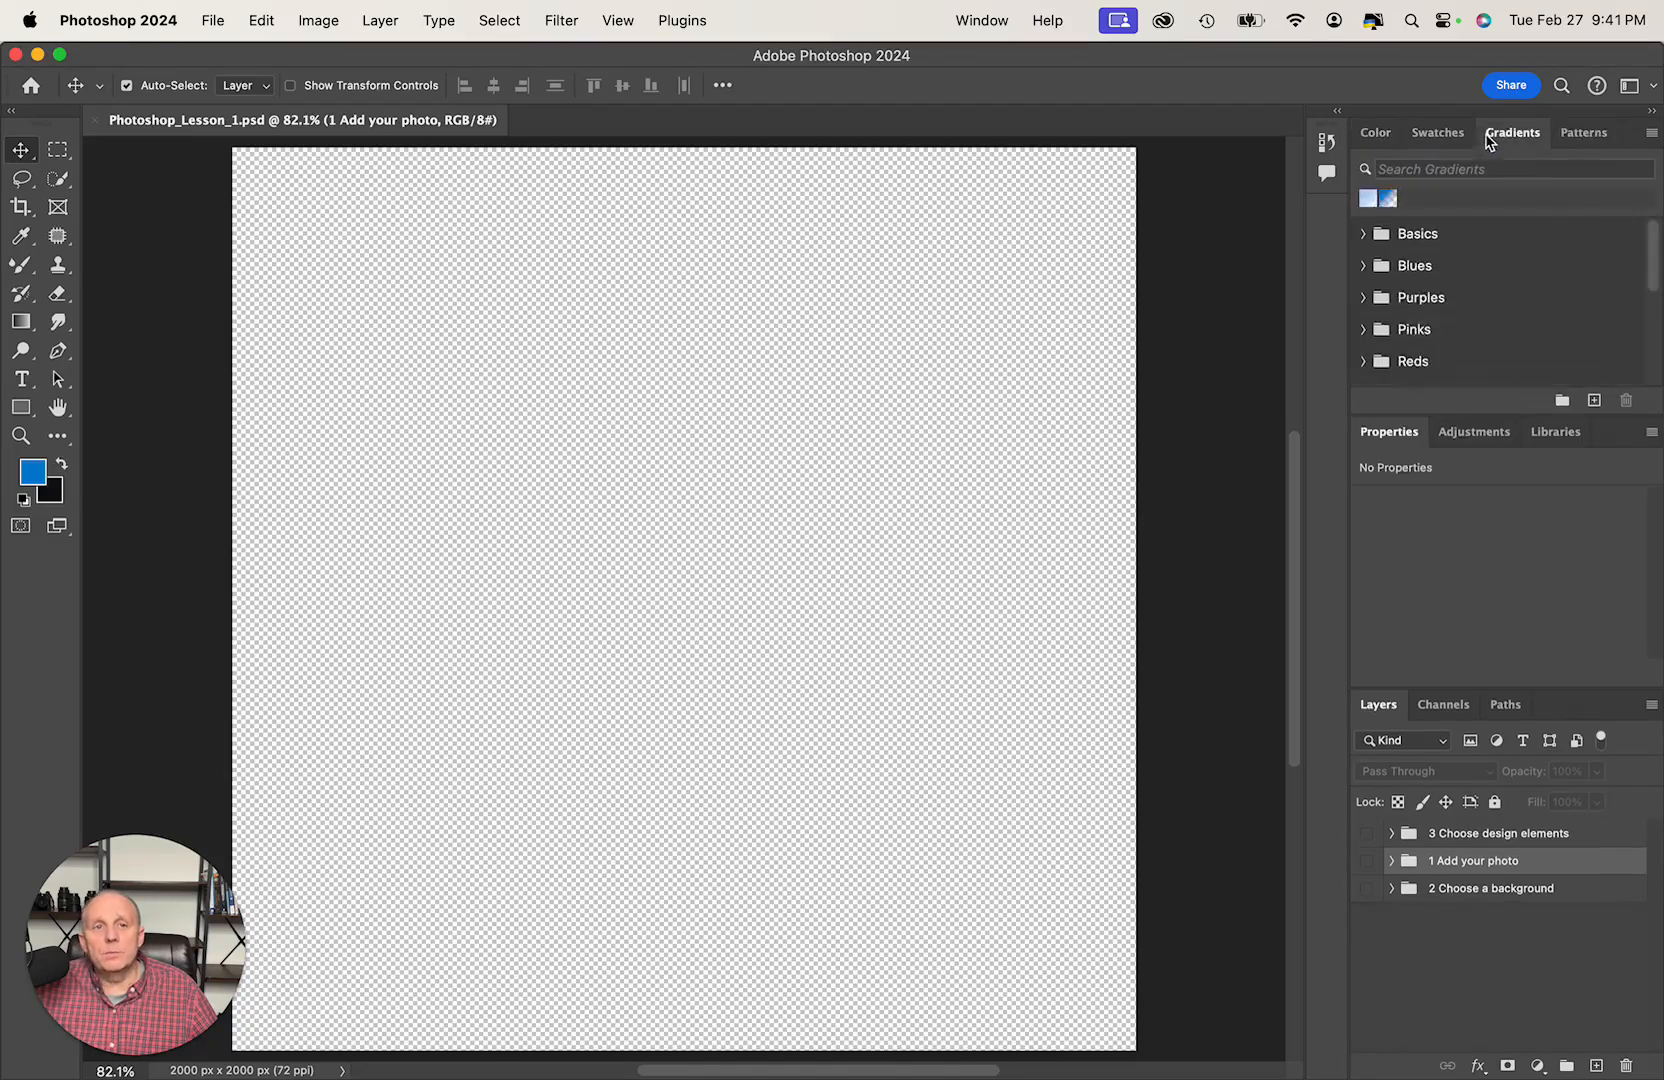
pyautogui.click(1437, 133)
pyautogui.click(1376, 133)
# - Show the document's History states and enlarge the Layers panel upward
pyautogui.click(1328, 145)
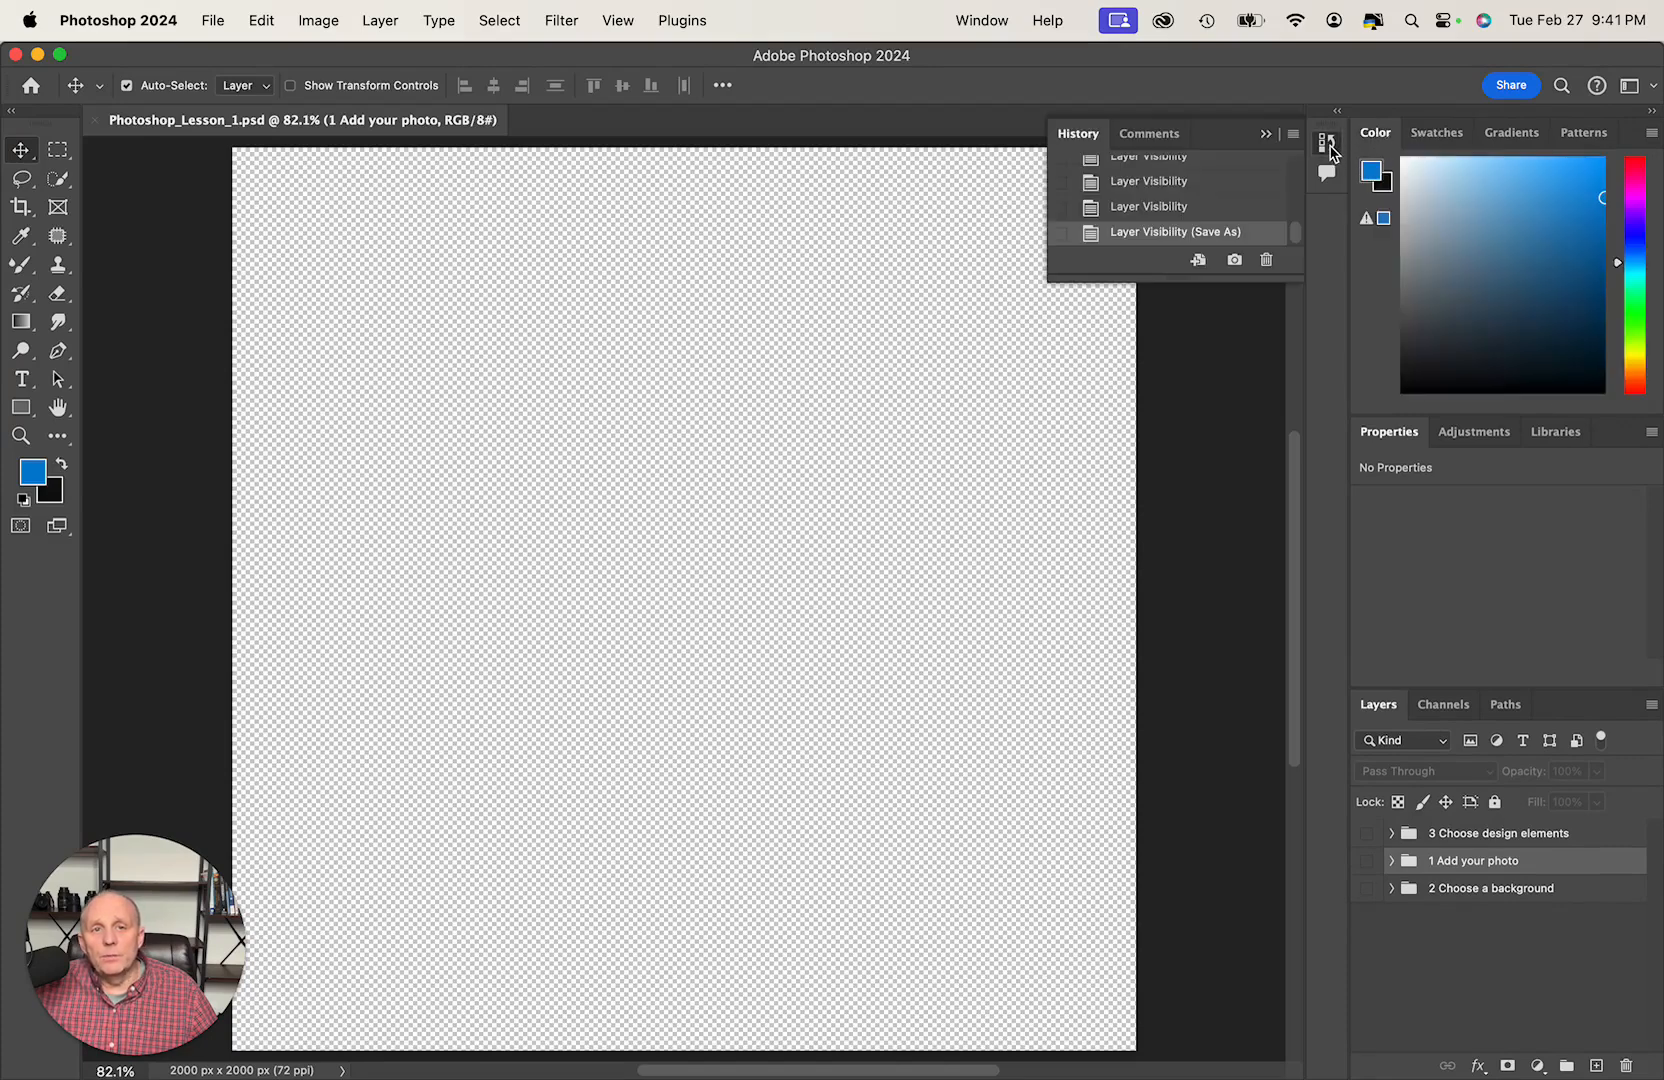
pyautogui.moveTo(1212, 283)
pyautogui.mouseDown()
pyautogui.moveTo(1213, 884)
pyautogui.moveTo(1213, 283)
pyautogui.mouseUp()
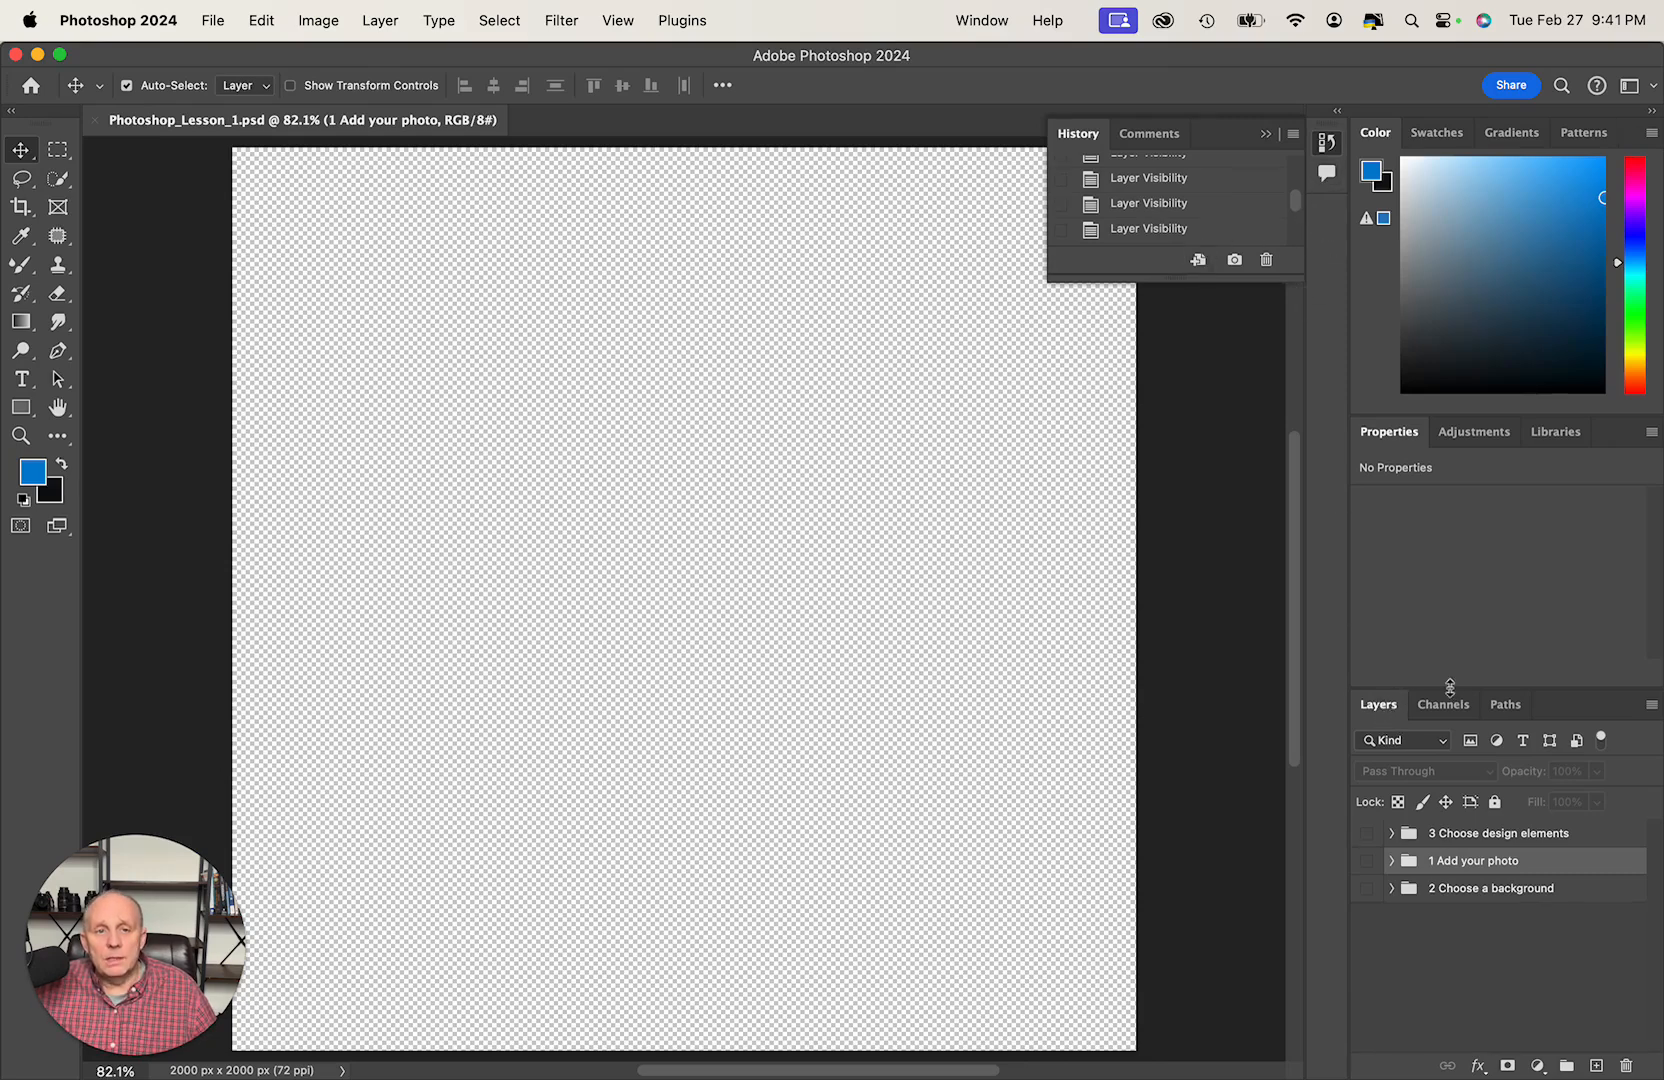
pyautogui.moveTo(1450, 688); pyautogui.dragTo(1447, 428)
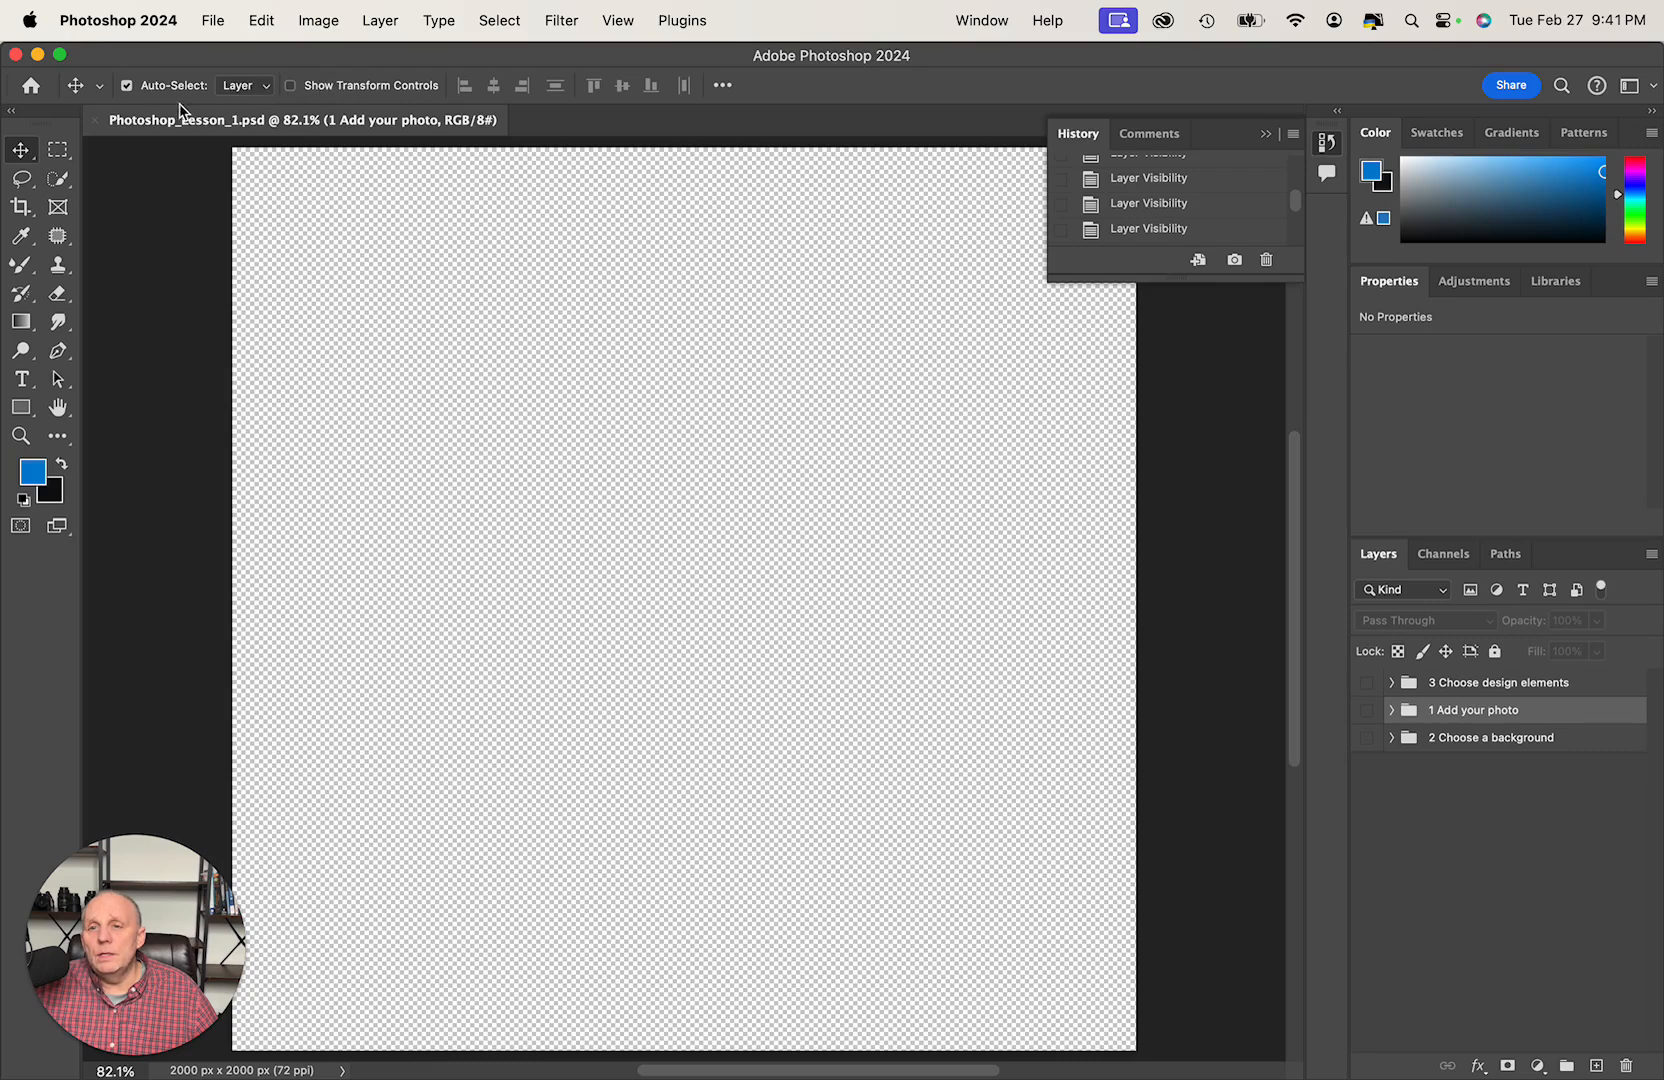
# - Compare the options of the marquee, Lasso and object selection tools, ending on the Move tool
pyautogui.click(60, 149)
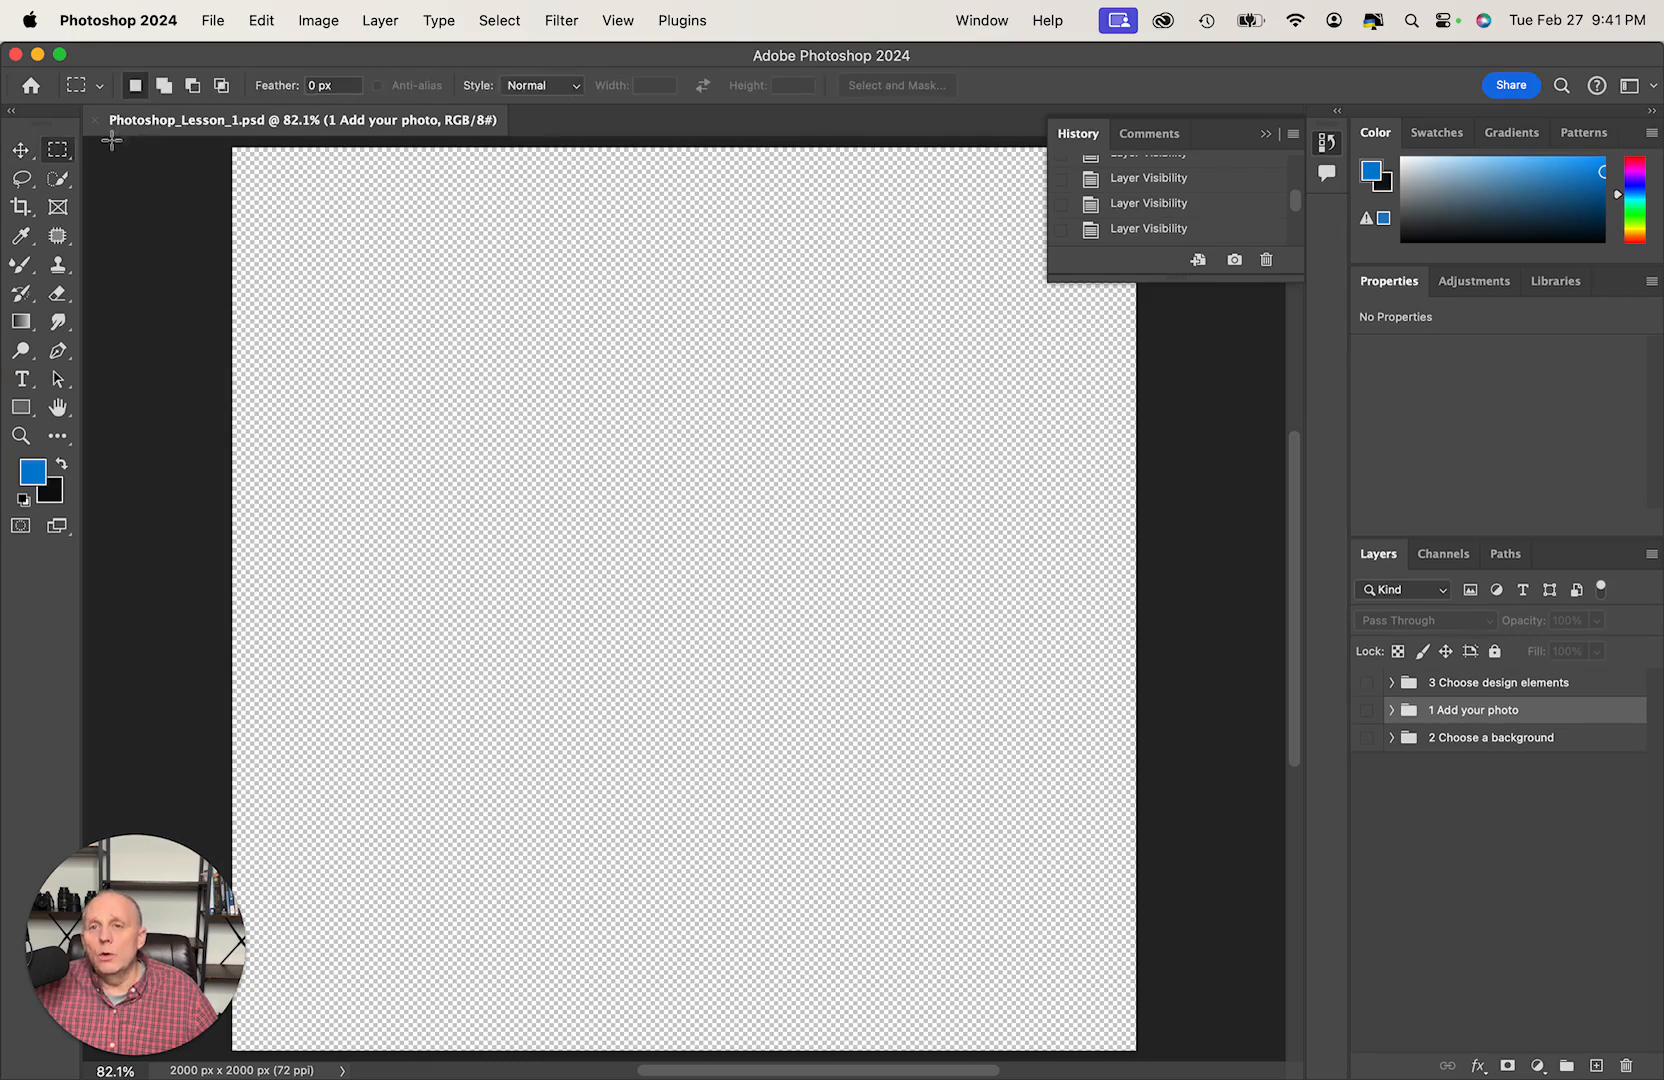
pyautogui.click(22, 178)
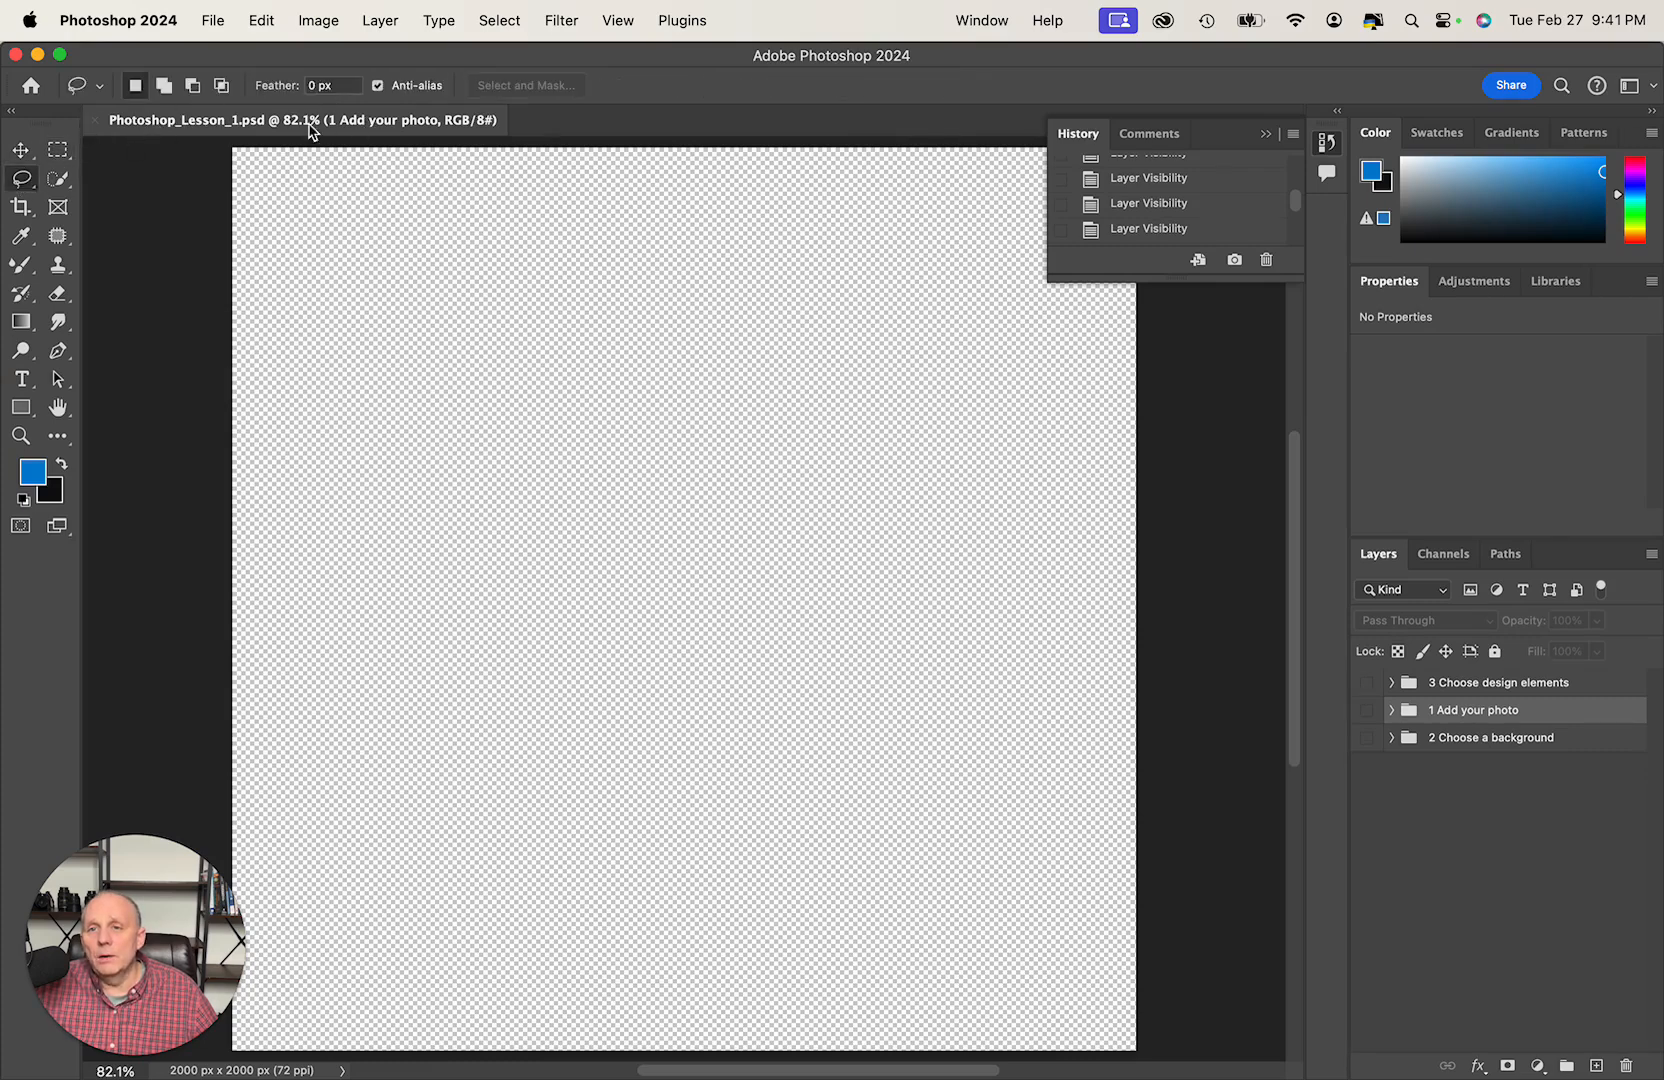
pyautogui.click(58, 179)
pyautogui.click(21, 152)
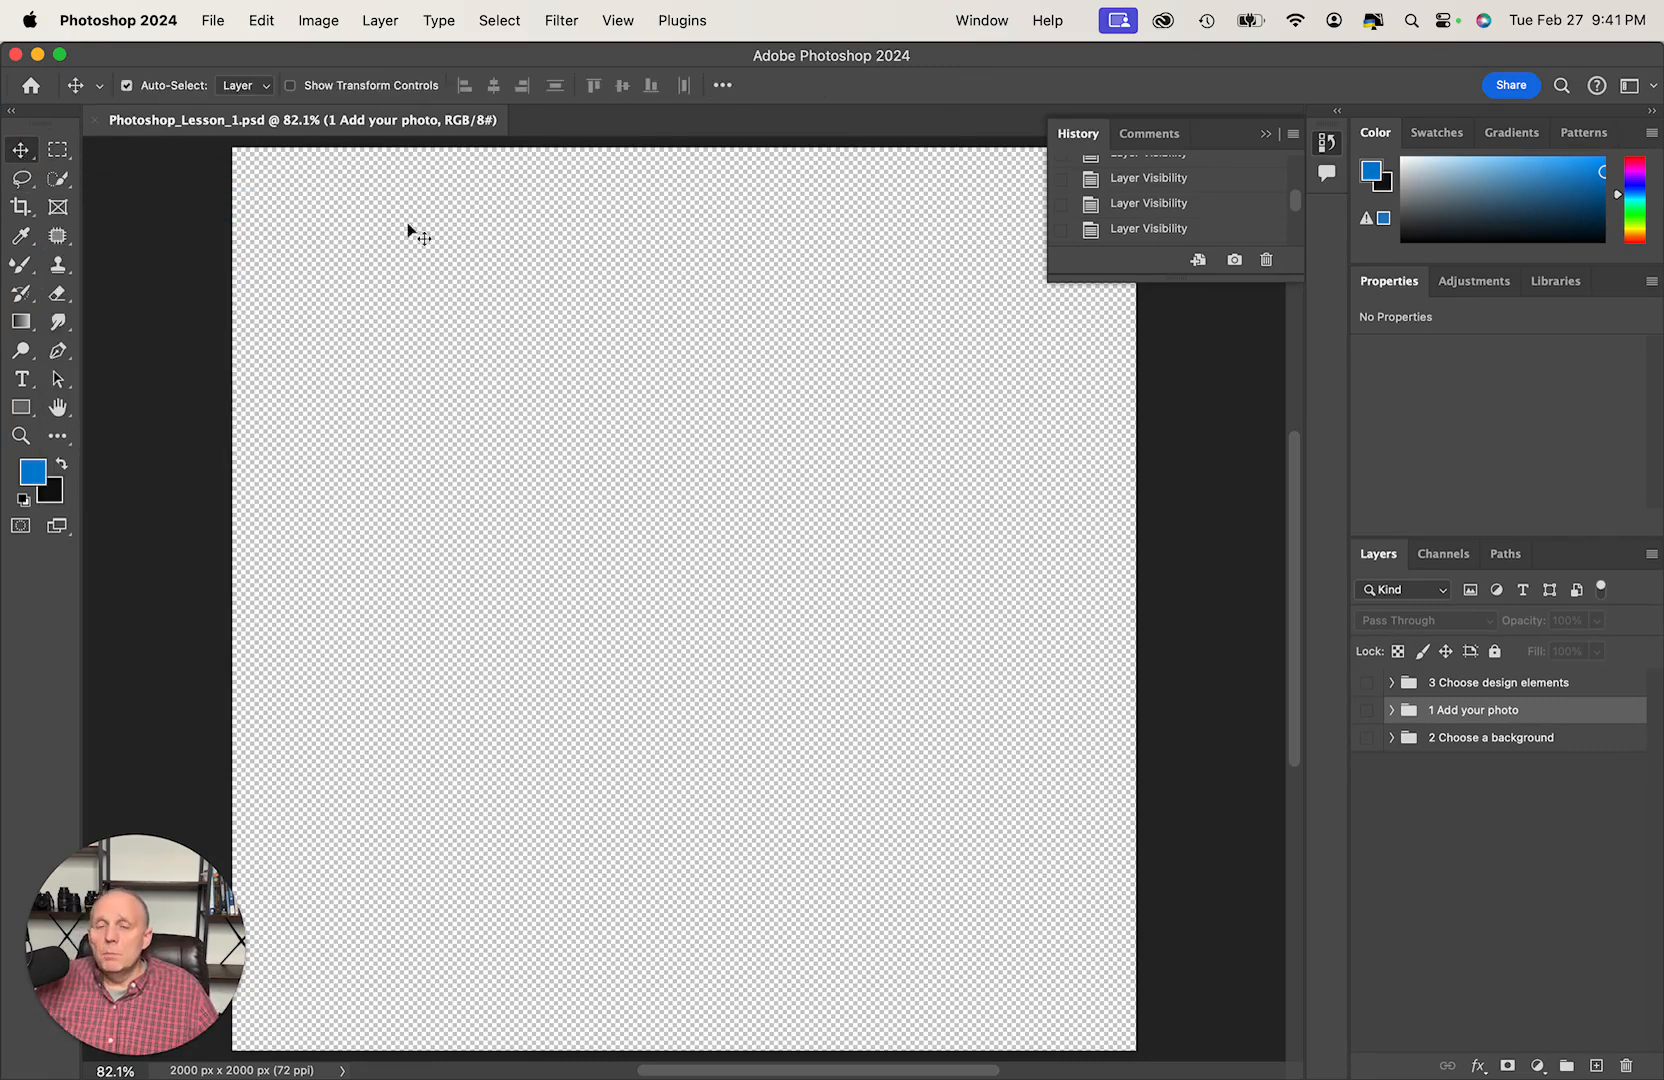
pyautogui.click(436, 227)
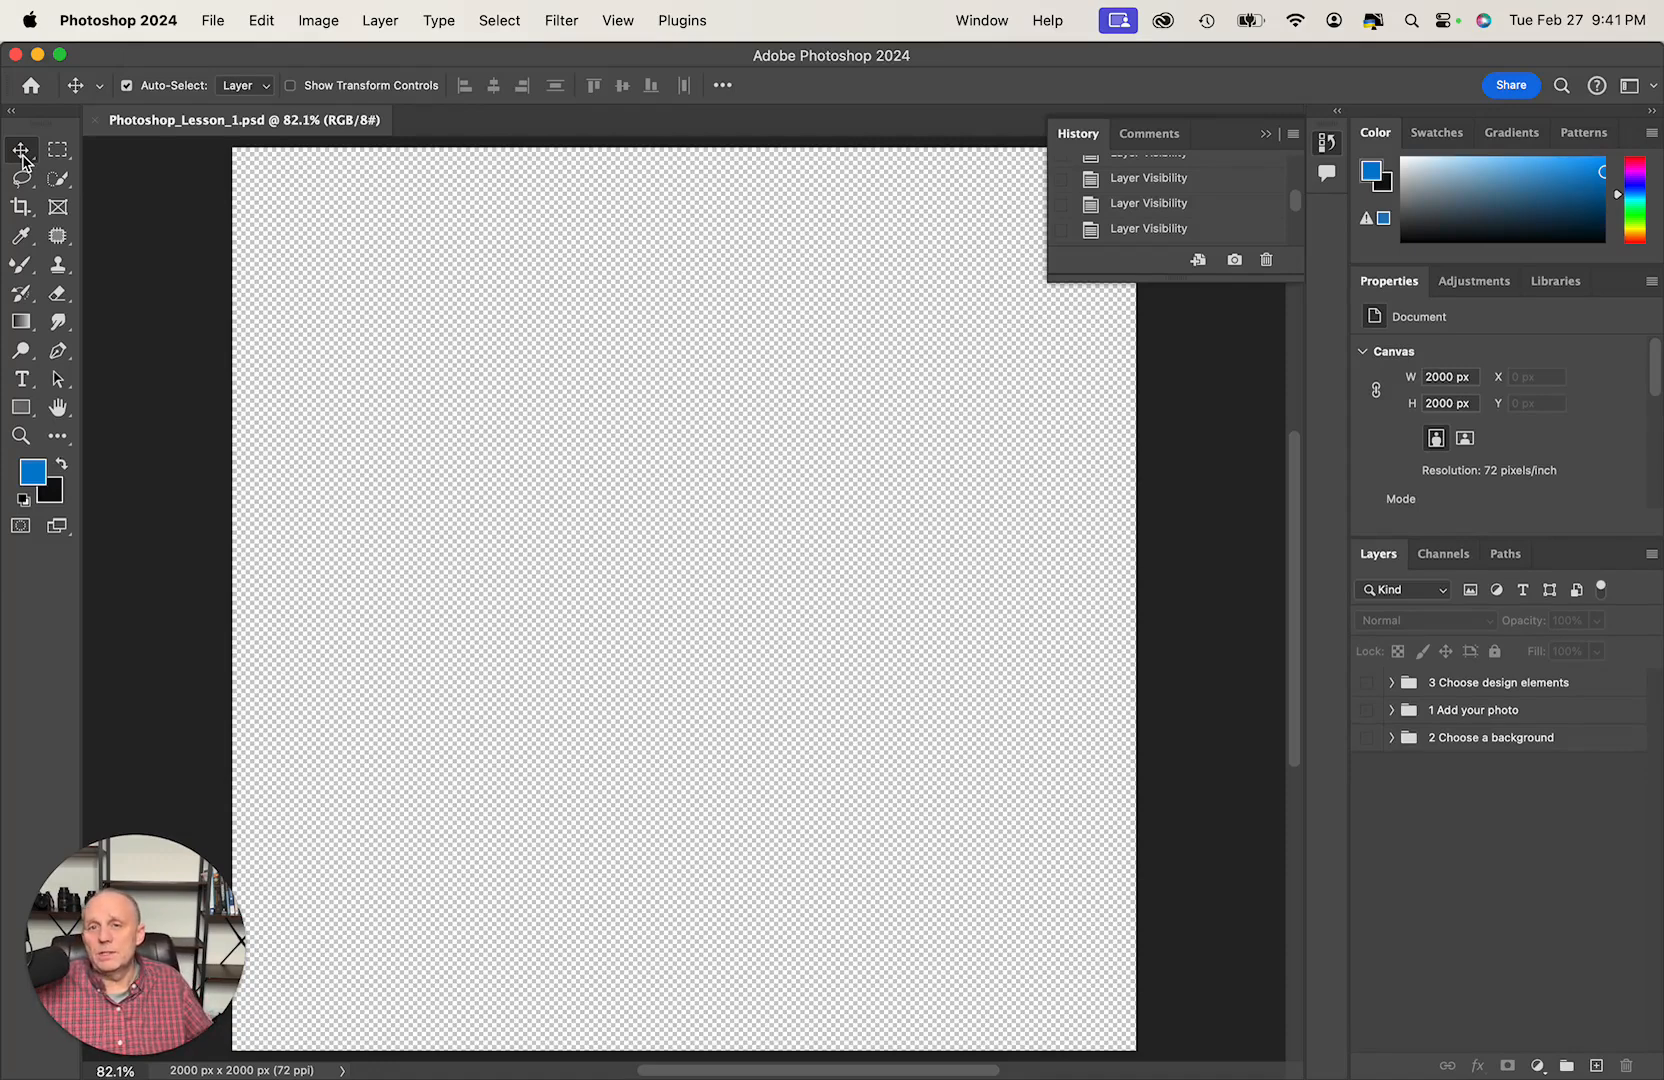
pyautogui.moveTo(527, 461); pyautogui.dragTo(670, 530)
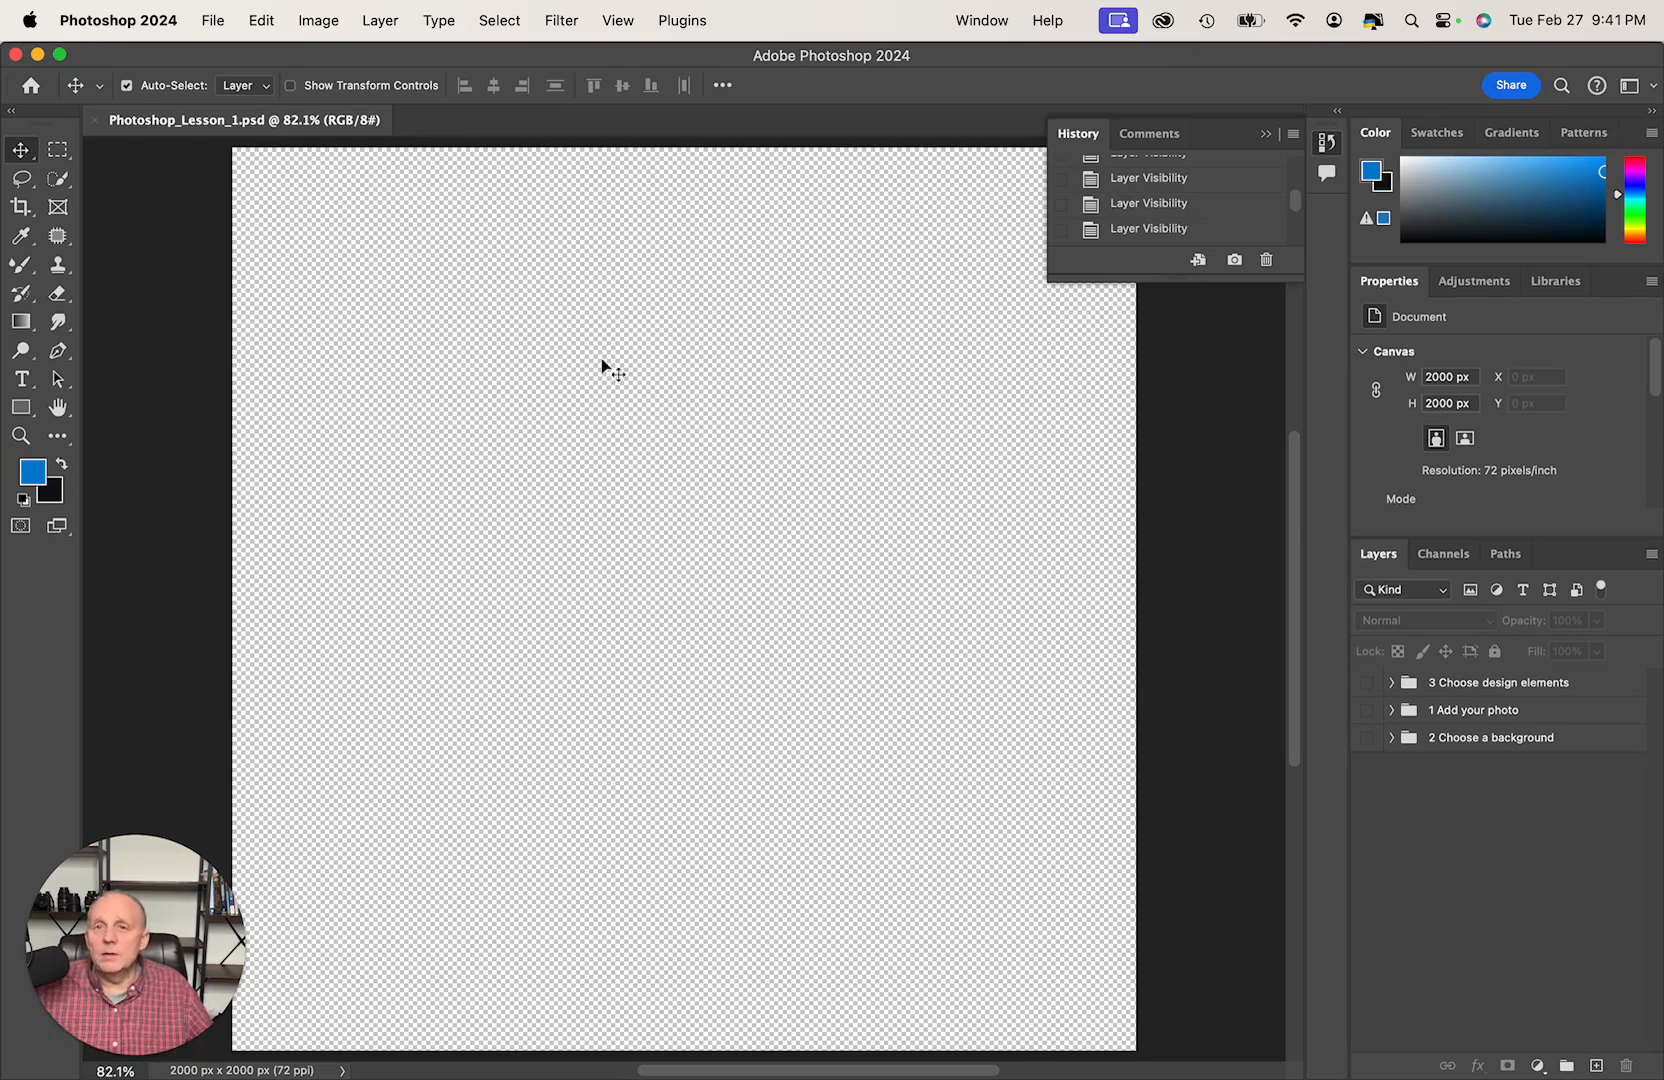
pyautogui.click(205, 21)
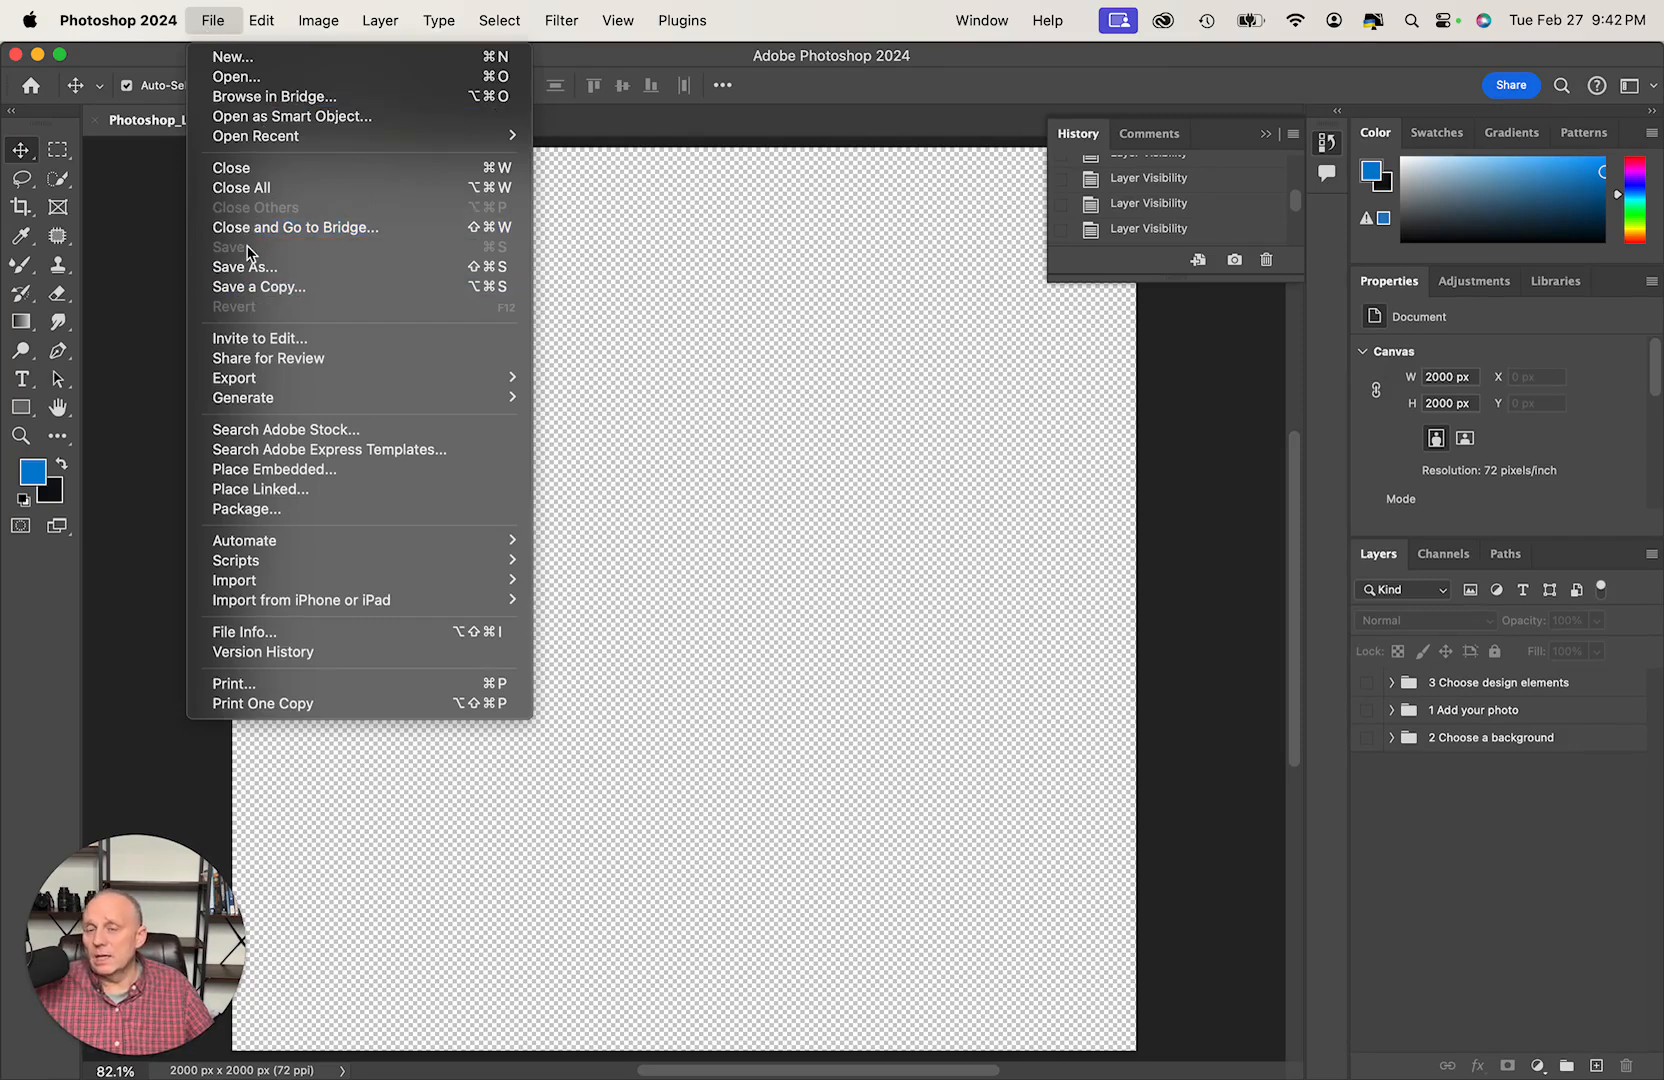
pyautogui.click(624, 350)
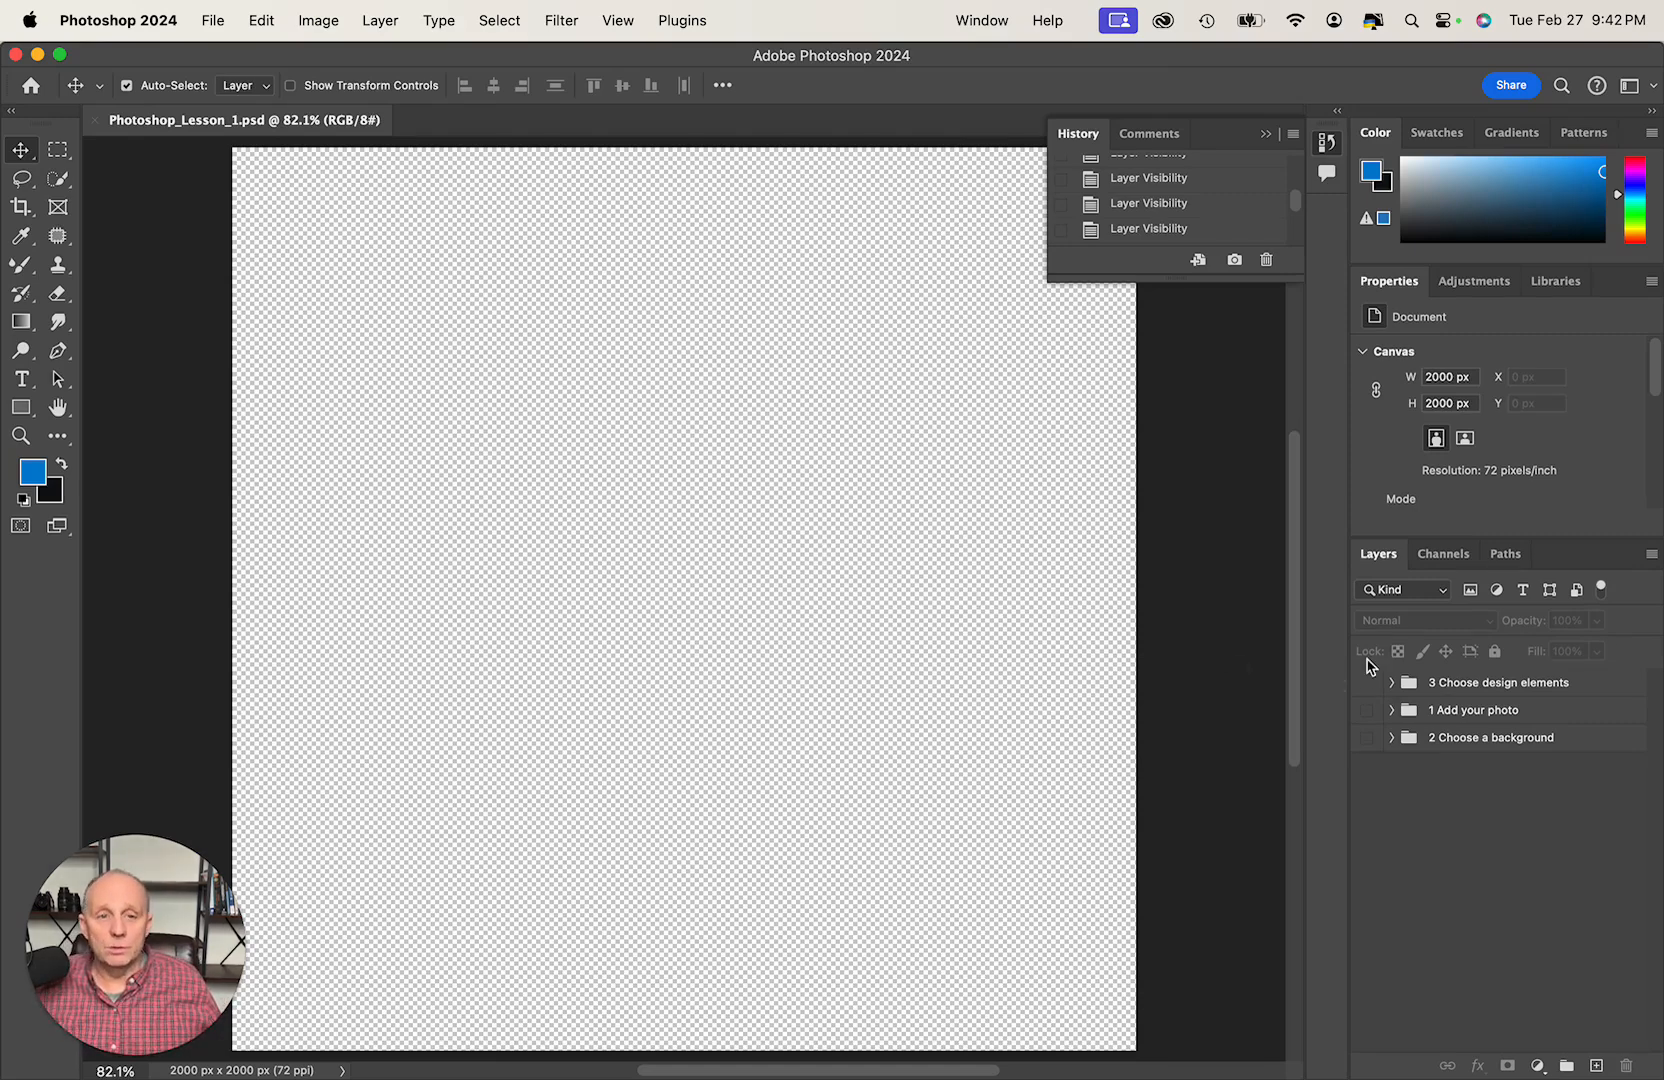
# - Make the 1 Add your photo layer group visible and expand it to list its layers
pyautogui.click(1457, 713)
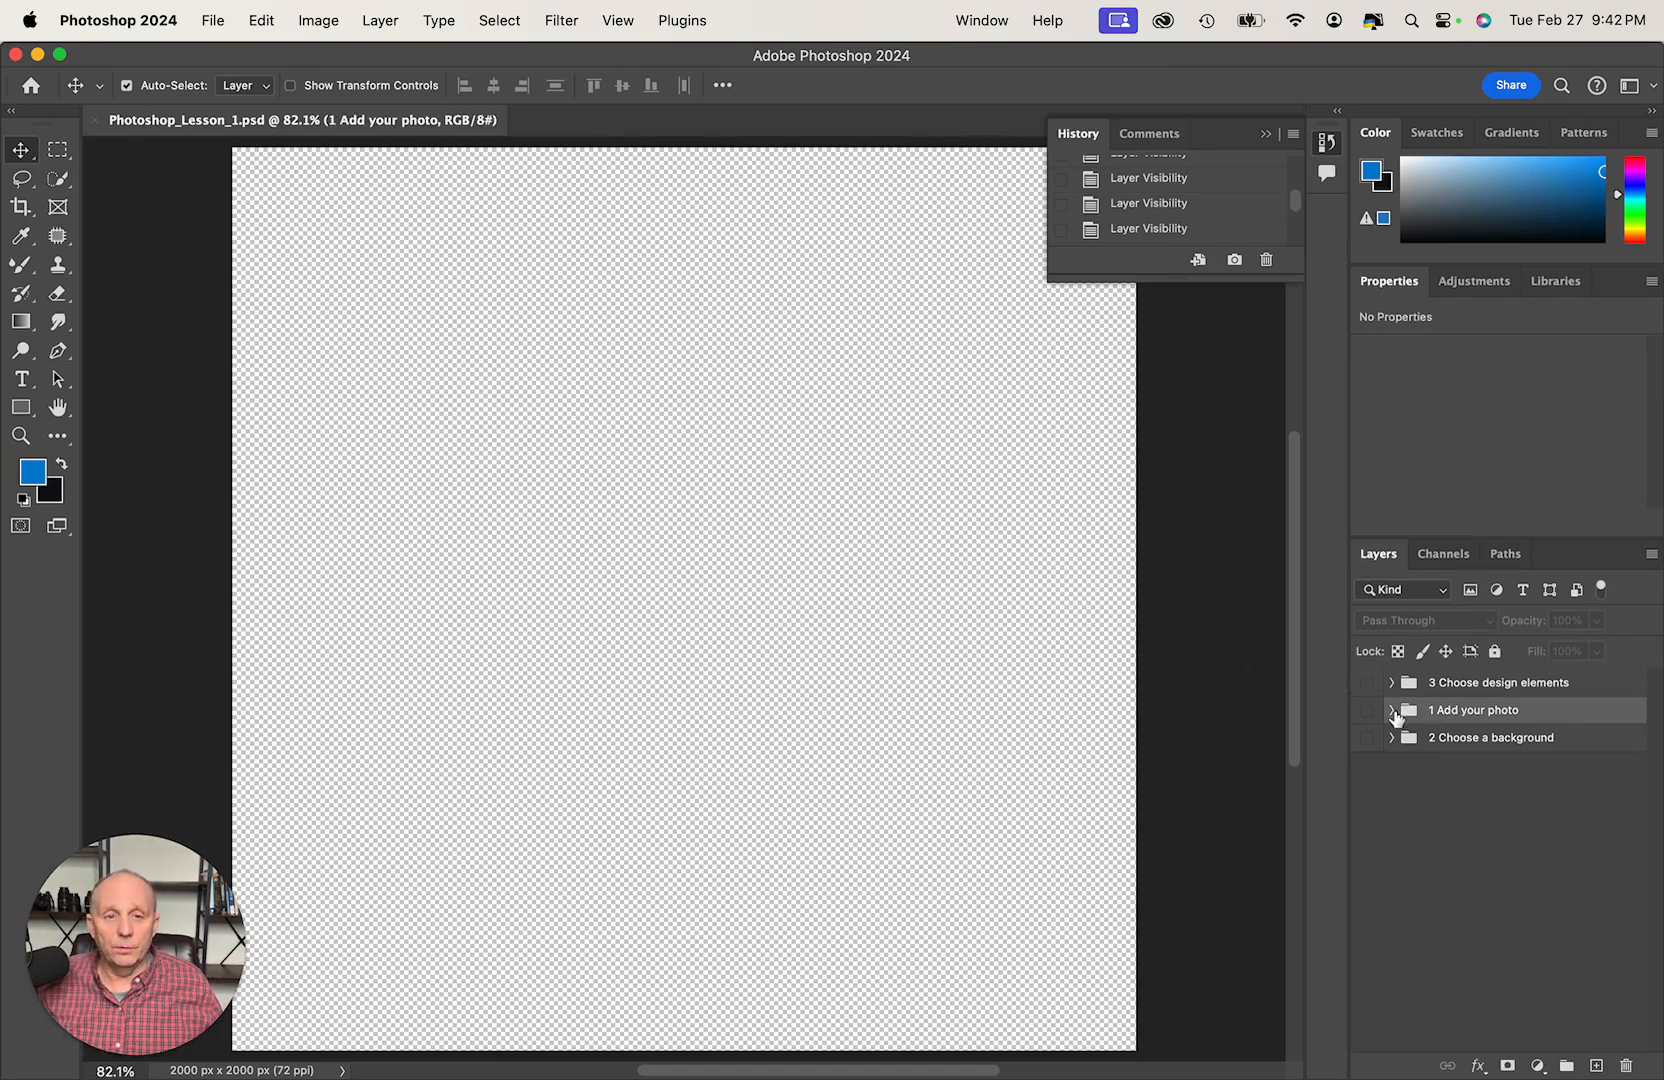
pyautogui.click(1367, 710)
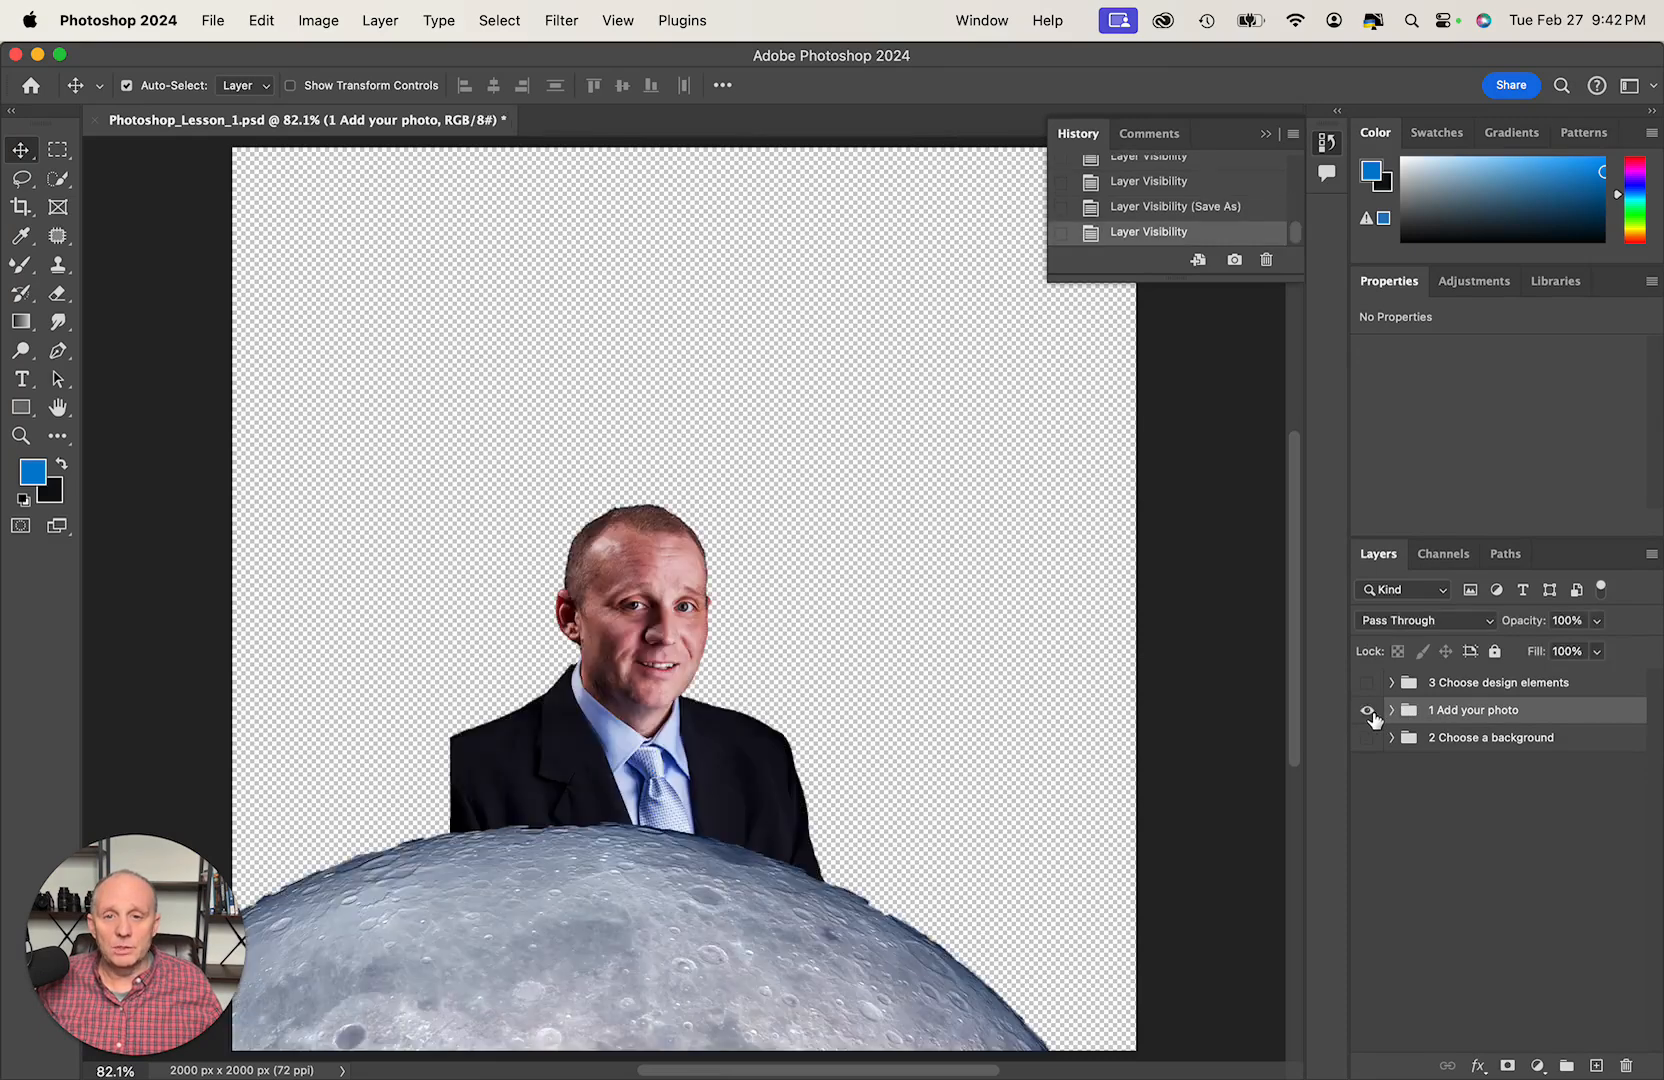
pyautogui.click(1391, 710)
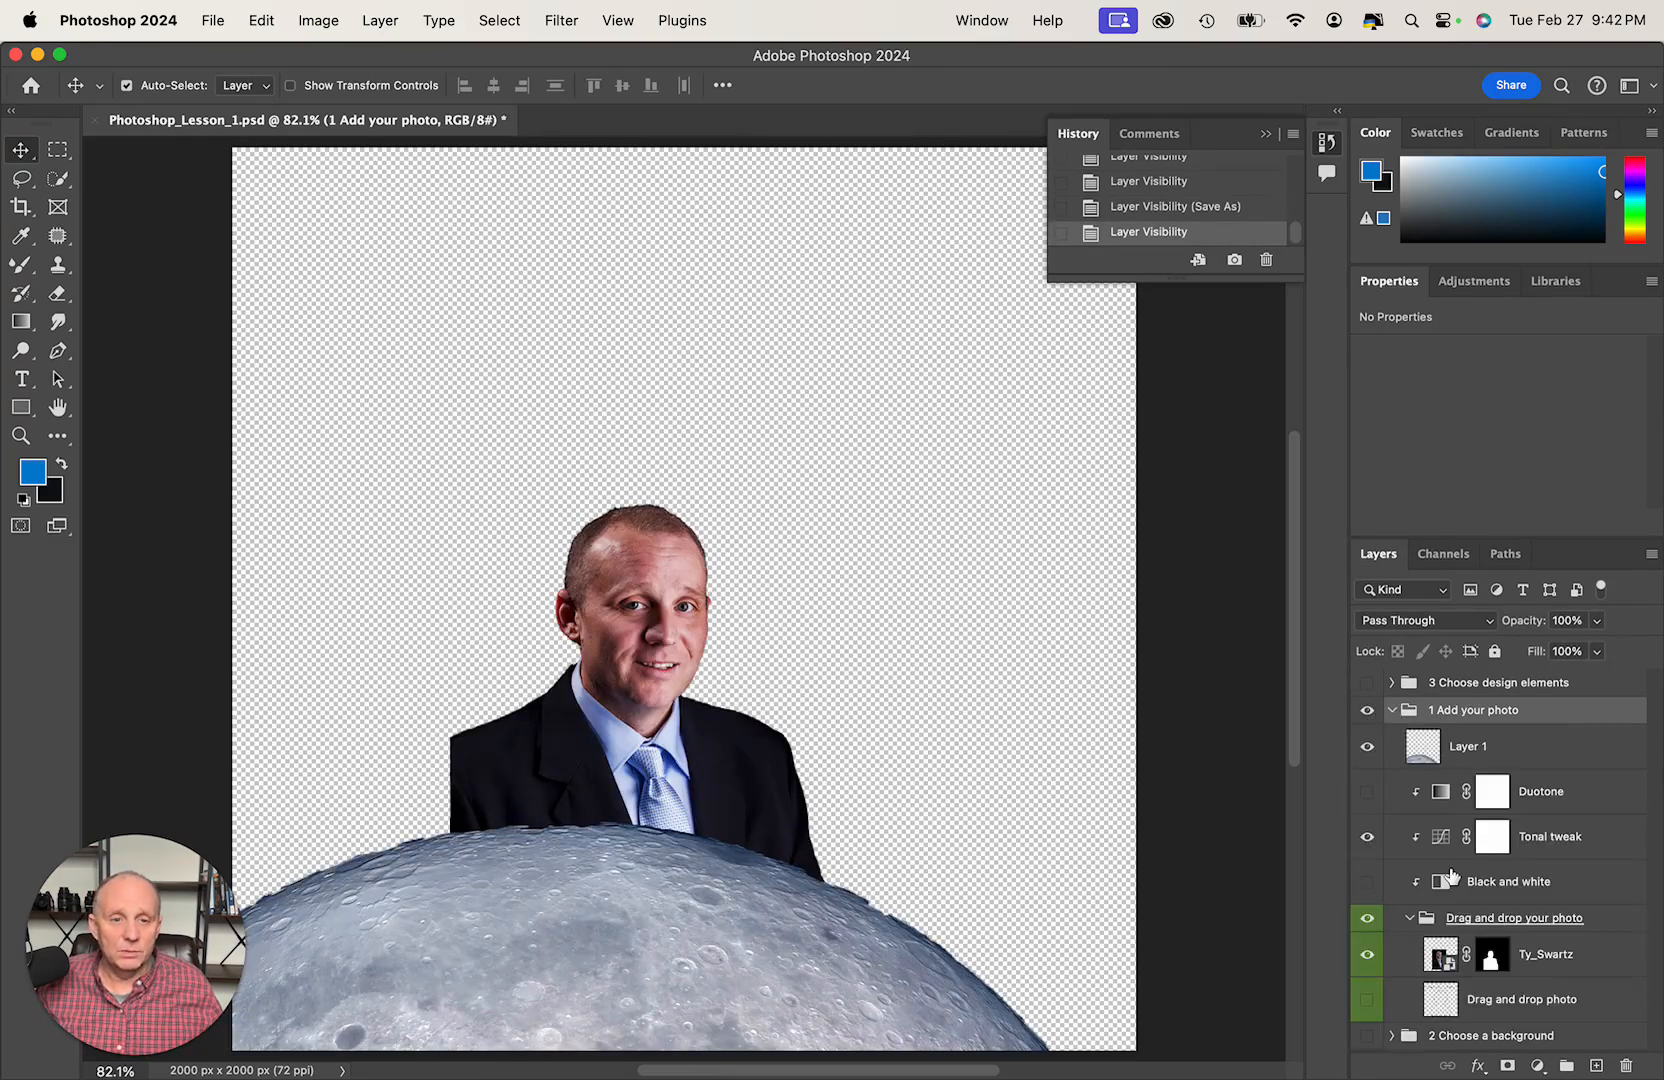
# - Hide the masked portrait layer and the moon on Layer 1 in the 1 Add your photo group
pyautogui.click(1367, 954)
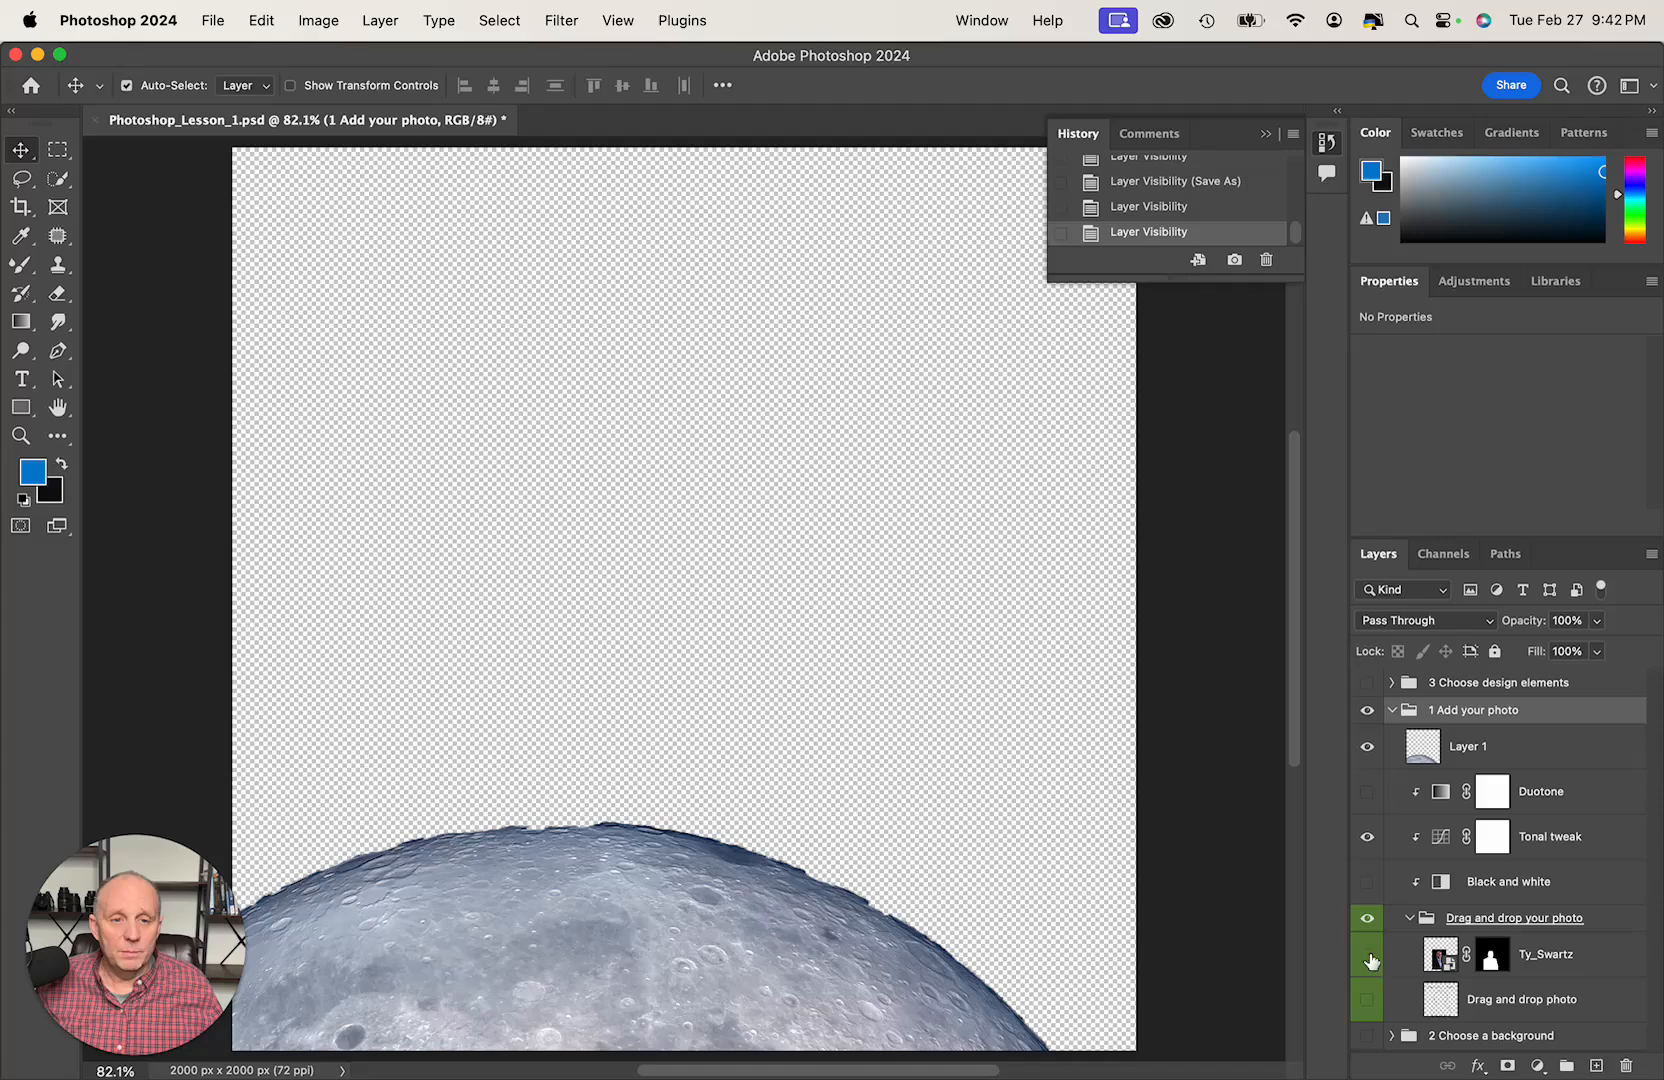
pyautogui.click(1505, 1004)
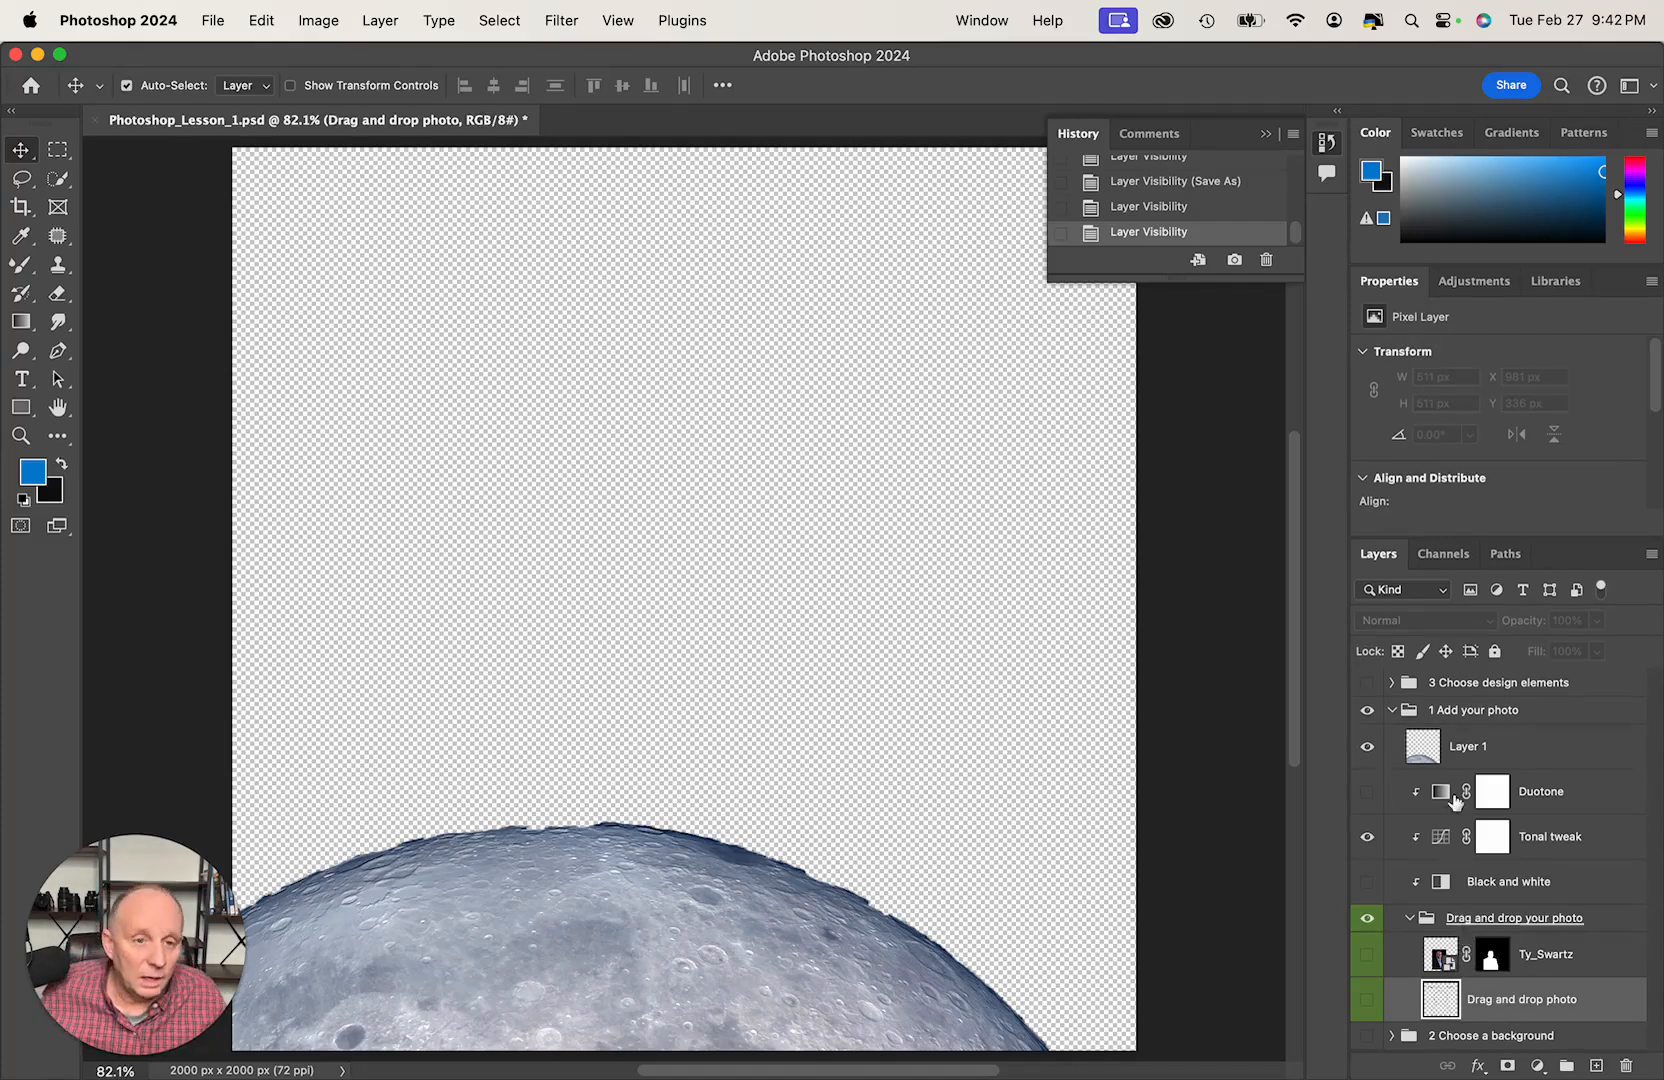
pyautogui.click(1367, 750)
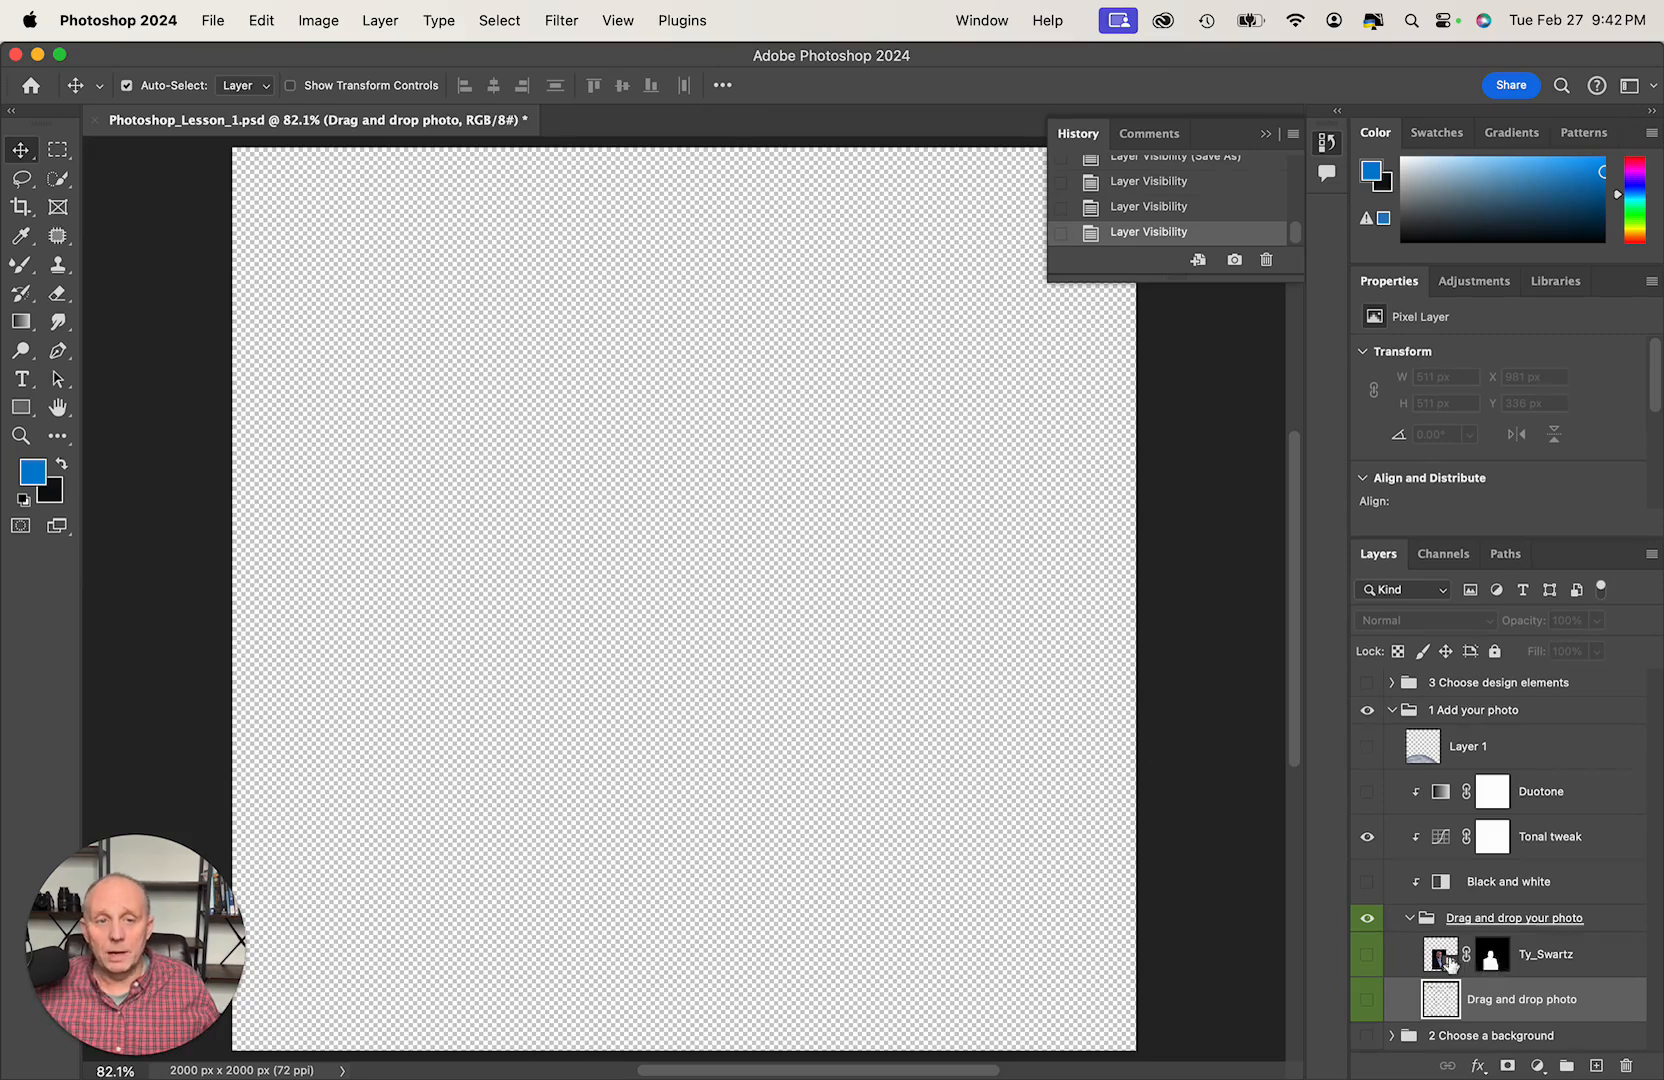
# - Show the masked portrait layer and delete it from the Drag and drop your photo group
pyautogui.click(1367, 955)
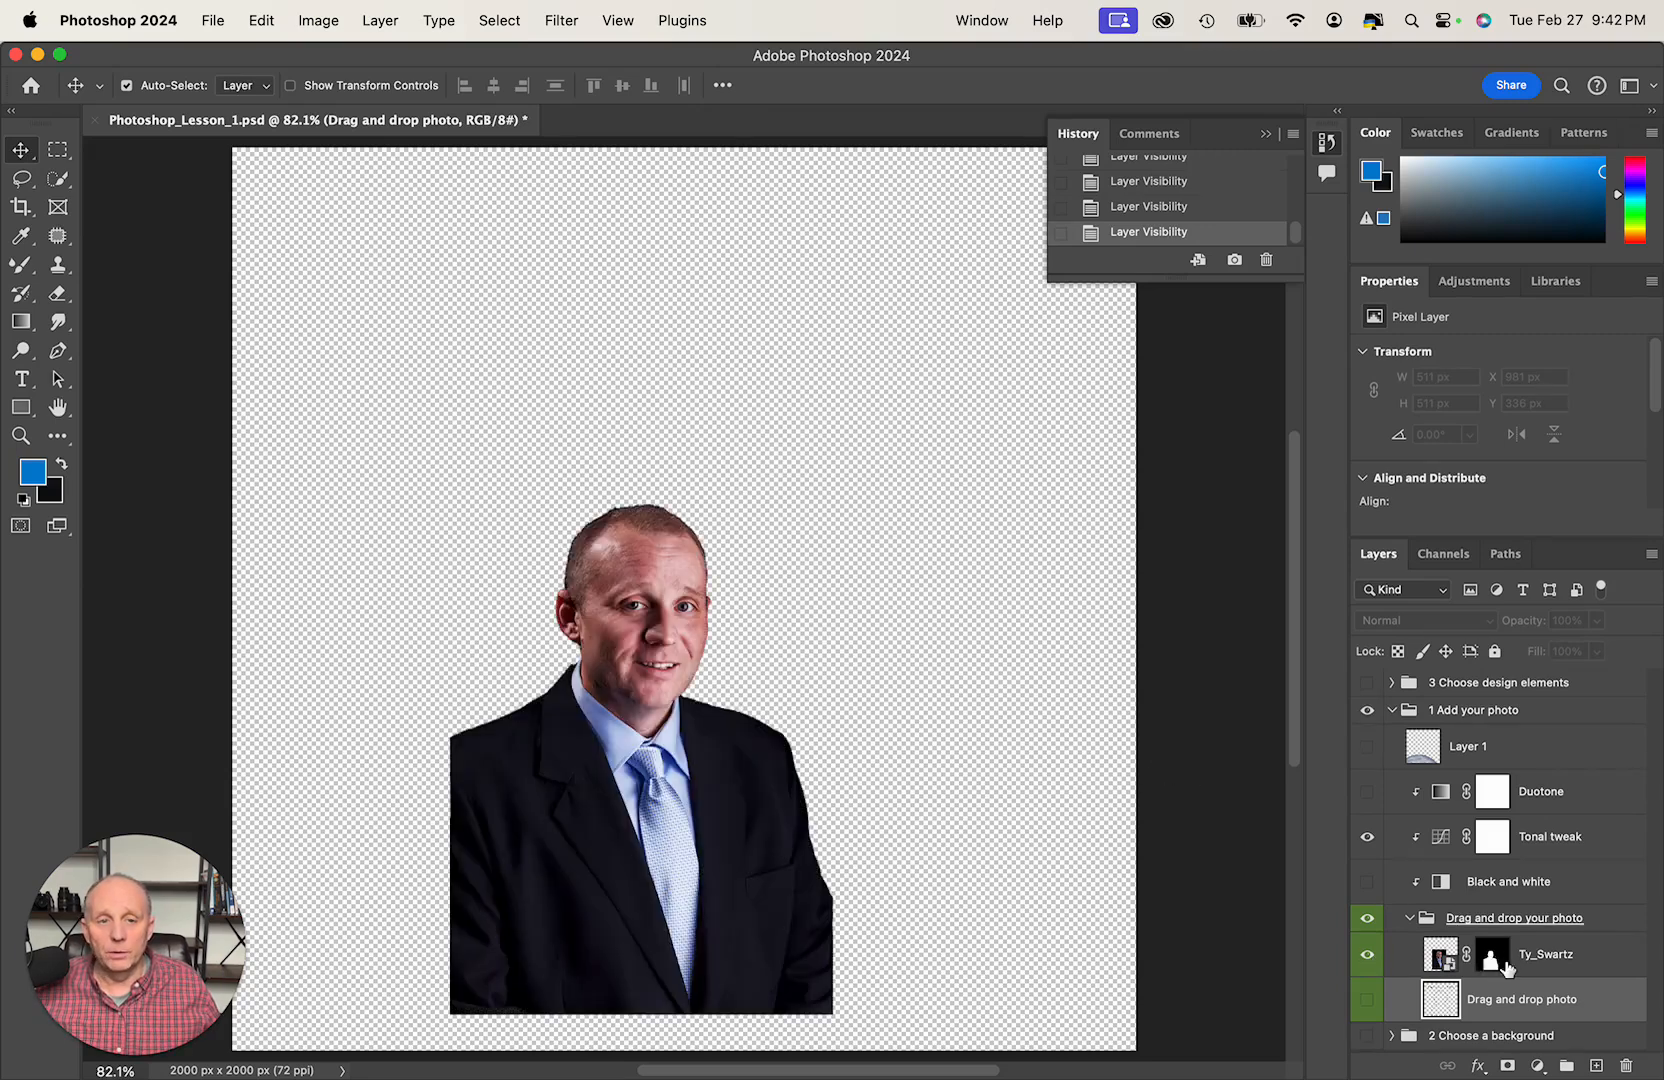
pyautogui.click(1543, 958)
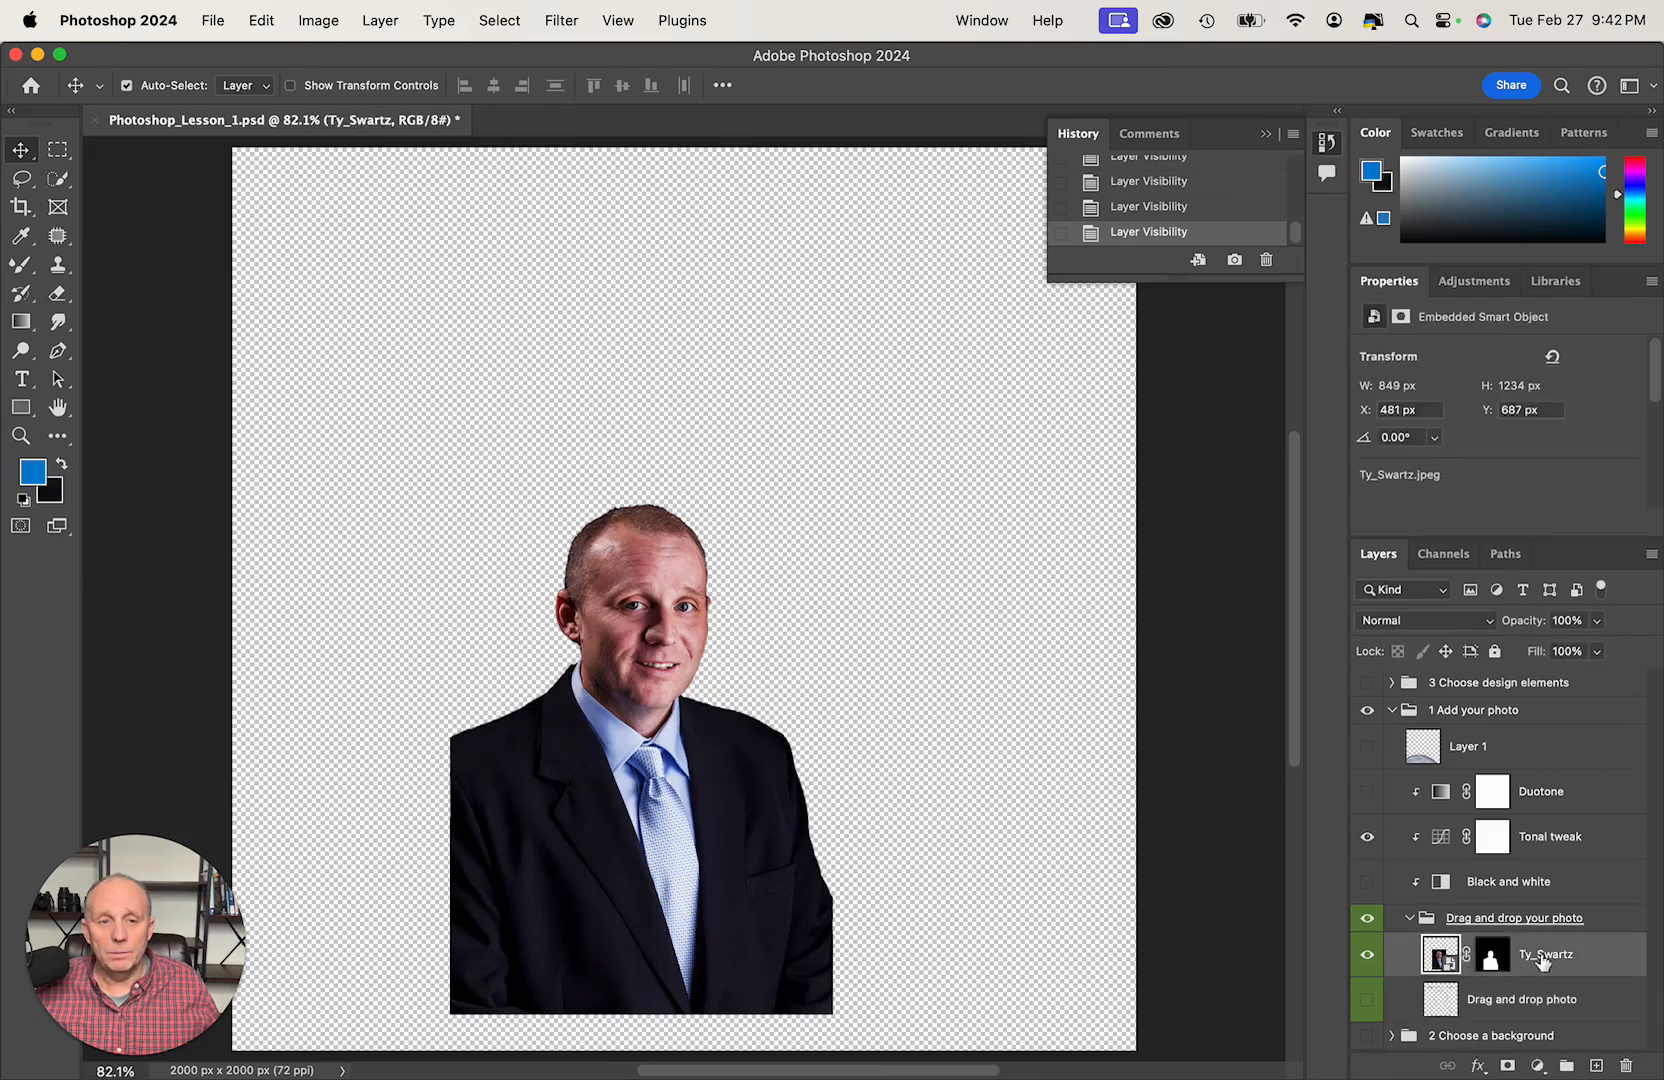
pyautogui.press('Delete')
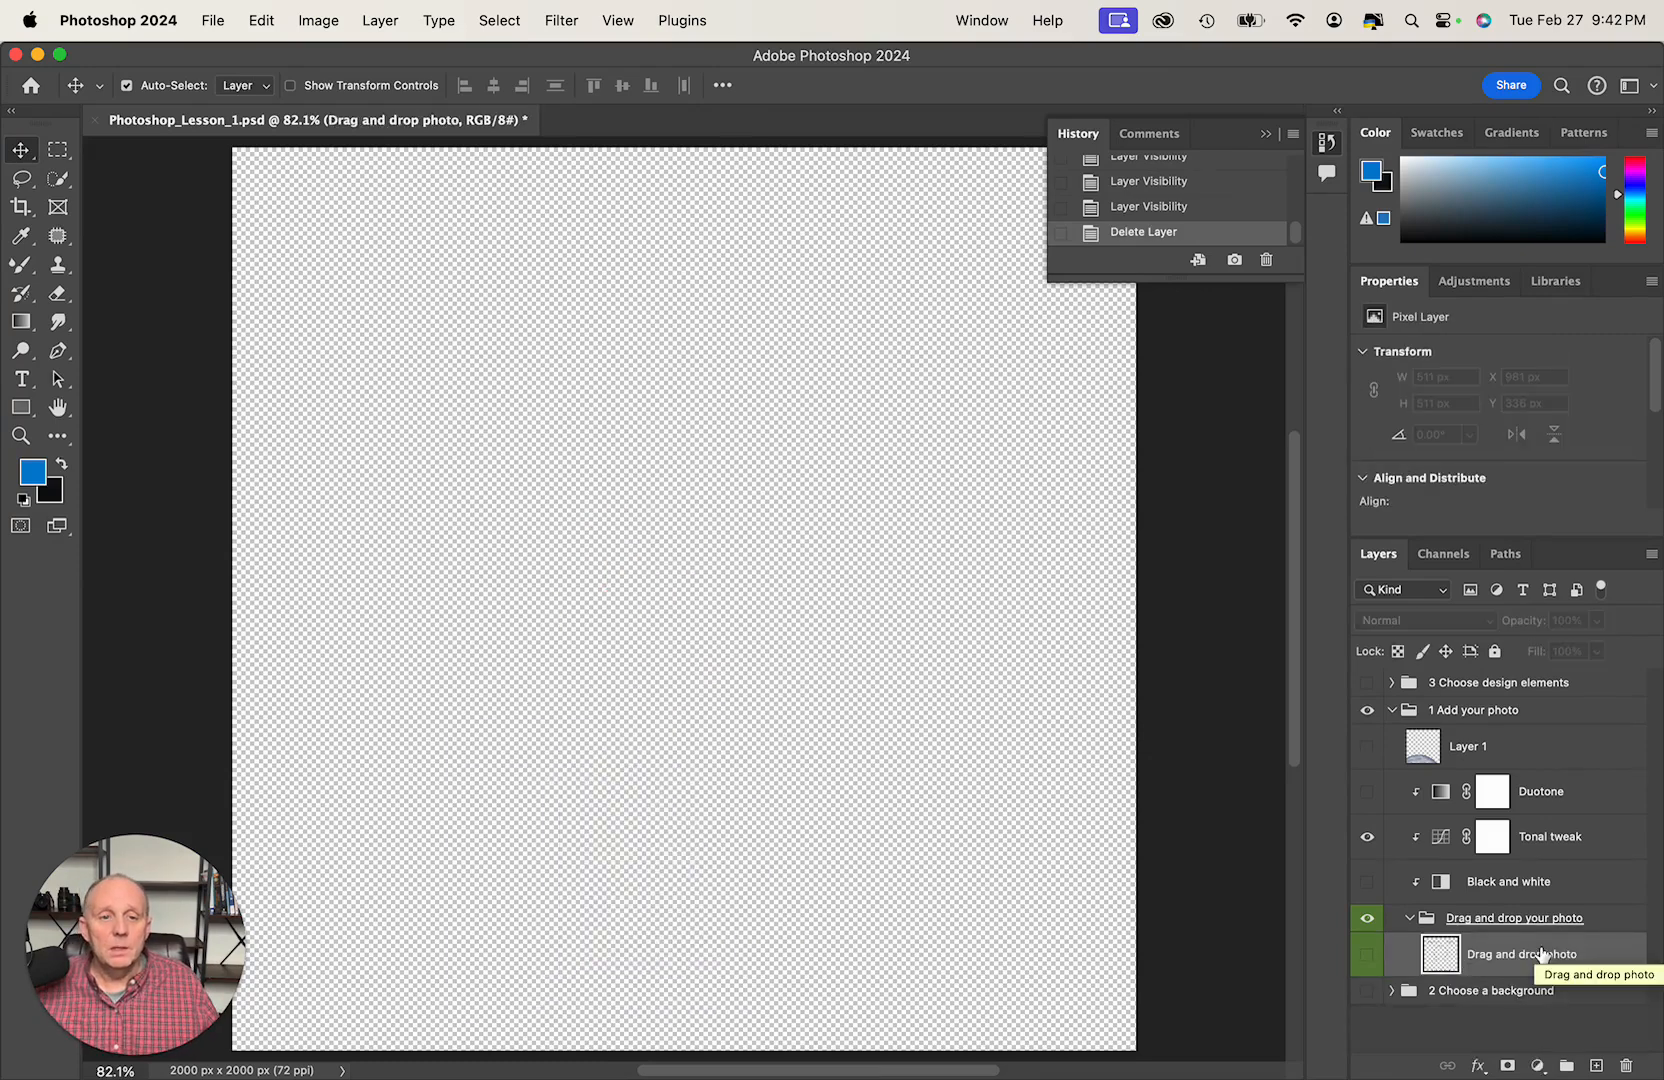
# - Place the January JPEG portrait of the man in the suit from the portraits drive as an embedded image and accept its default size
pyautogui.click(210, 22)
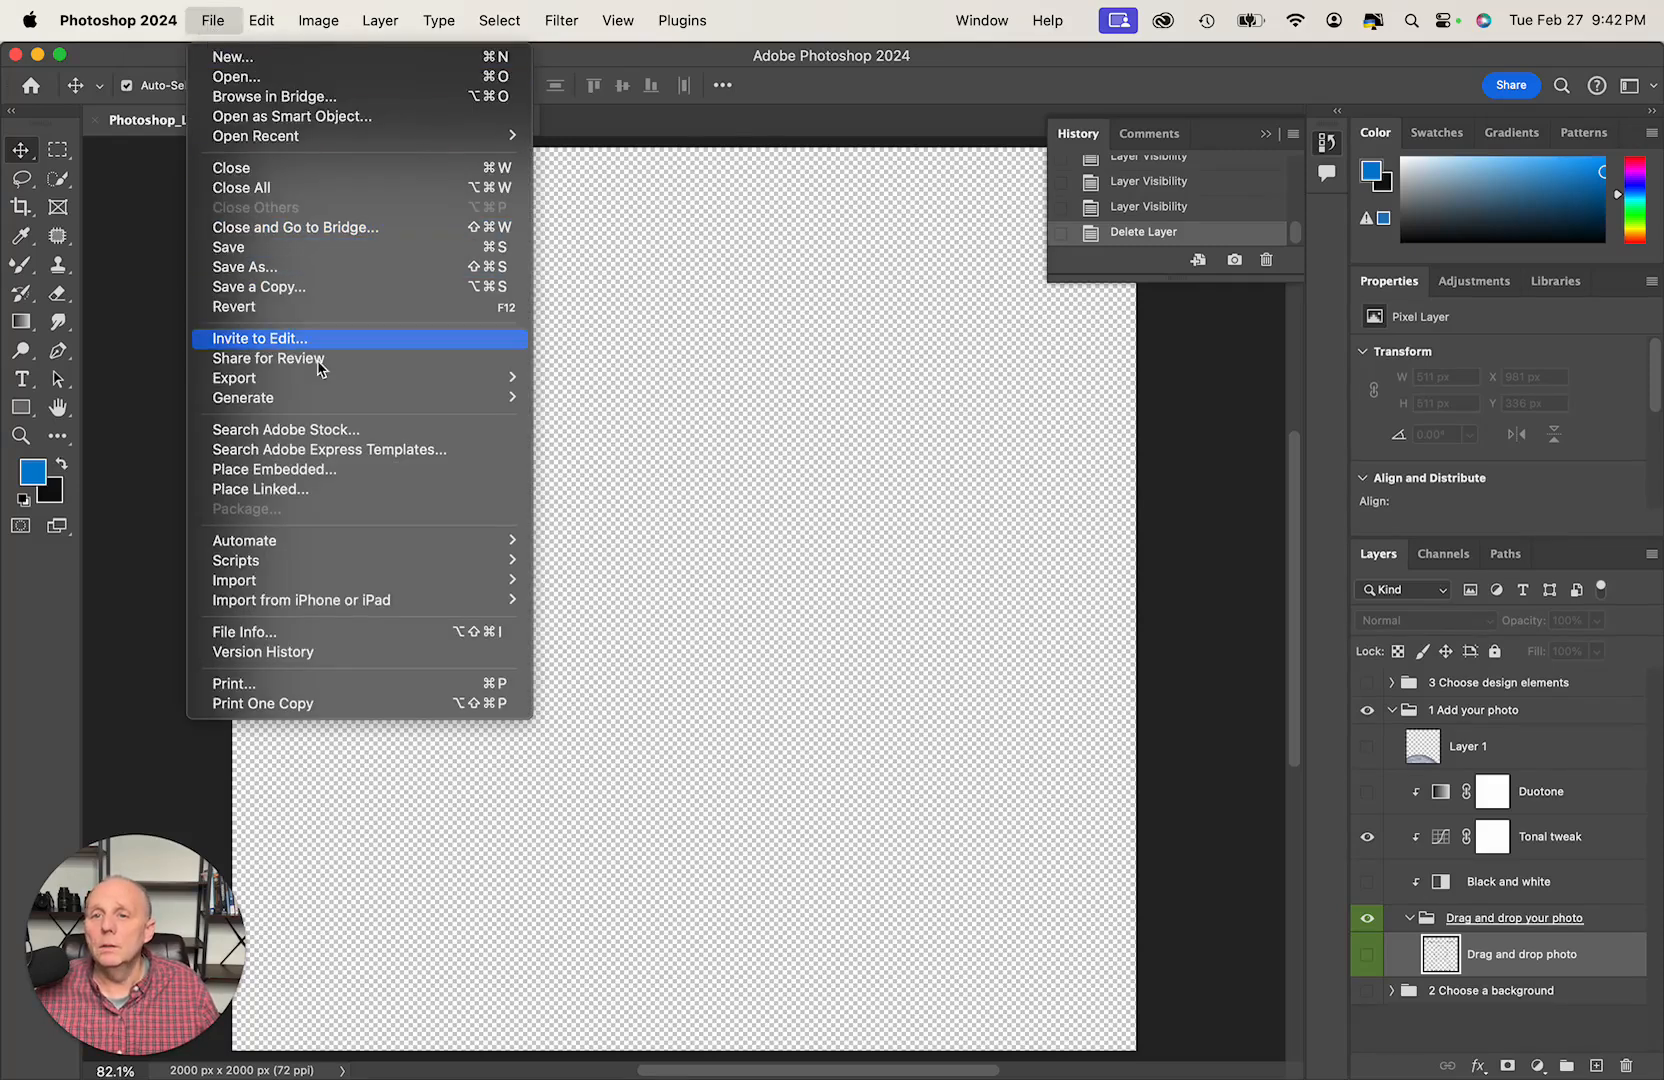
pyautogui.click(347, 480)
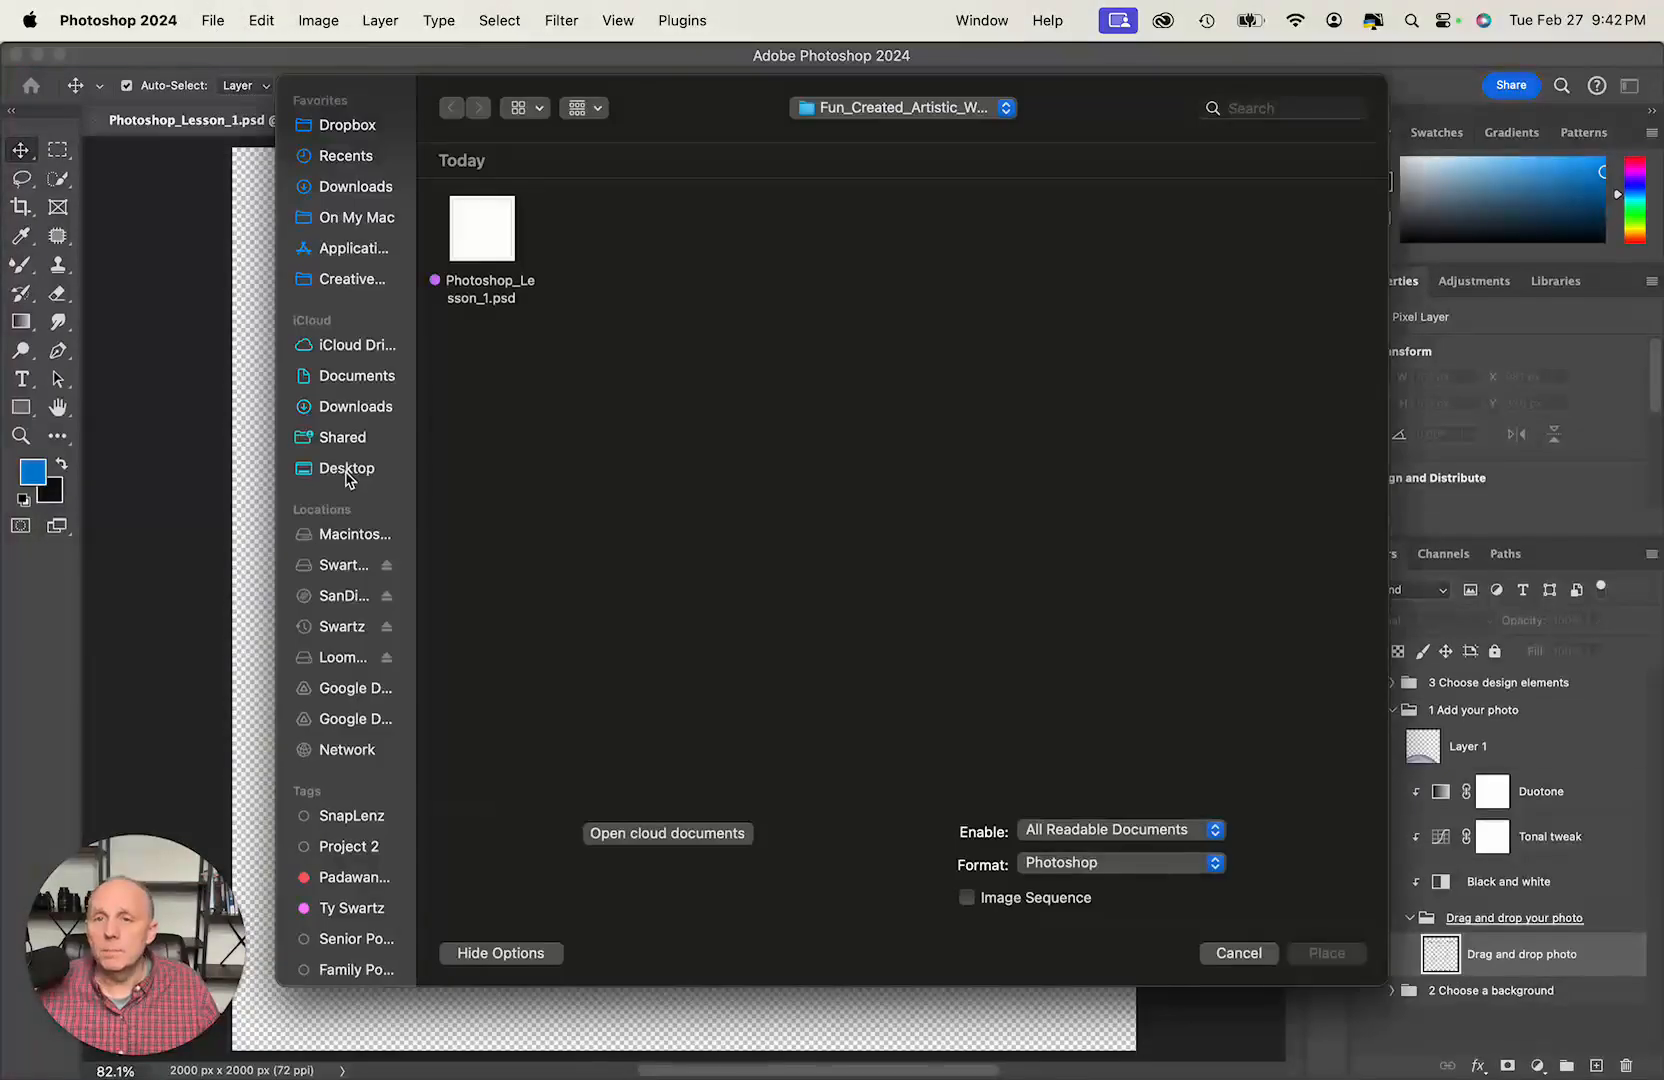
pyautogui.click(357, 567)
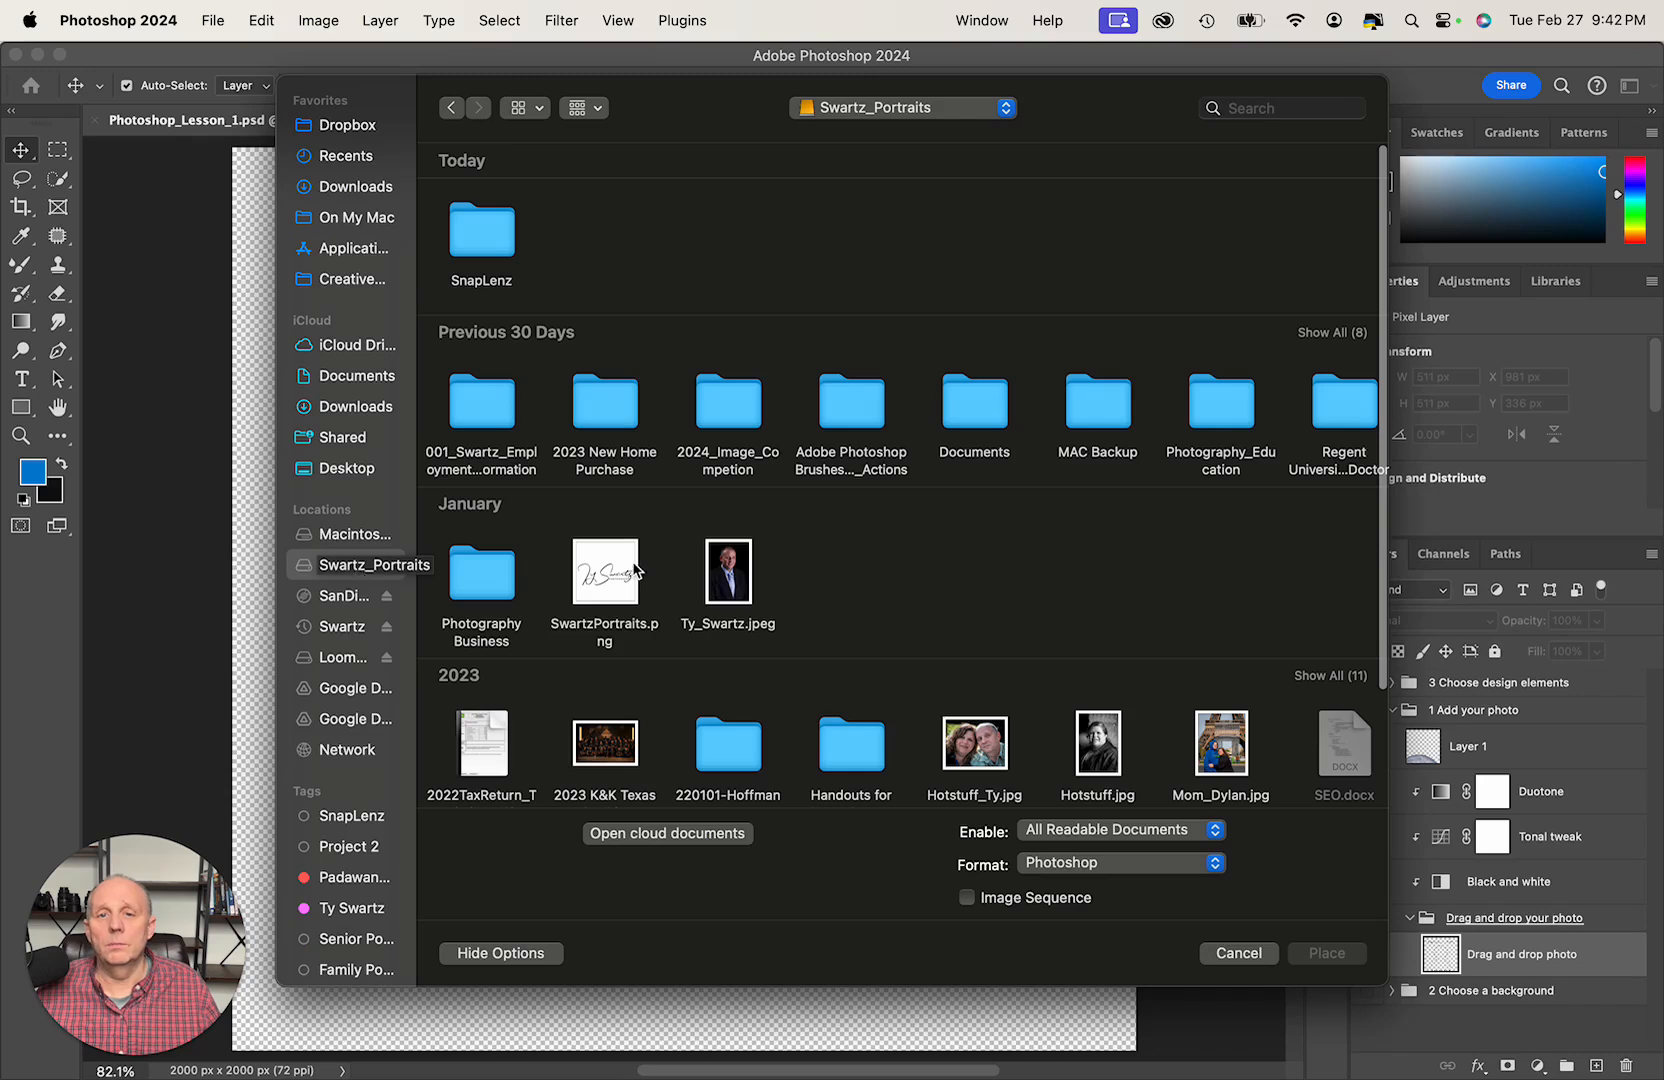
pyautogui.click(731, 574)
pyautogui.scroll(-3, 916, 602)
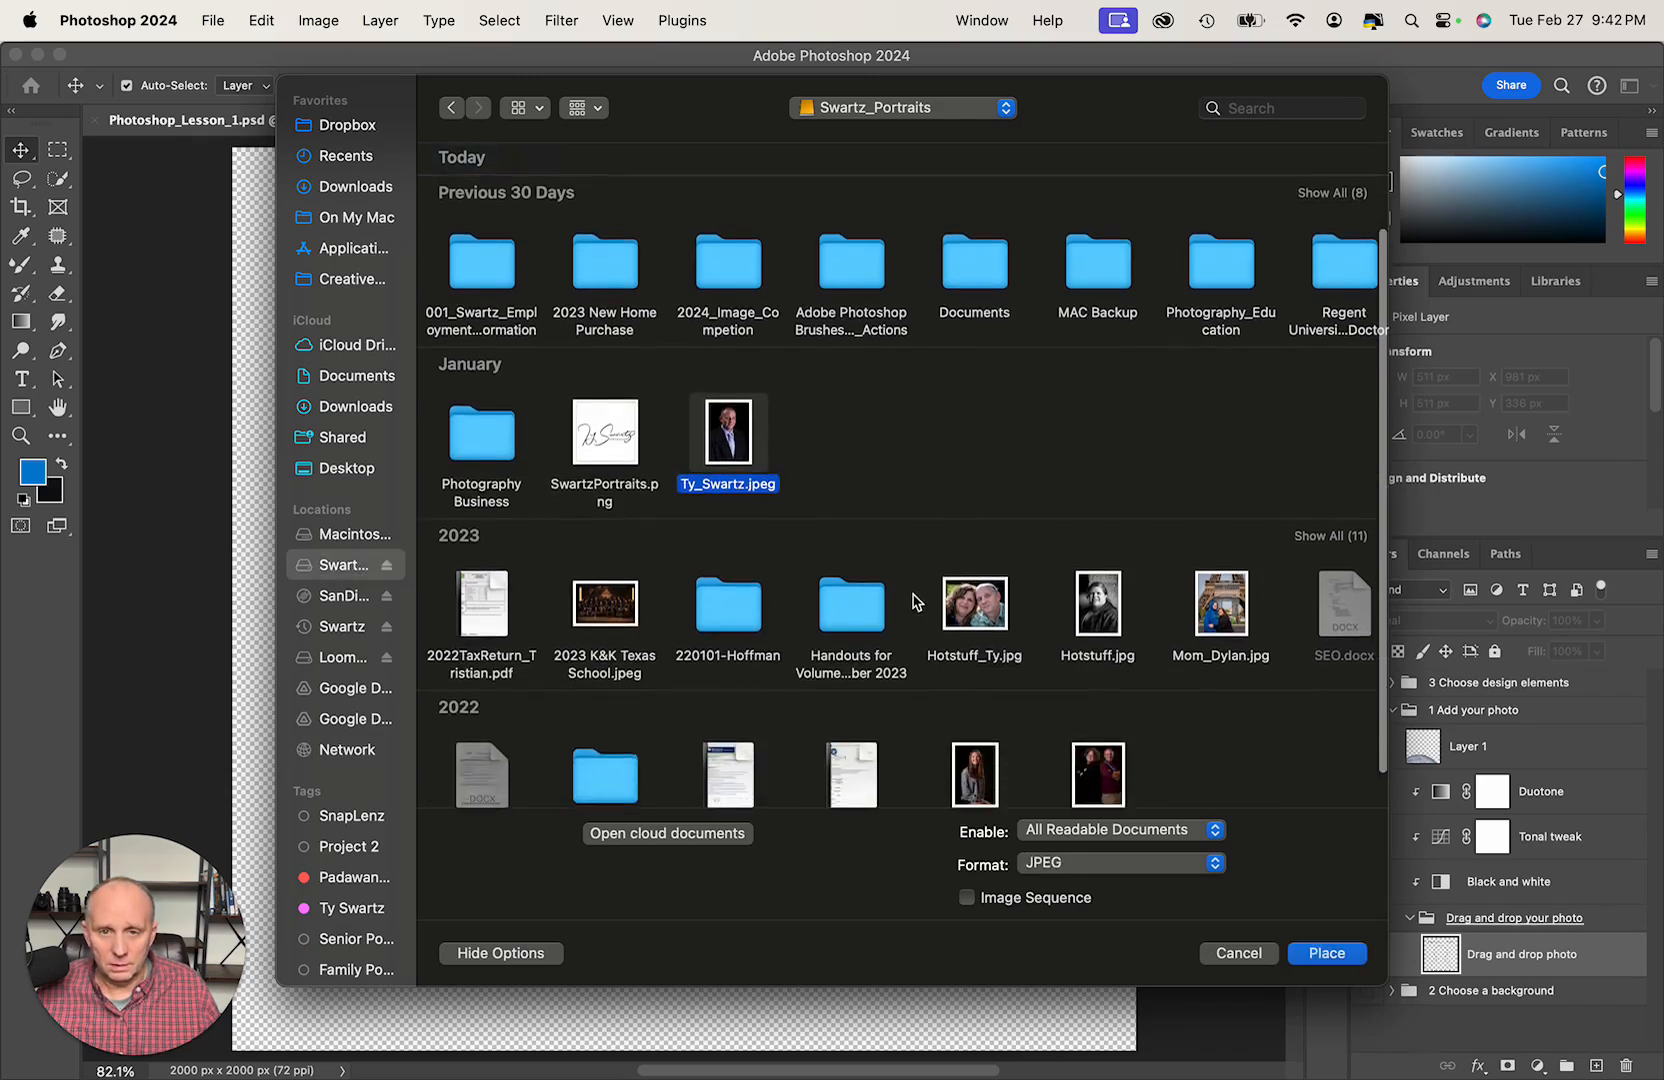
pyautogui.scroll(-1, 916, 602)
pyautogui.hscroll(5, 937, 566)
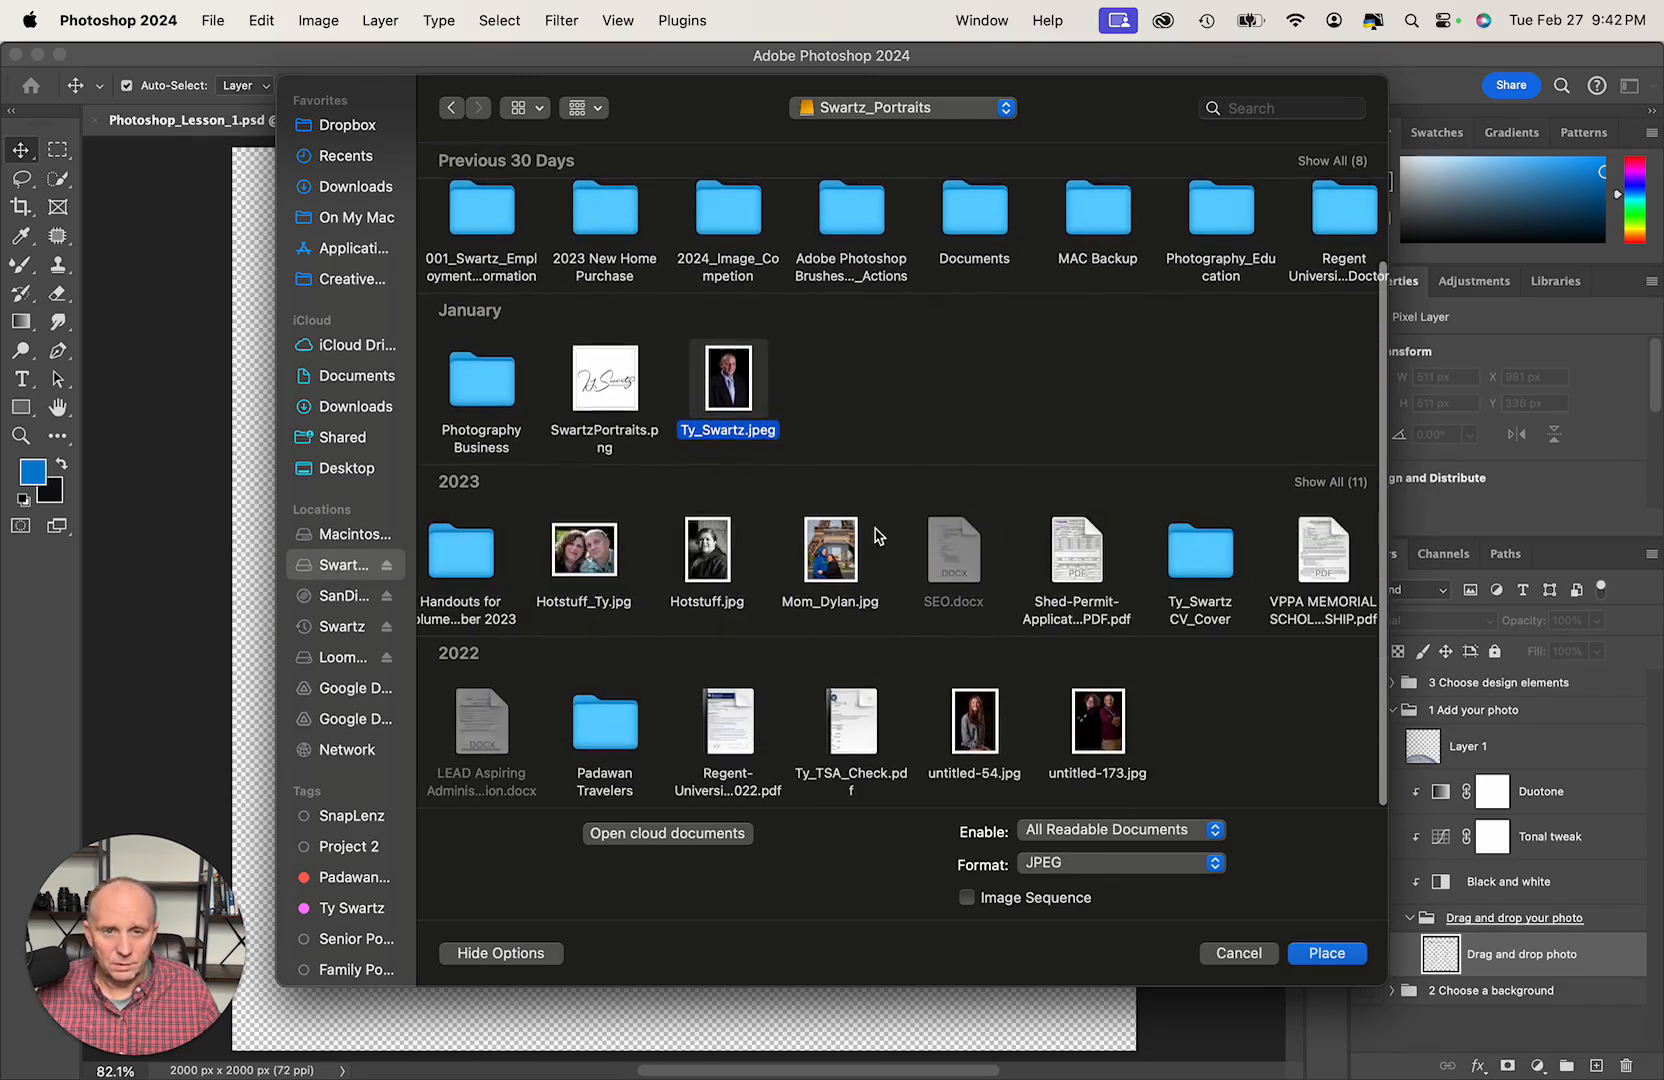
pyautogui.hscroll(-5, 865, 525)
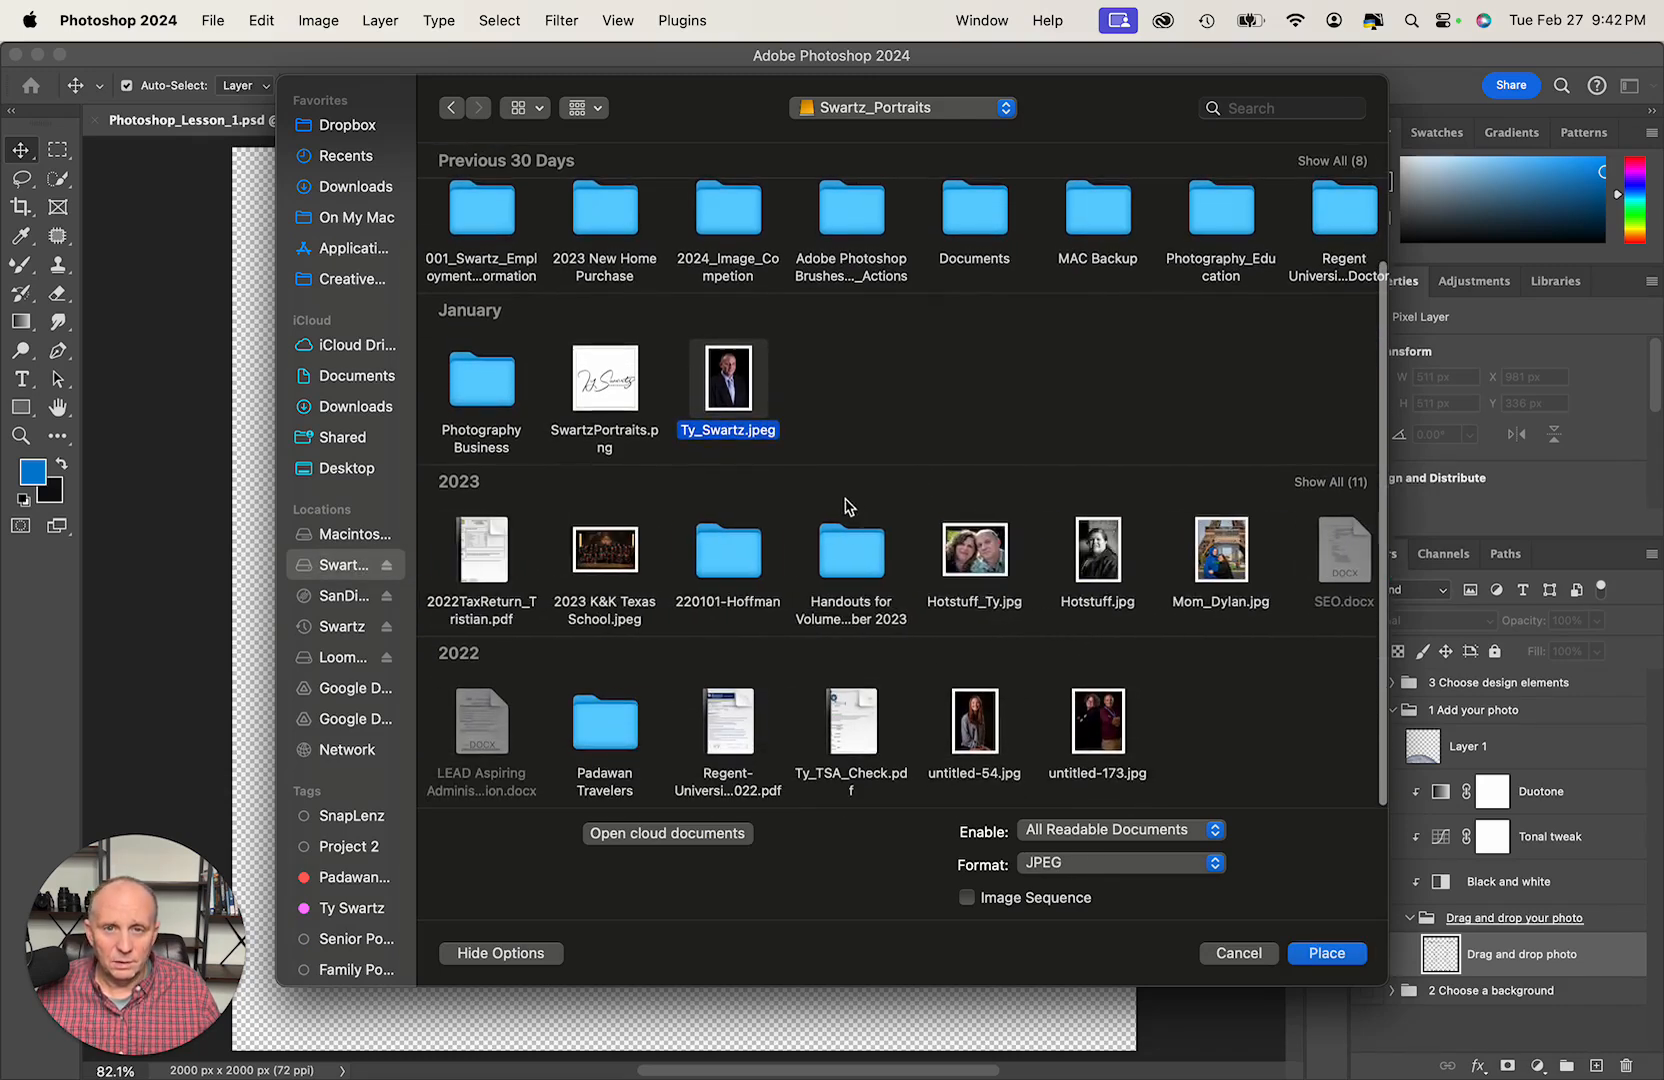
pyautogui.doubleClick(730, 385)
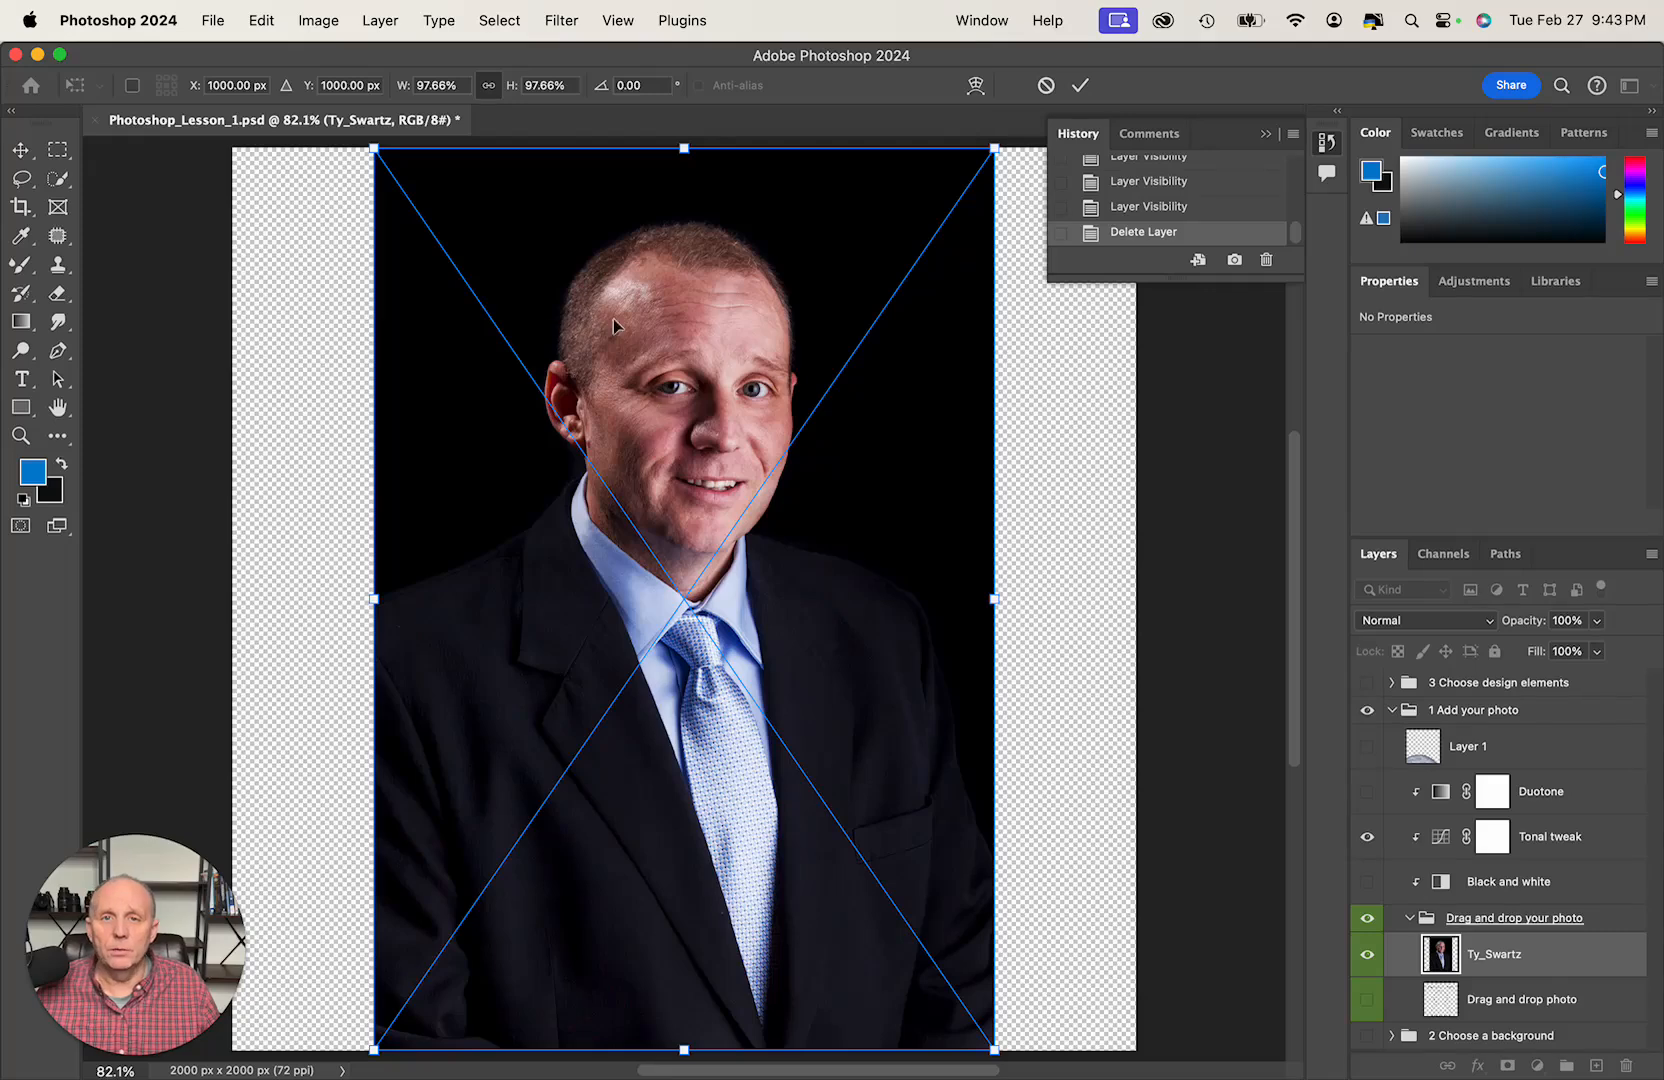
pyautogui.click(1080, 85)
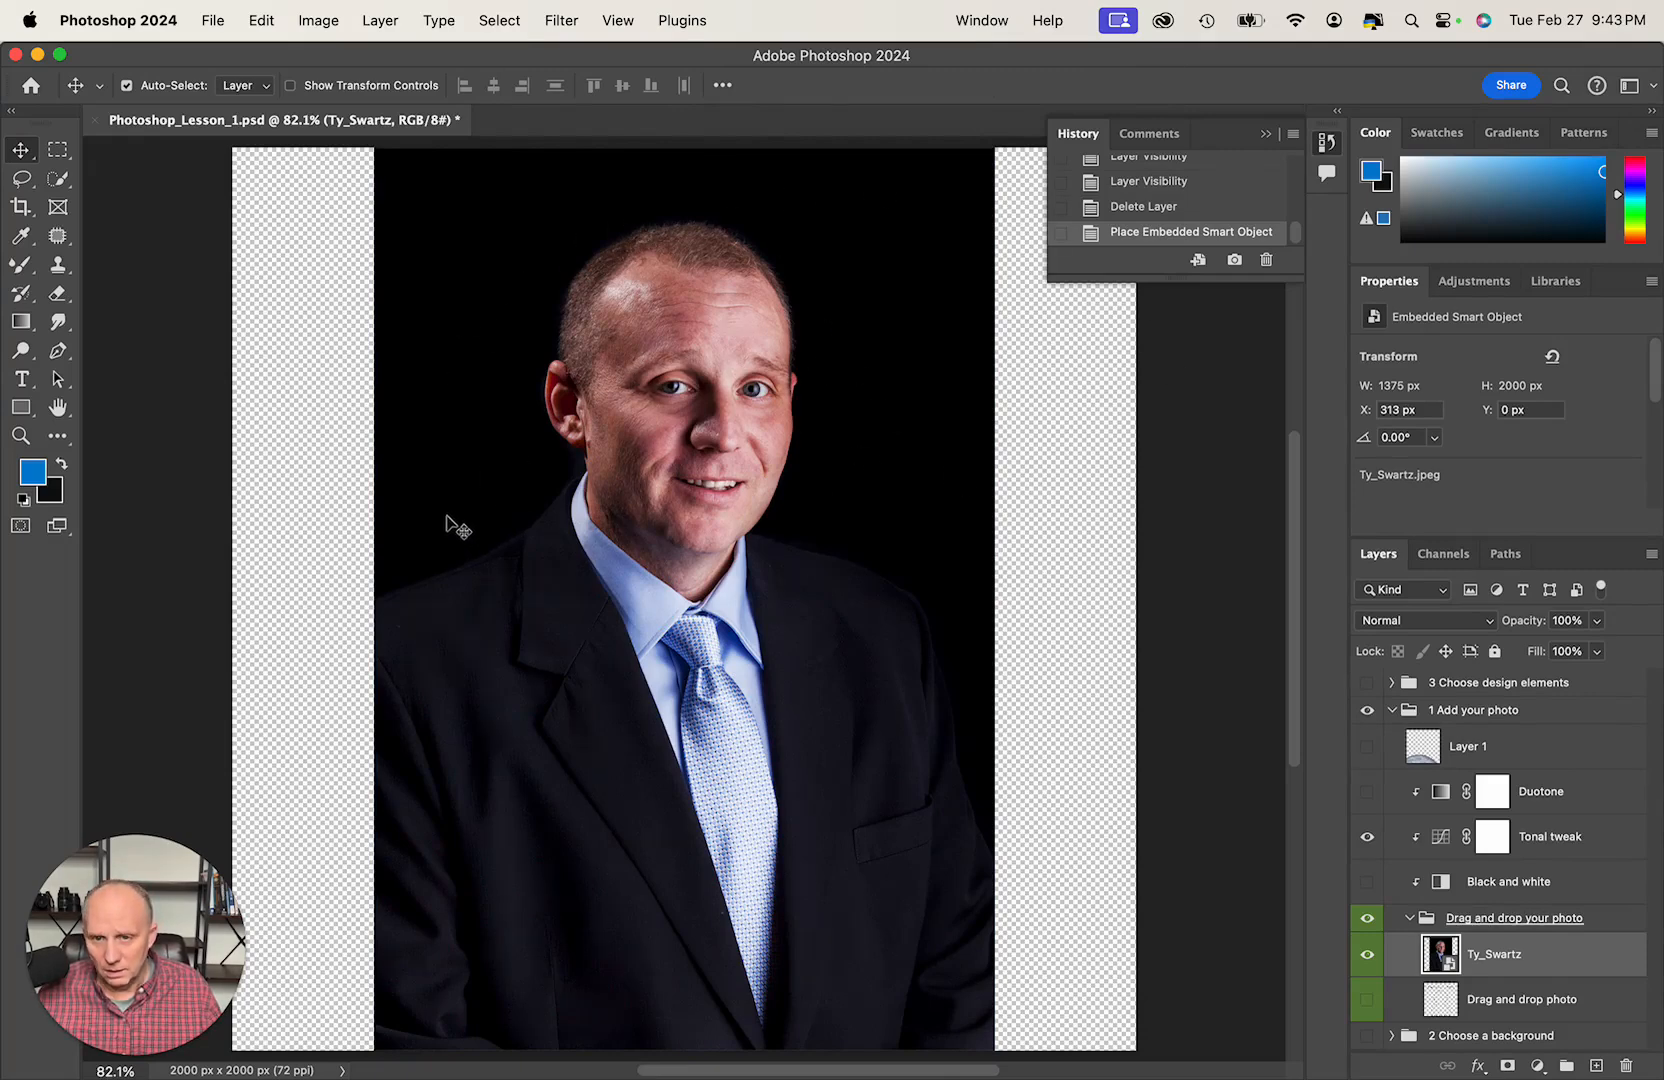
# - Select the man in the placed portrait with the Quick Selection tool's Select Subject and add a layer mask from the selection
pyautogui.click(58, 178)
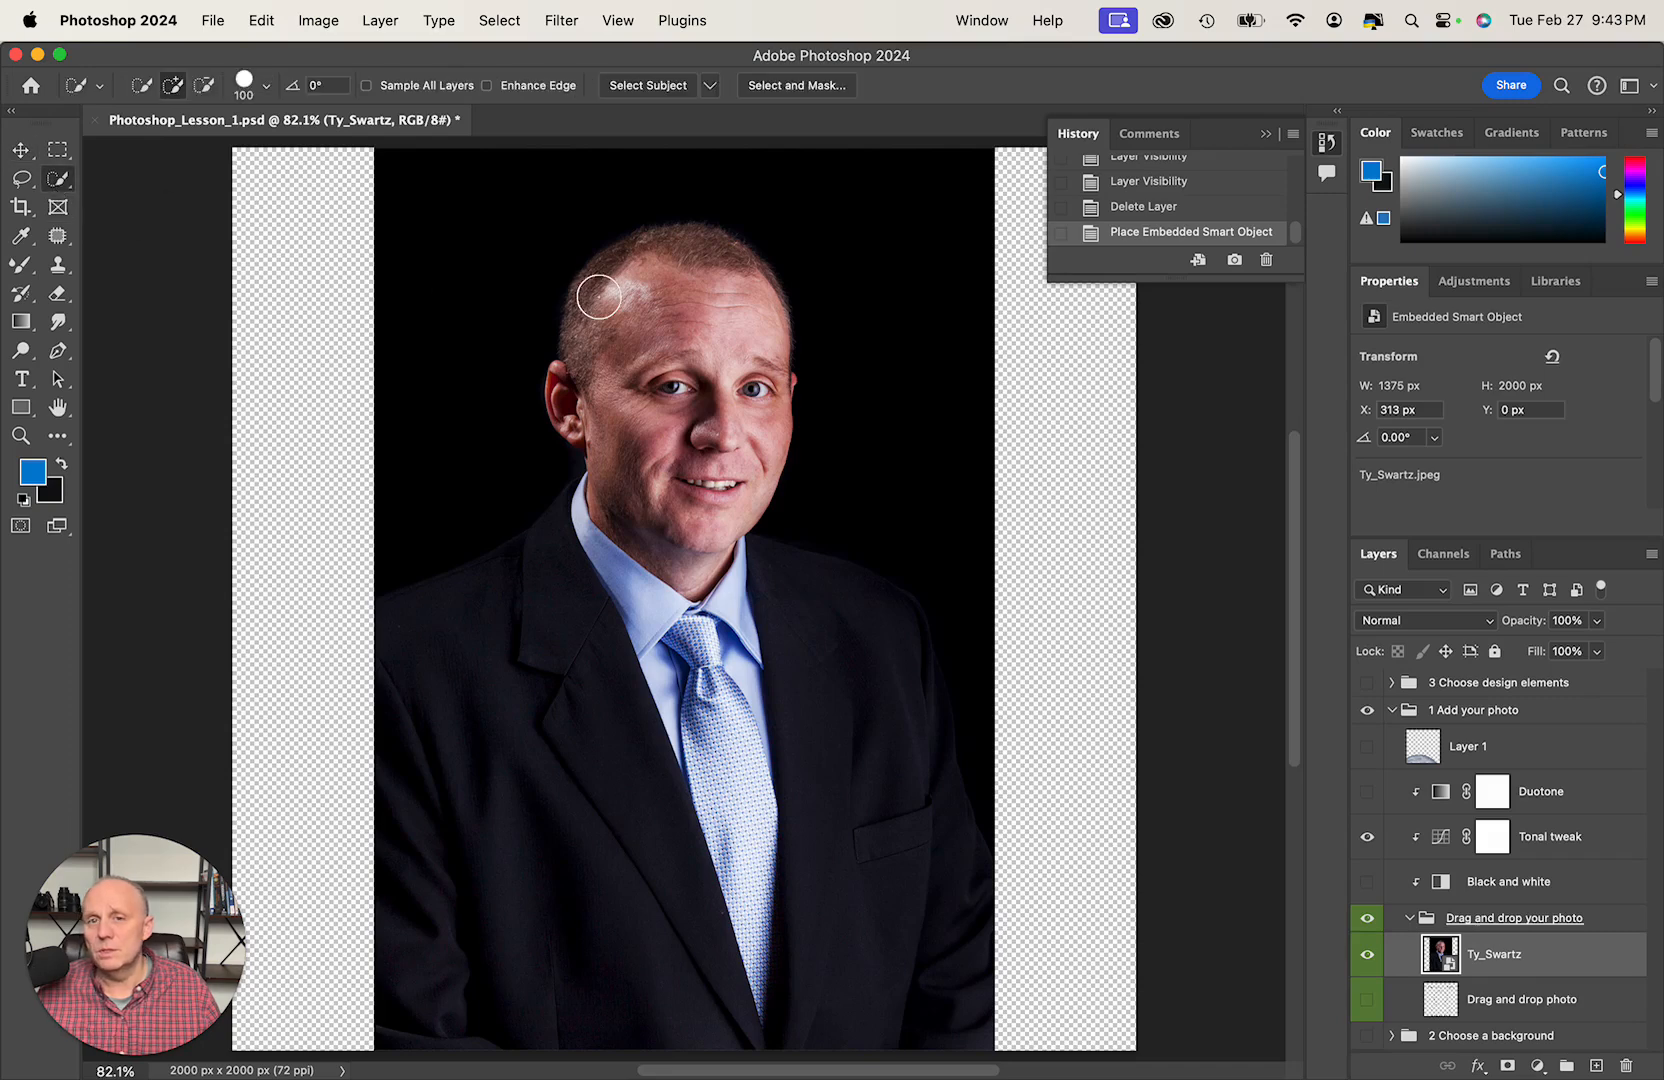
pyautogui.click(58, 180)
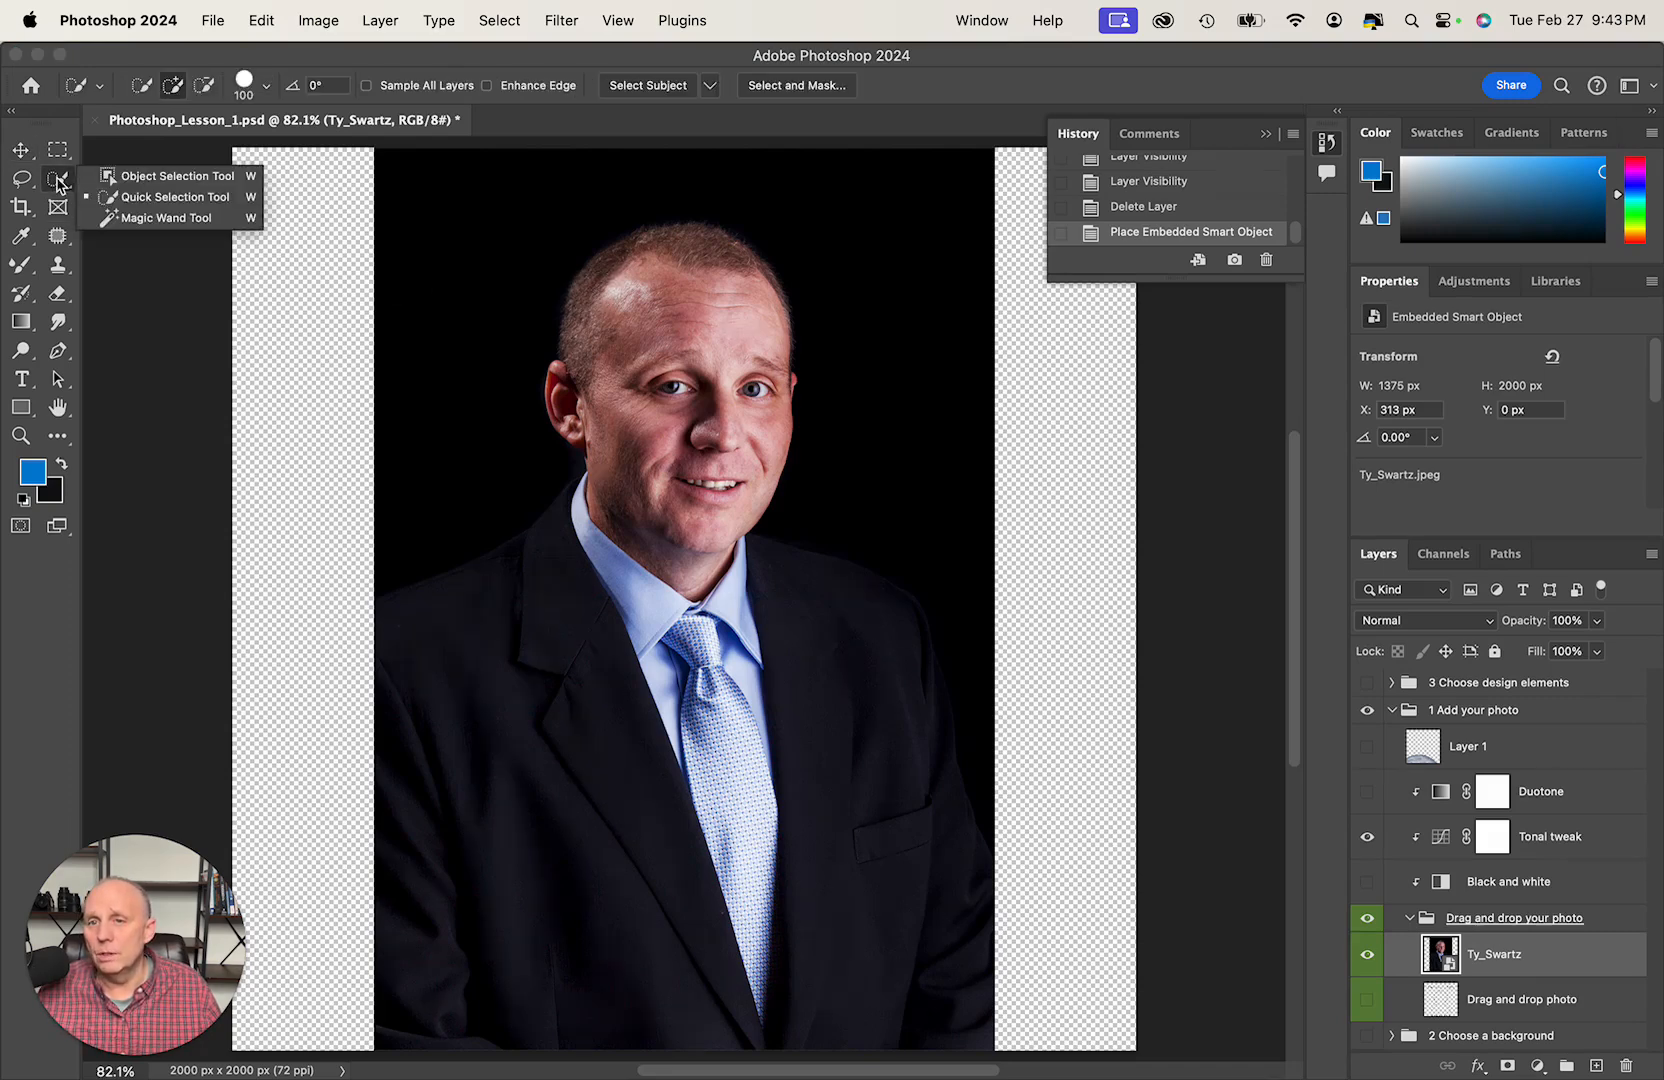
pyautogui.click(165, 197)
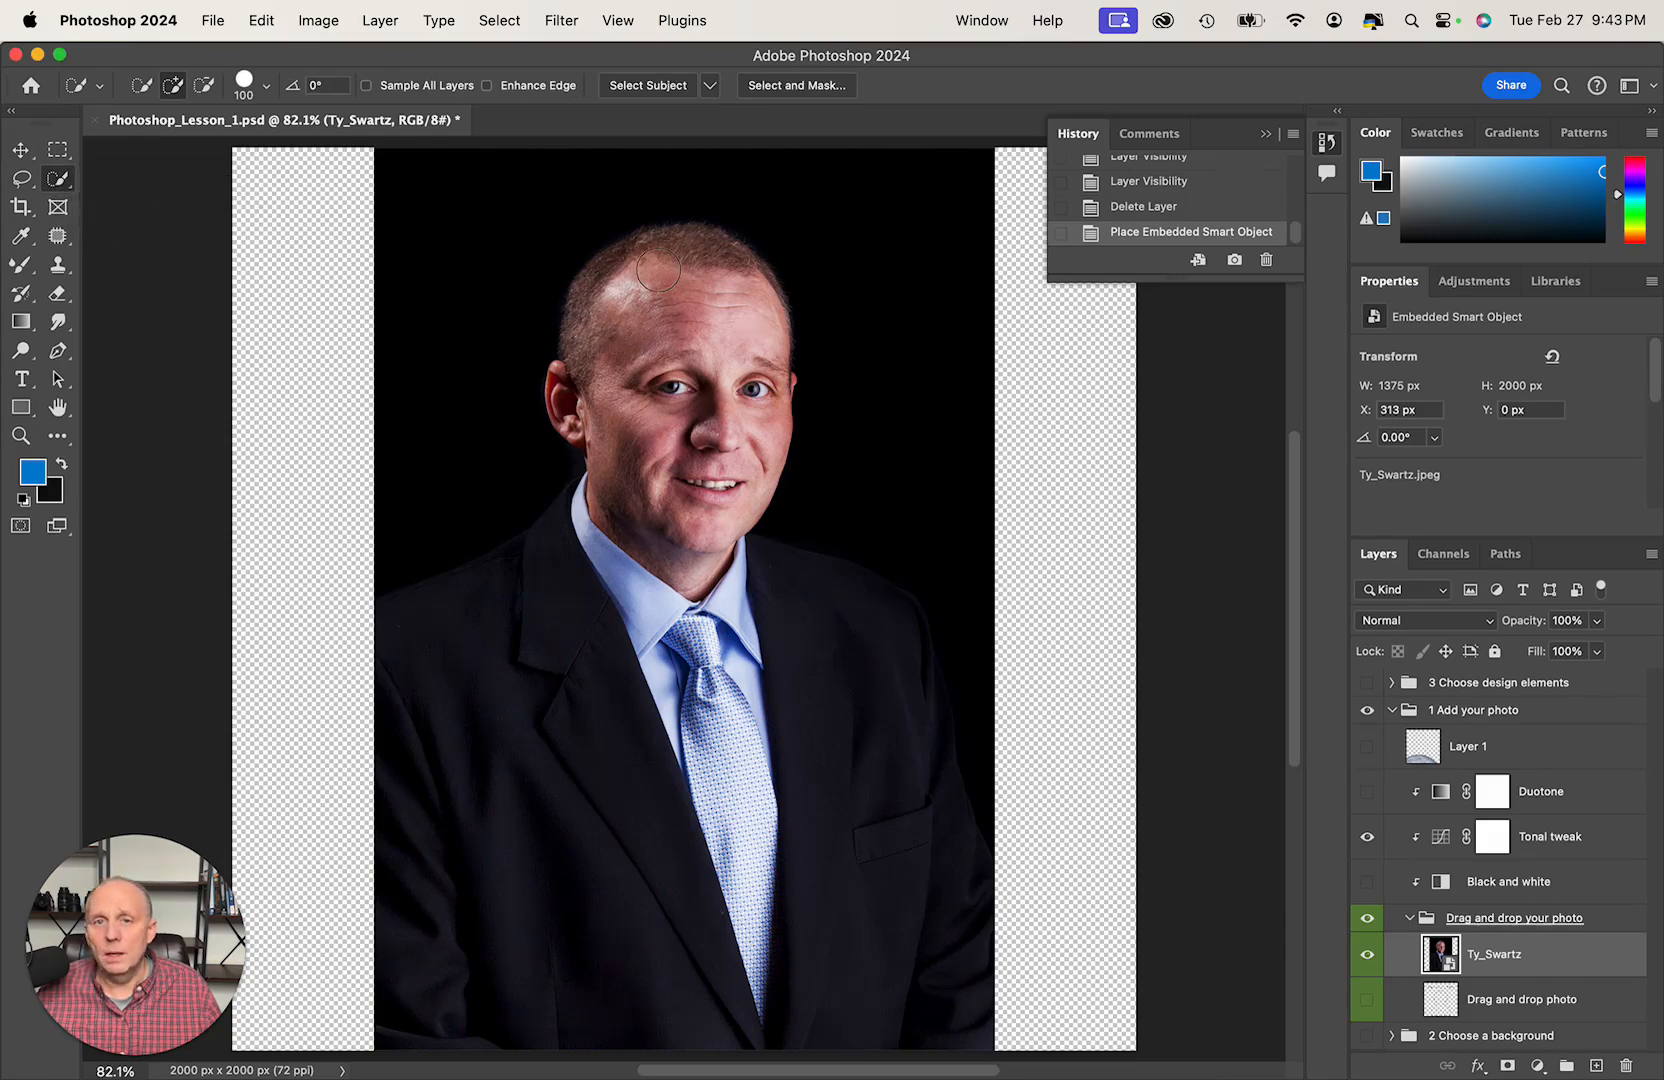
pyautogui.click(625, 88)
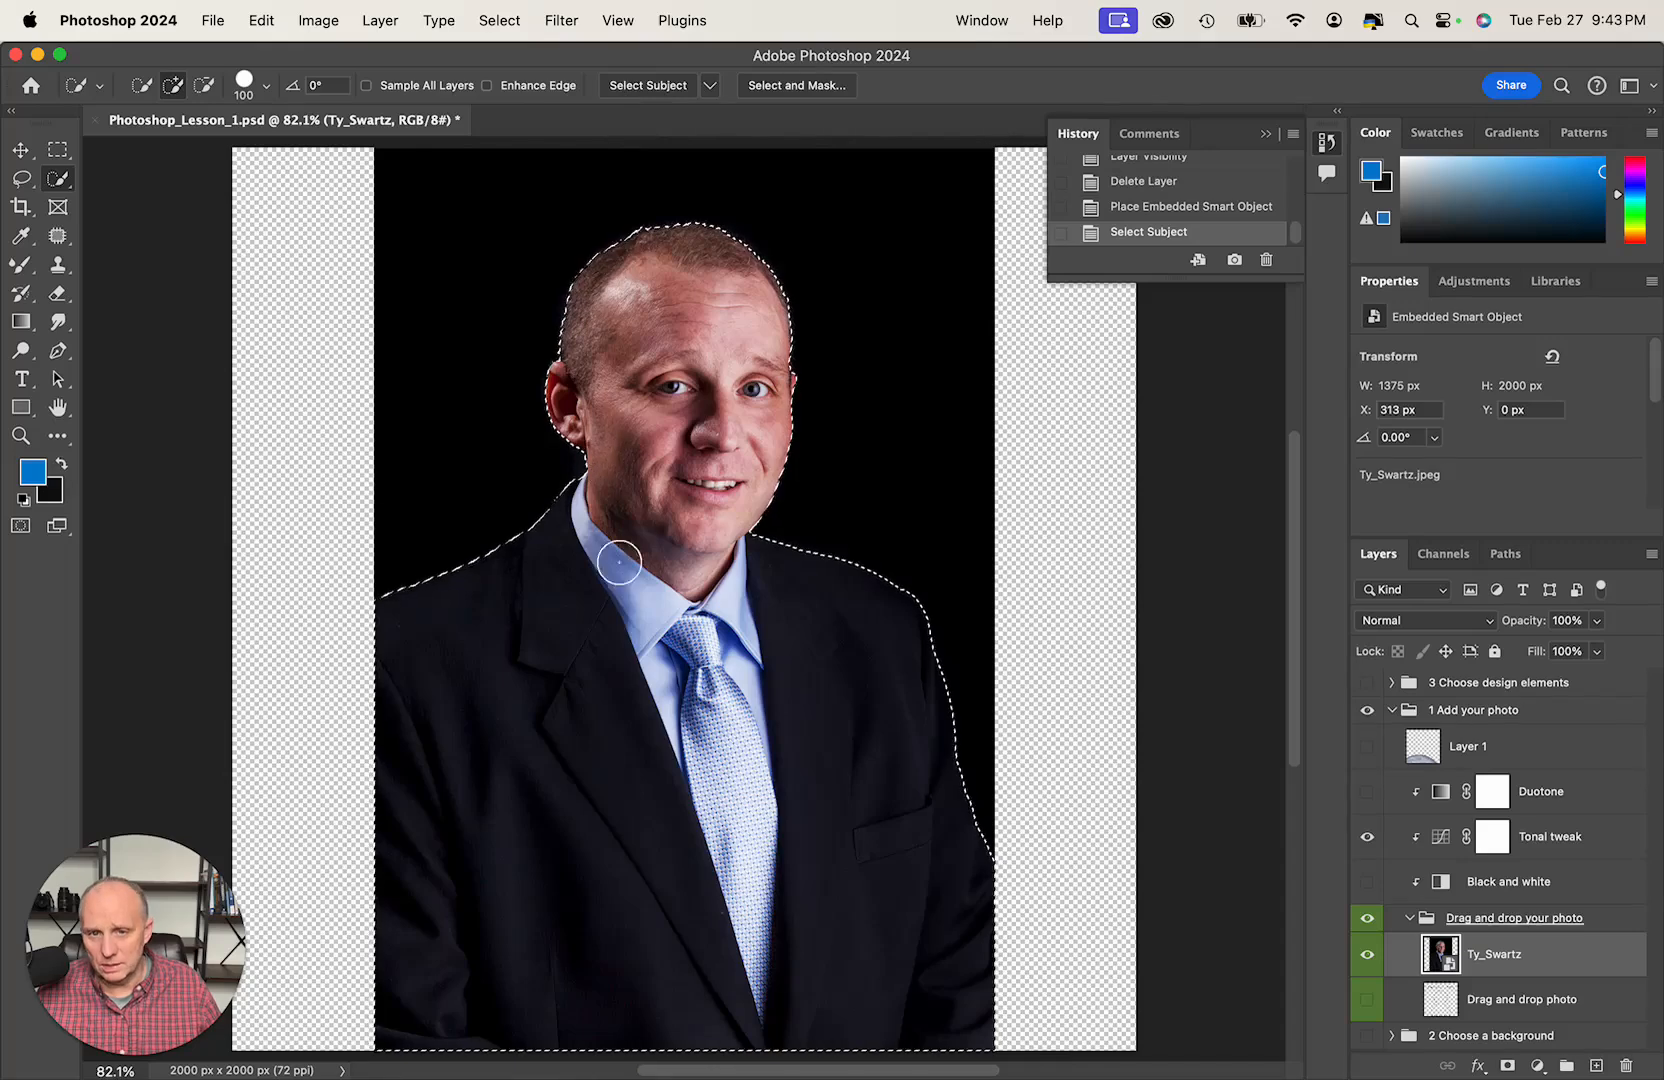
pyautogui.click(1506, 1066)
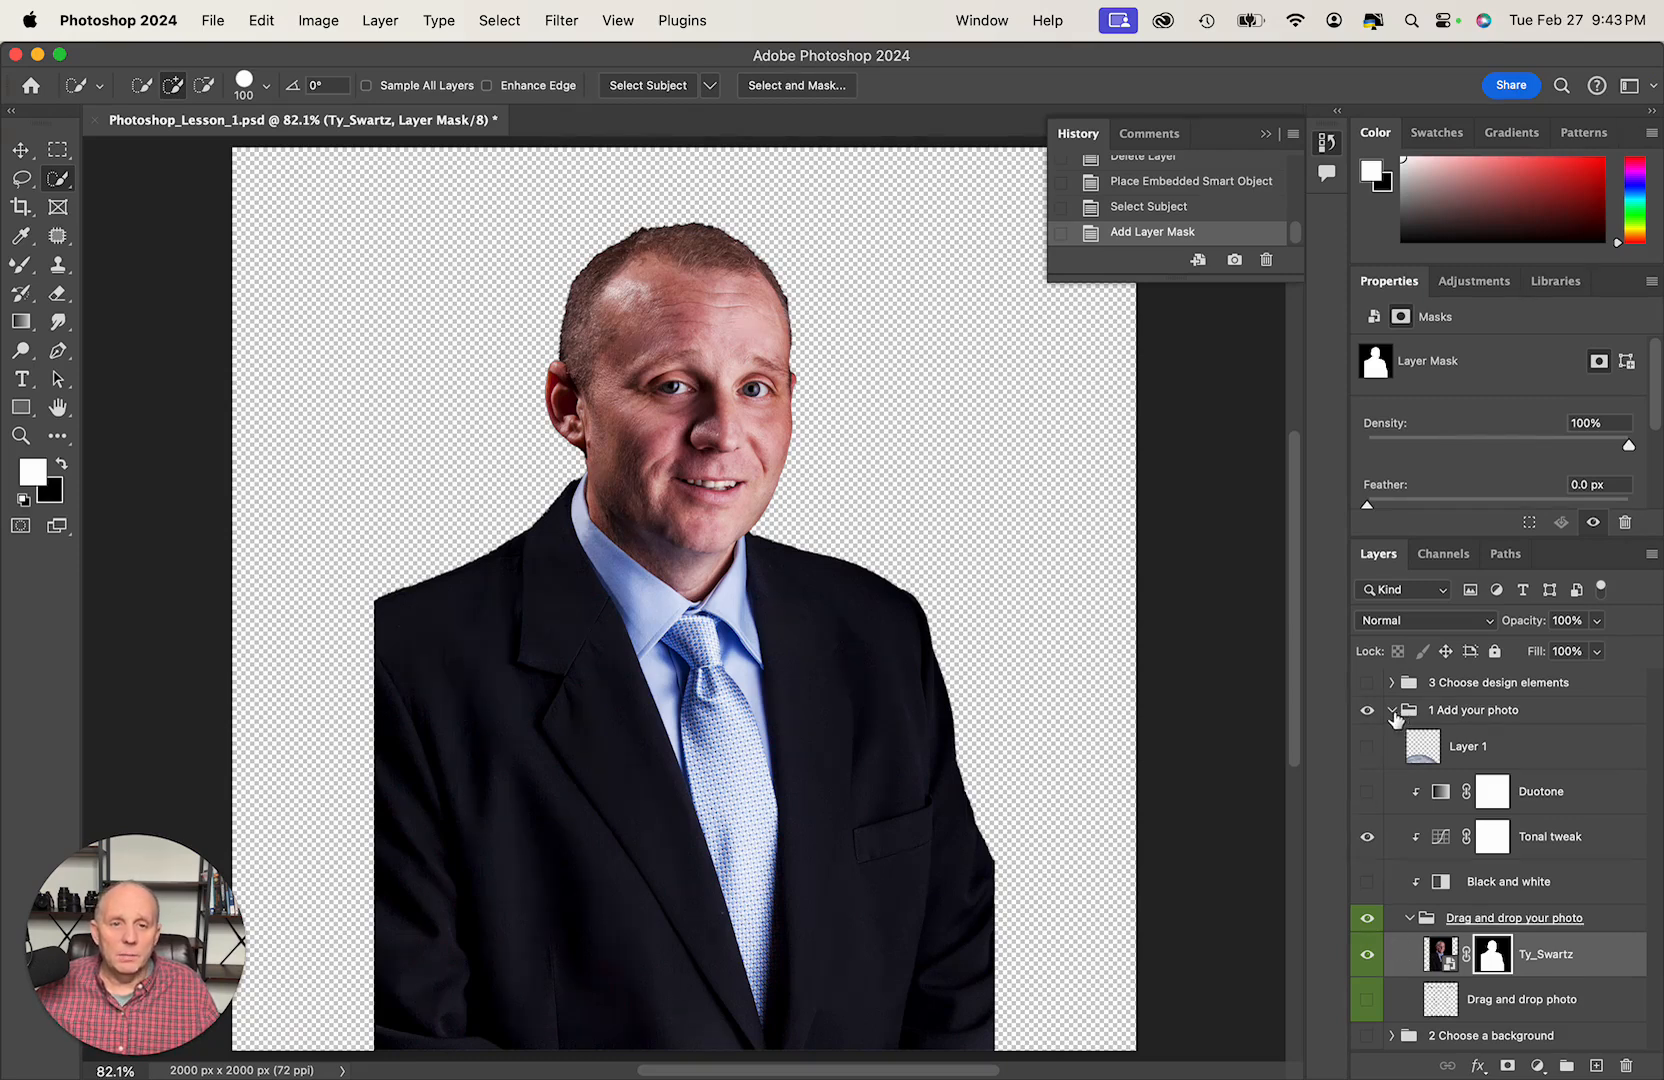
# - Collapse the 1 Add your photo group, expand 2 Choose a background, and make the Space layer visible
pyautogui.click(1391, 710)
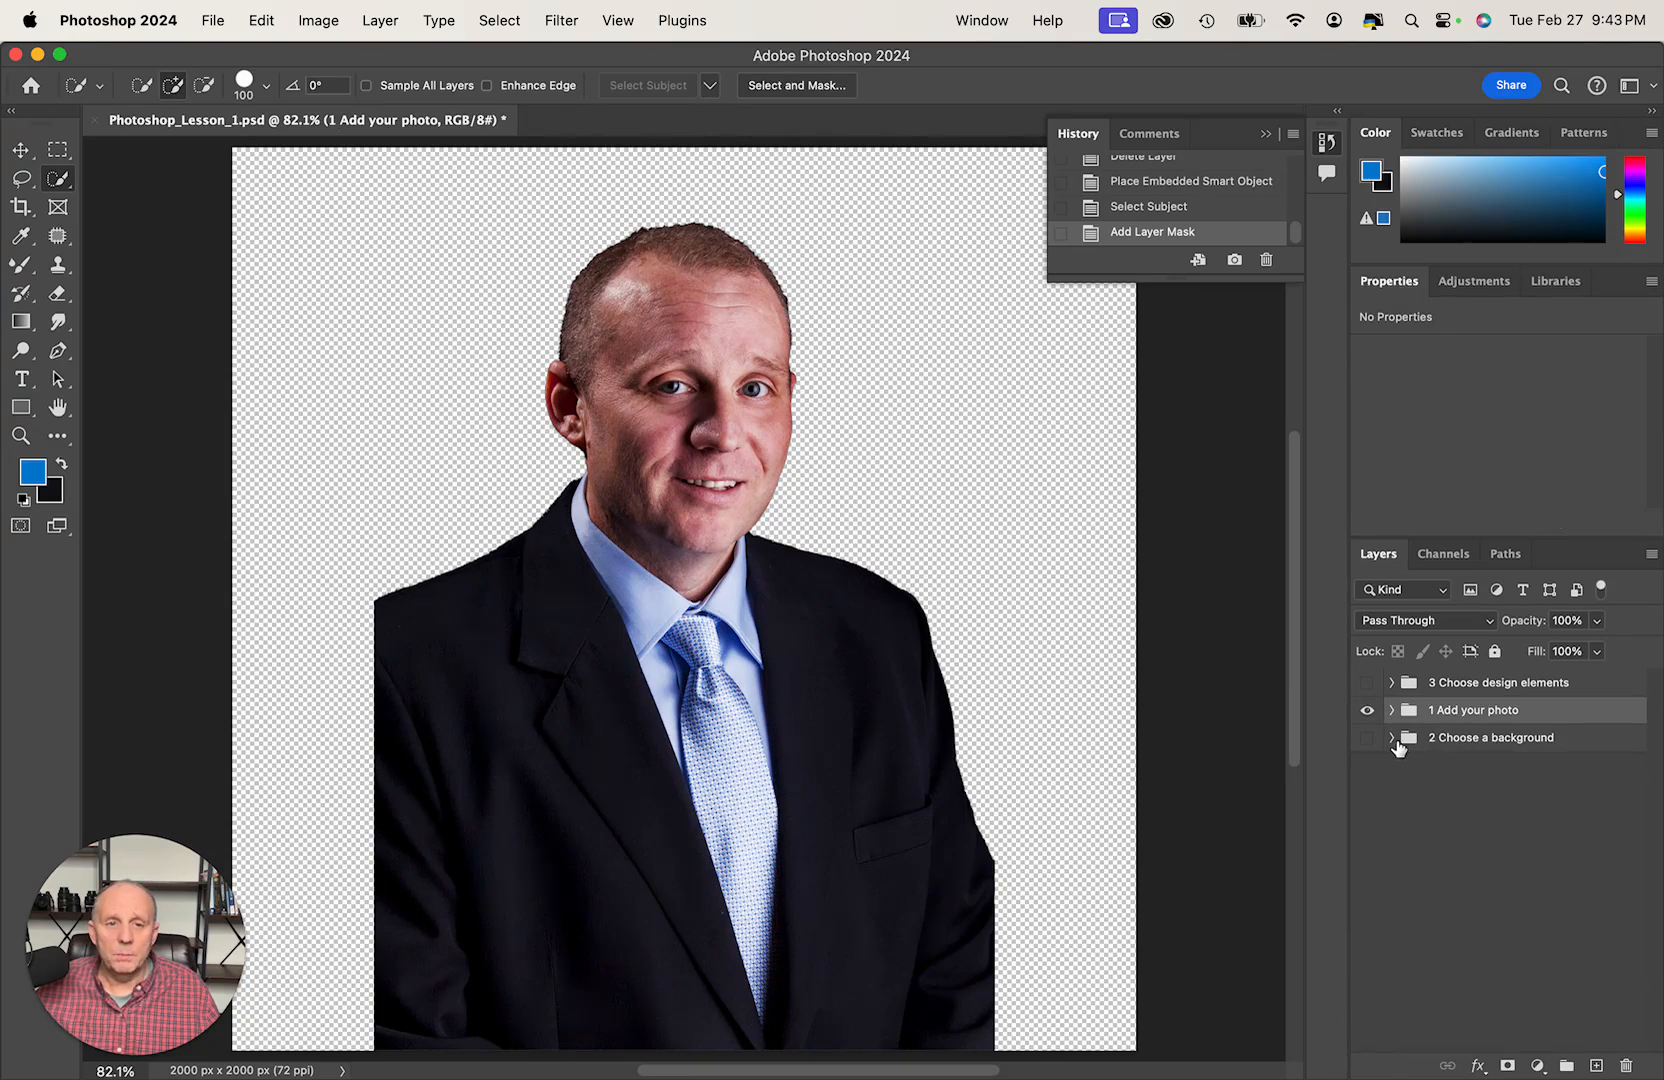
pyautogui.click(1392, 738)
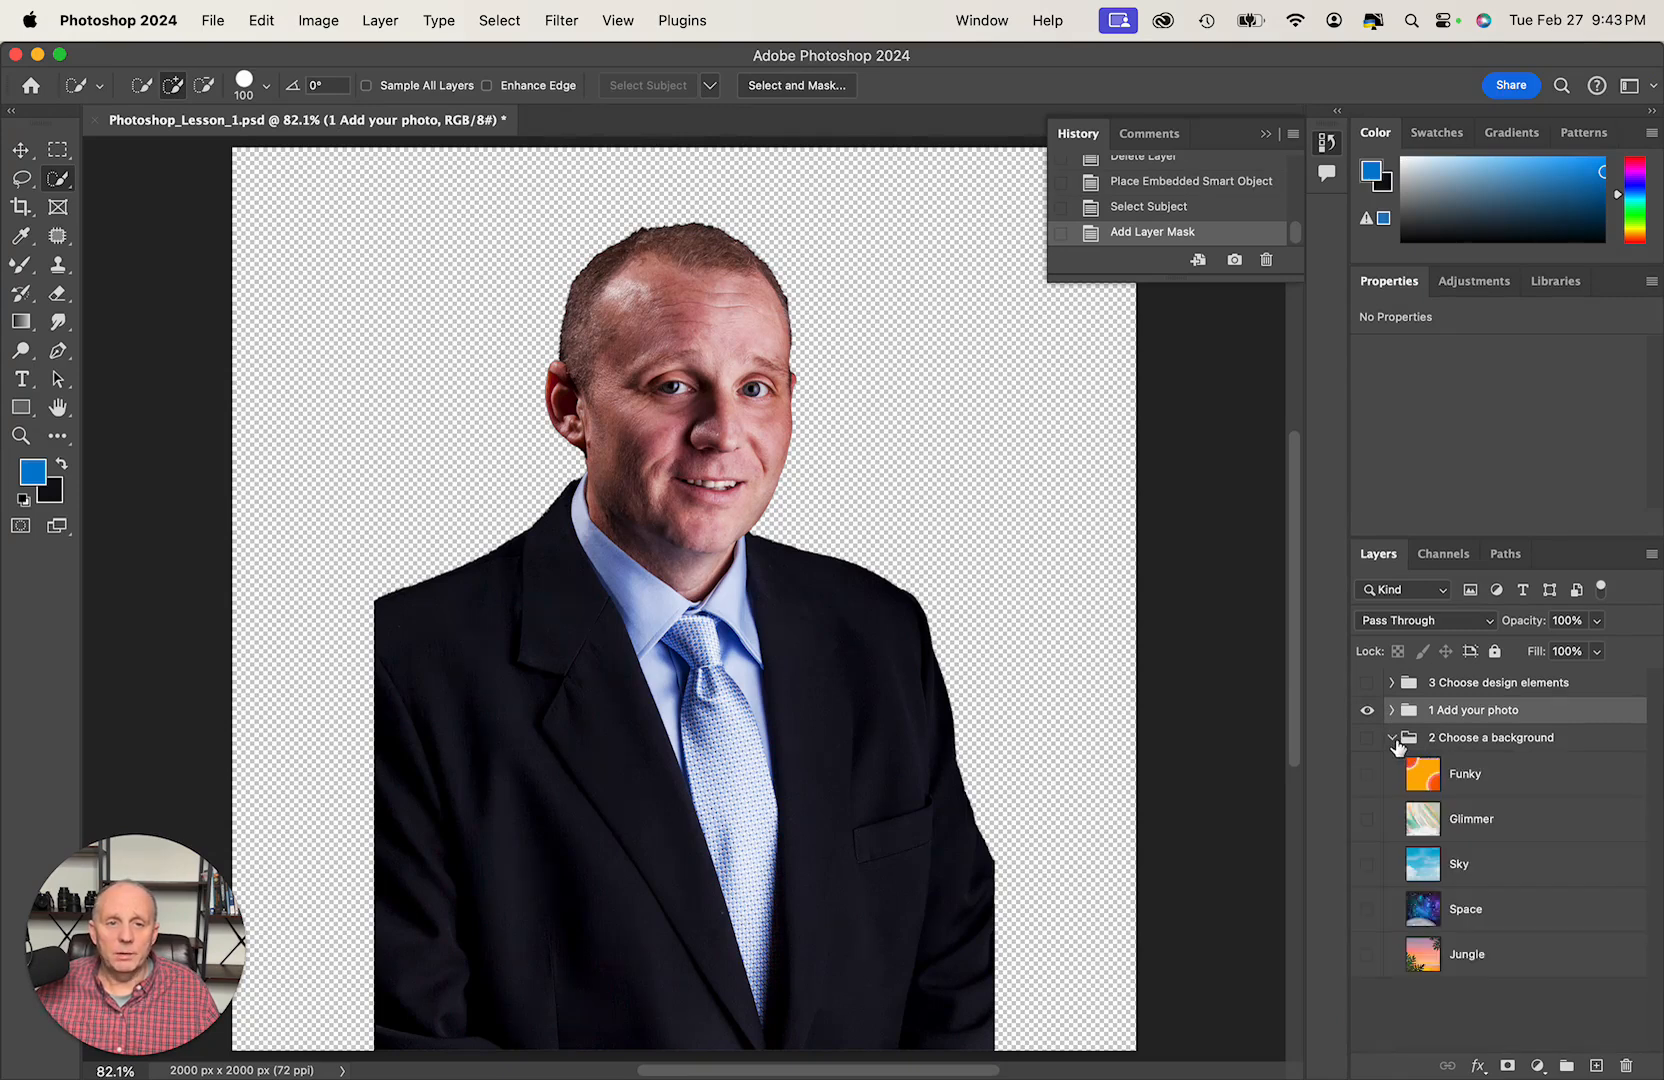
pyautogui.click(1366, 913)
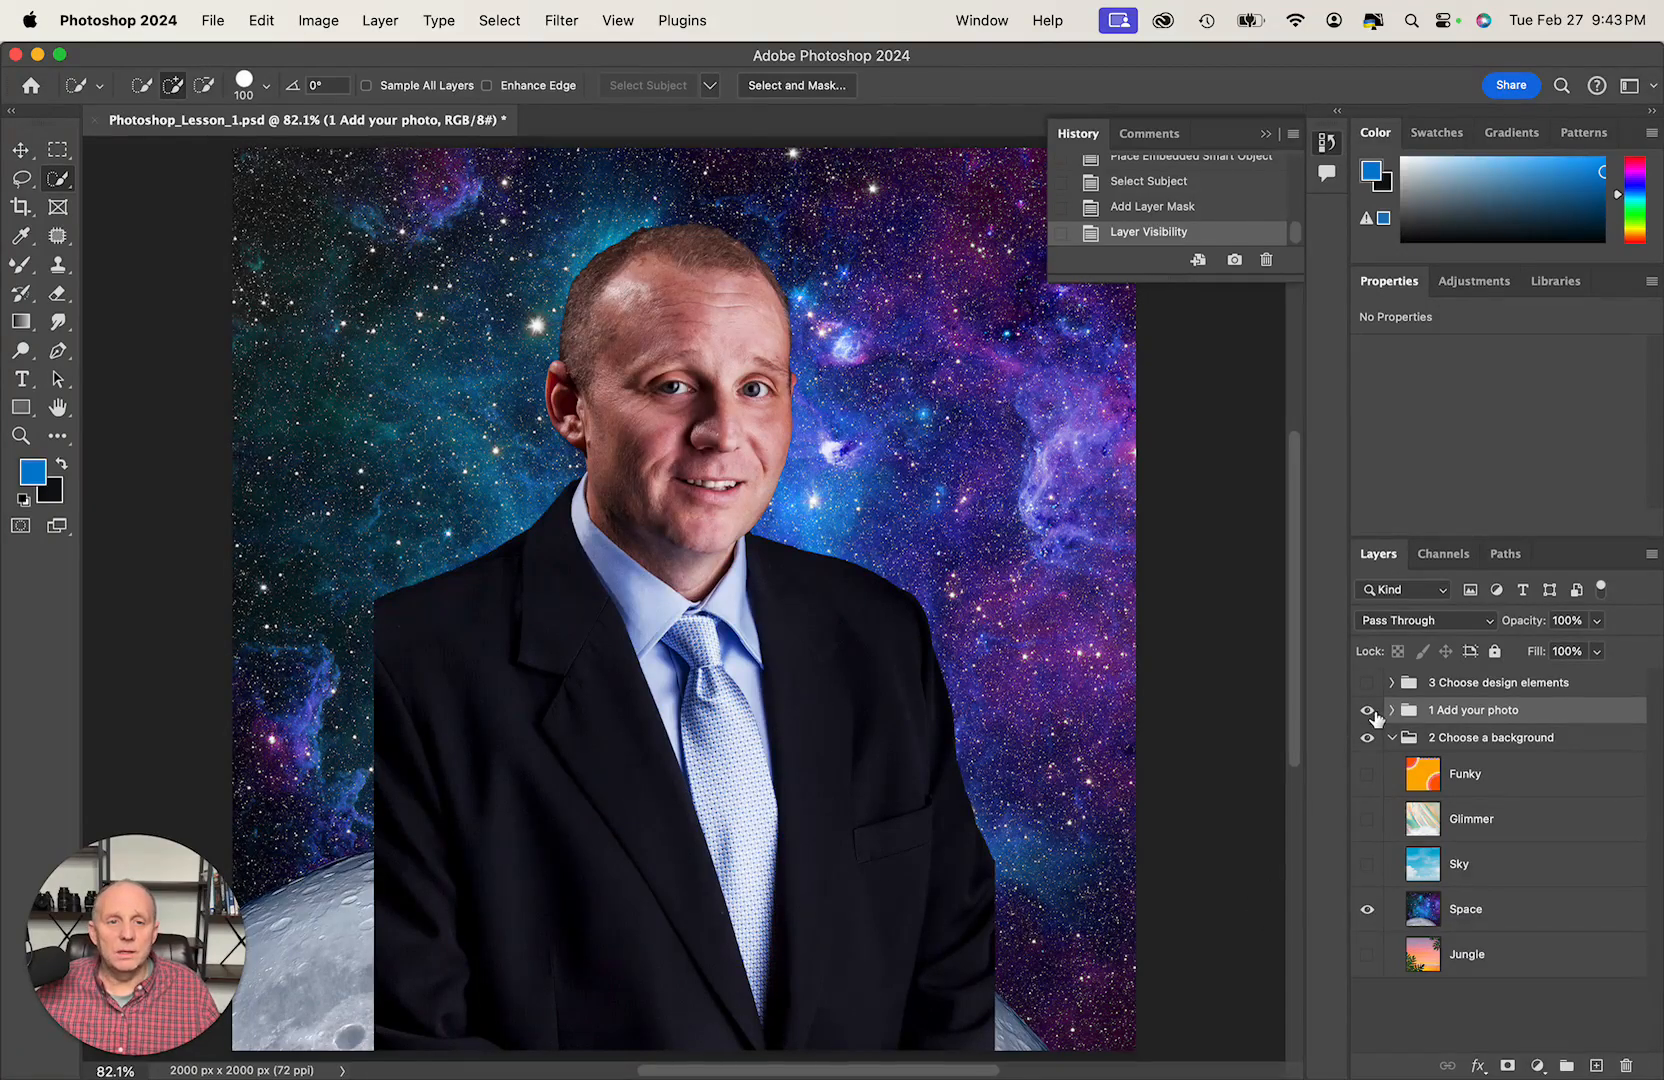
# - Hide the 1 Add your photo group and make Space the active layer
pyautogui.click(1367, 711)
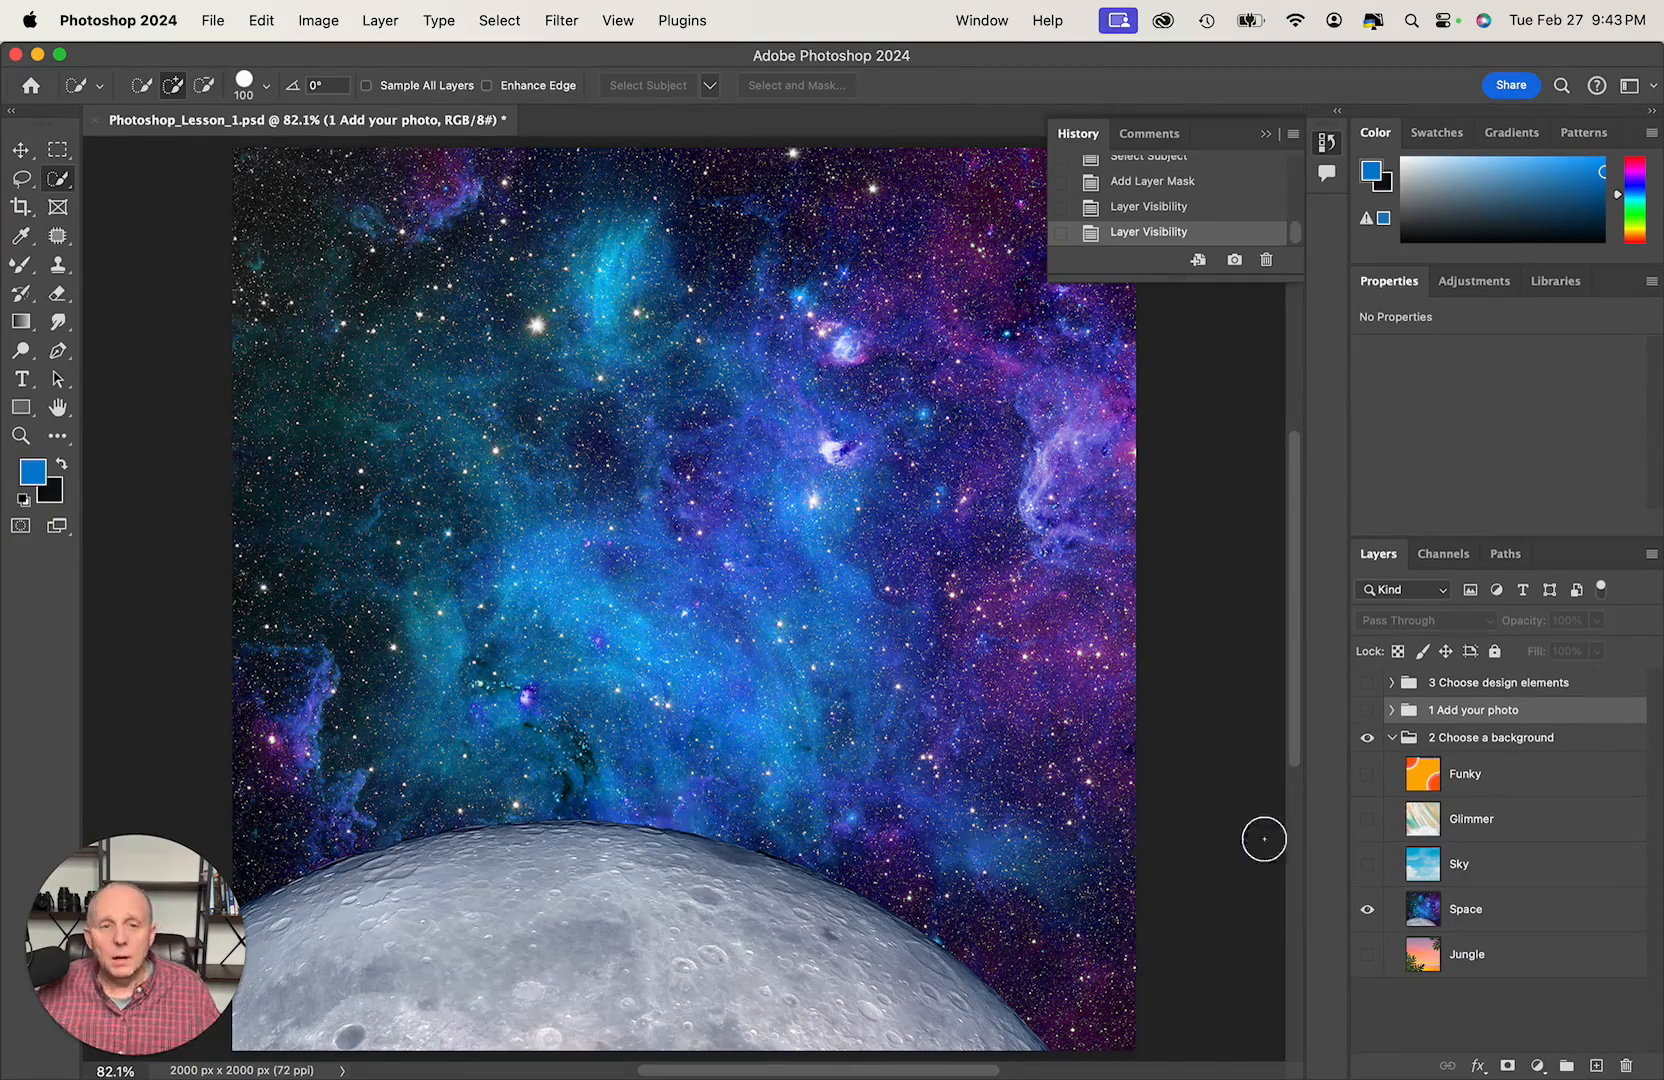
pyautogui.click(1478, 910)
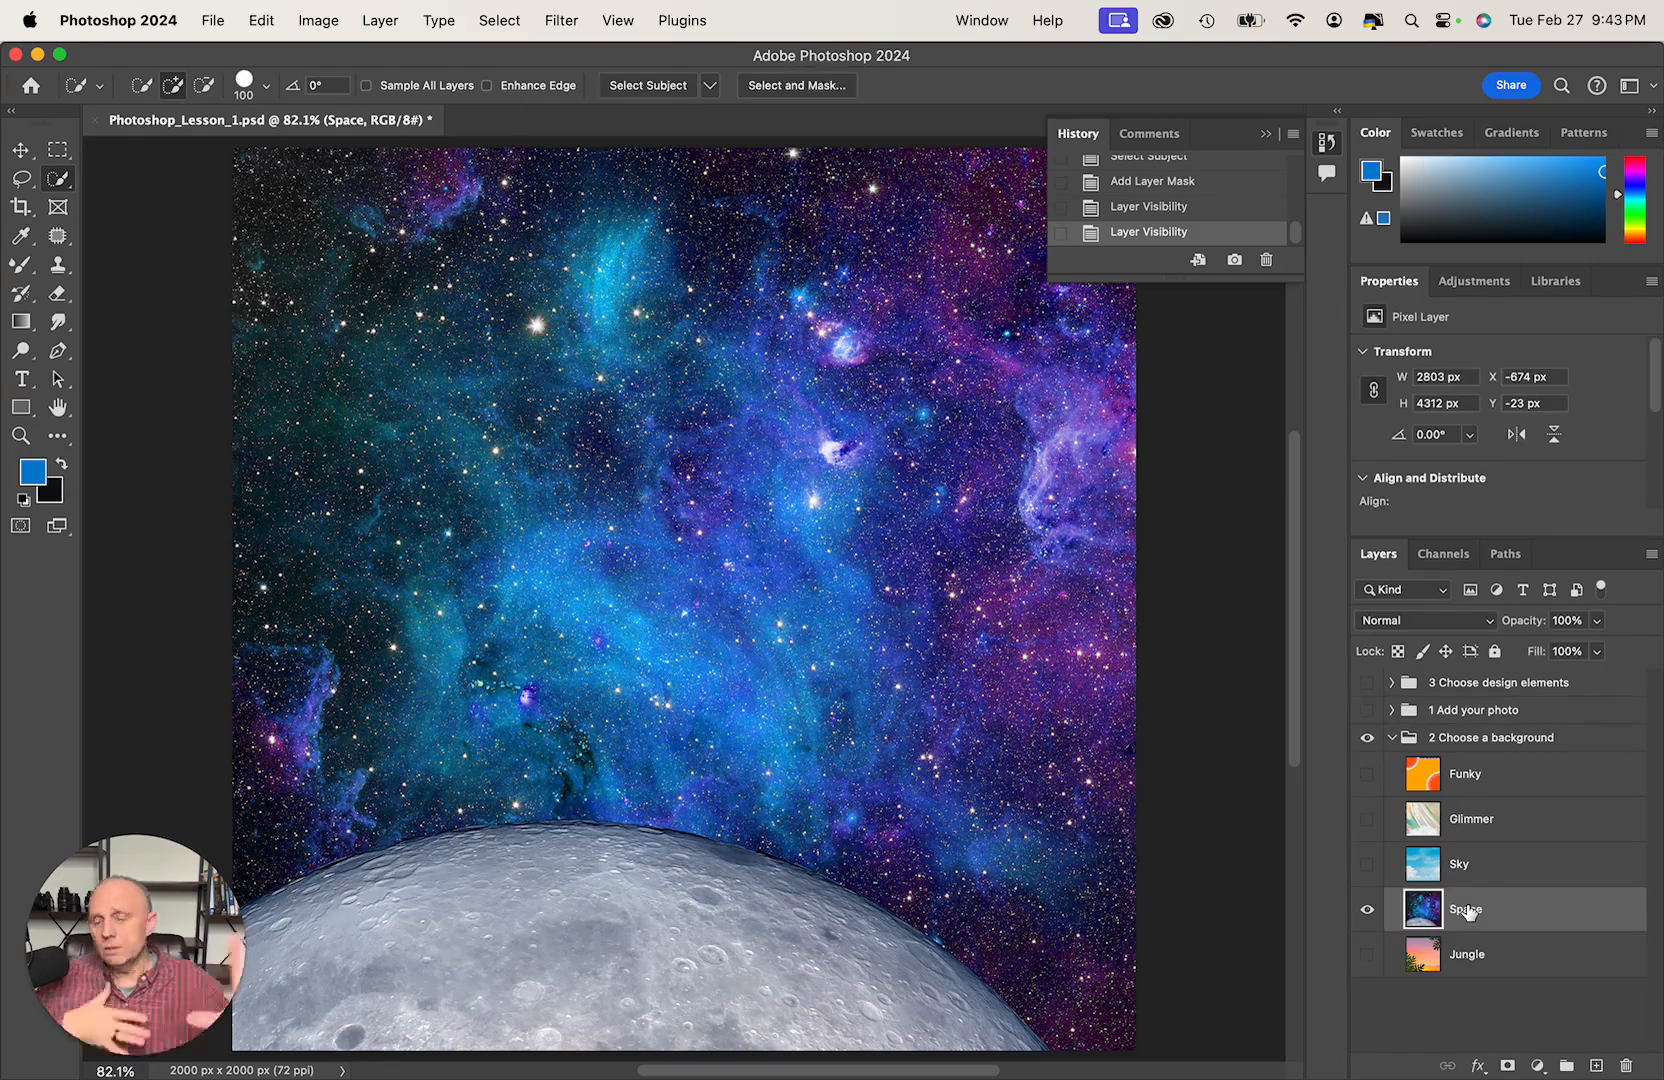
pyautogui.click(1368, 711)
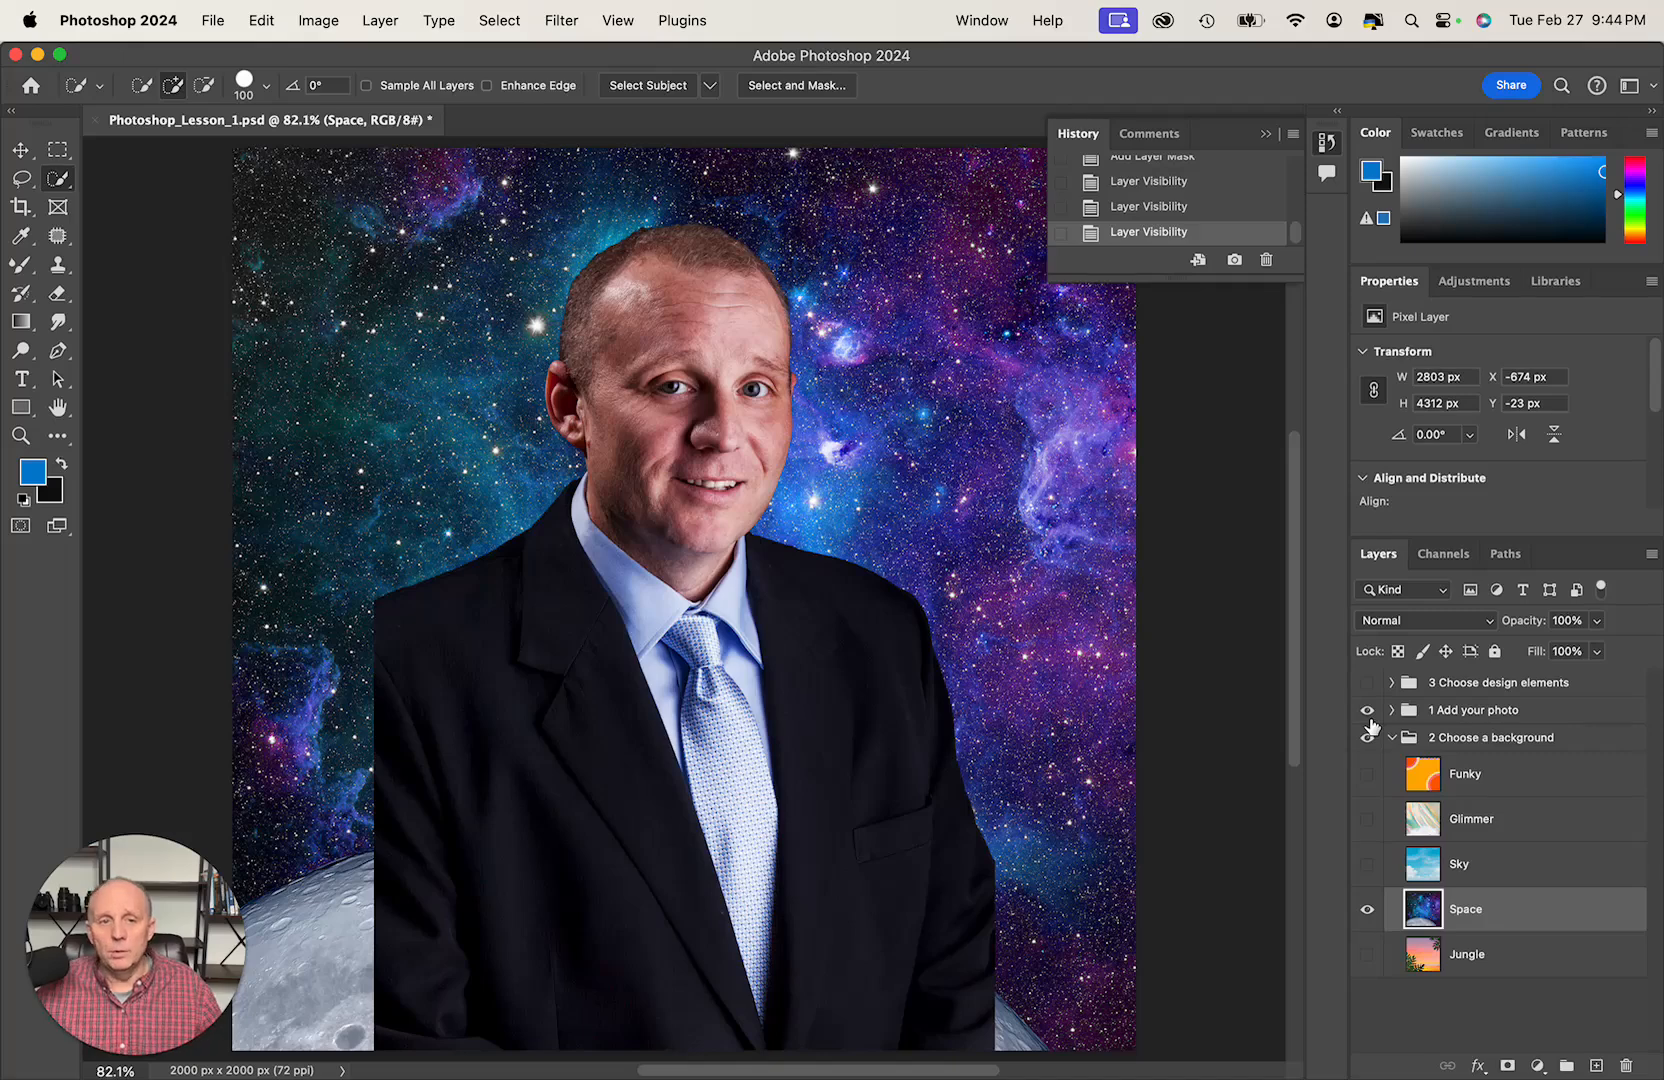
pyautogui.click(1368, 712)
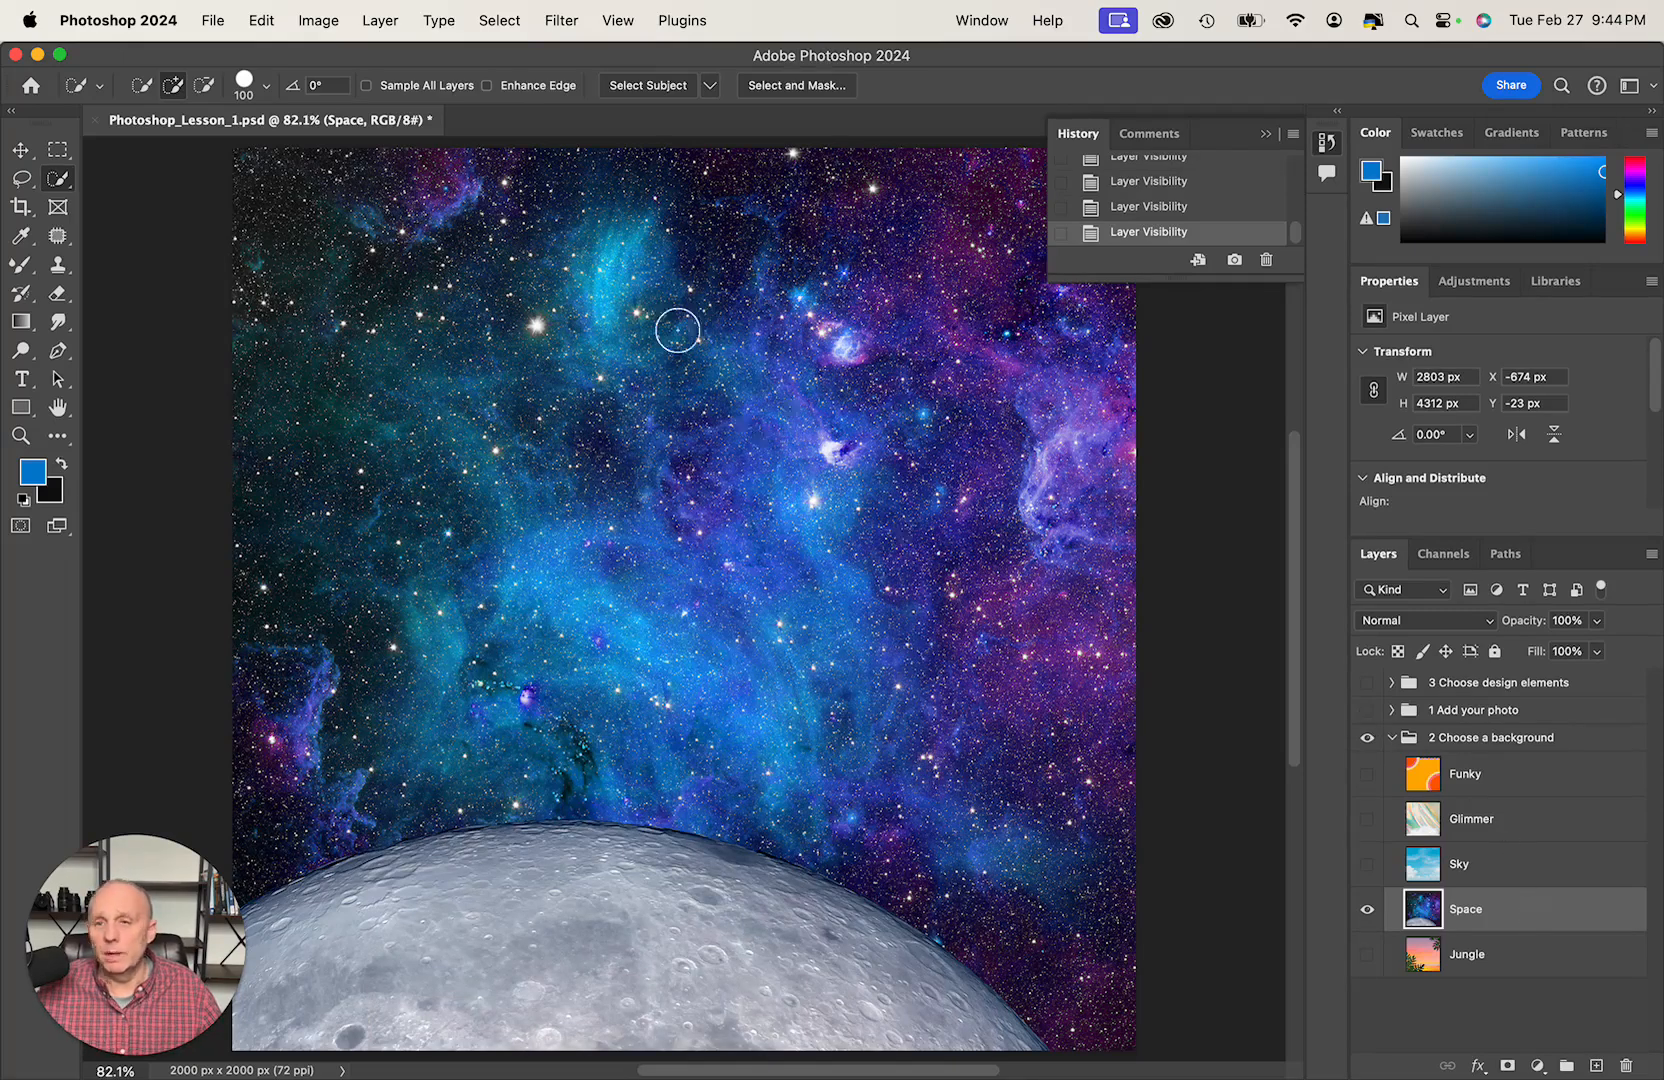
# - Select the whole moon on the Space layer with the Quick Selection tool and copy it to a new layer
pyautogui.moveTo(407, 835)
pyautogui.mouseDown()
pyautogui.moveTo(423, 900)
pyautogui.moveTo(280, 918)
pyautogui.moveTo(616, 903)
pyautogui.moveTo(779, 951)
pyautogui.moveTo(830, 993)
pyautogui.mouseUp()
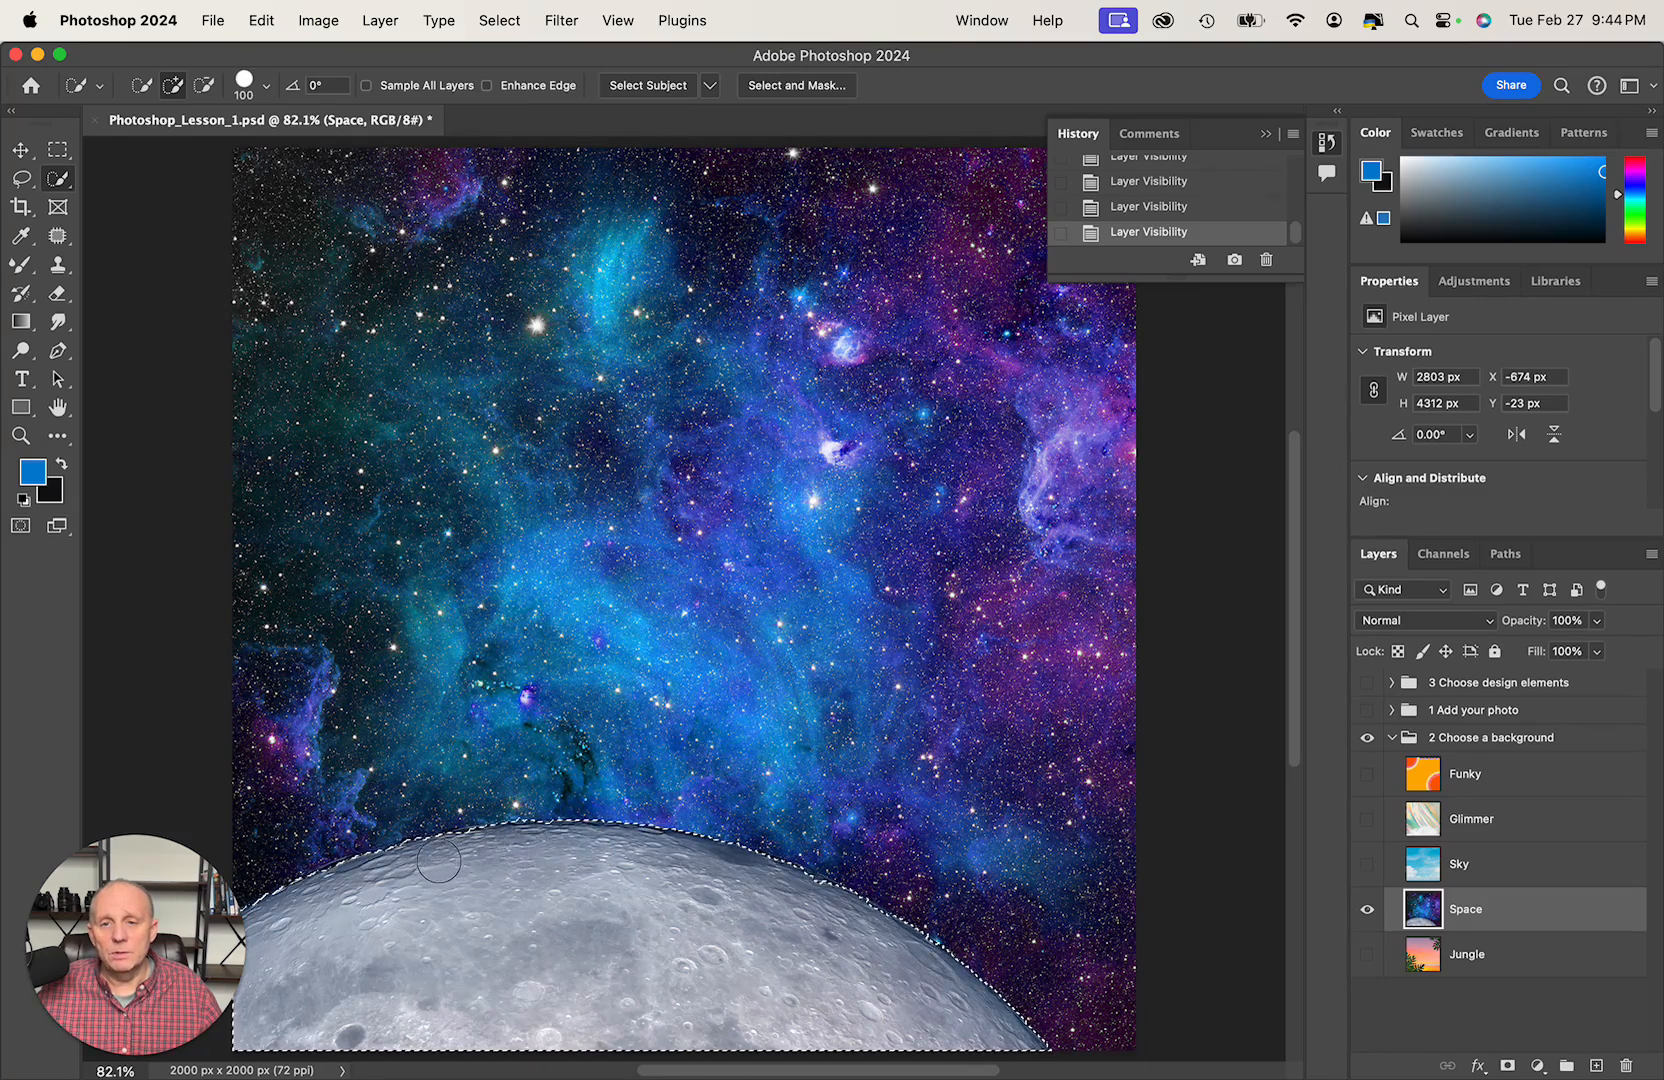
pyautogui.moveTo(334, 893); pyautogui.dragTo(353, 954)
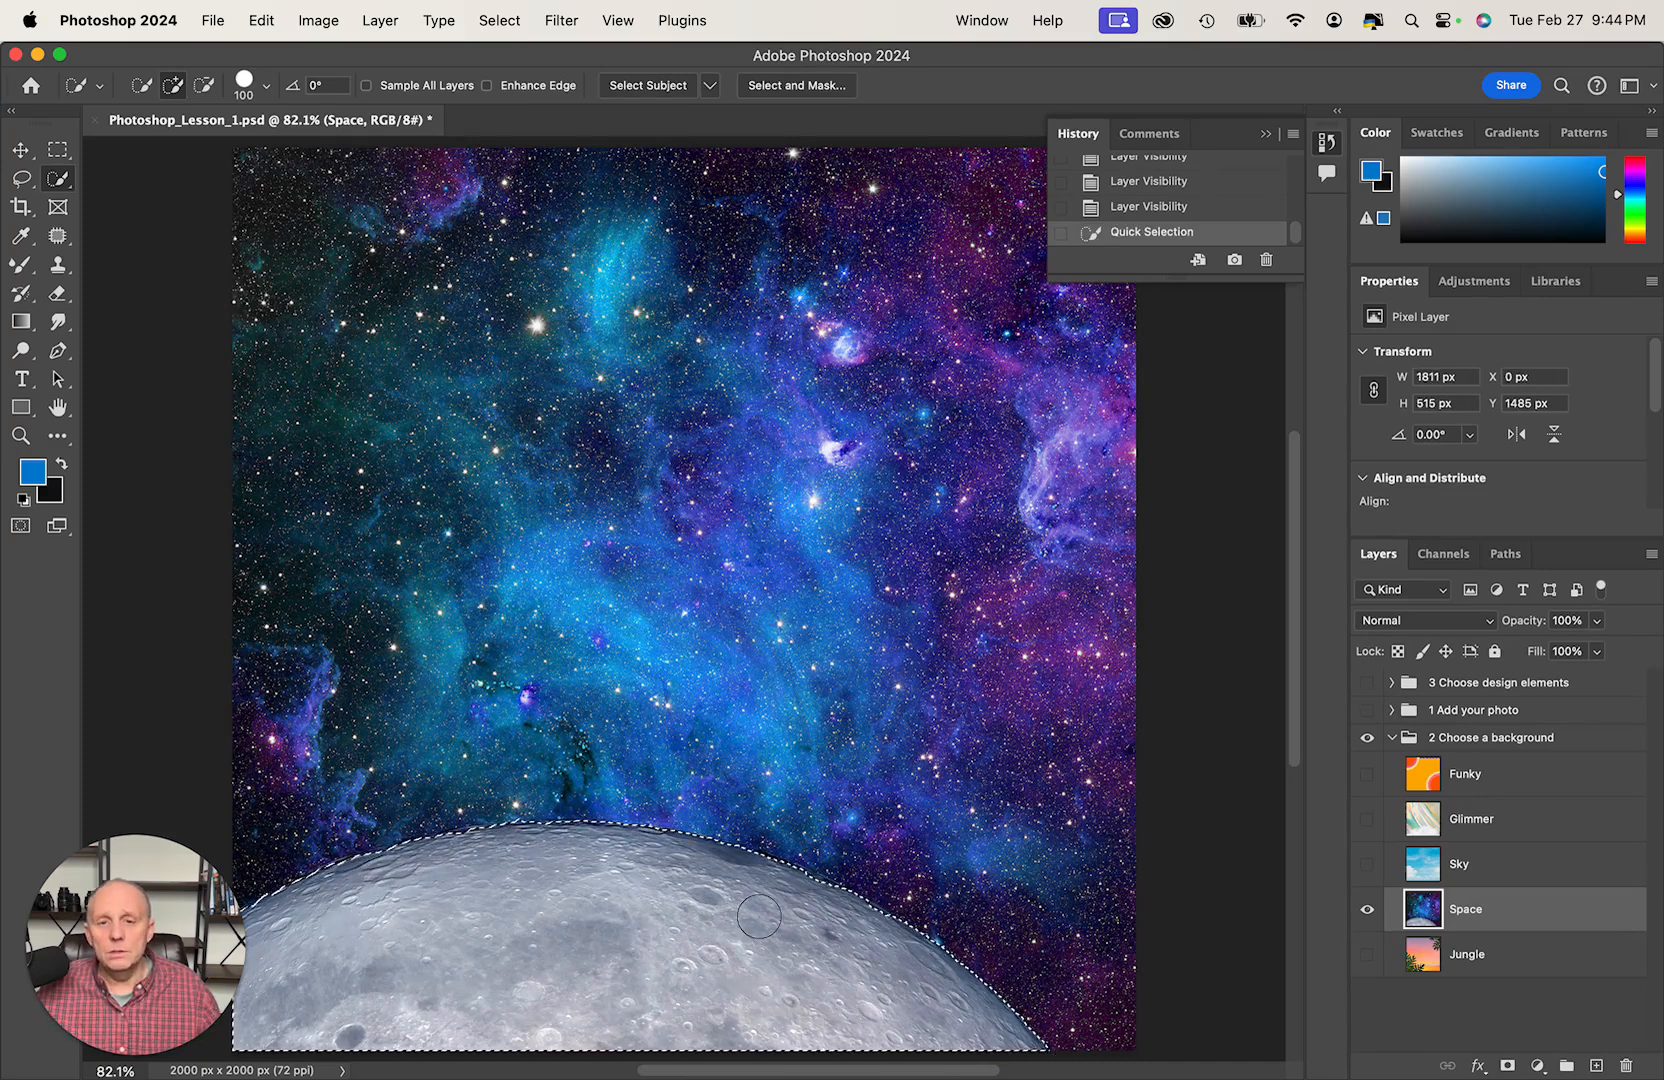
pyautogui.rightClick(699, 913)
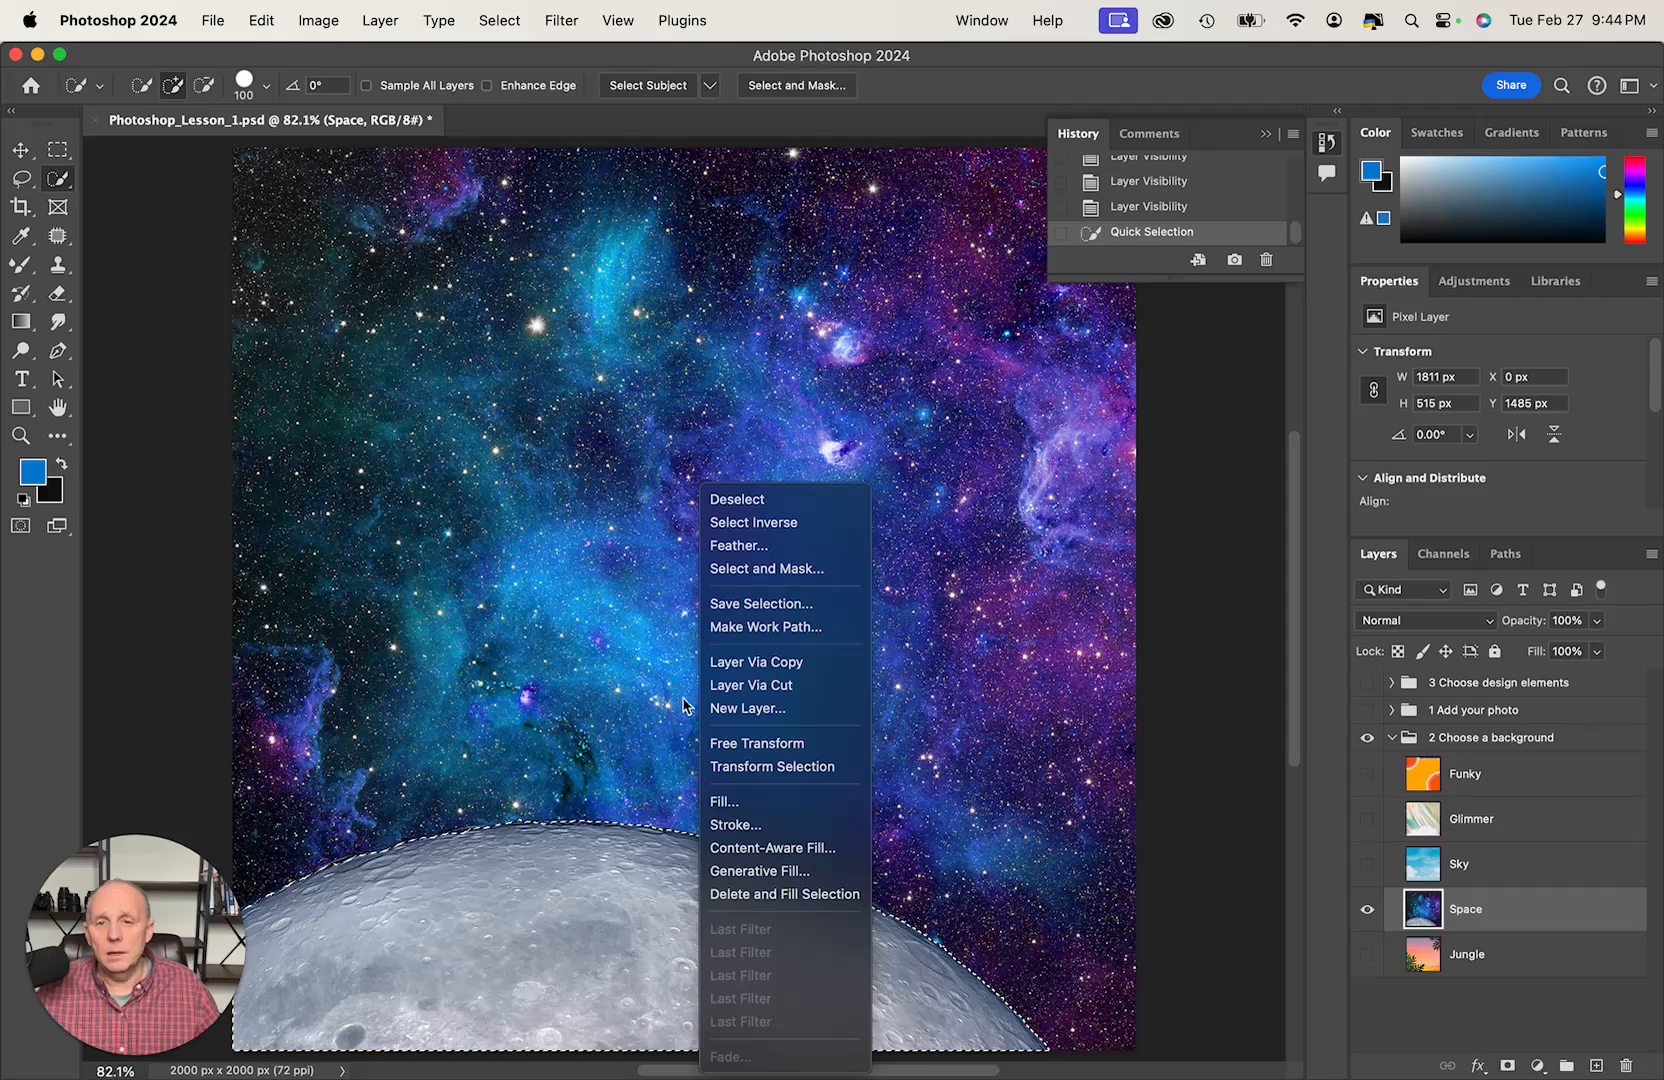
pyautogui.click(735, 665)
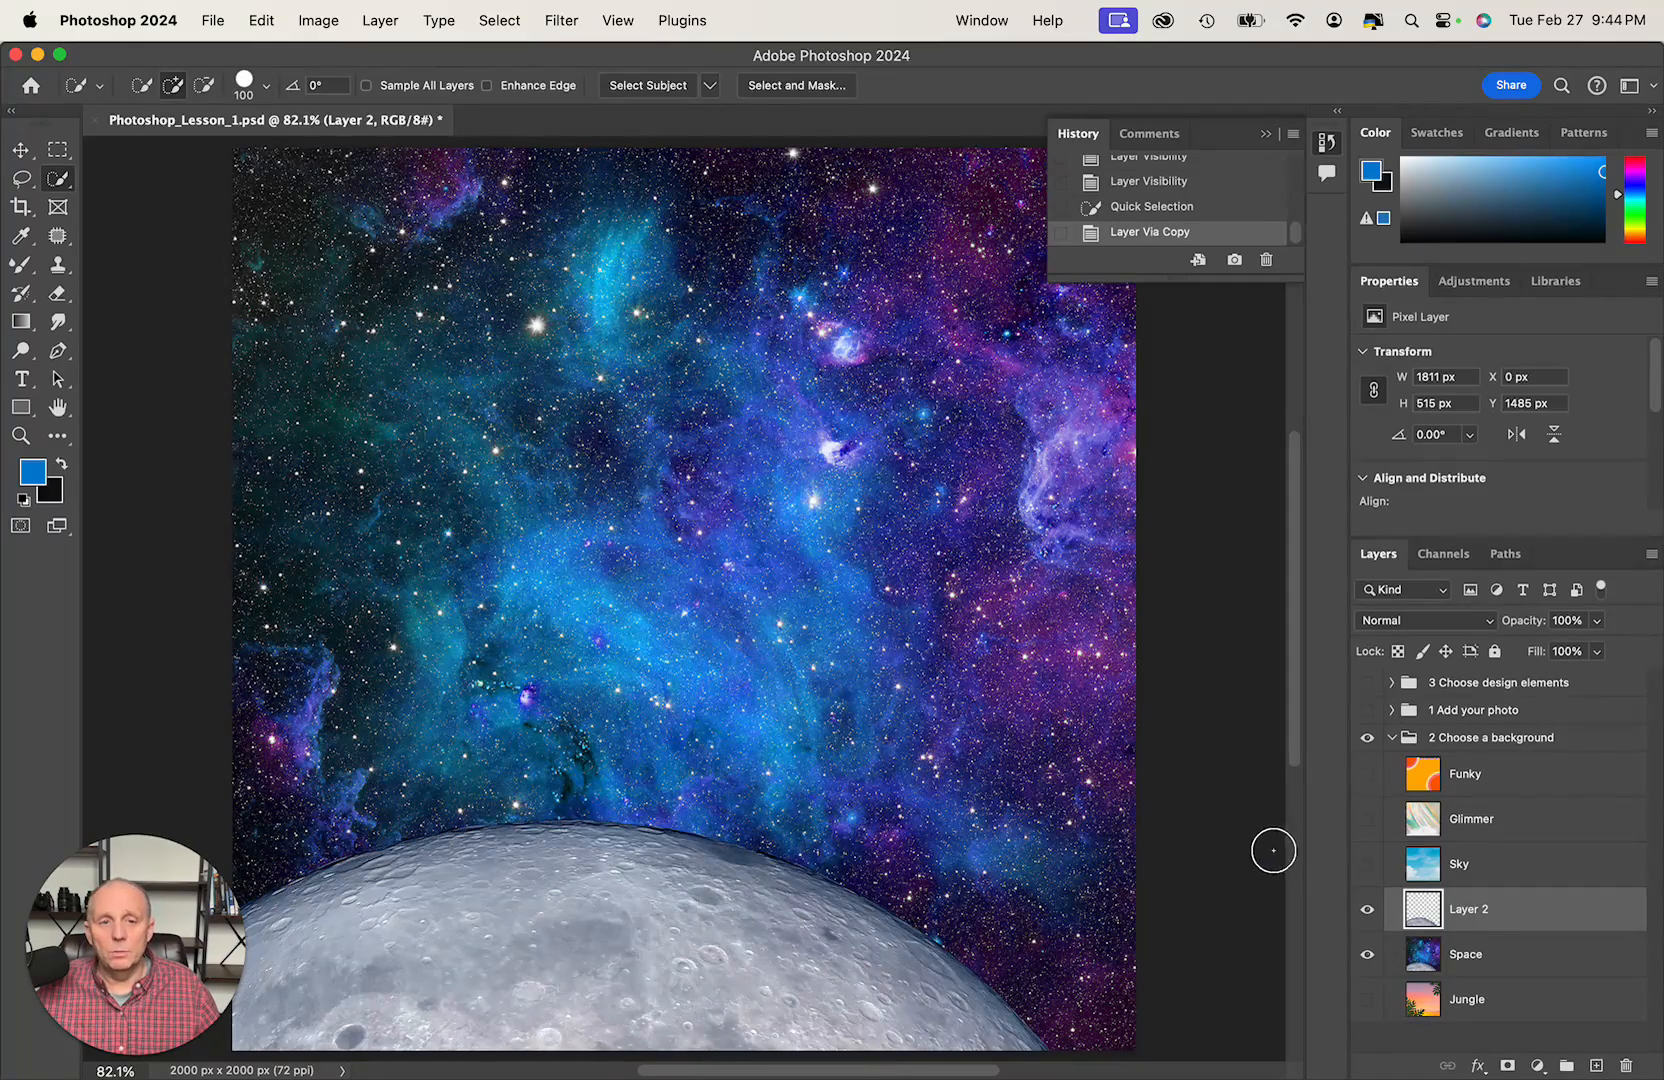
# - Hide the copied moon layer, keep Space visible, and move the moon layer into the 1 Add your photo group
pyautogui.click(1368, 911)
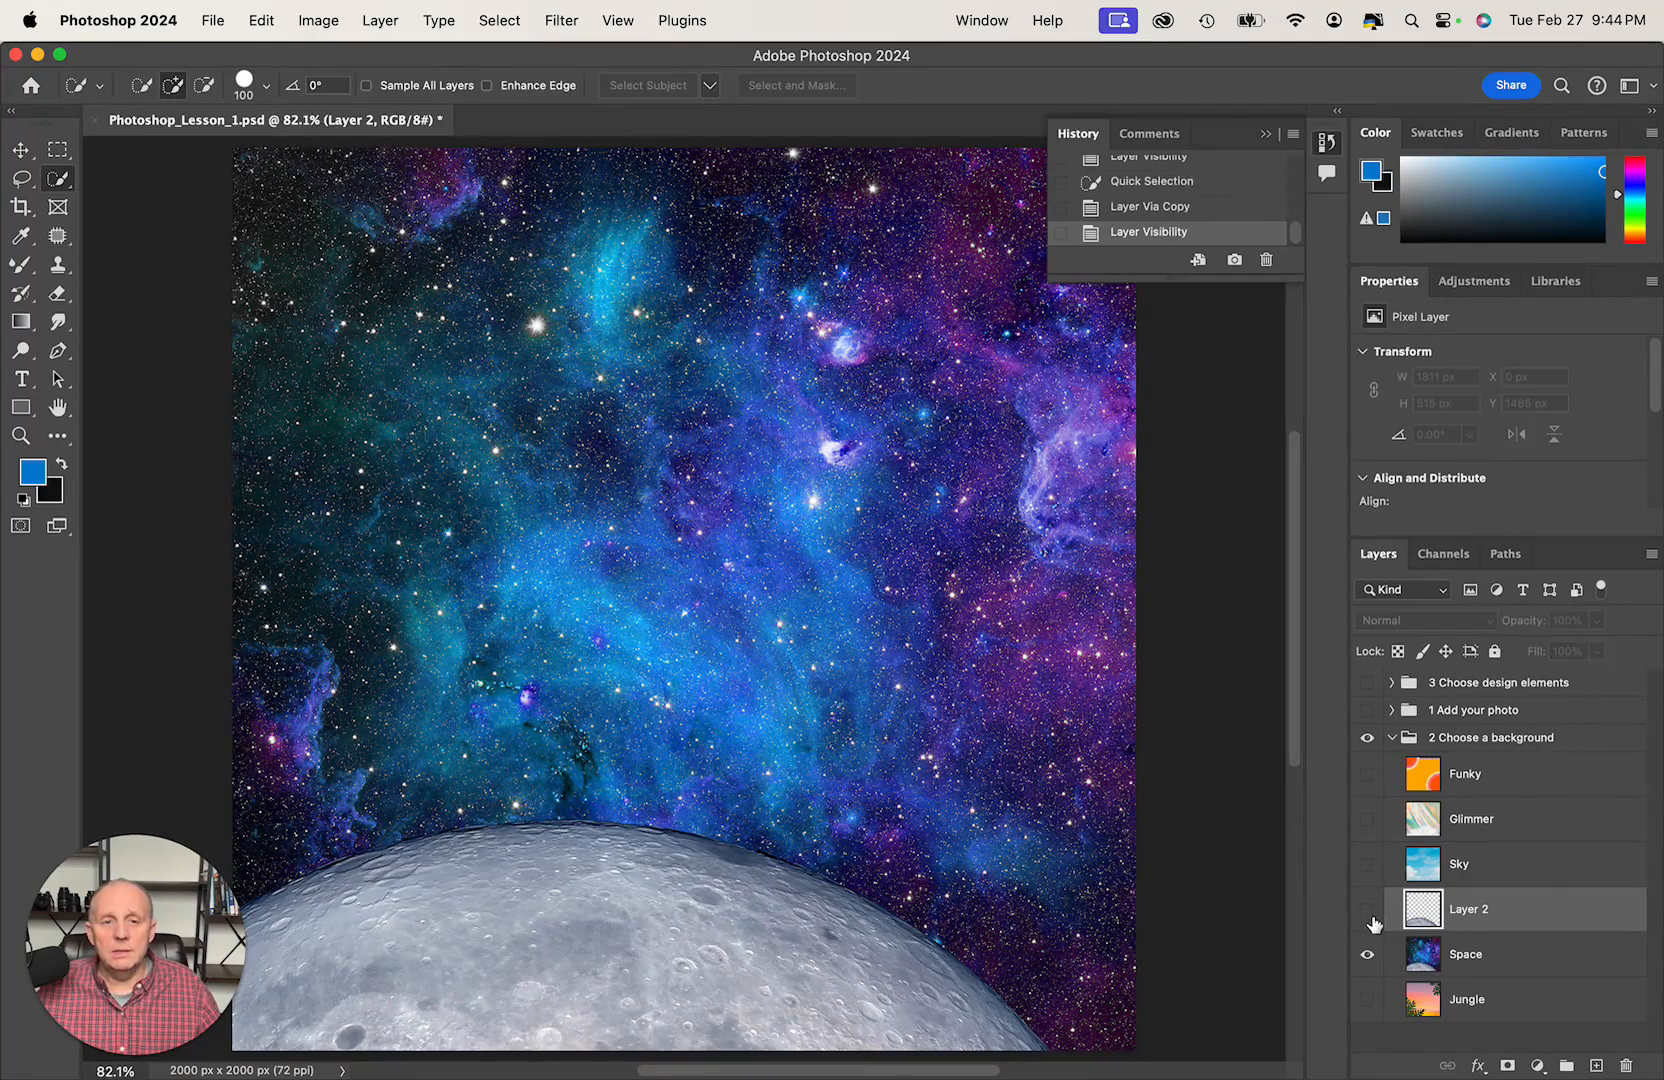
pyautogui.click(1368, 955)
pyautogui.click(1368, 955)
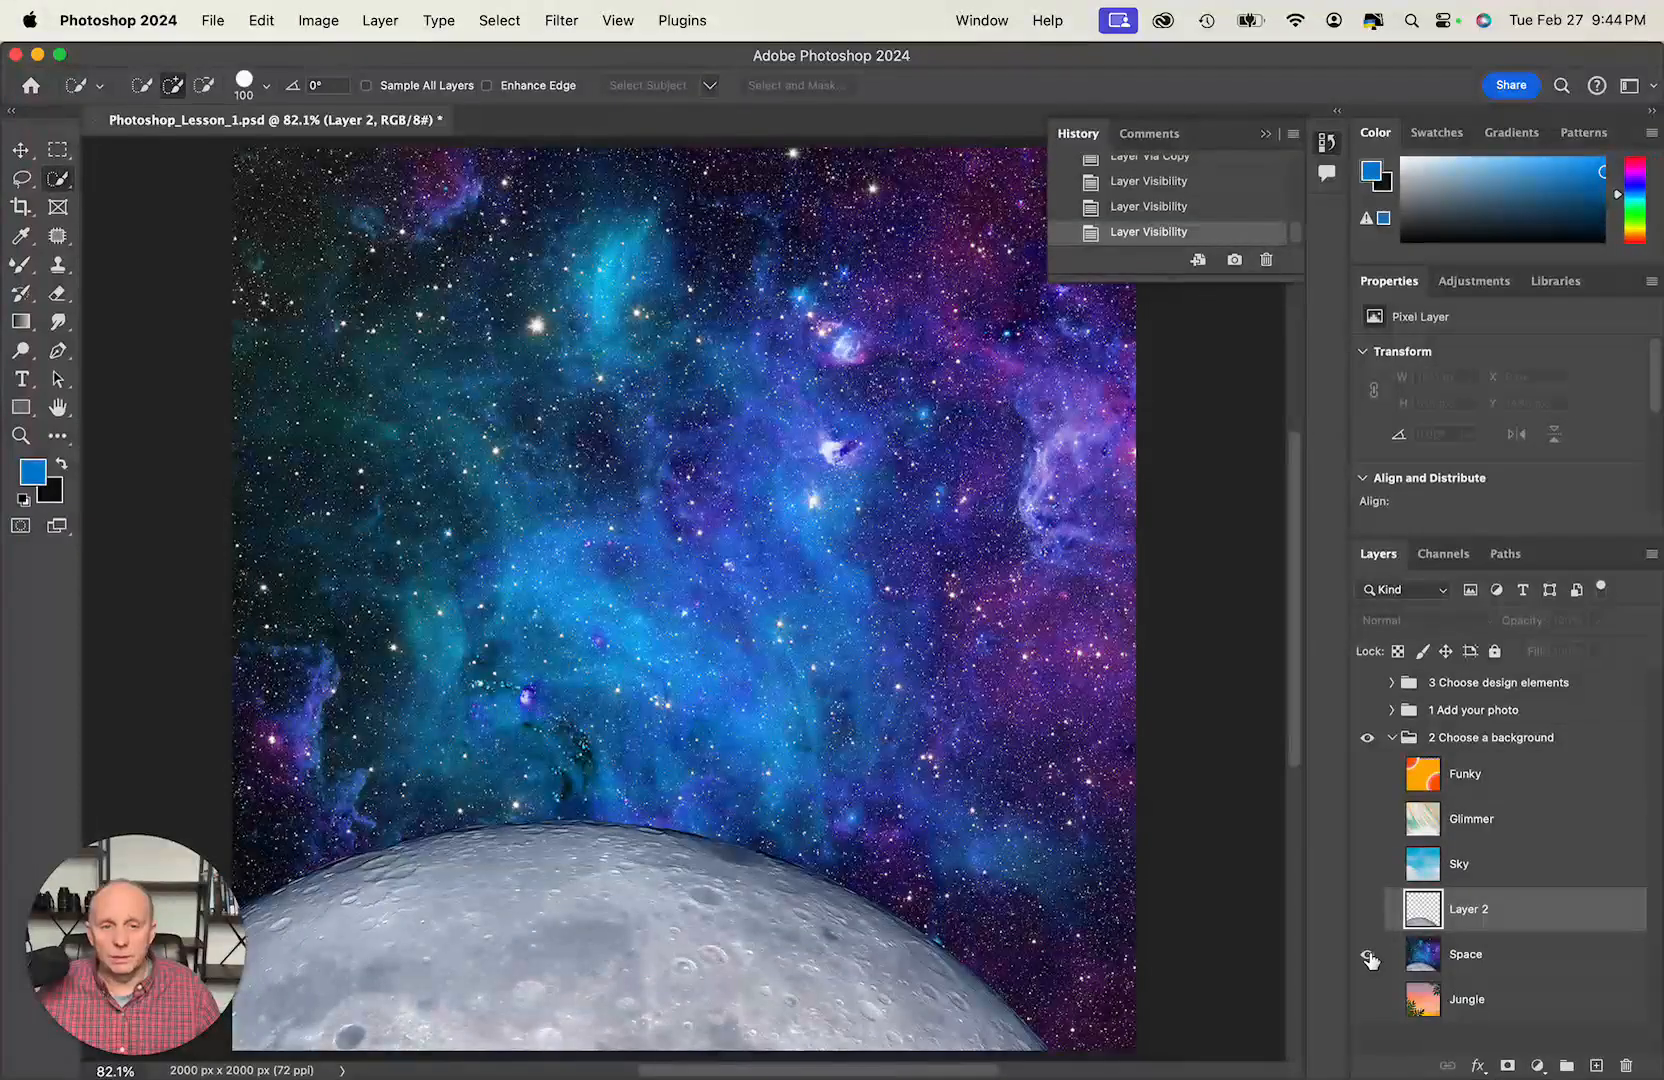
pyautogui.click(1368, 910)
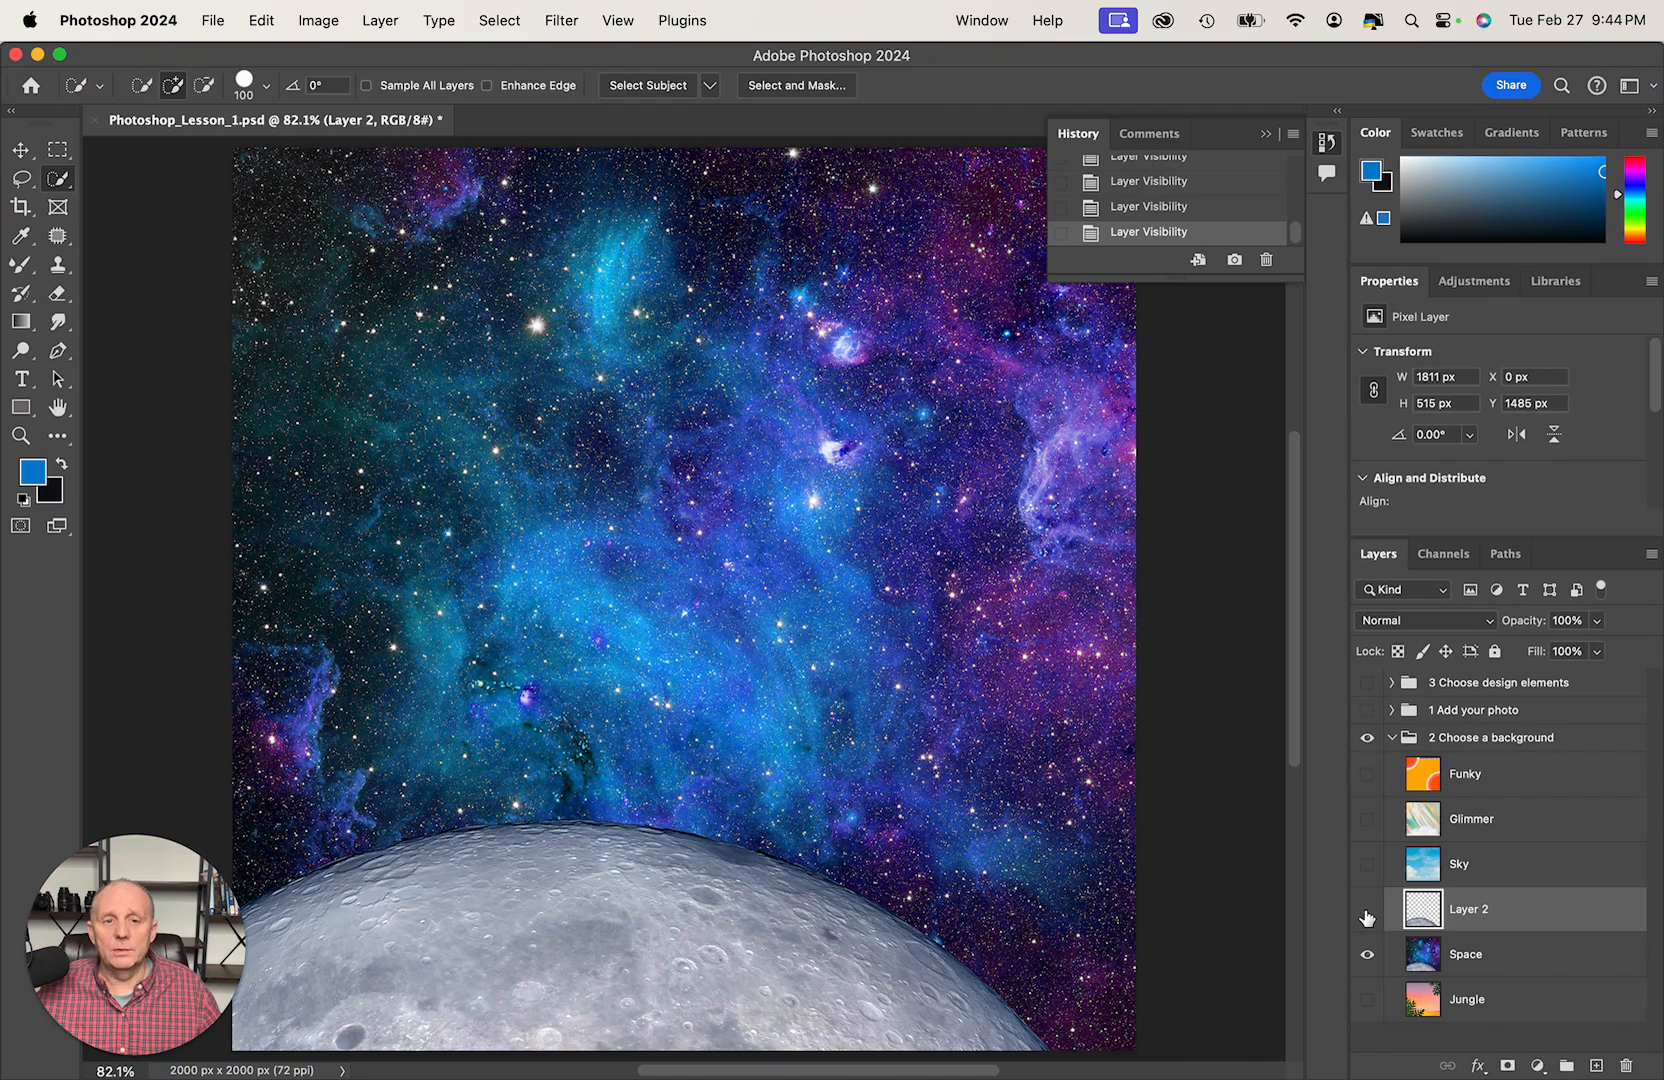
pyautogui.click(1367, 912)
pyautogui.moveTo(1550, 905); pyautogui.dragTo(1501, 713)
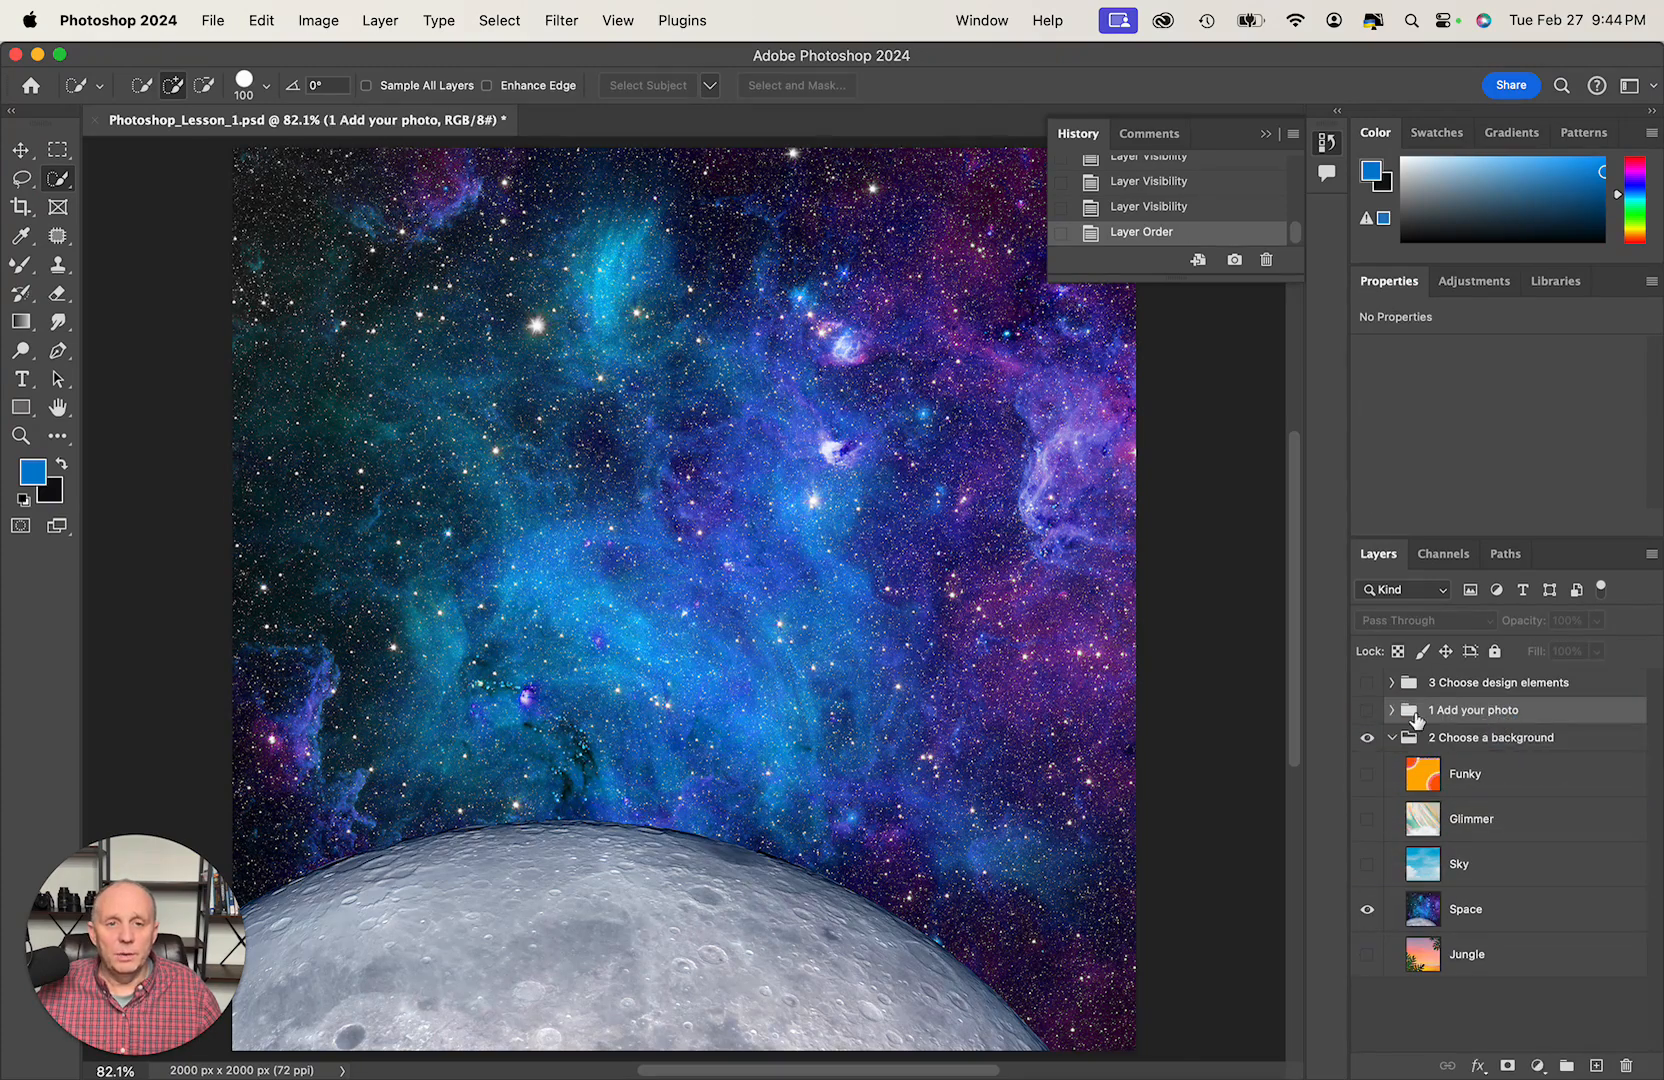
# - Show and expand the 1 Add your photo group, and make the moon on Layer 1 visible in front of the portrait
pyautogui.click(1367, 710)
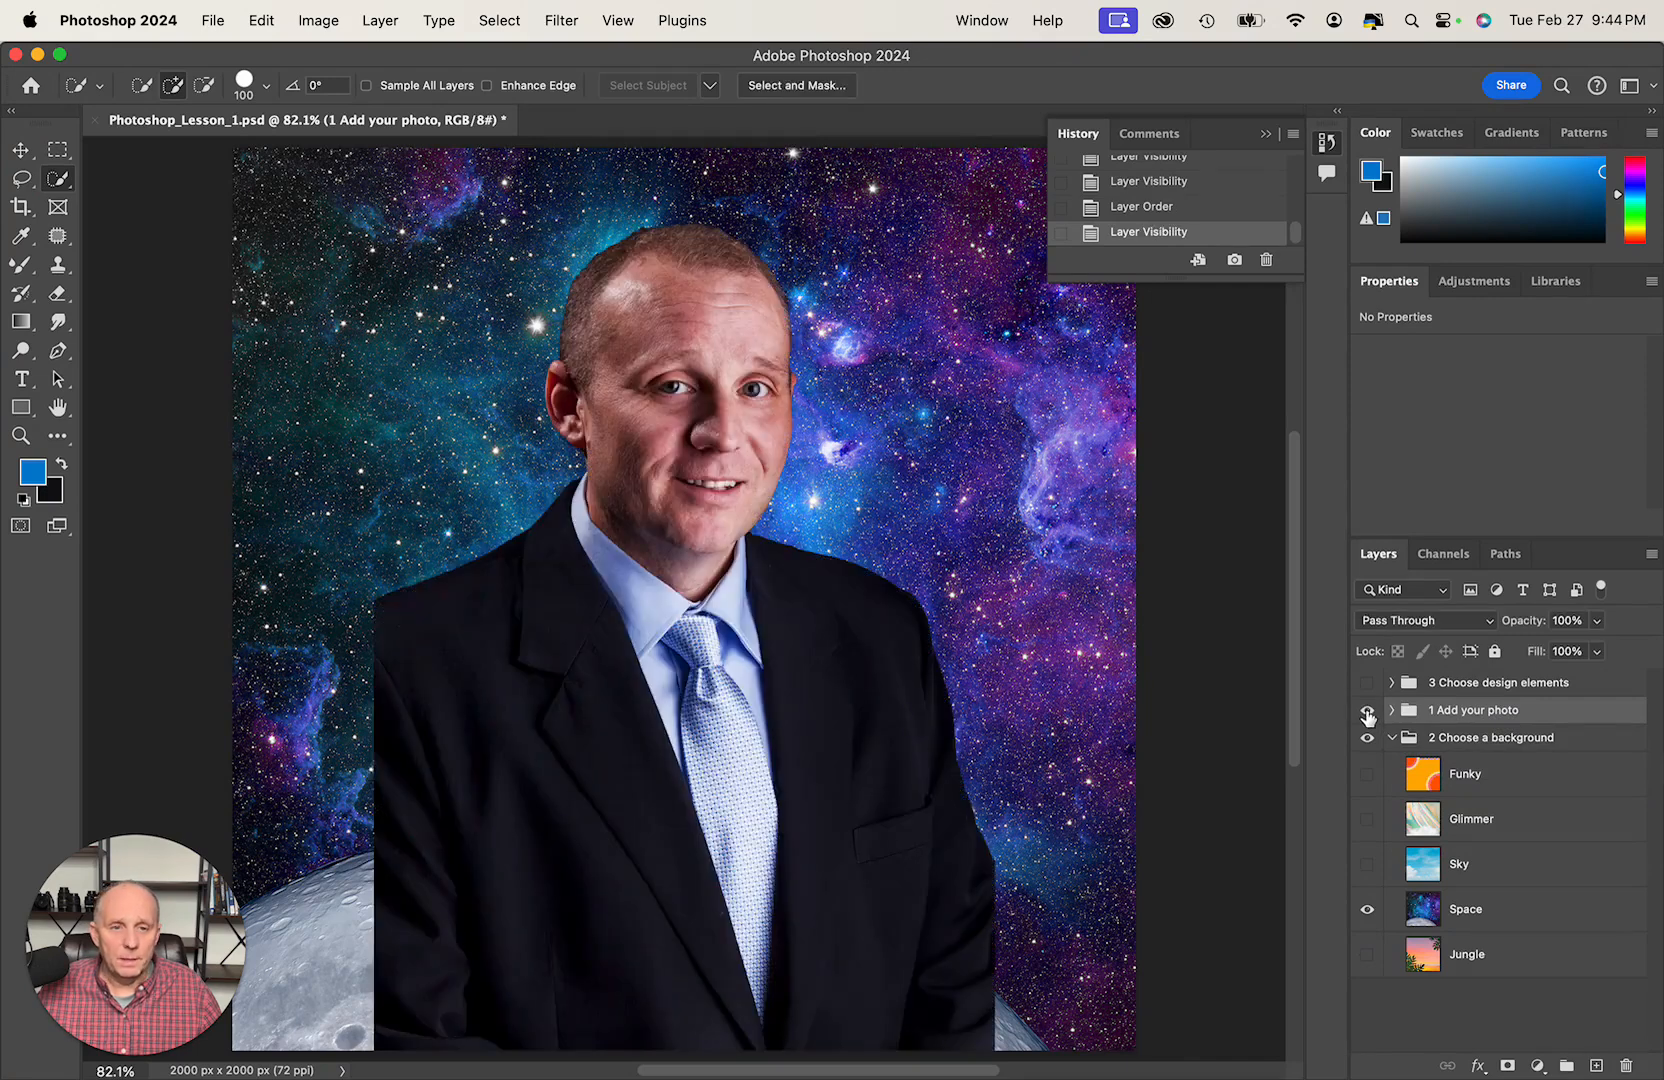
pyautogui.click(1393, 710)
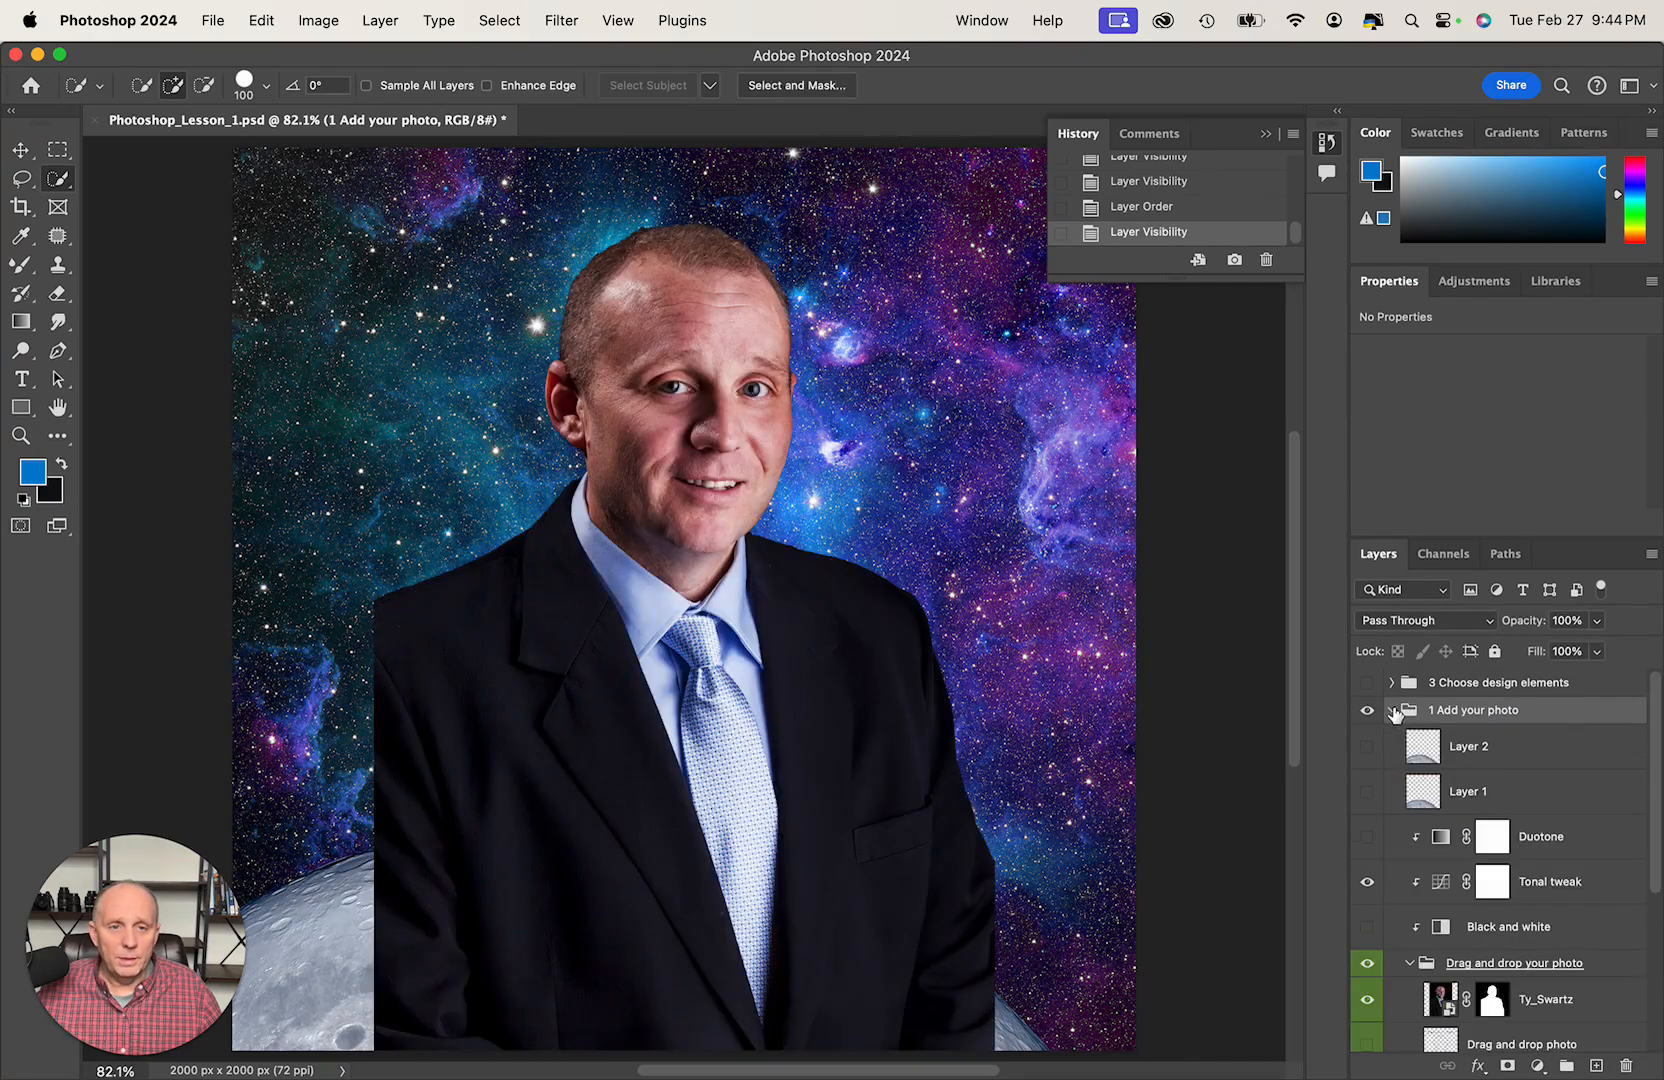
pyautogui.click(1368, 793)
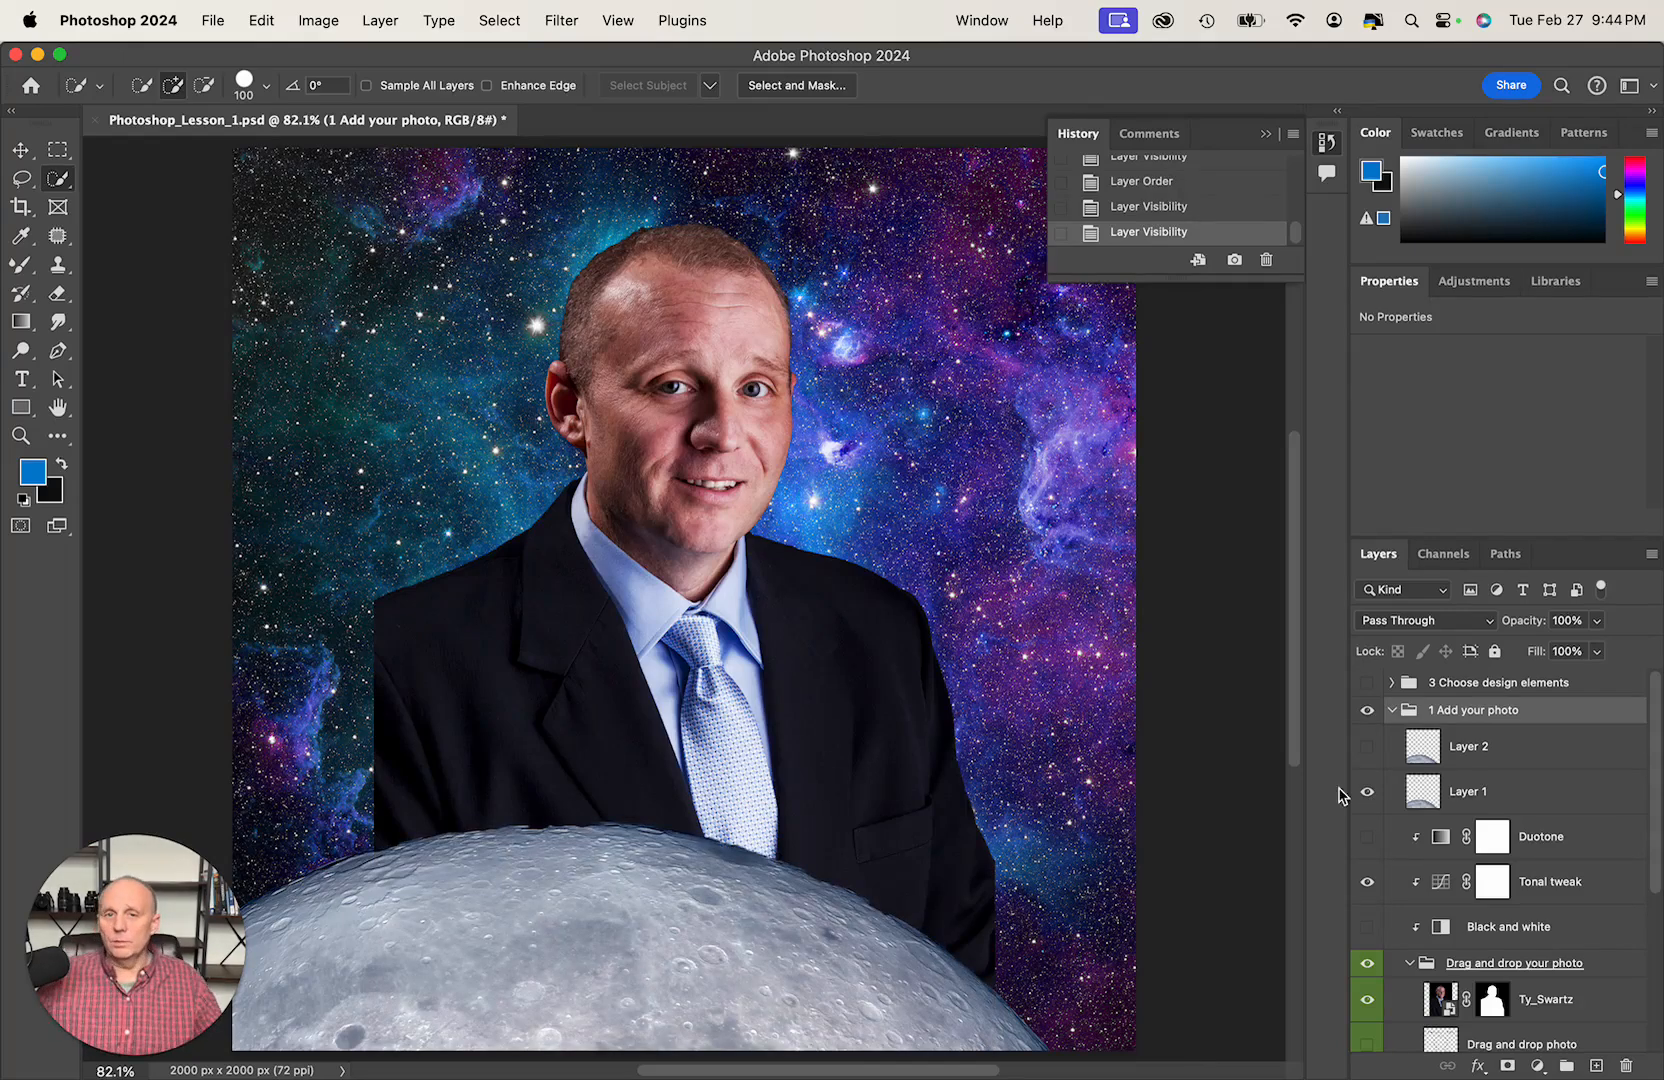
# - Scale the portrait layer to about 65% and place it behind the moon, centred at about X 1000 px, Y 1172 px
pyautogui.press('v')
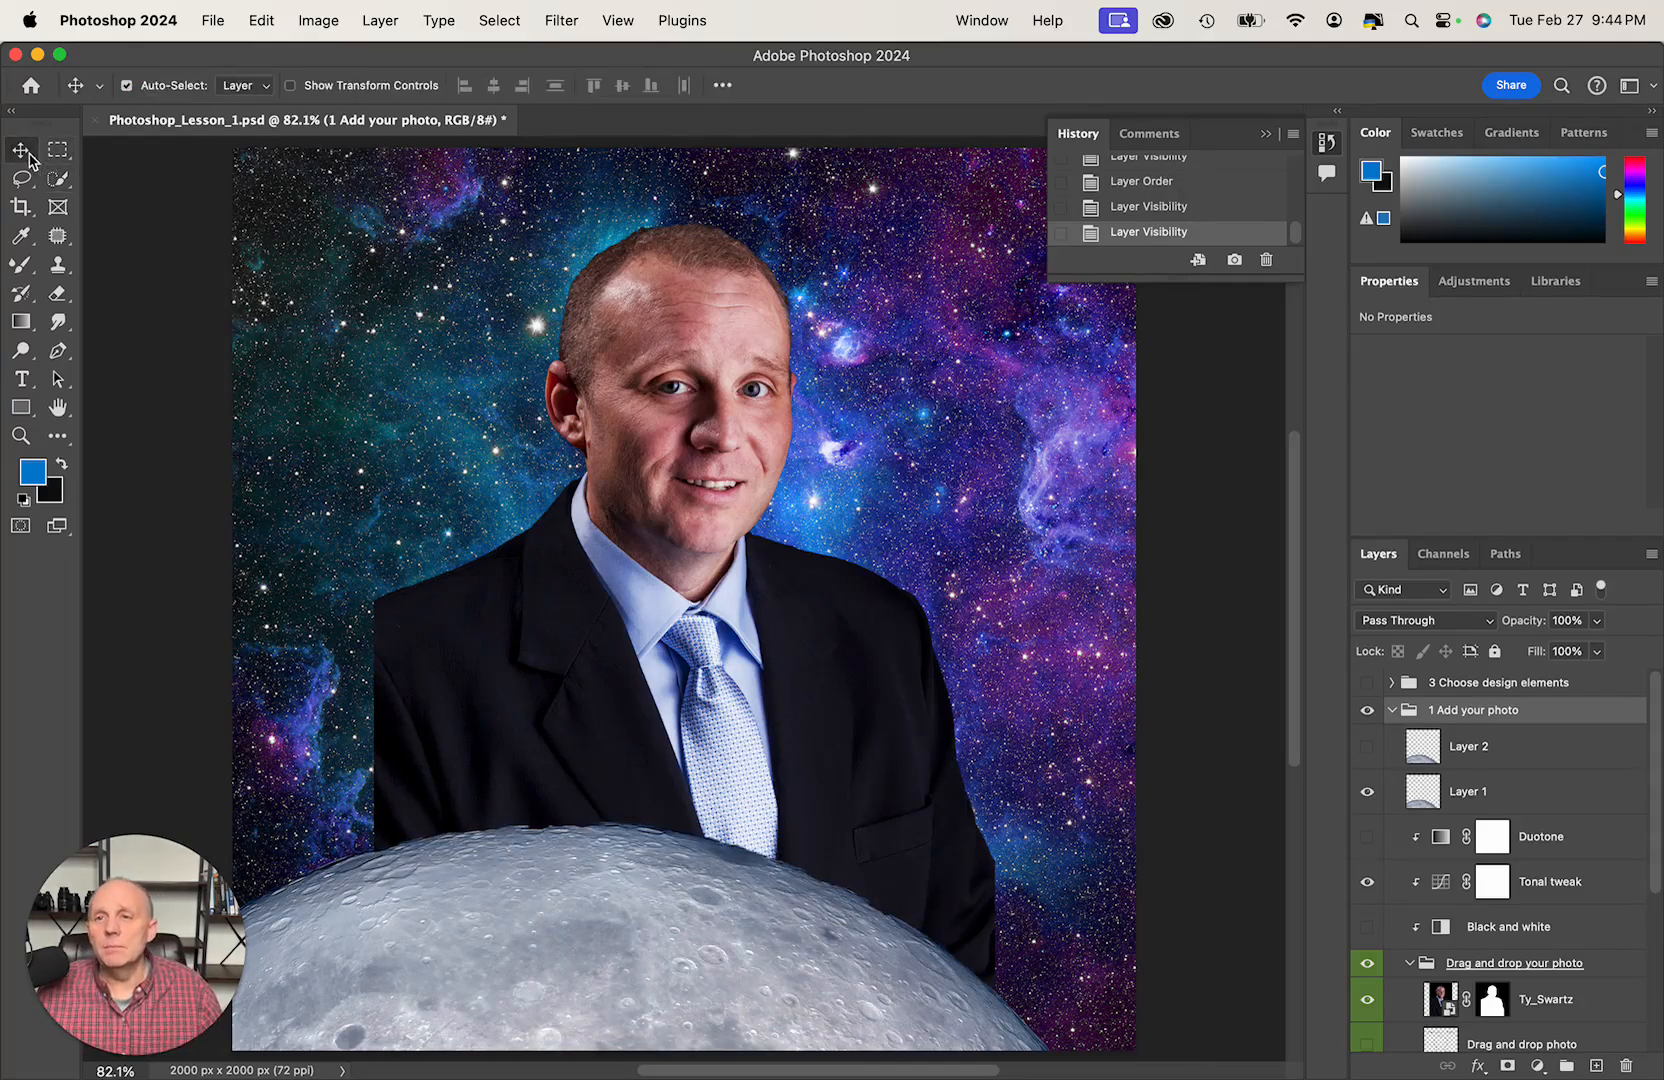
pyautogui.click(588, 433)
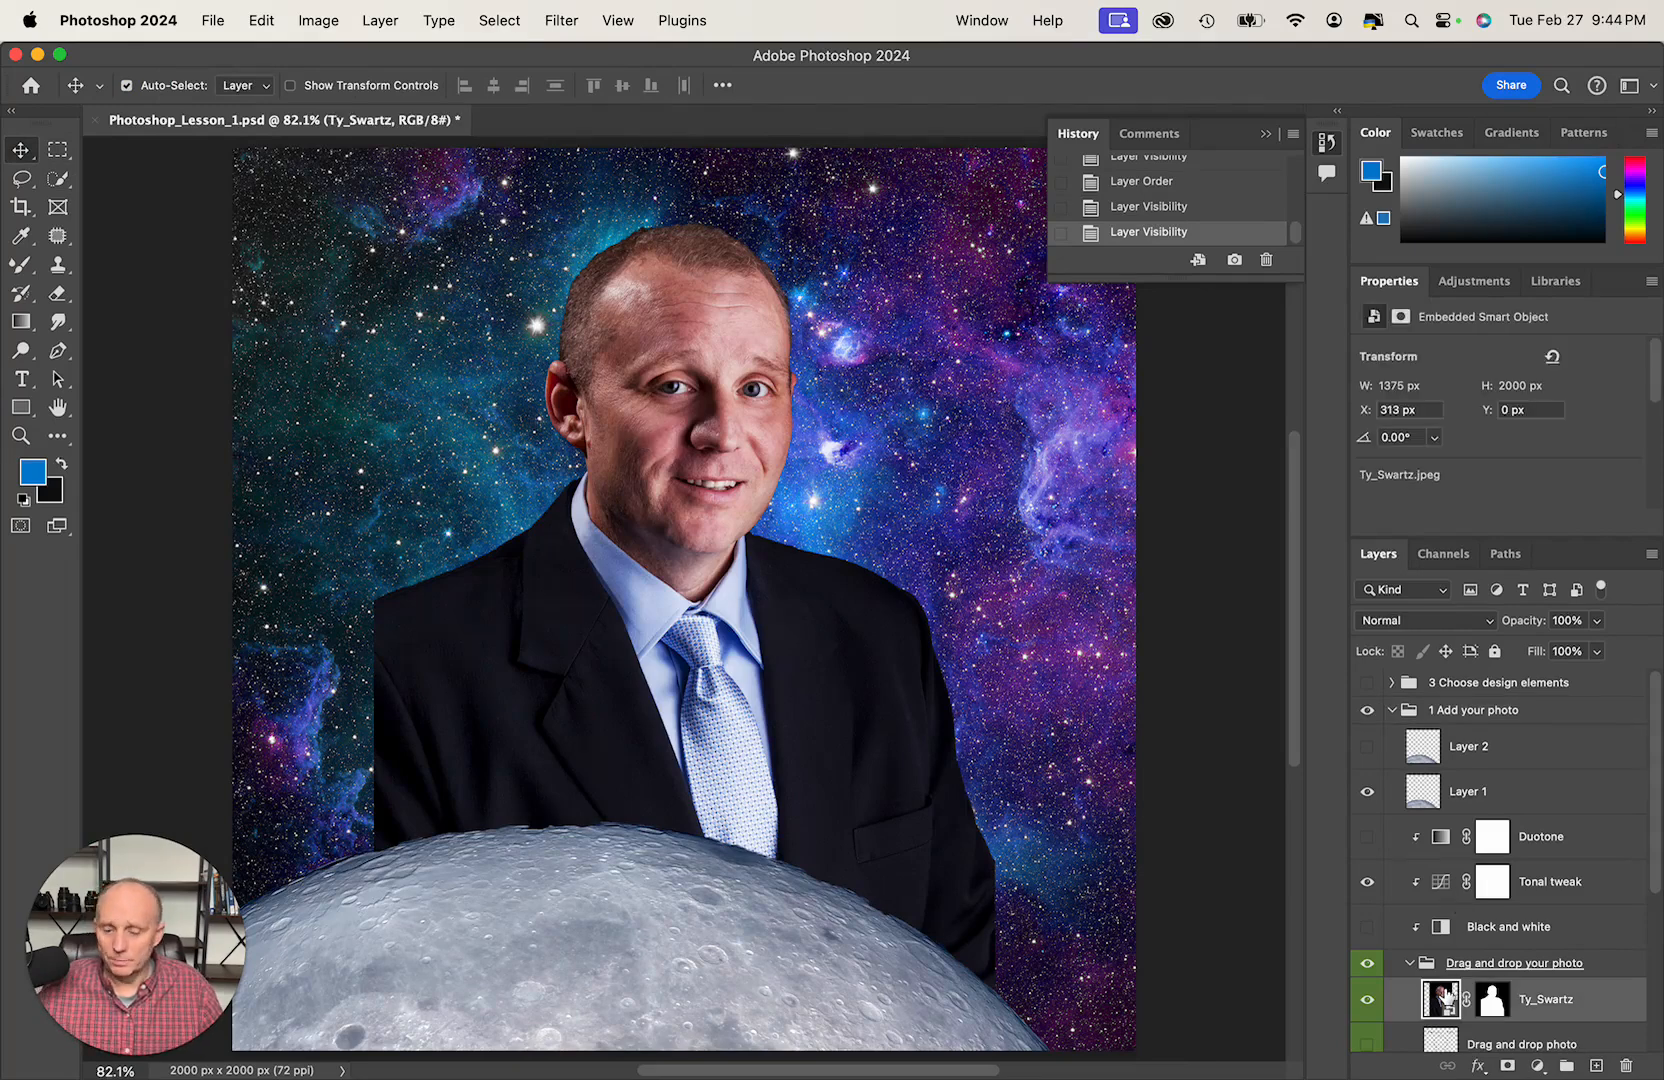
pyautogui.press('super+t')
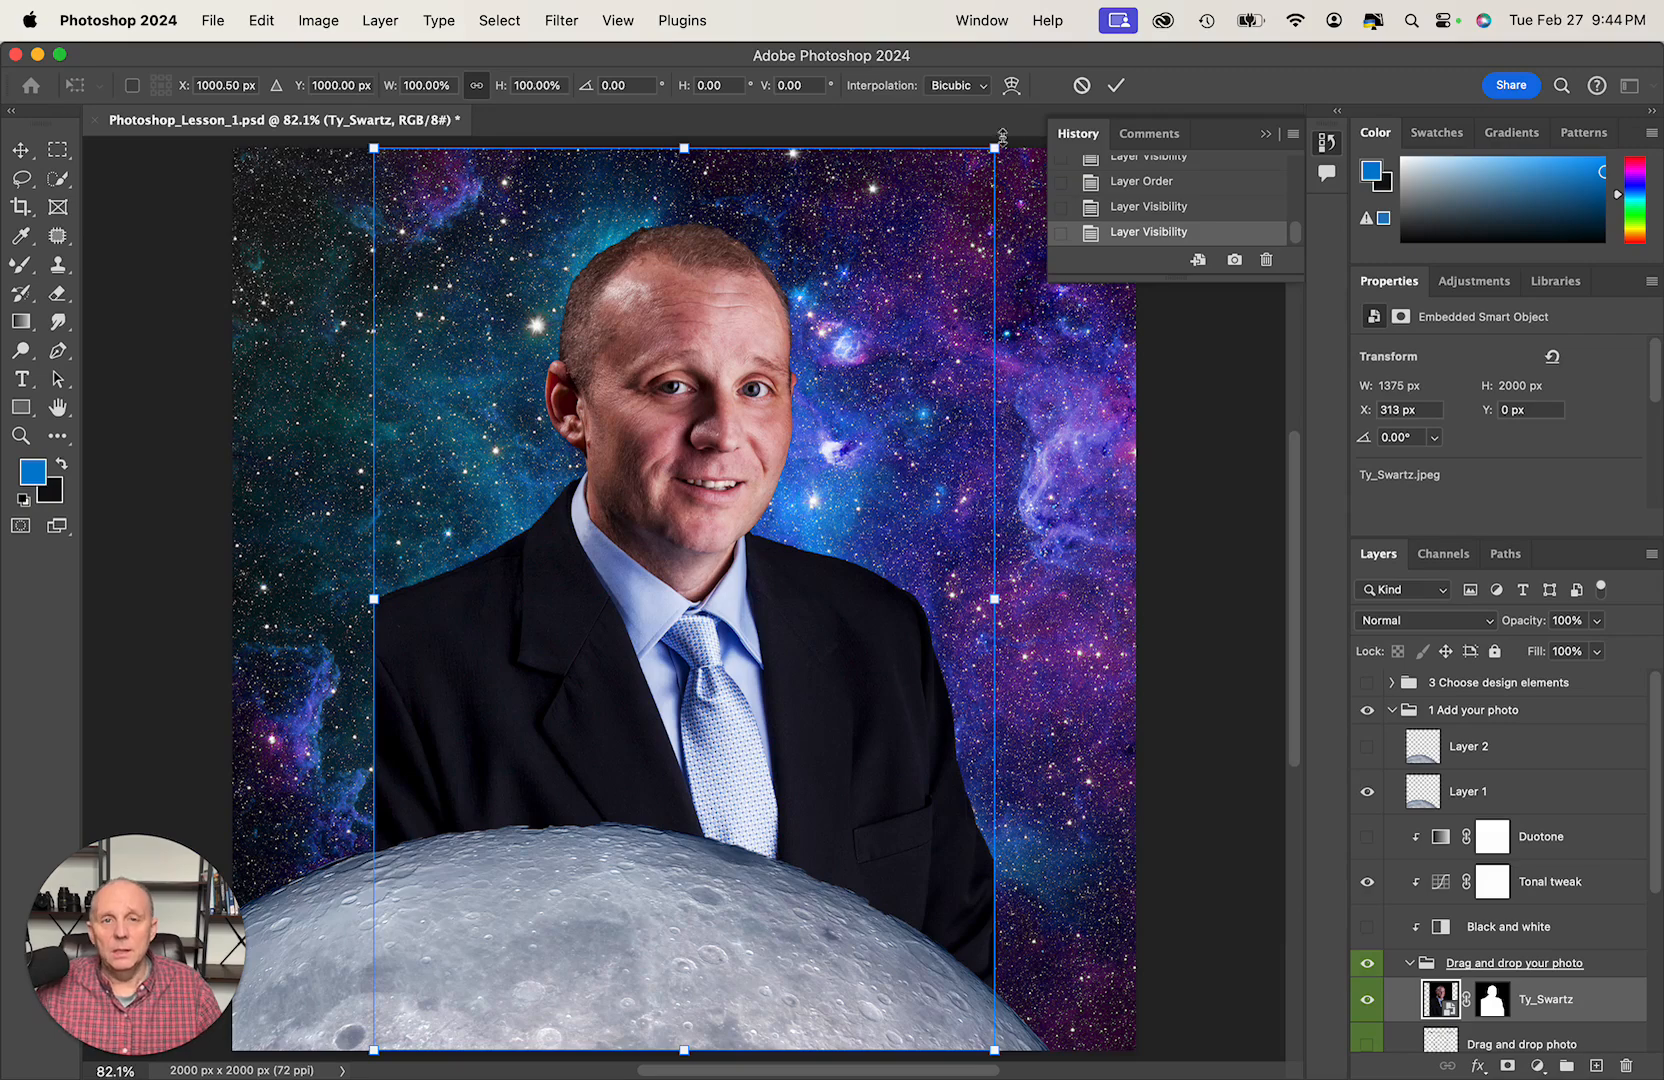
pyautogui.moveTo(994, 149); pyautogui.dragTo(826, 500)
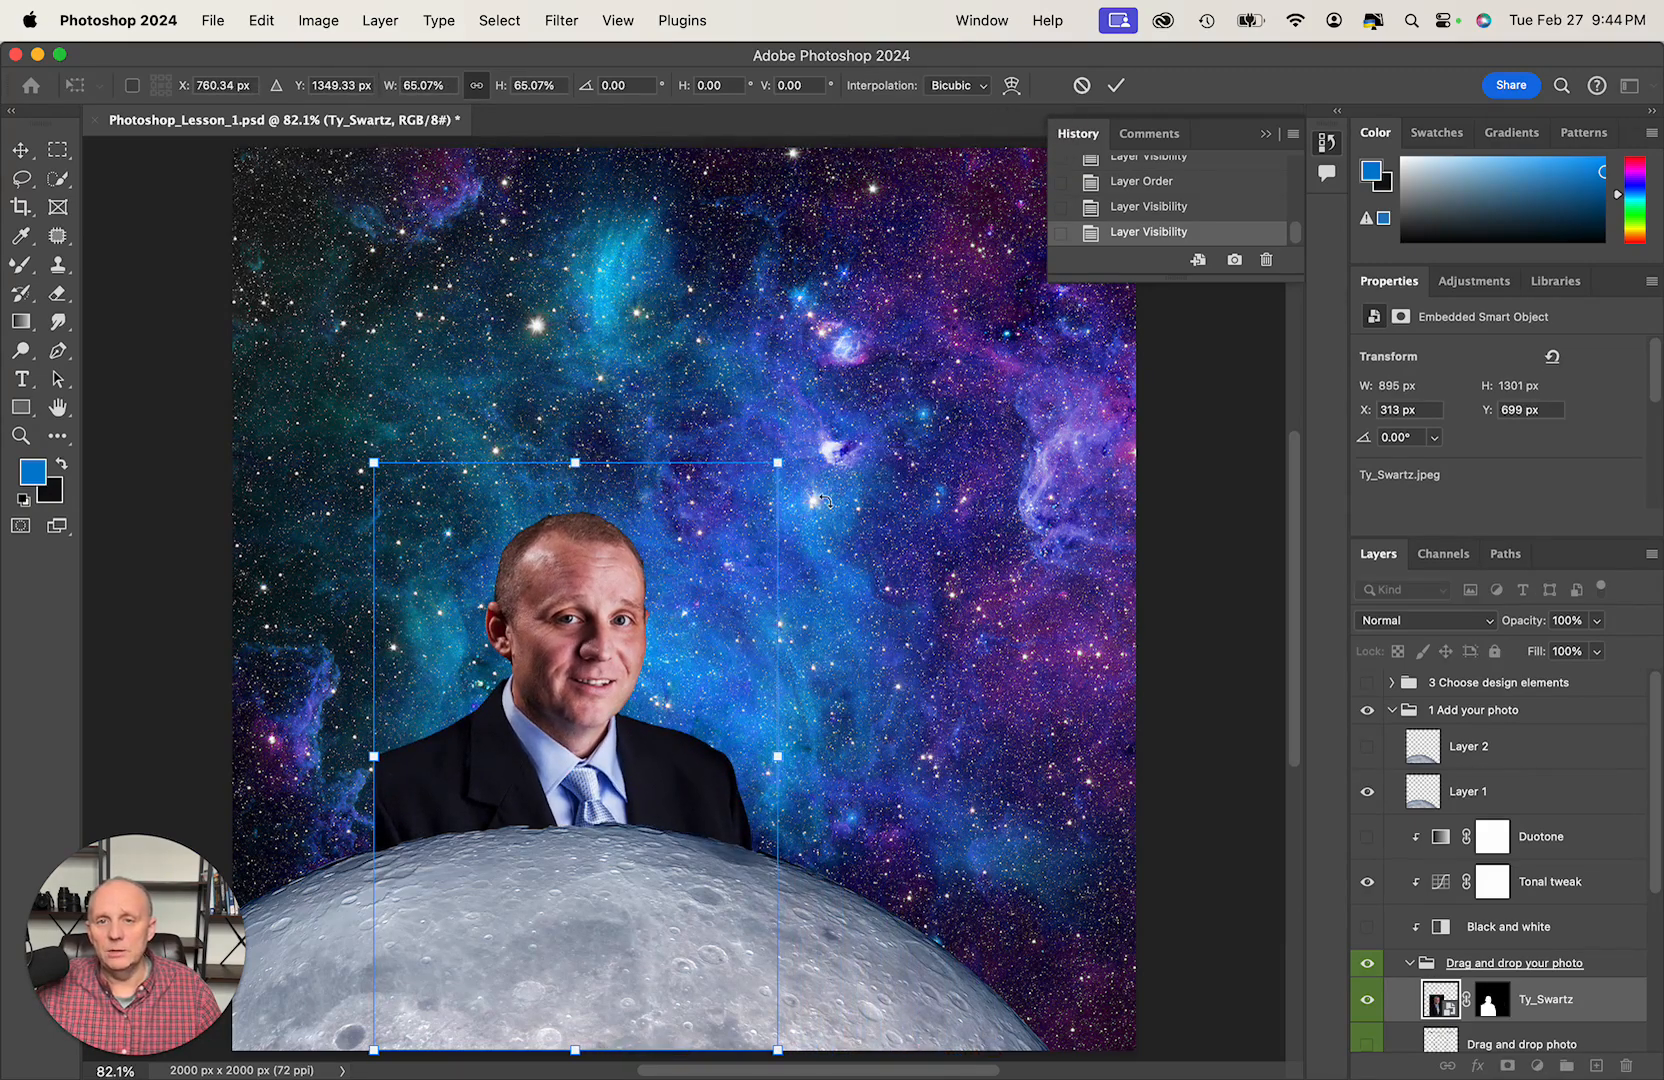
pyautogui.moveTo(609, 679); pyautogui.dragTo(720, 596)
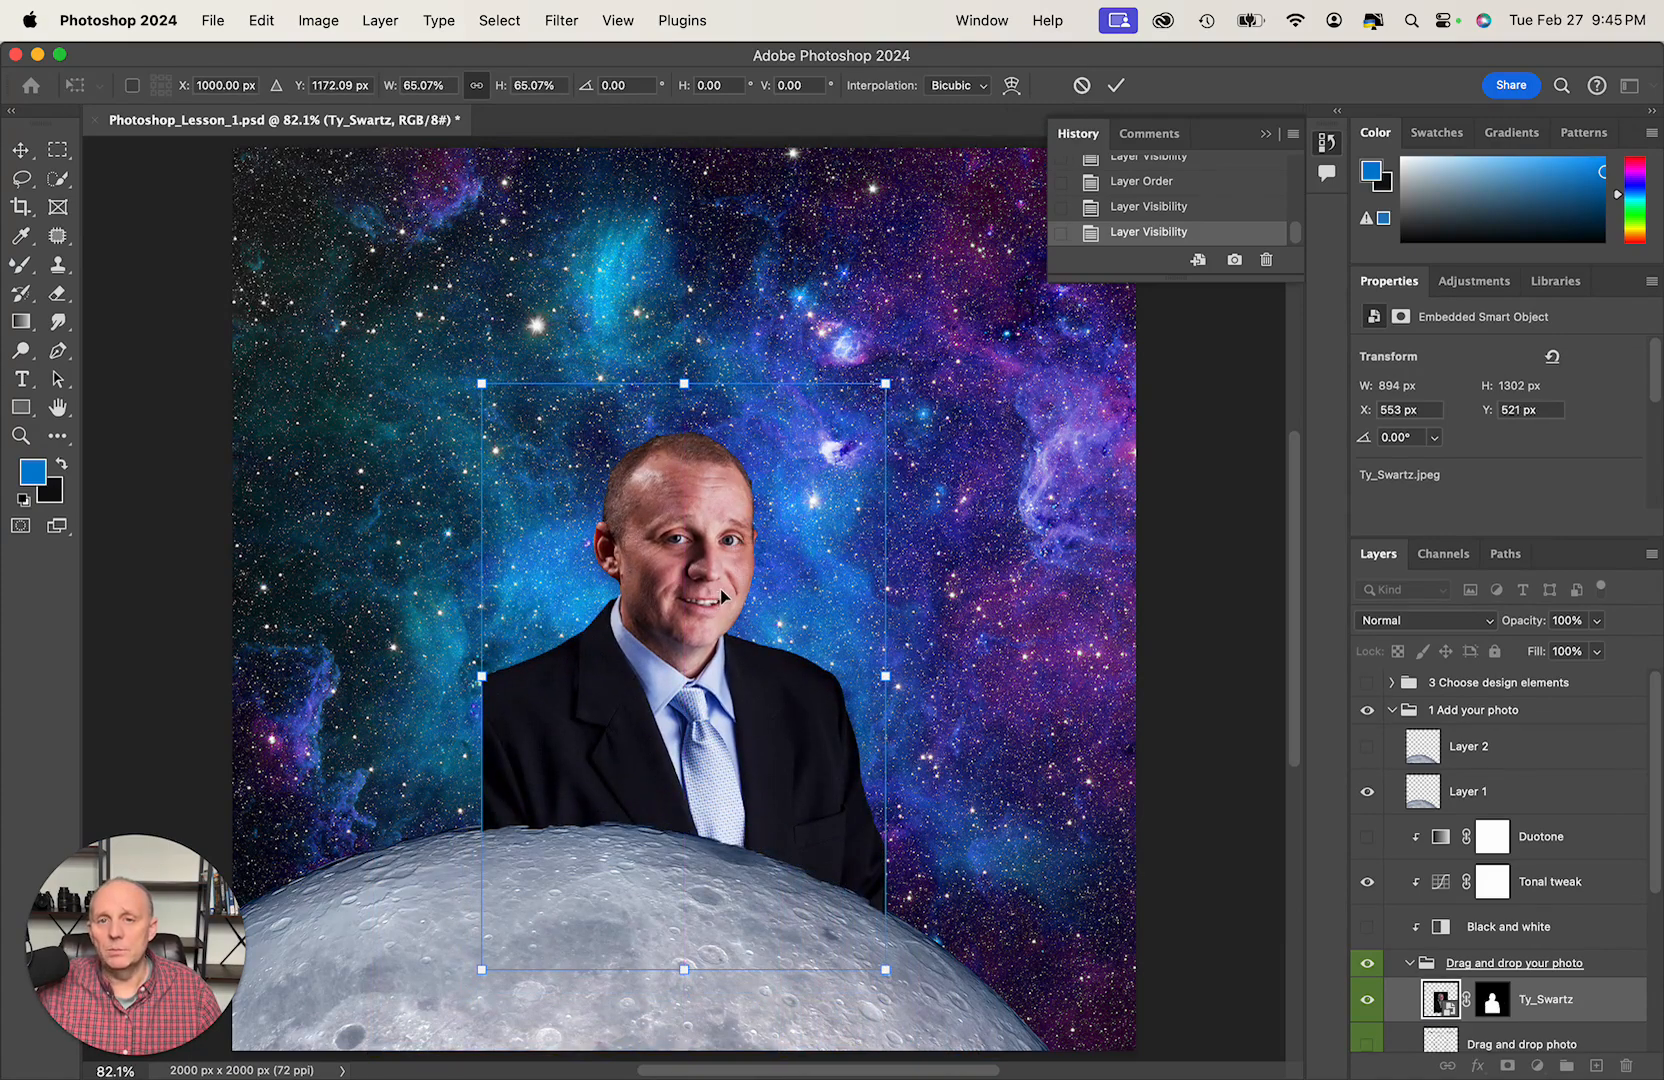
pyautogui.click(1116, 86)
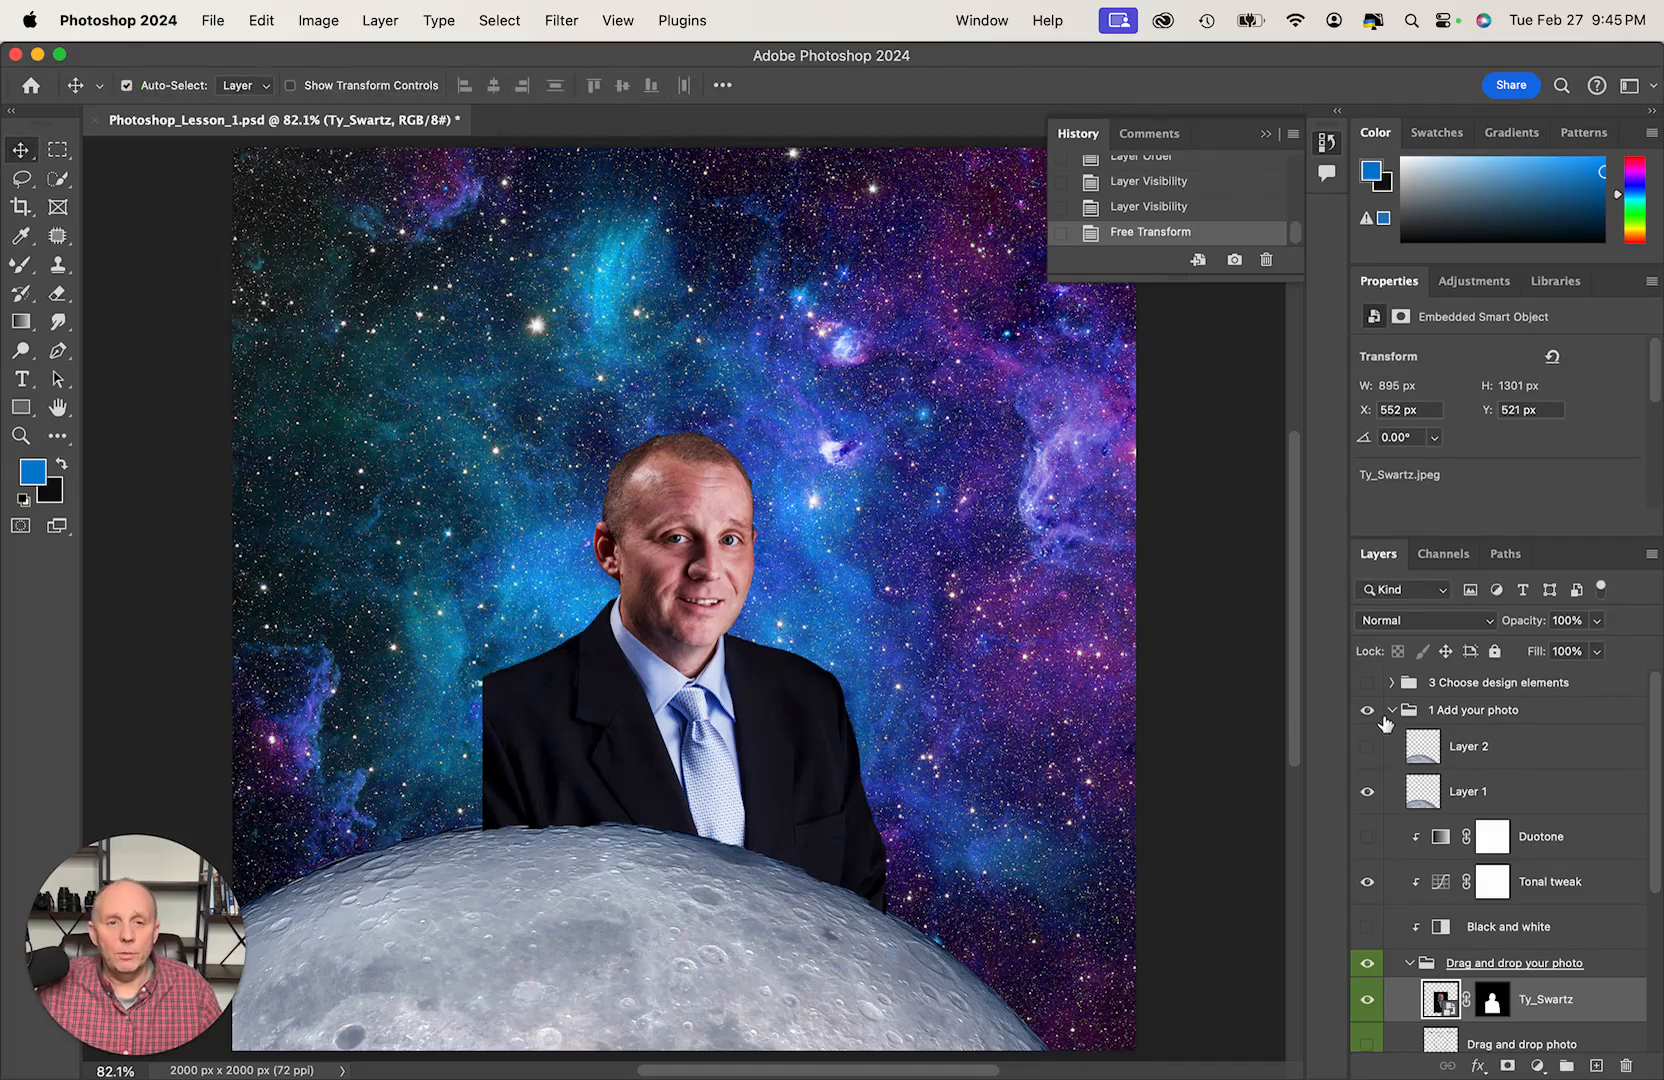
# - Compare the composite with the Layer 1 moon hidden and shown in the 1 Add your photo group, leaving it visible
pyautogui.click(1391, 711)
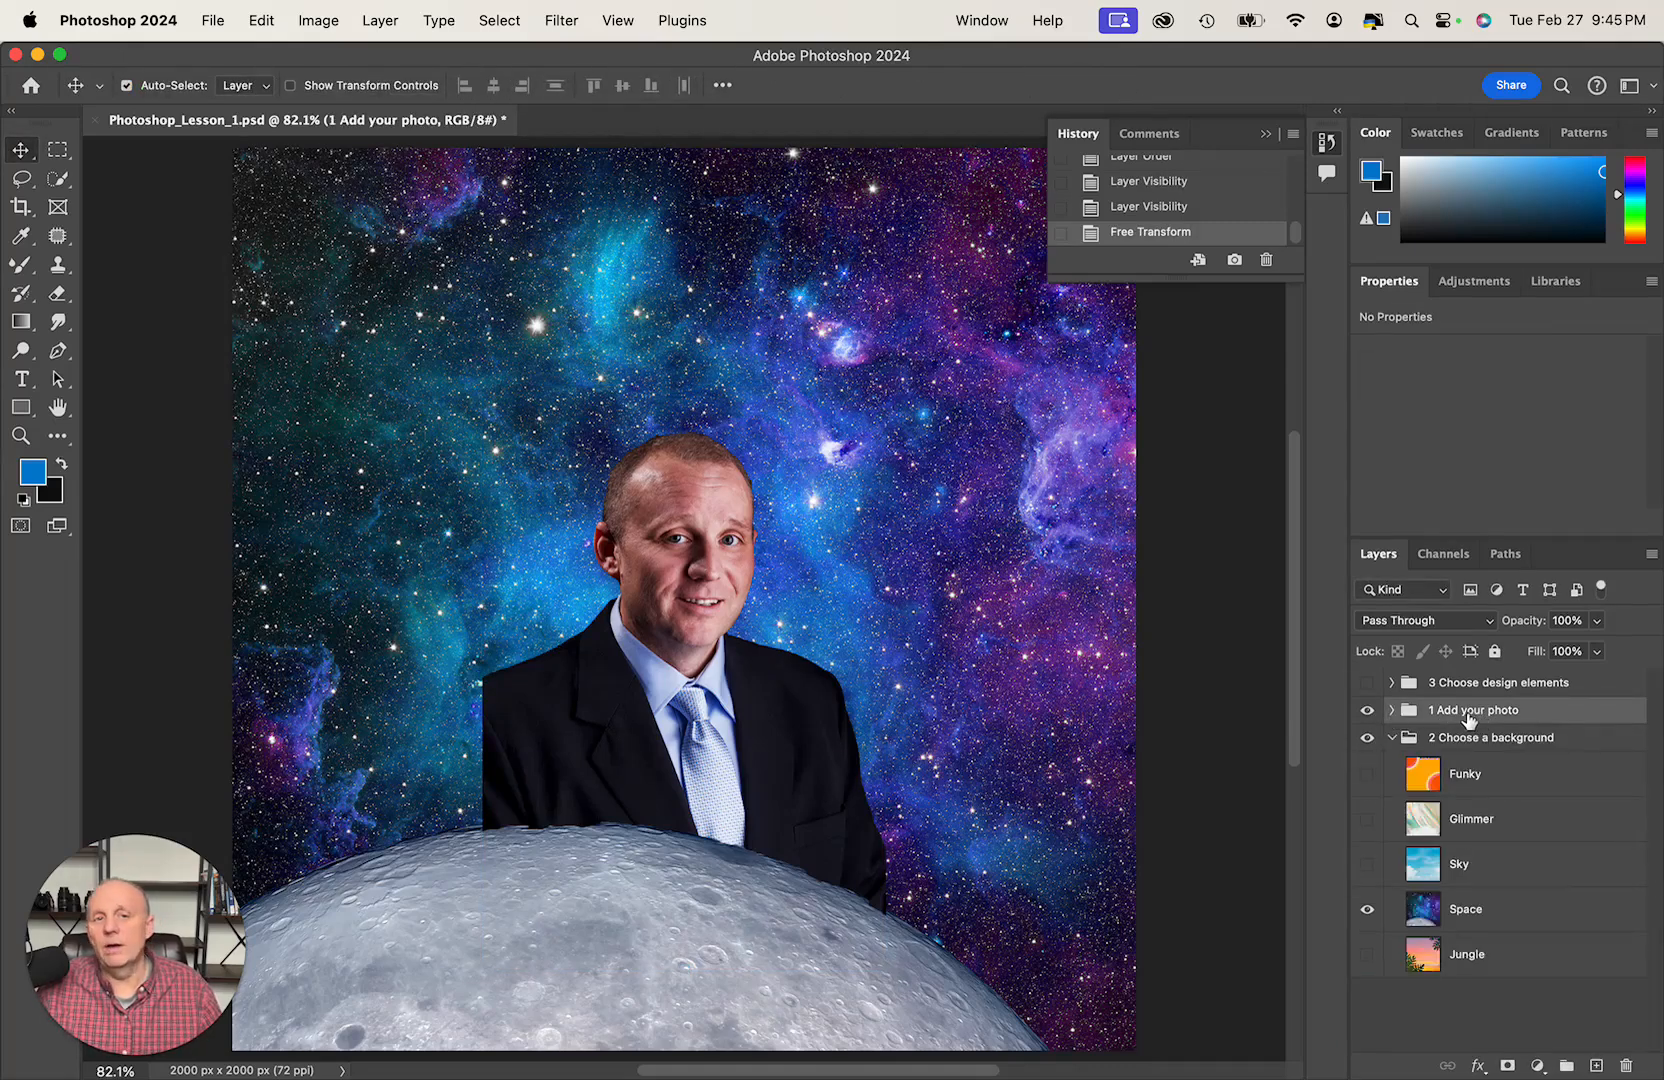
pyautogui.click(1392, 710)
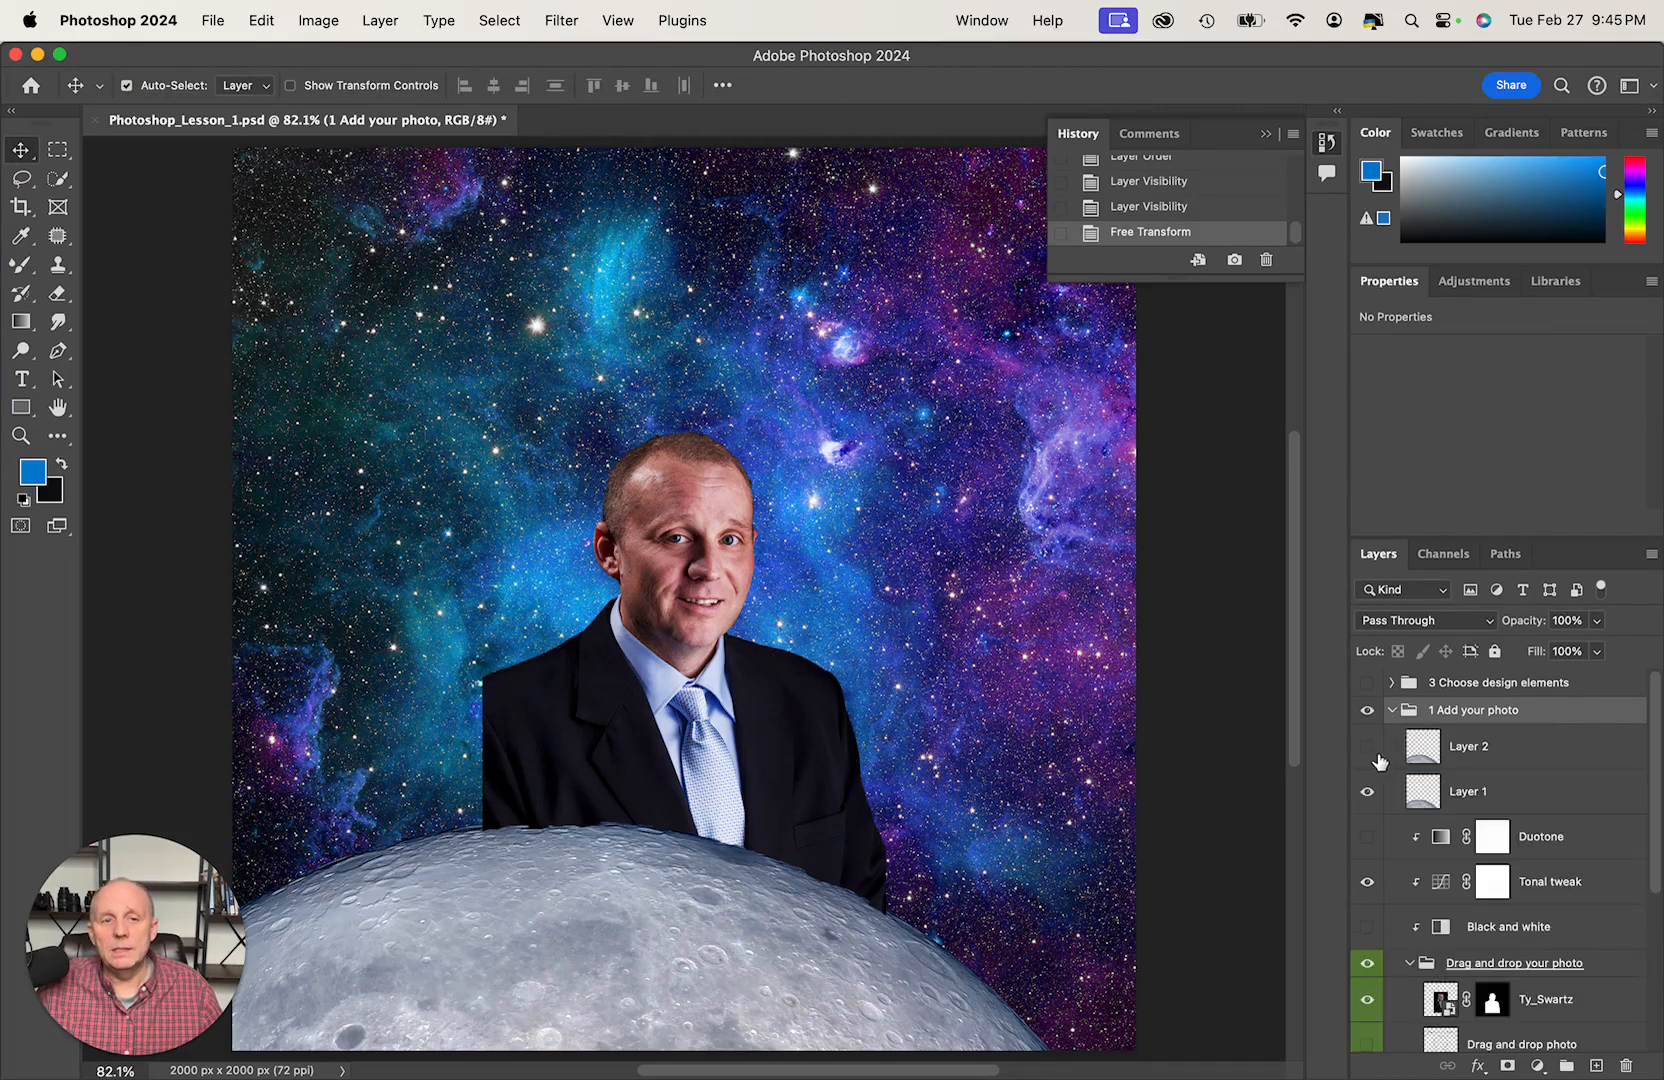
pyautogui.click(1368, 792)
pyautogui.click(1368, 792)
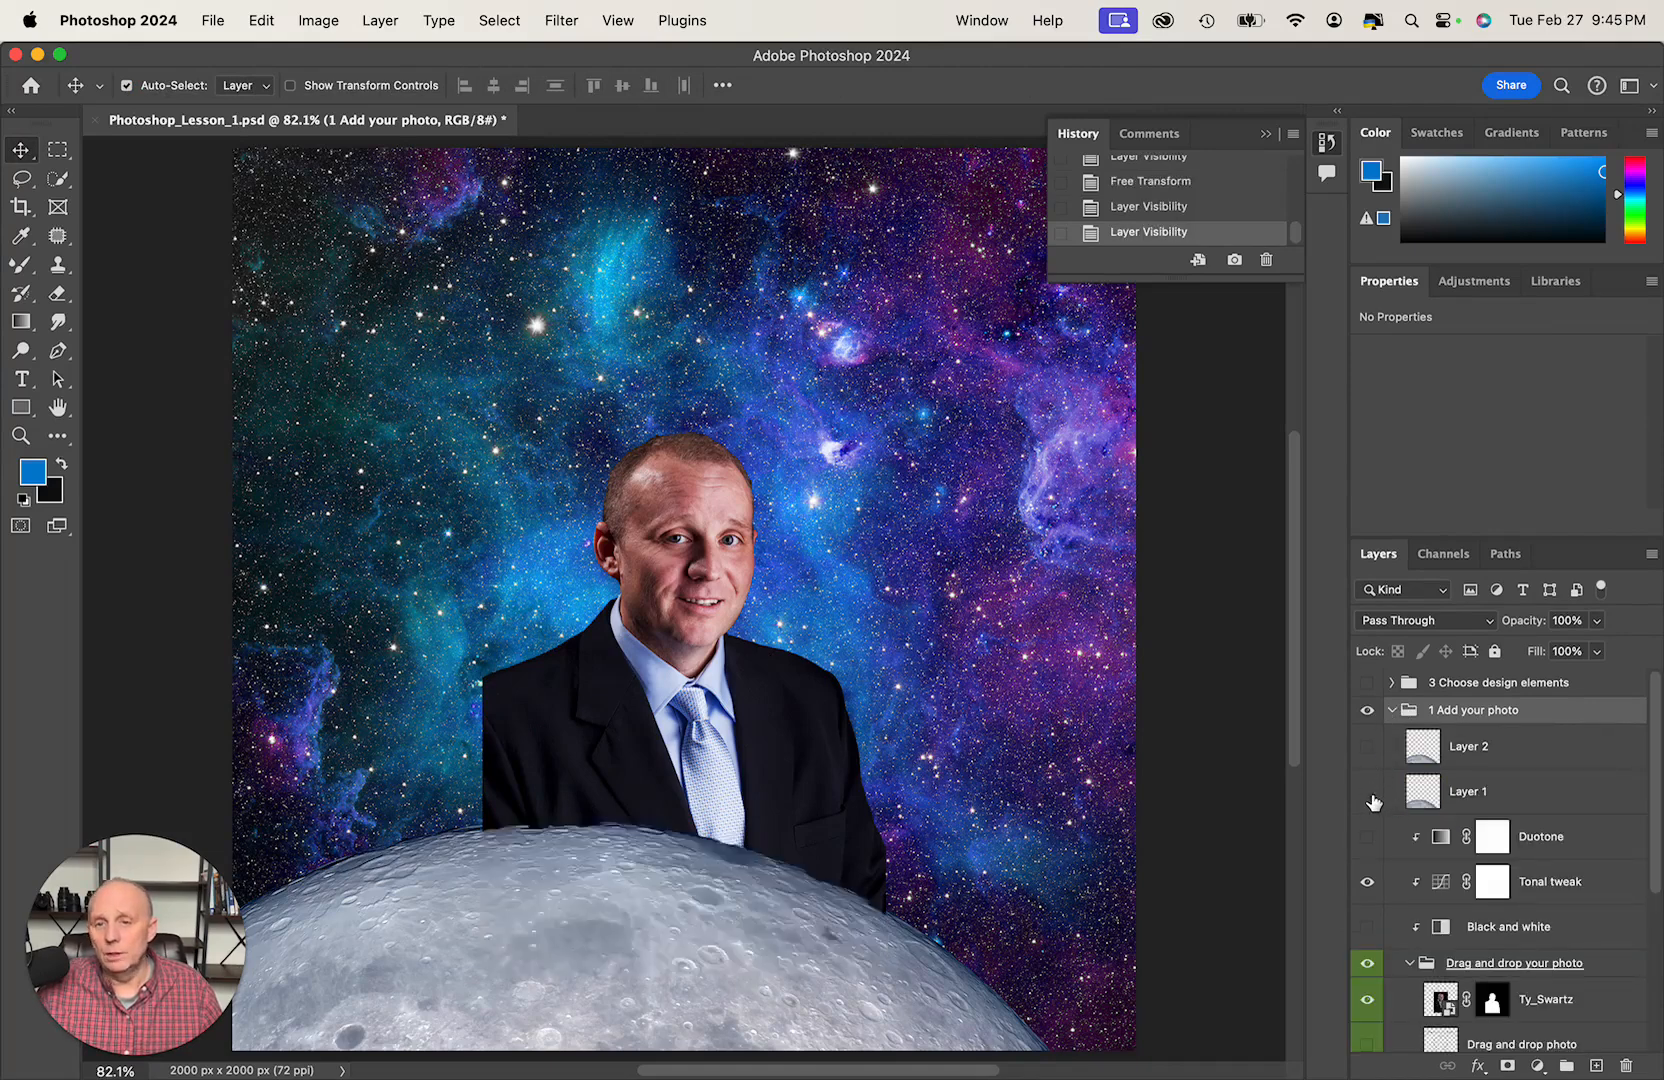
pyautogui.click(1368, 792)
pyautogui.click(1368, 792)
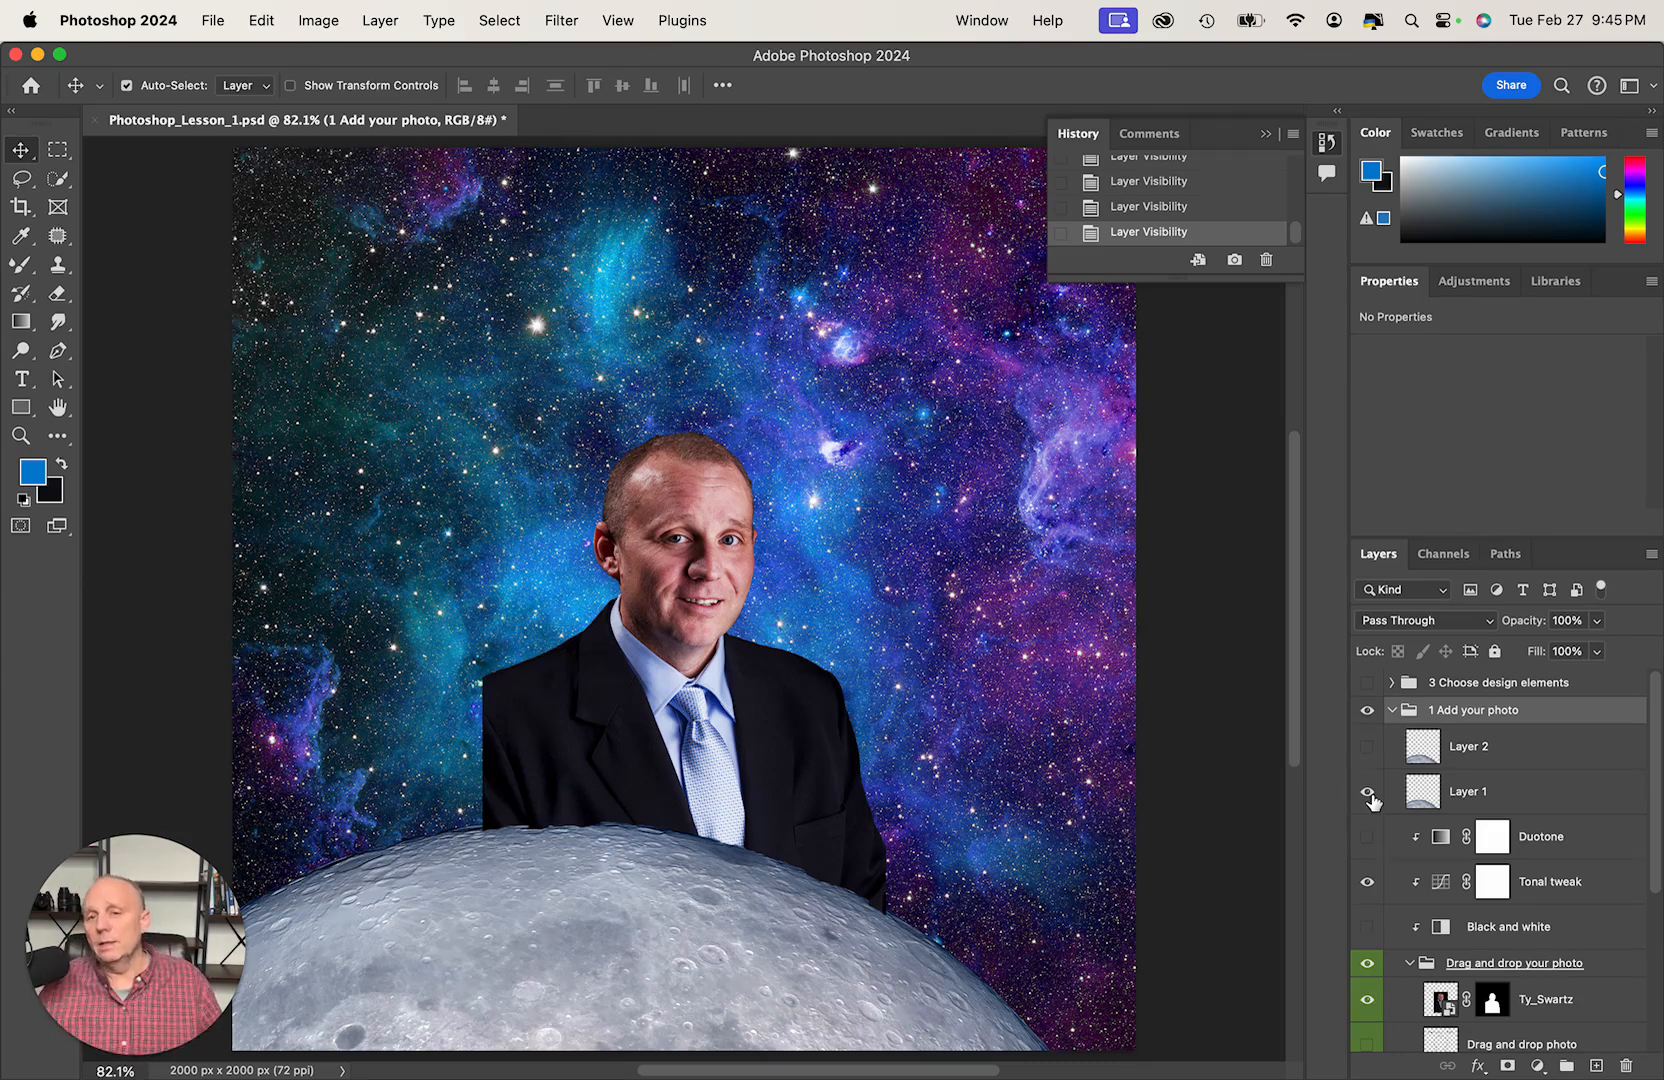
pyautogui.click(1368, 792)
pyautogui.click(1368, 792)
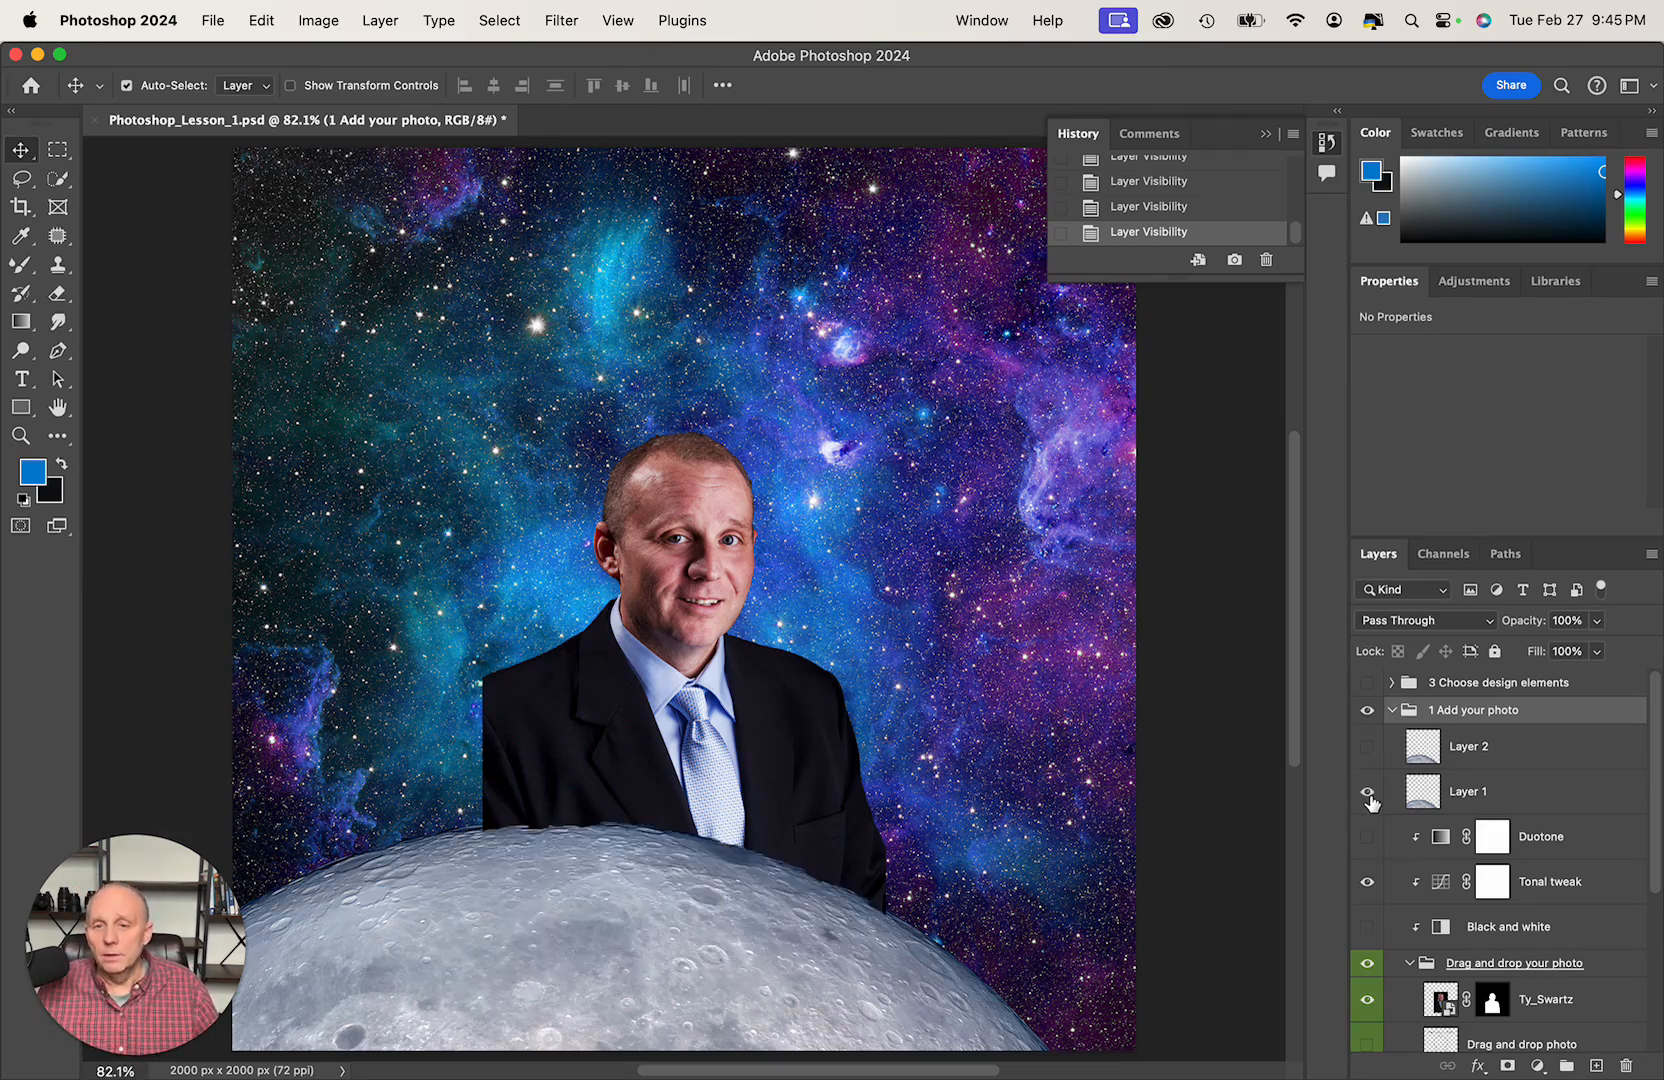
pyautogui.click(1368, 792)
pyautogui.click(1368, 792)
pyautogui.click(1368, 792)
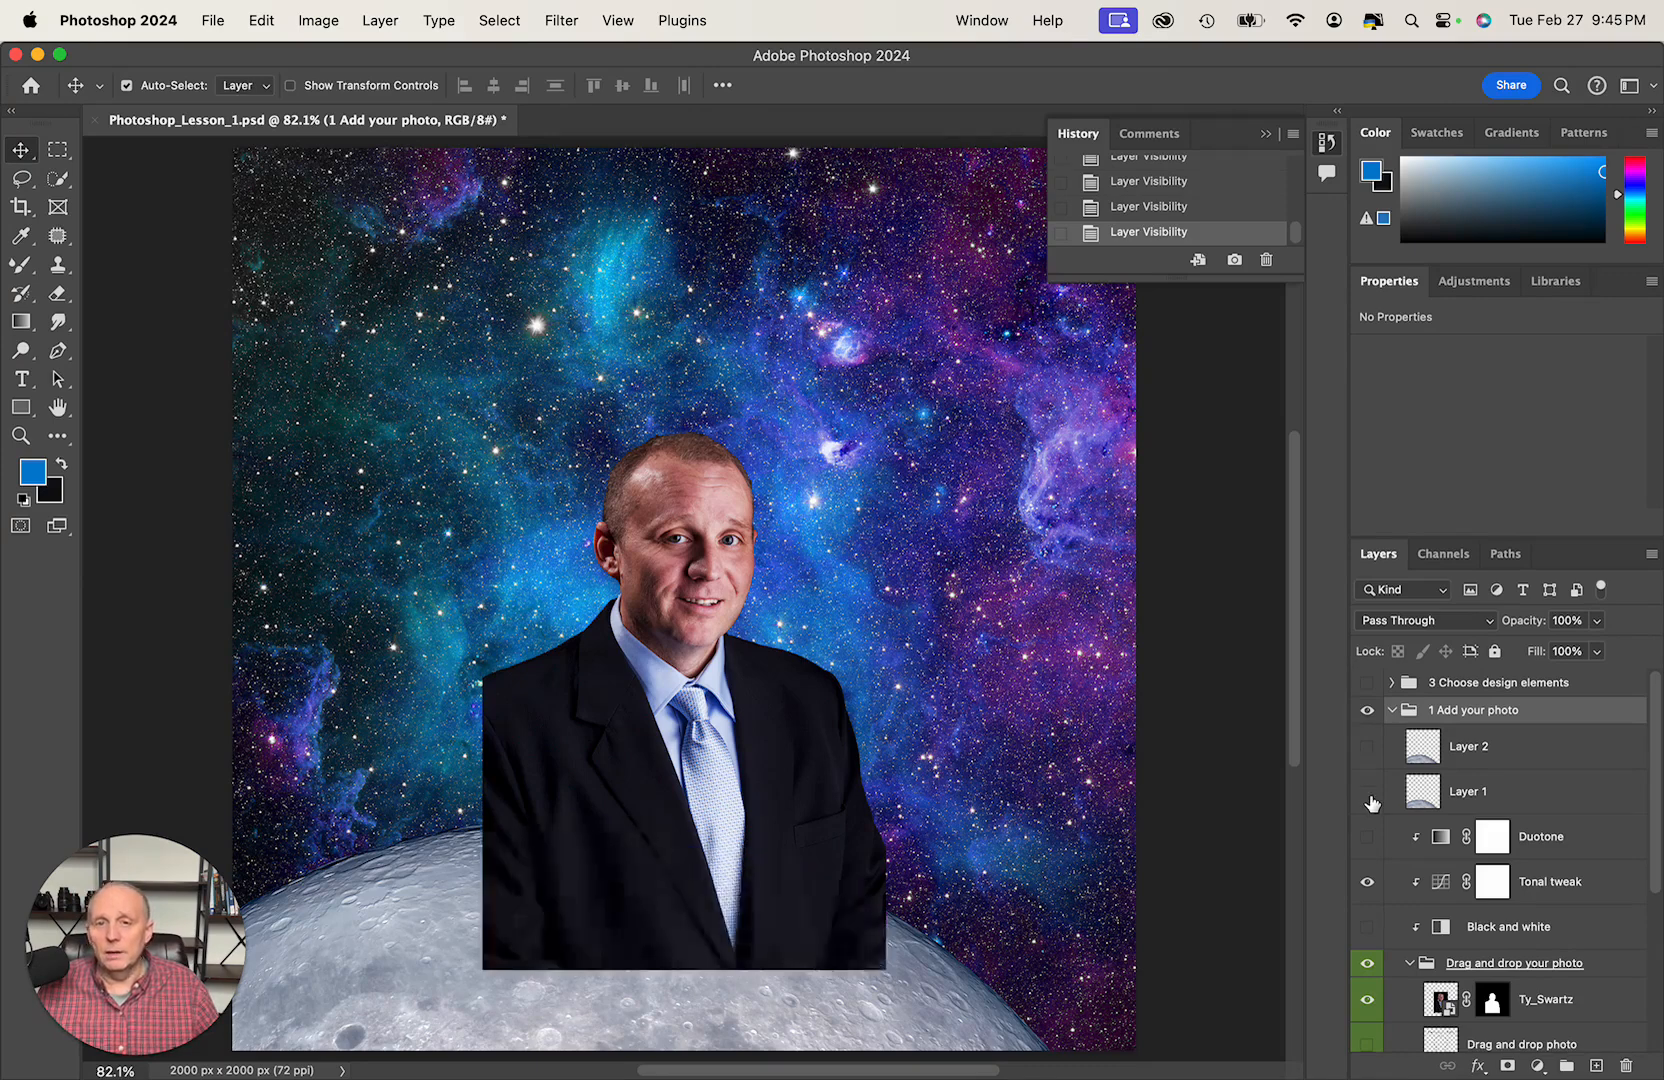
pyautogui.click(1368, 792)
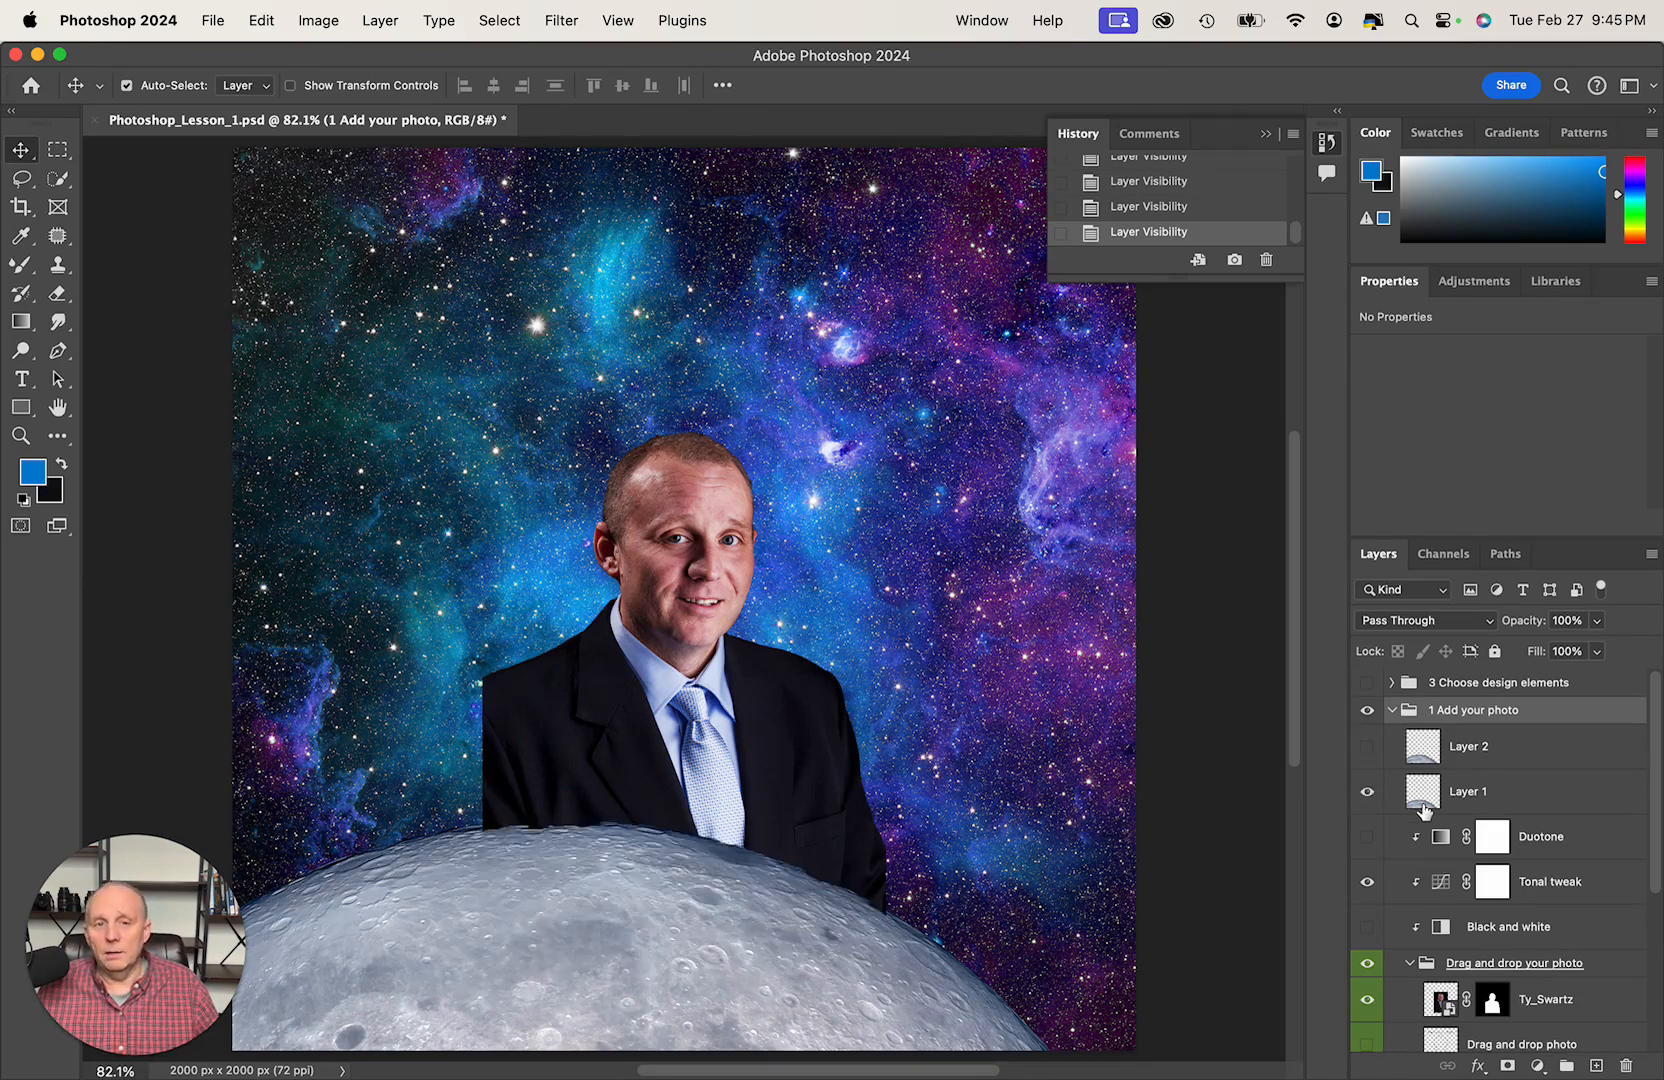
# - Make Layer 2 visible and merge it with Layer 1 into a single moon layer
pyautogui.click(1372, 756)
pyautogui.click(1372, 756)
pyautogui.click(1372, 756)
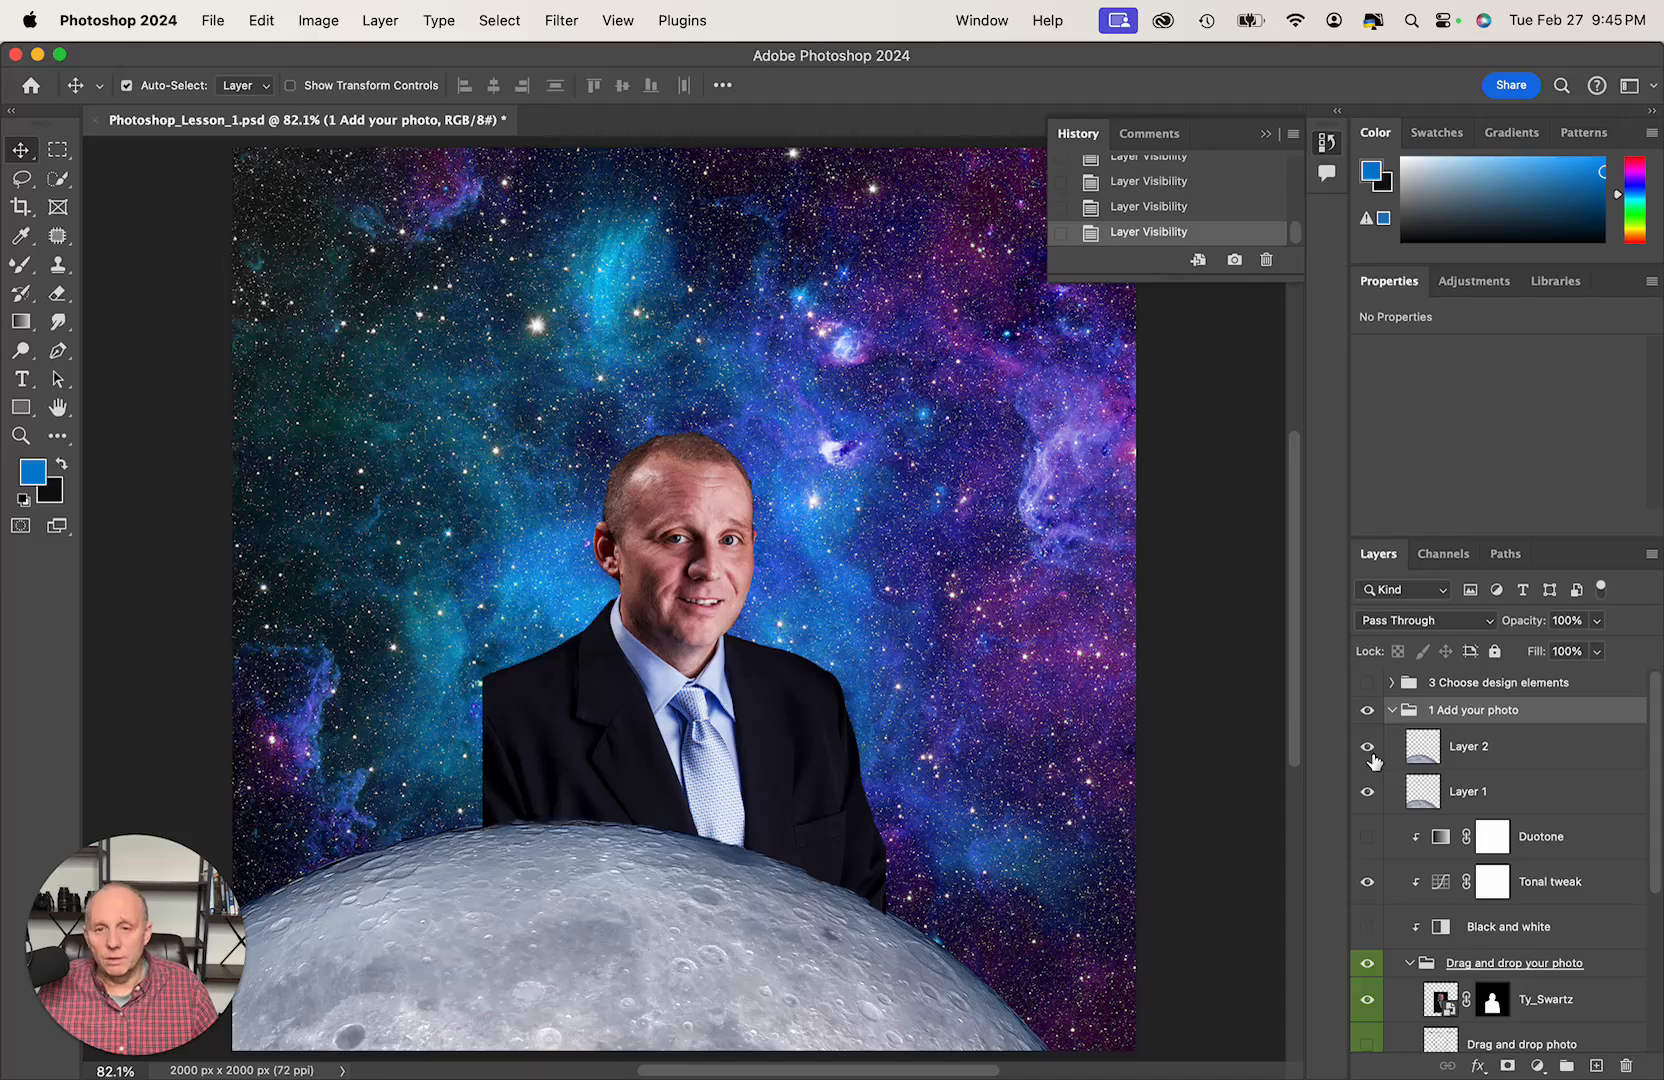
pyautogui.click(1372, 756)
pyautogui.click(1372, 756)
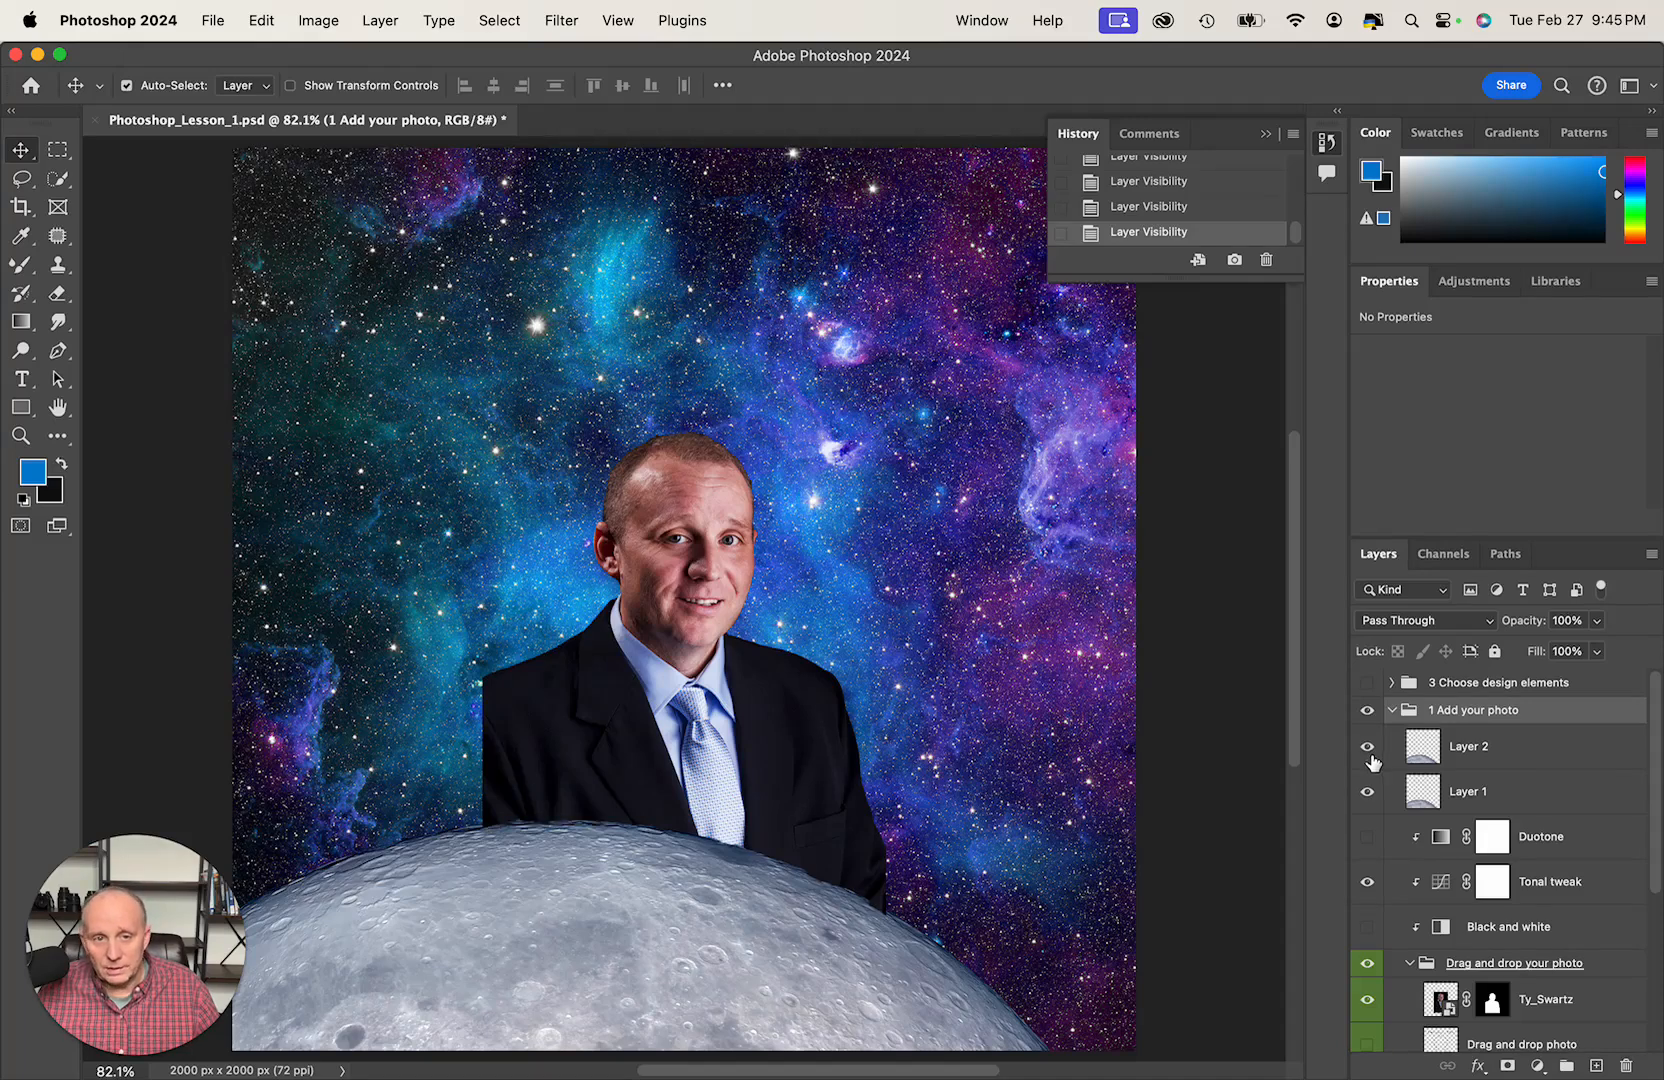
pyautogui.click(1550, 762)
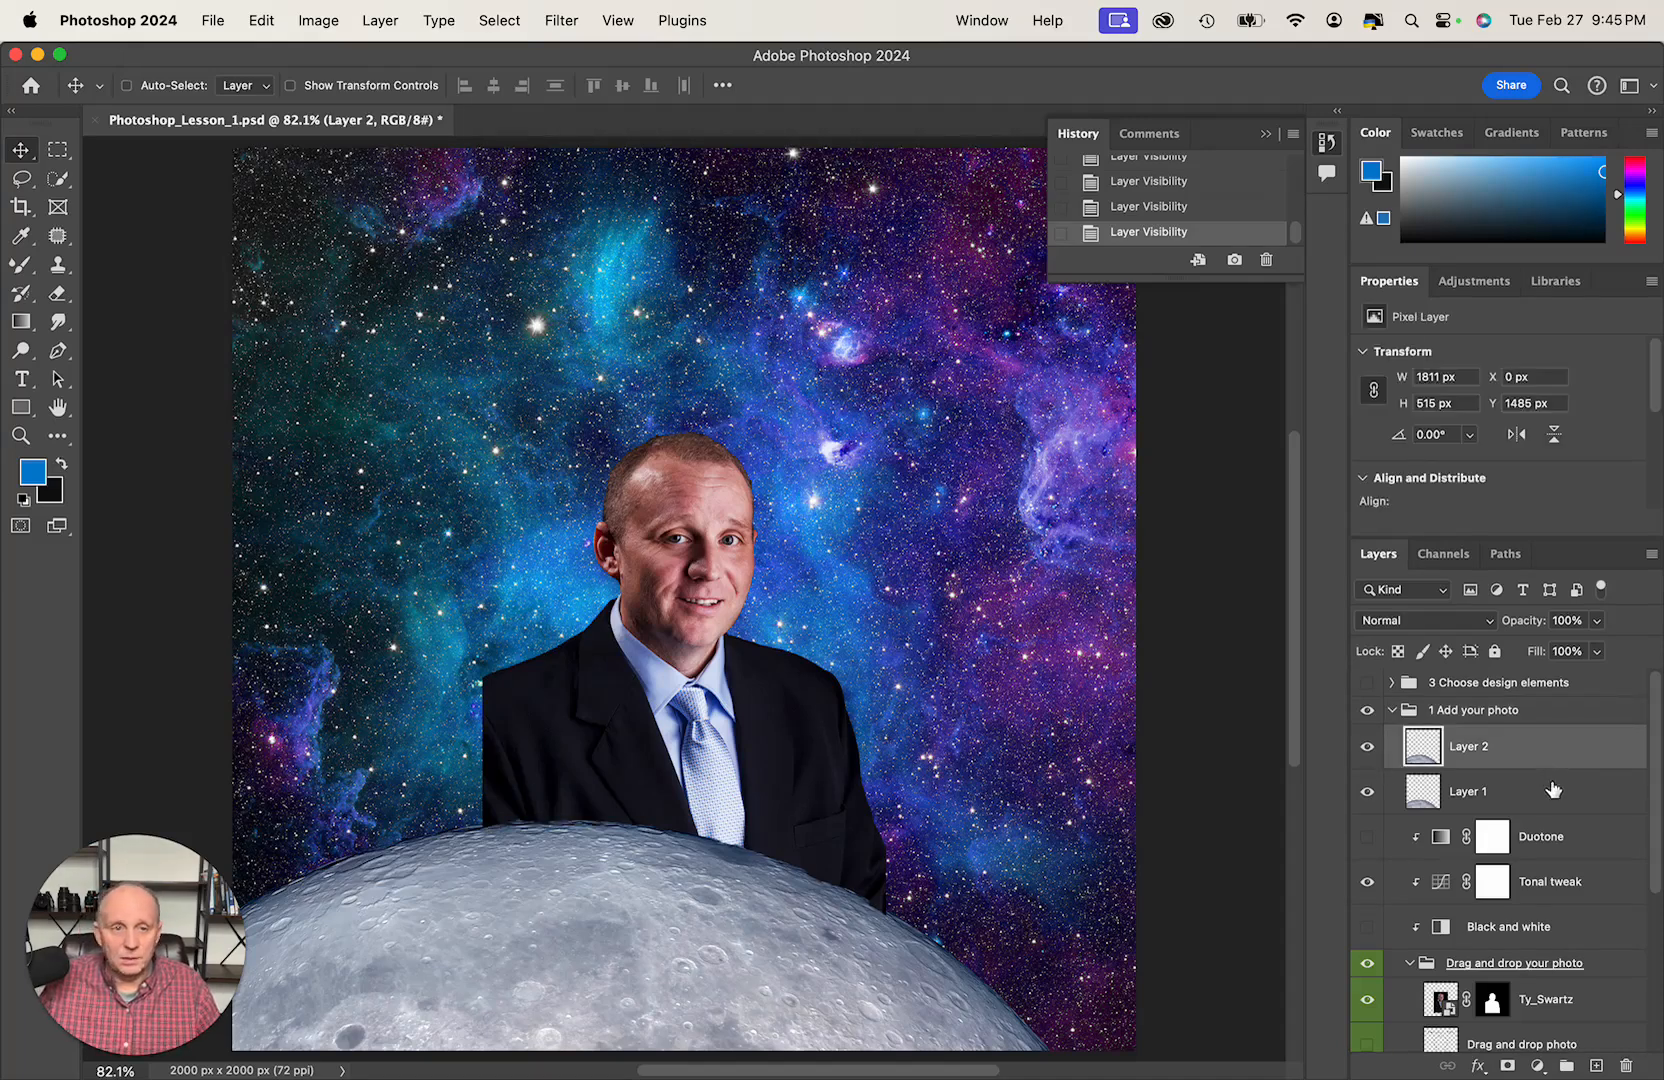
pyautogui.keyDown('shift'); pyautogui.click(1546, 792); pyautogui.keyUp('shift')
pyautogui.rightClick(1546, 794)
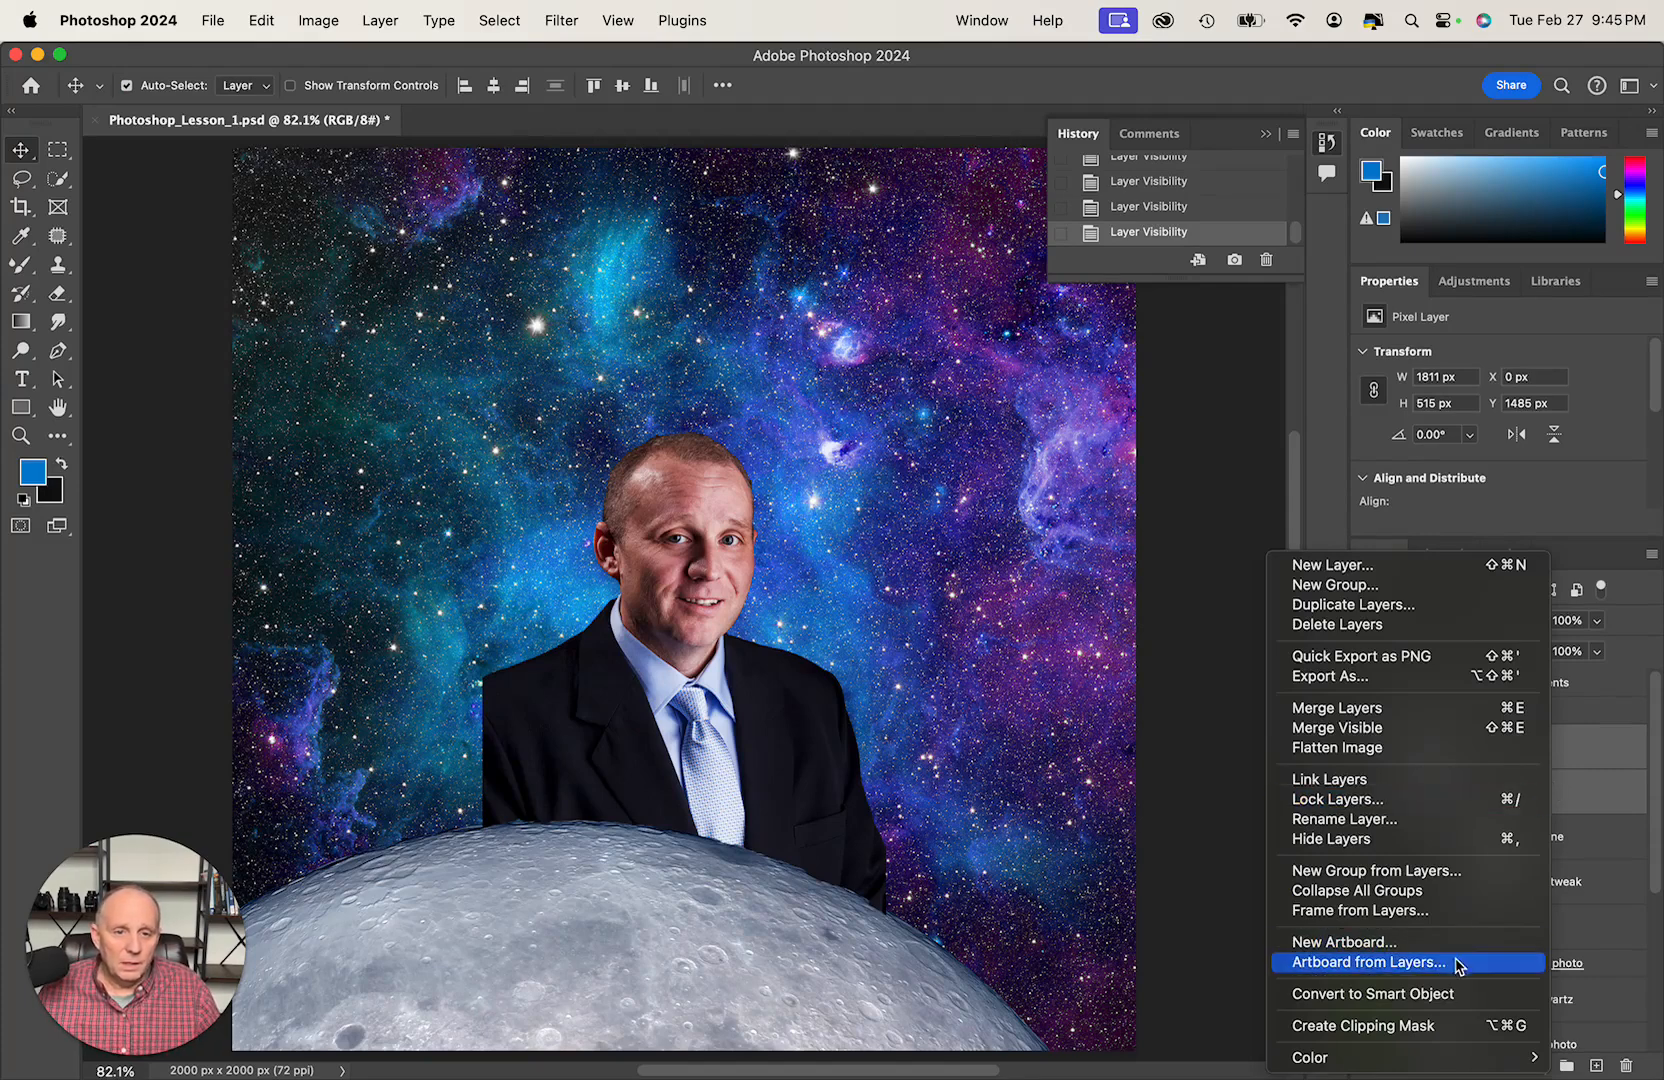
pyautogui.click(1334, 710)
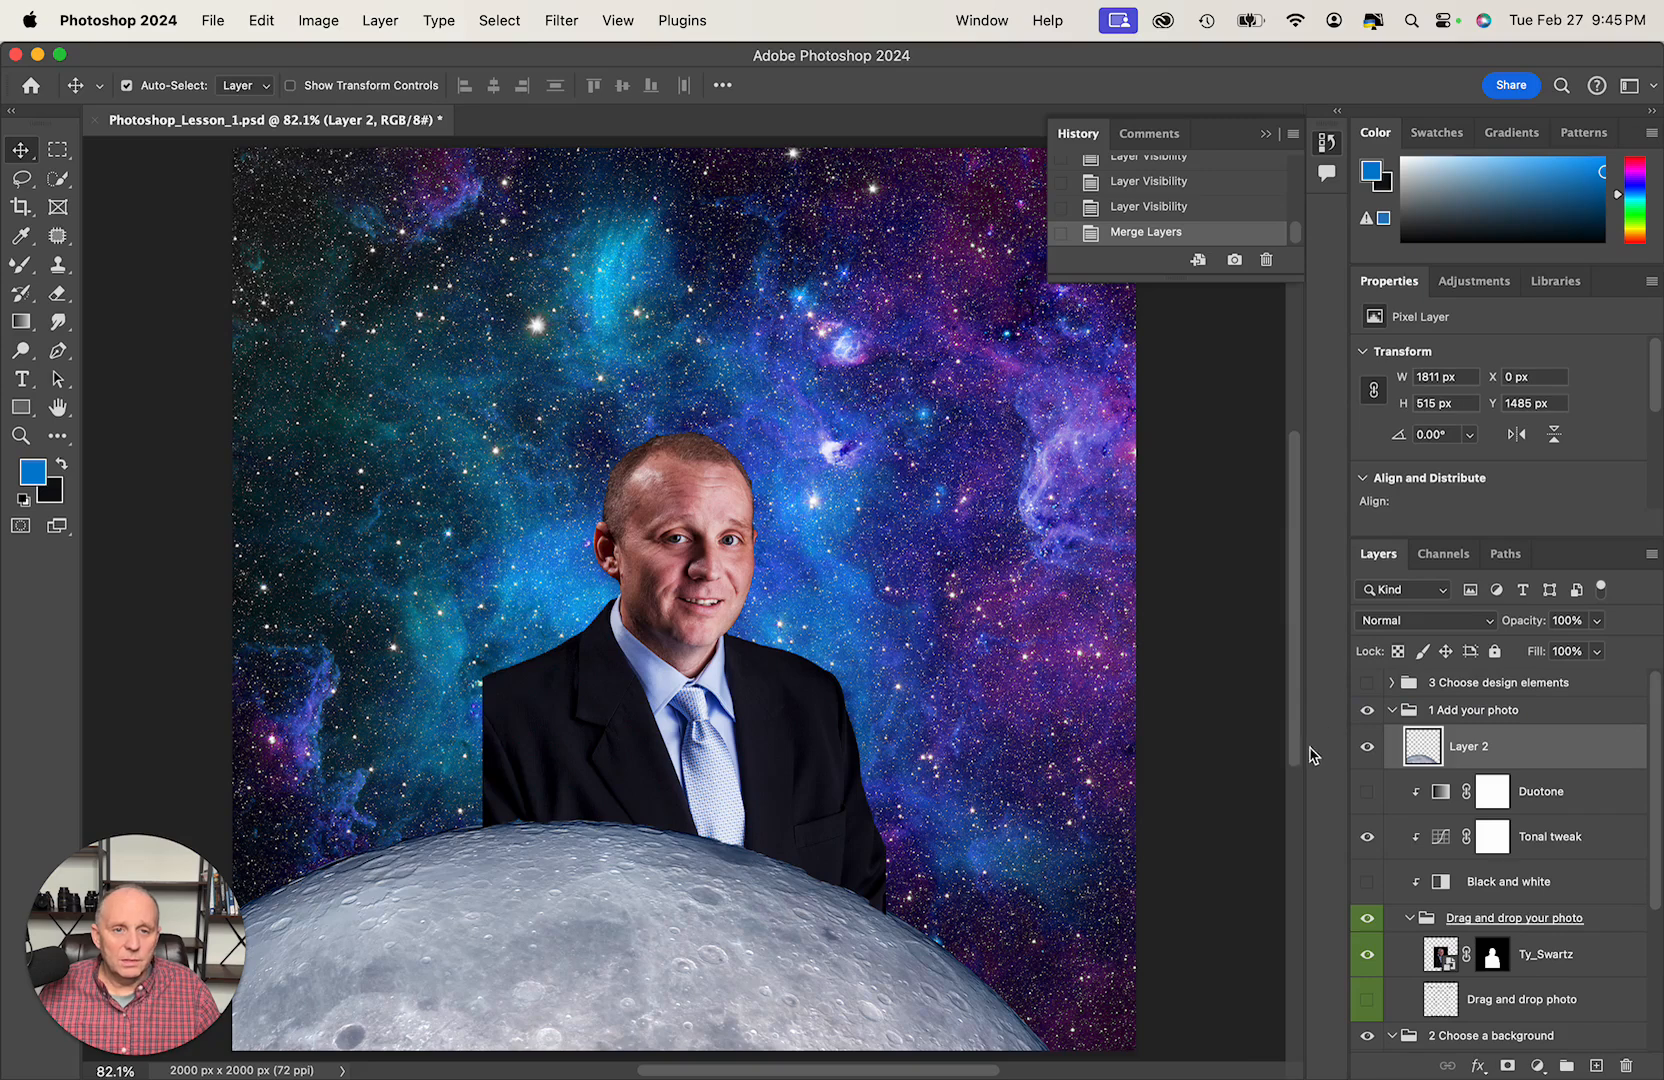
# - Check the merged moon layer's visibility and move the portrait lower behind the moon, to about X 499 px, Y 610 px
pyautogui.click(1368, 752)
pyautogui.click(1368, 752)
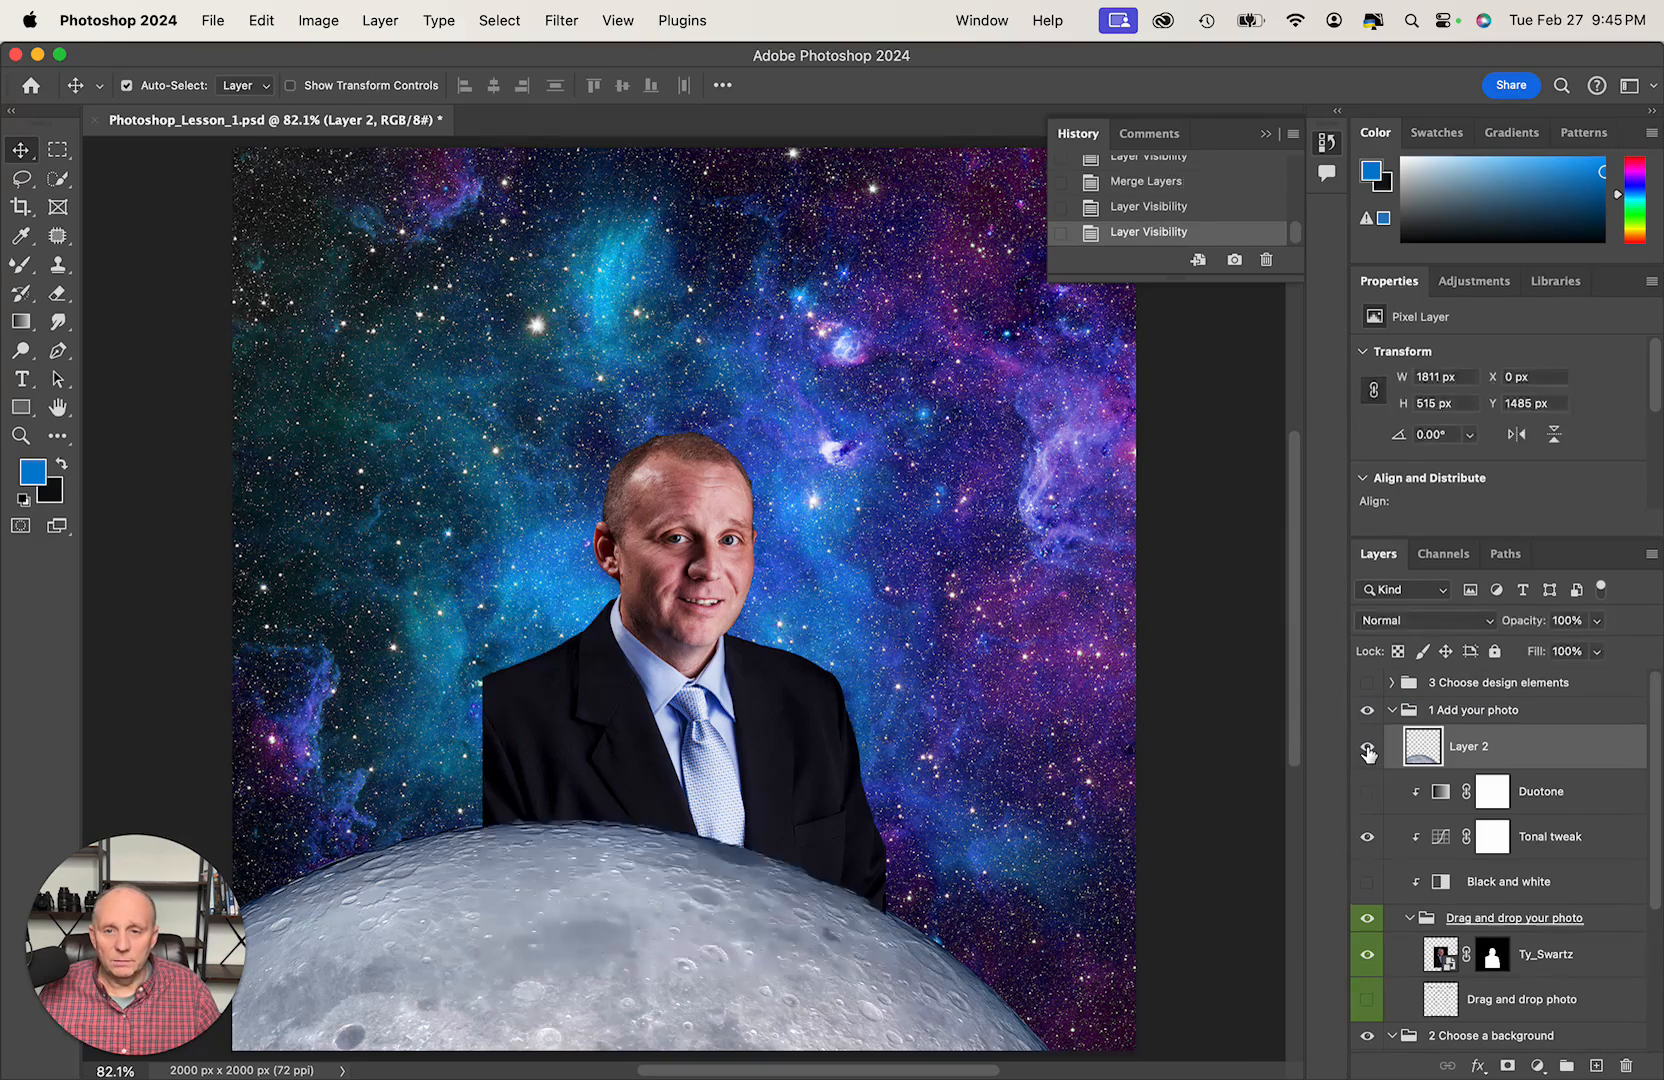
pyautogui.click(1368, 752)
pyautogui.click(1368, 752)
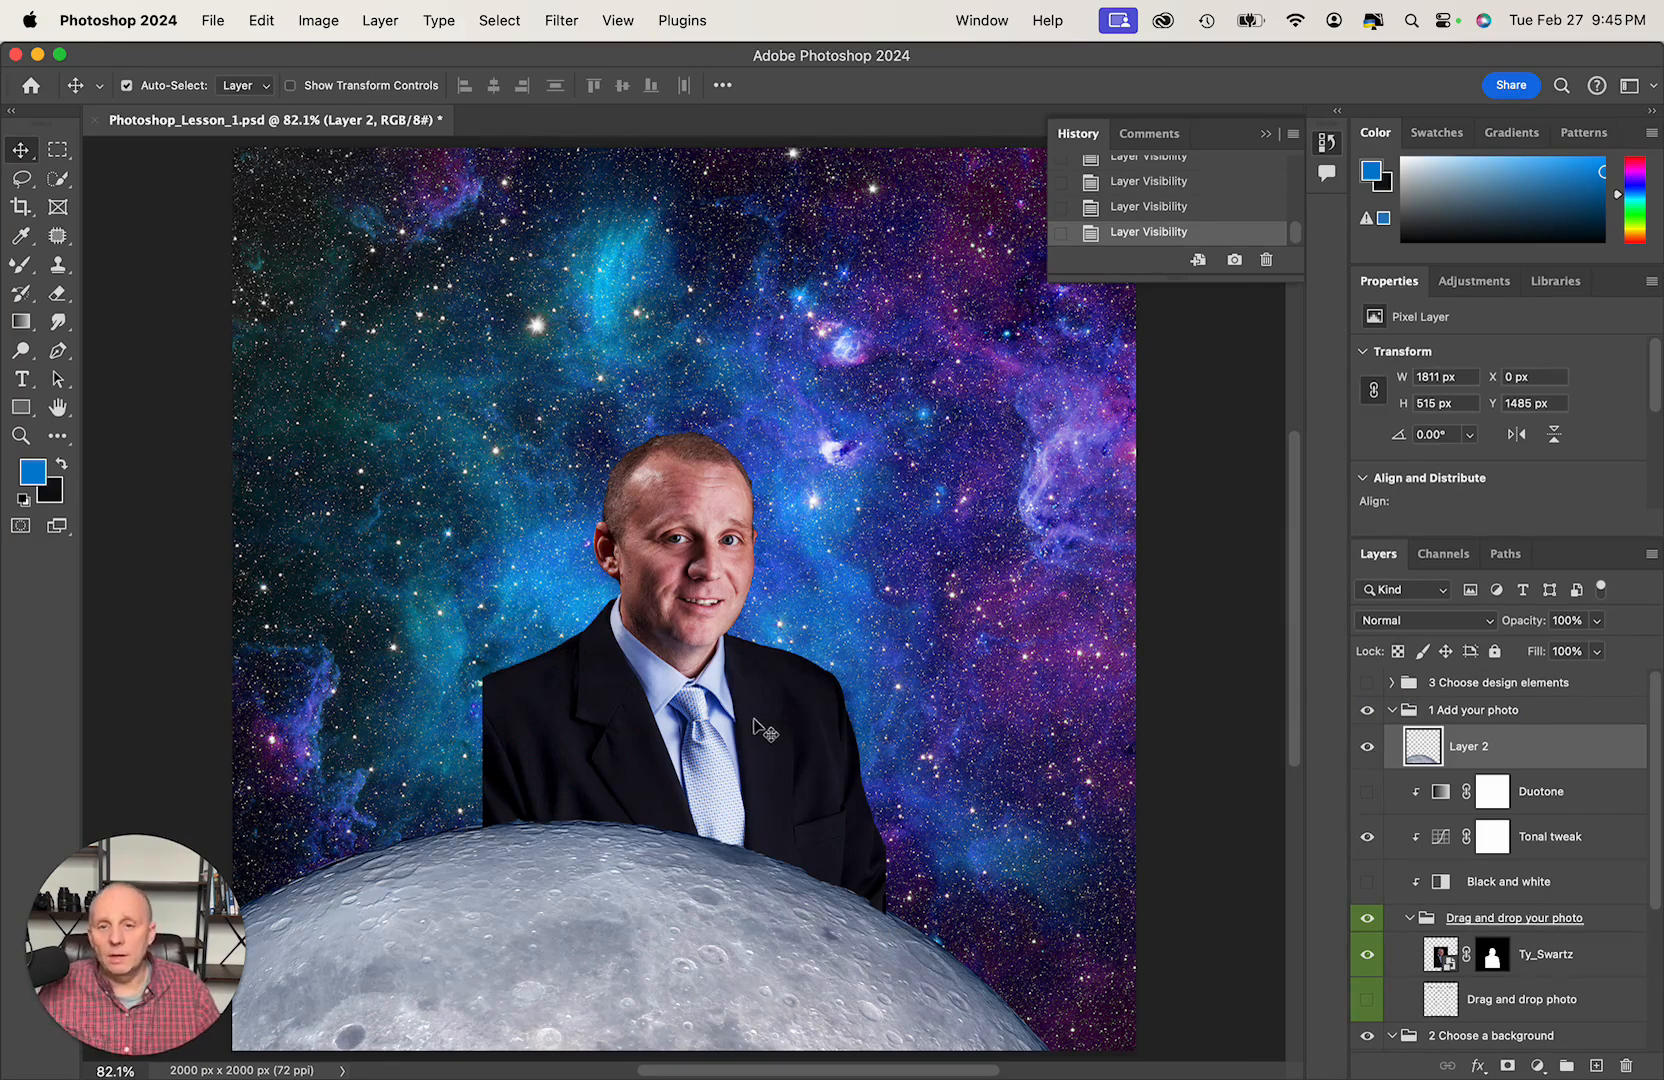
pyautogui.moveTo(758, 727); pyautogui.dragTo(736, 767)
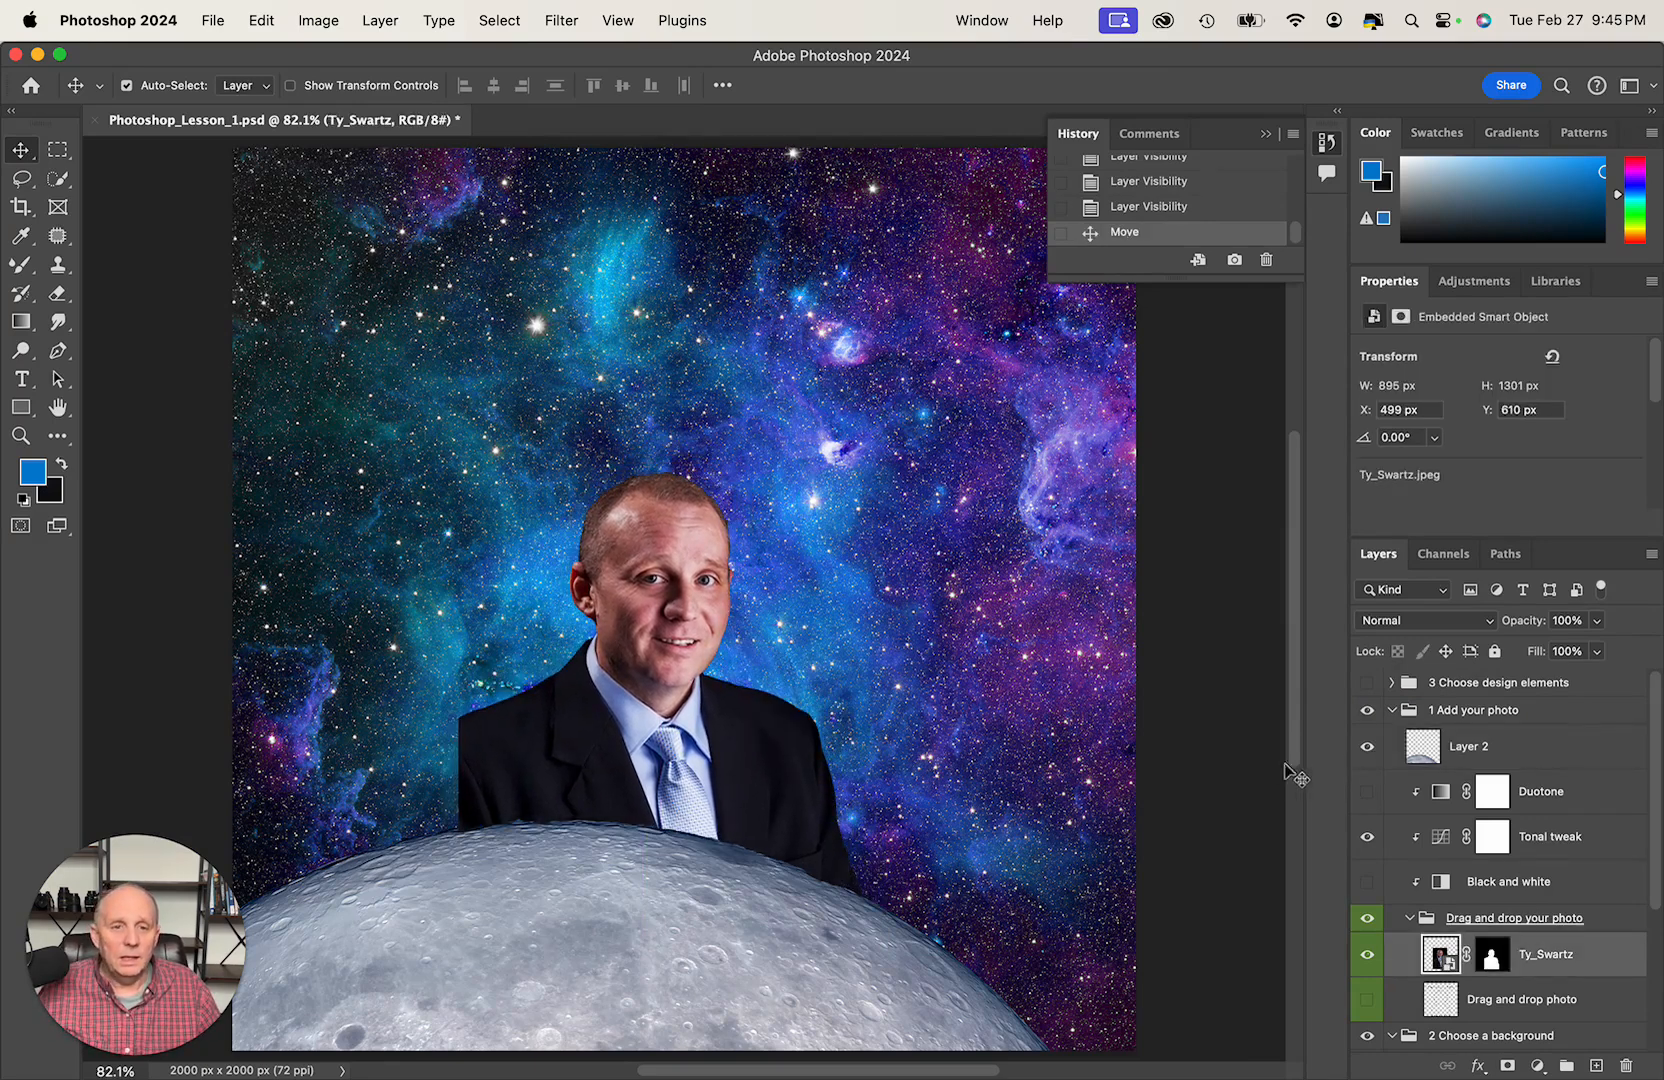
# - Collapse the photo and background groups, and expand and show the 3 Choose design elements group
pyautogui.click(1392, 712)
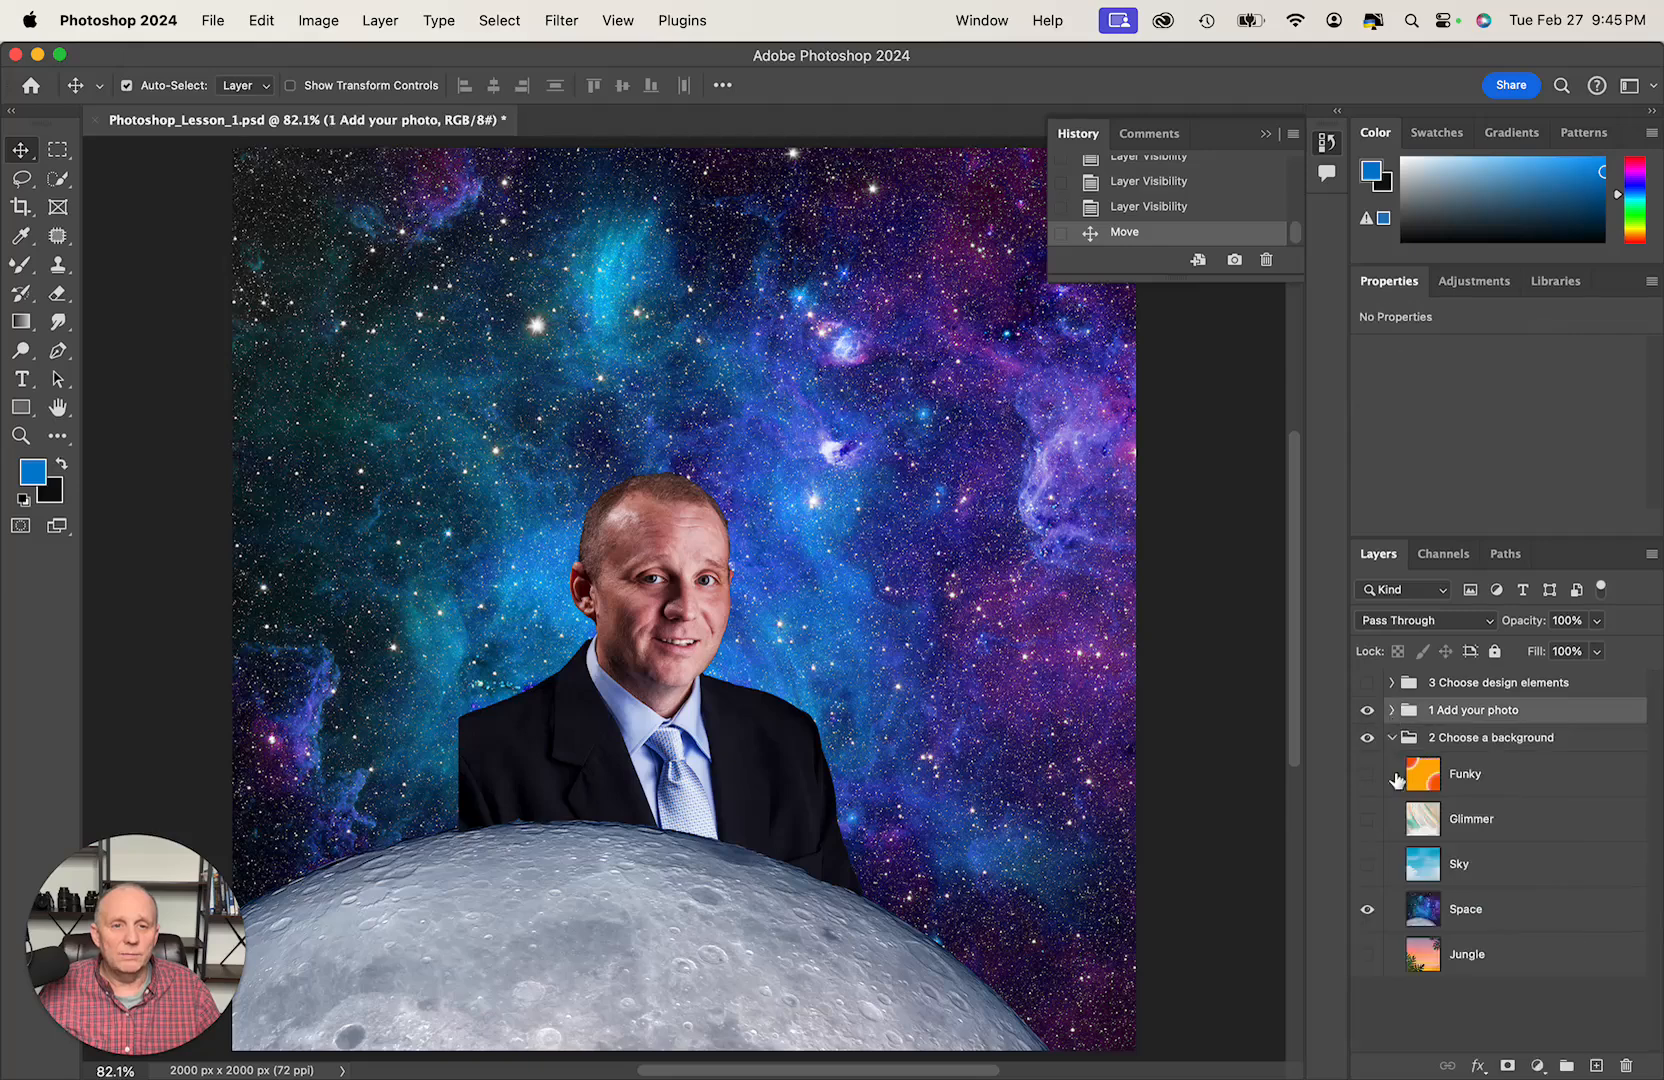
pyautogui.click(1393, 739)
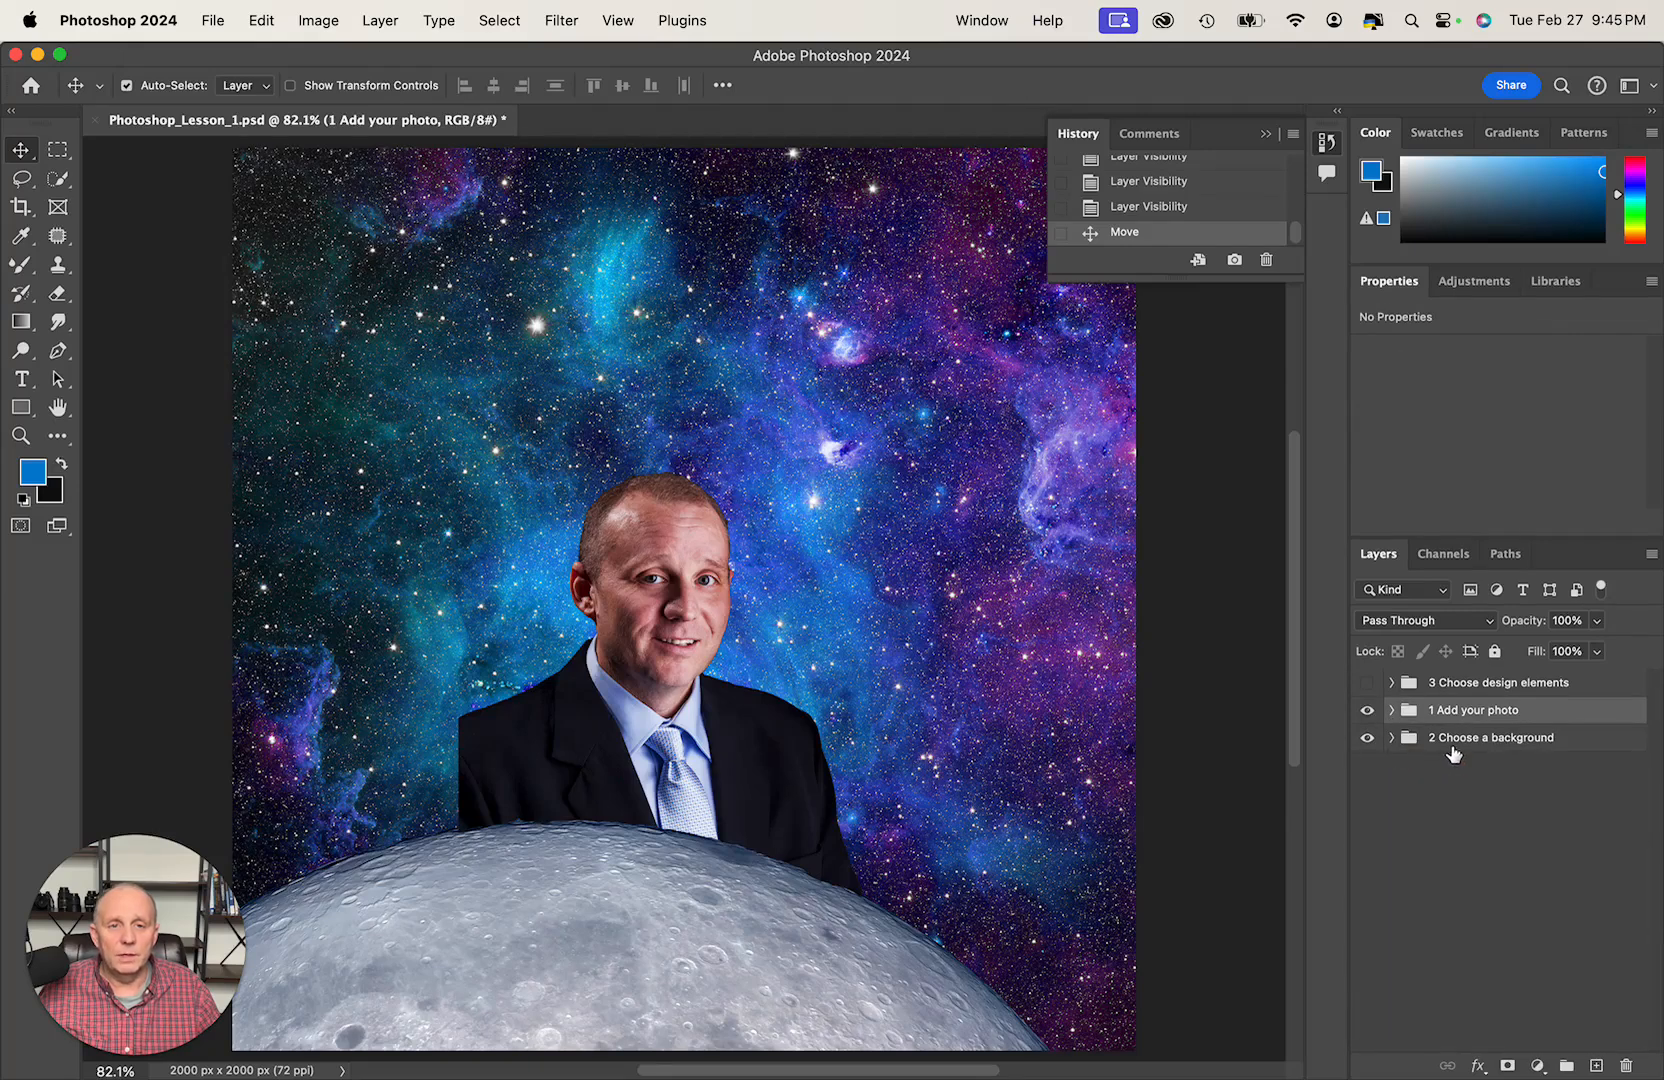
pyautogui.click(1391, 682)
pyautogui.click(1367, 682)
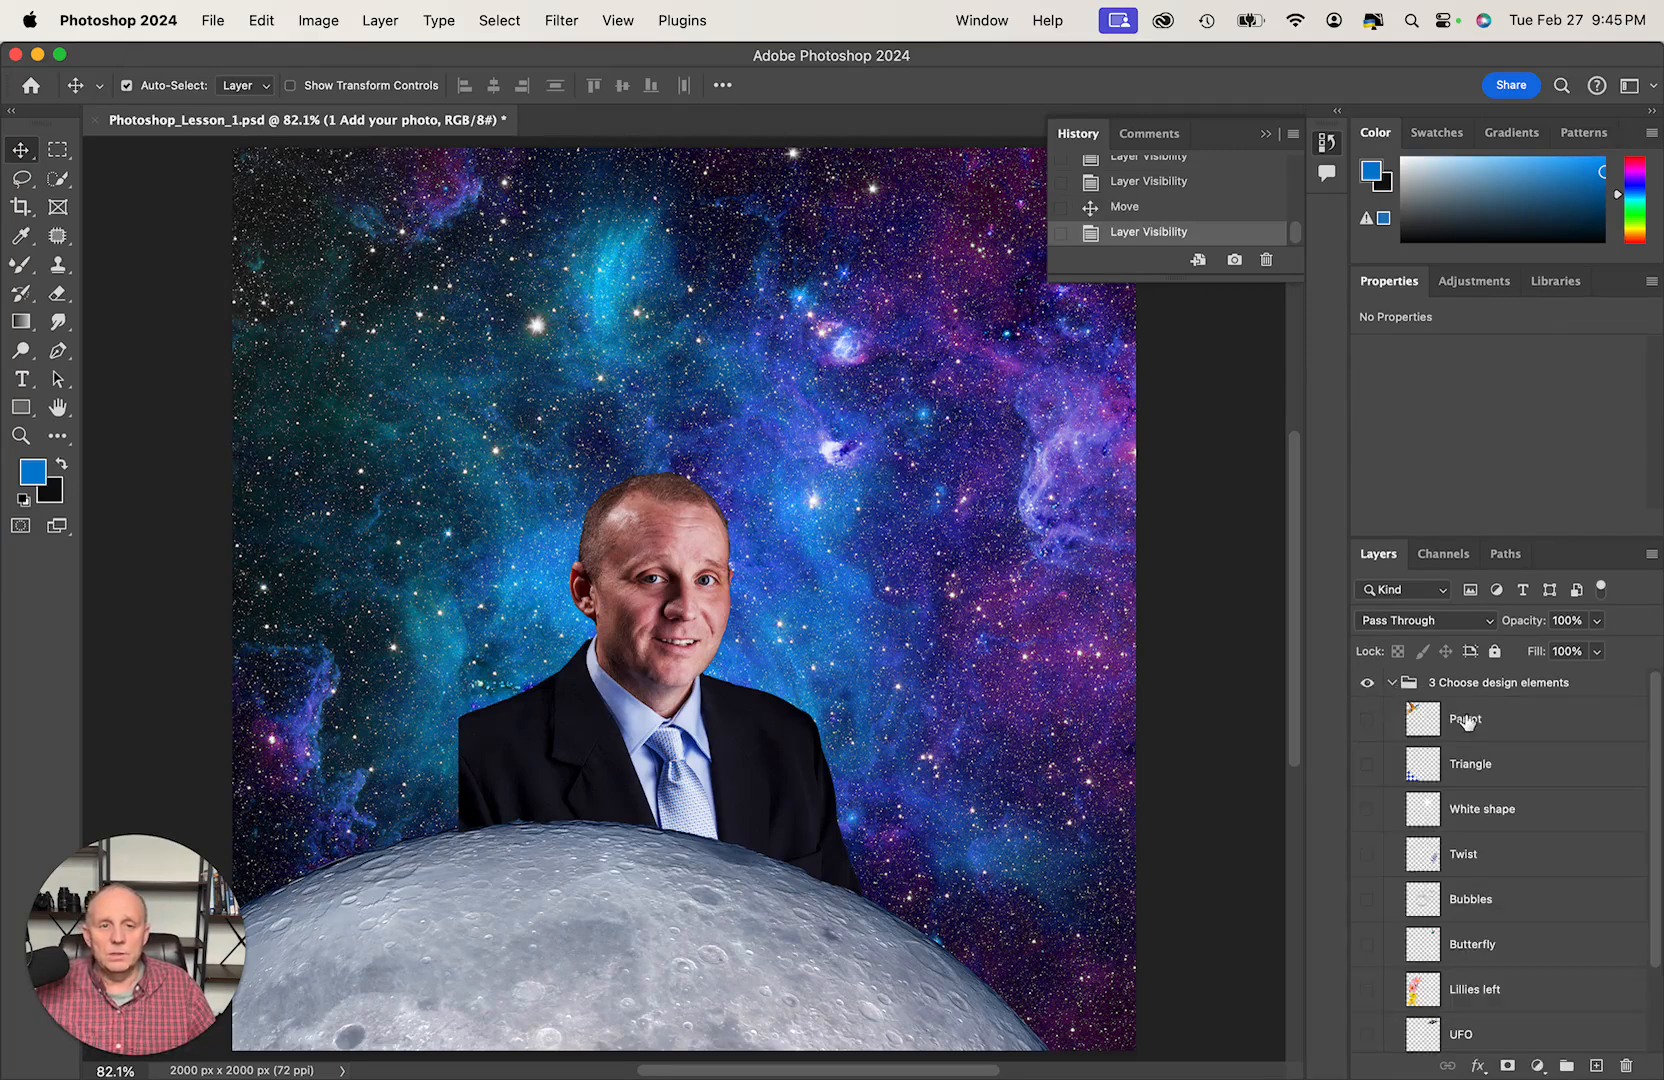
# - Try the Parrot in front of the portrait and preview the Triangle, leaving both layers hidden
pyautogui.click(1368, 720)
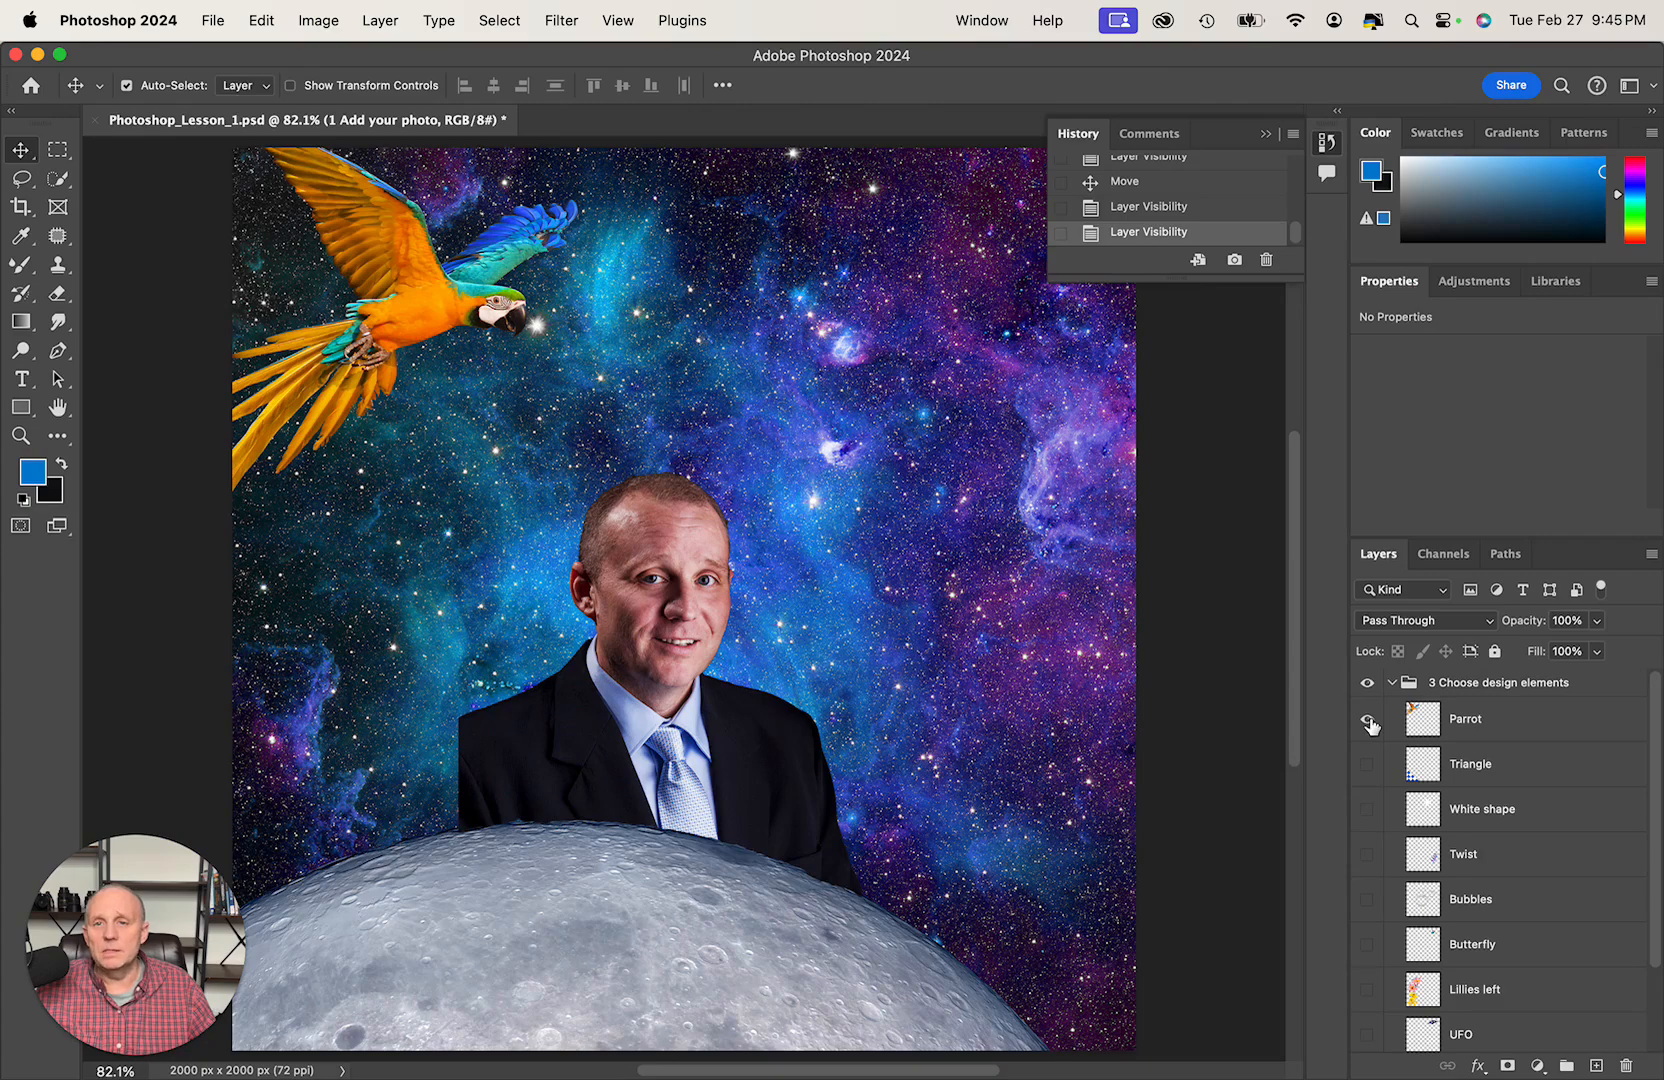
pyautogui.moveTo(470, 331); pyautogui.dragTo(876, 650)
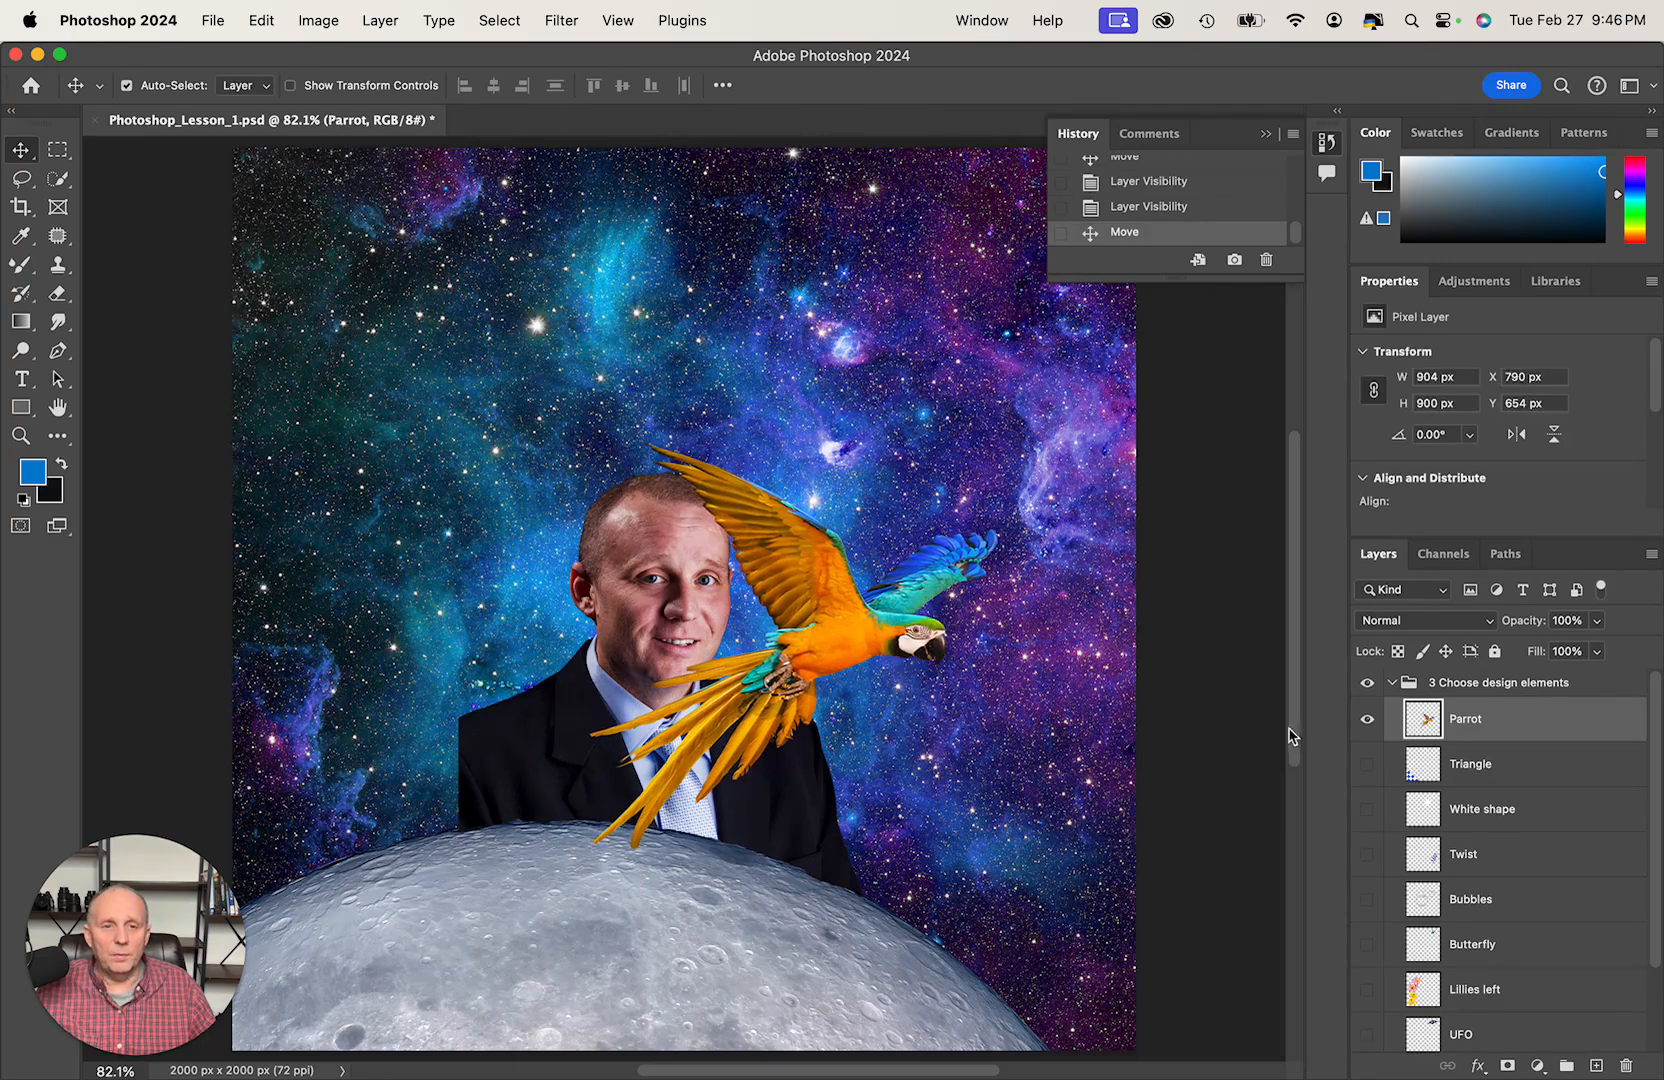
pyautogui.click(1366, 720)
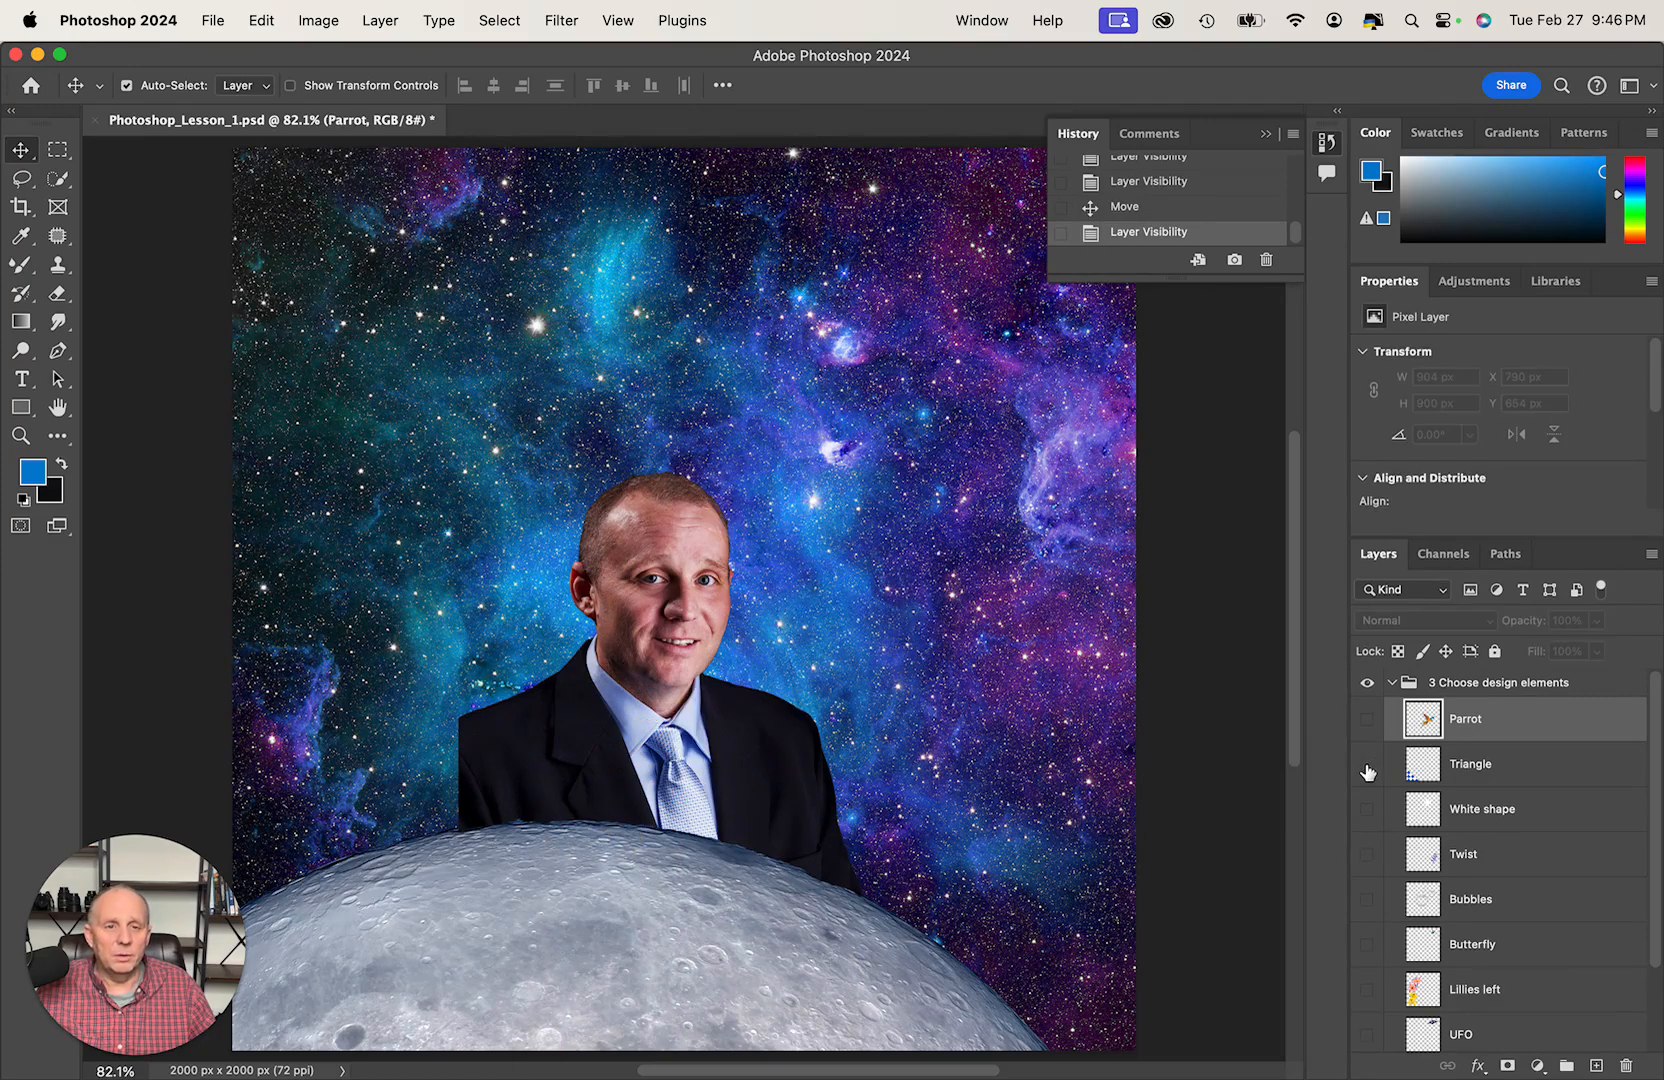
pyautogui.click(1367, 765)
pyautogui.click(1367, 767)
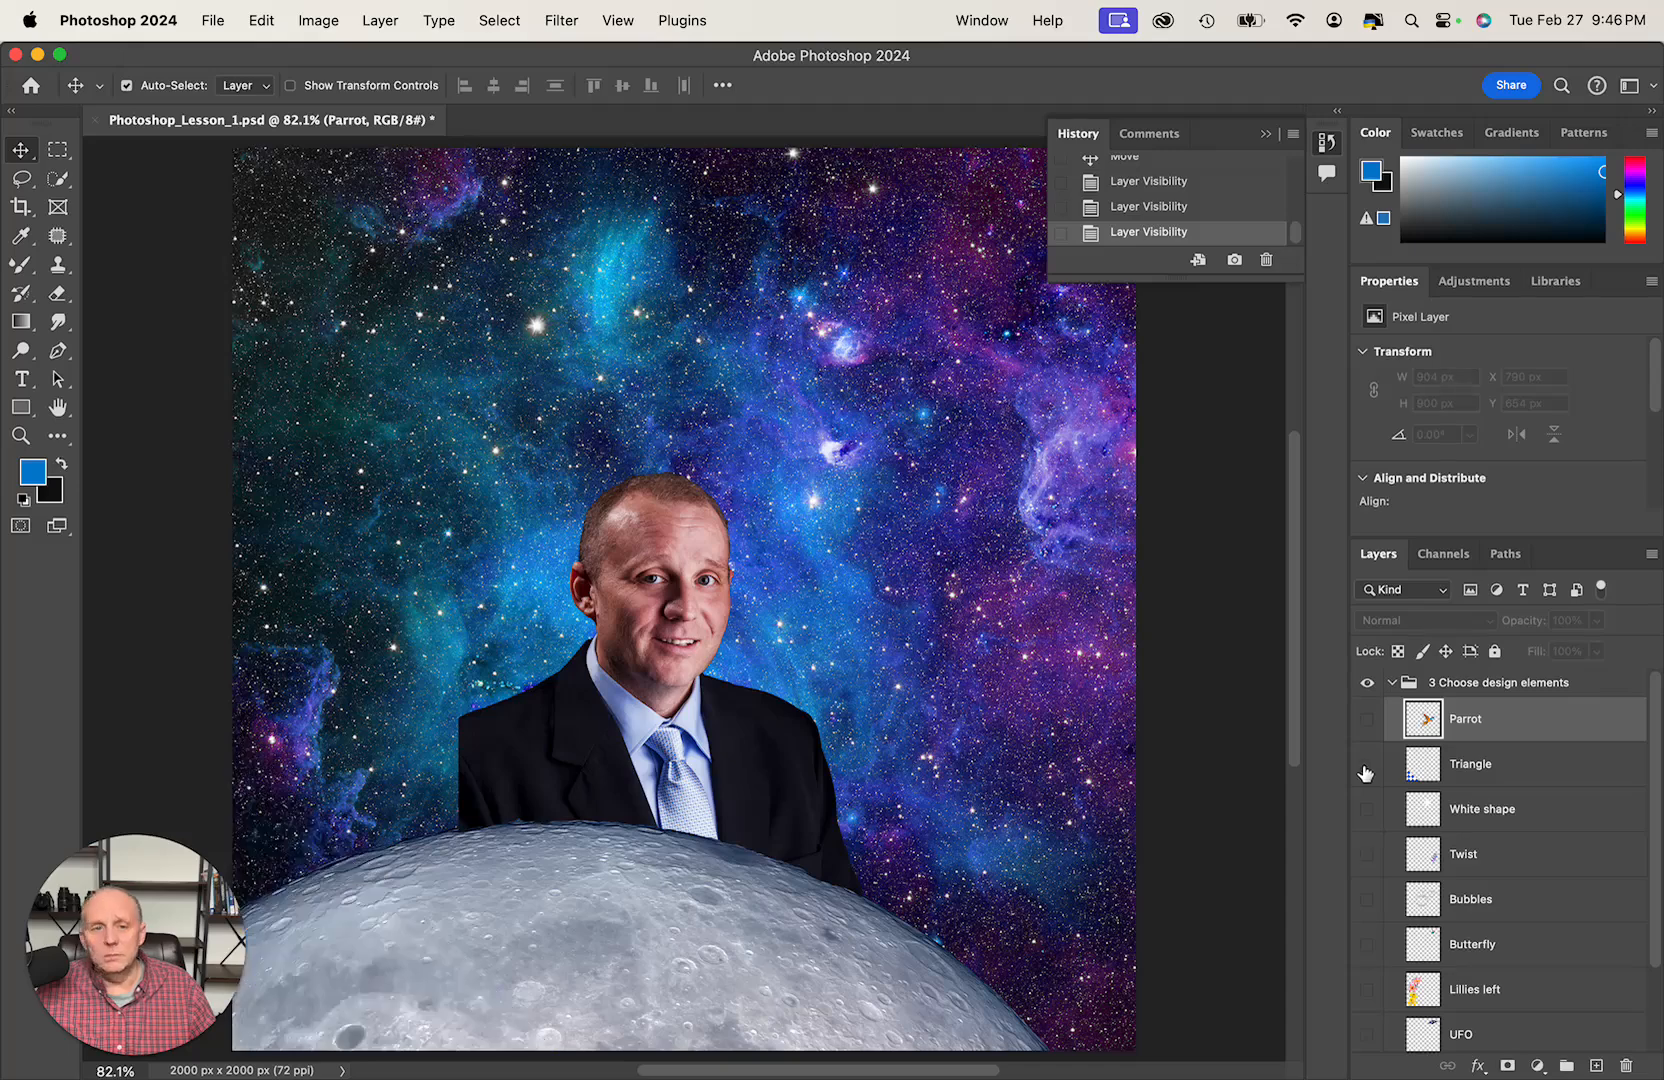
# - Try the White shape over the portrait's head and preview the Twist, leaving both layers hidden
pyautogui.click(1366, 810)
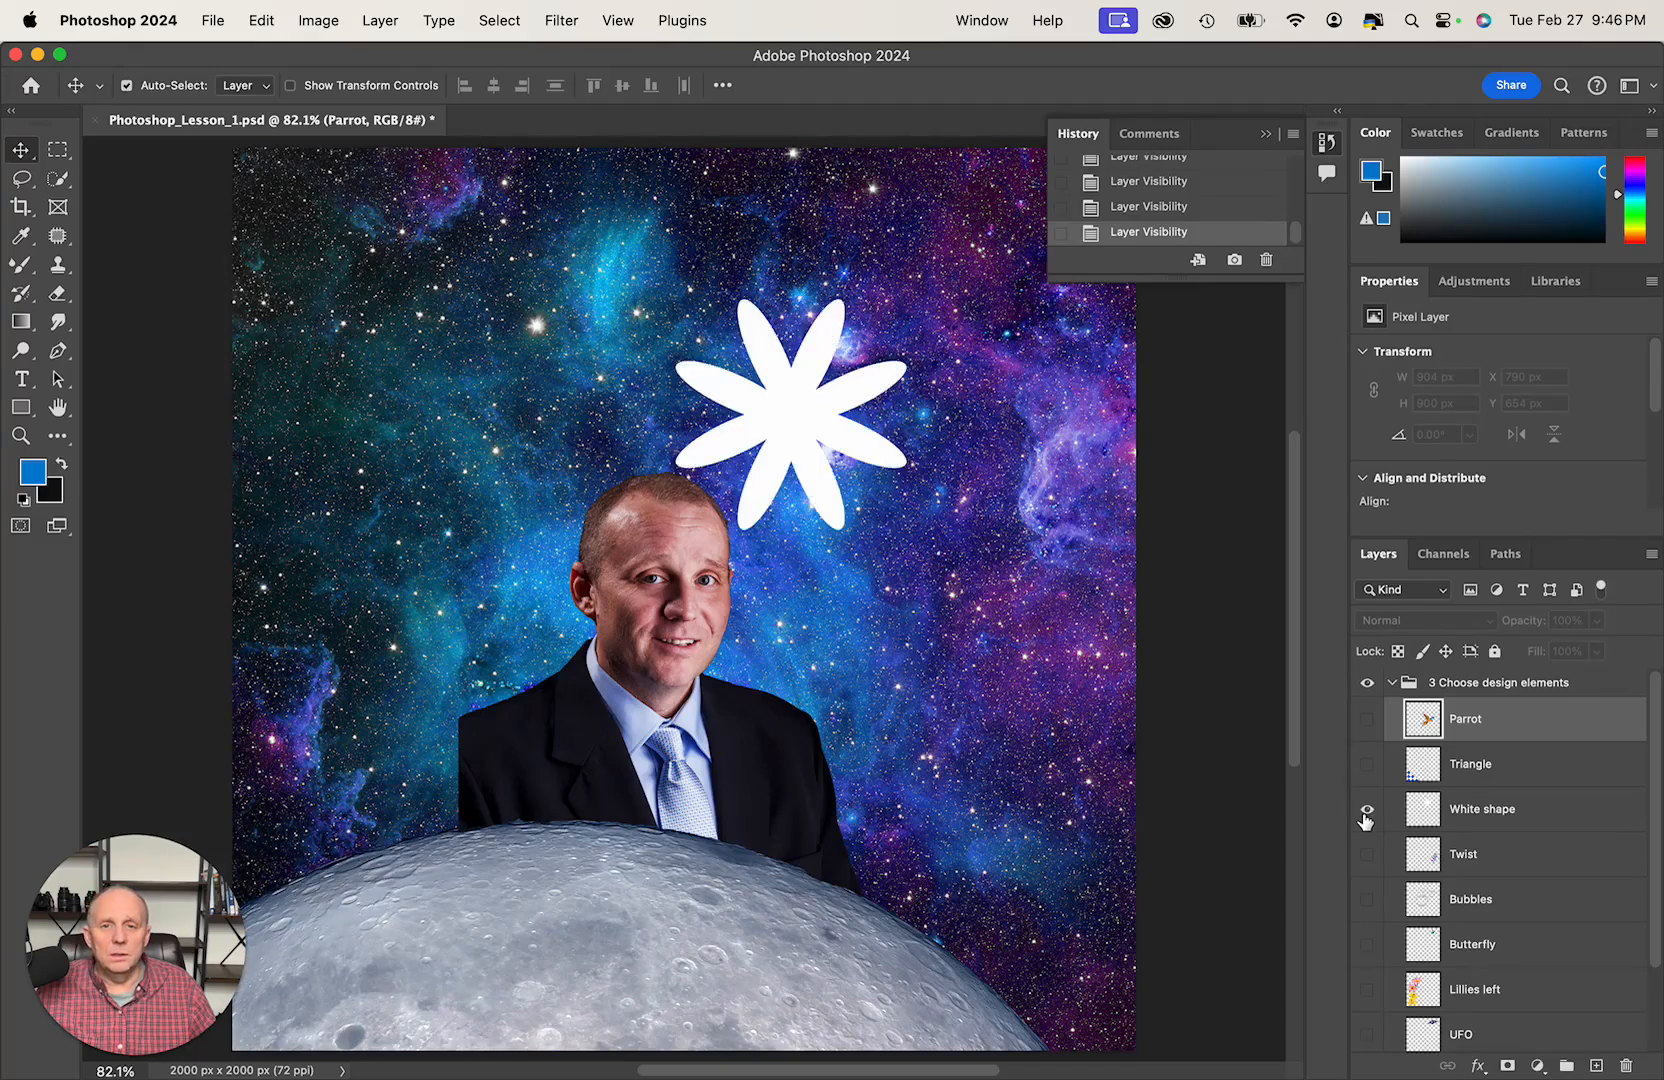
pyautogui.click(1366, 816)
pyautogui.click(1366, 812)
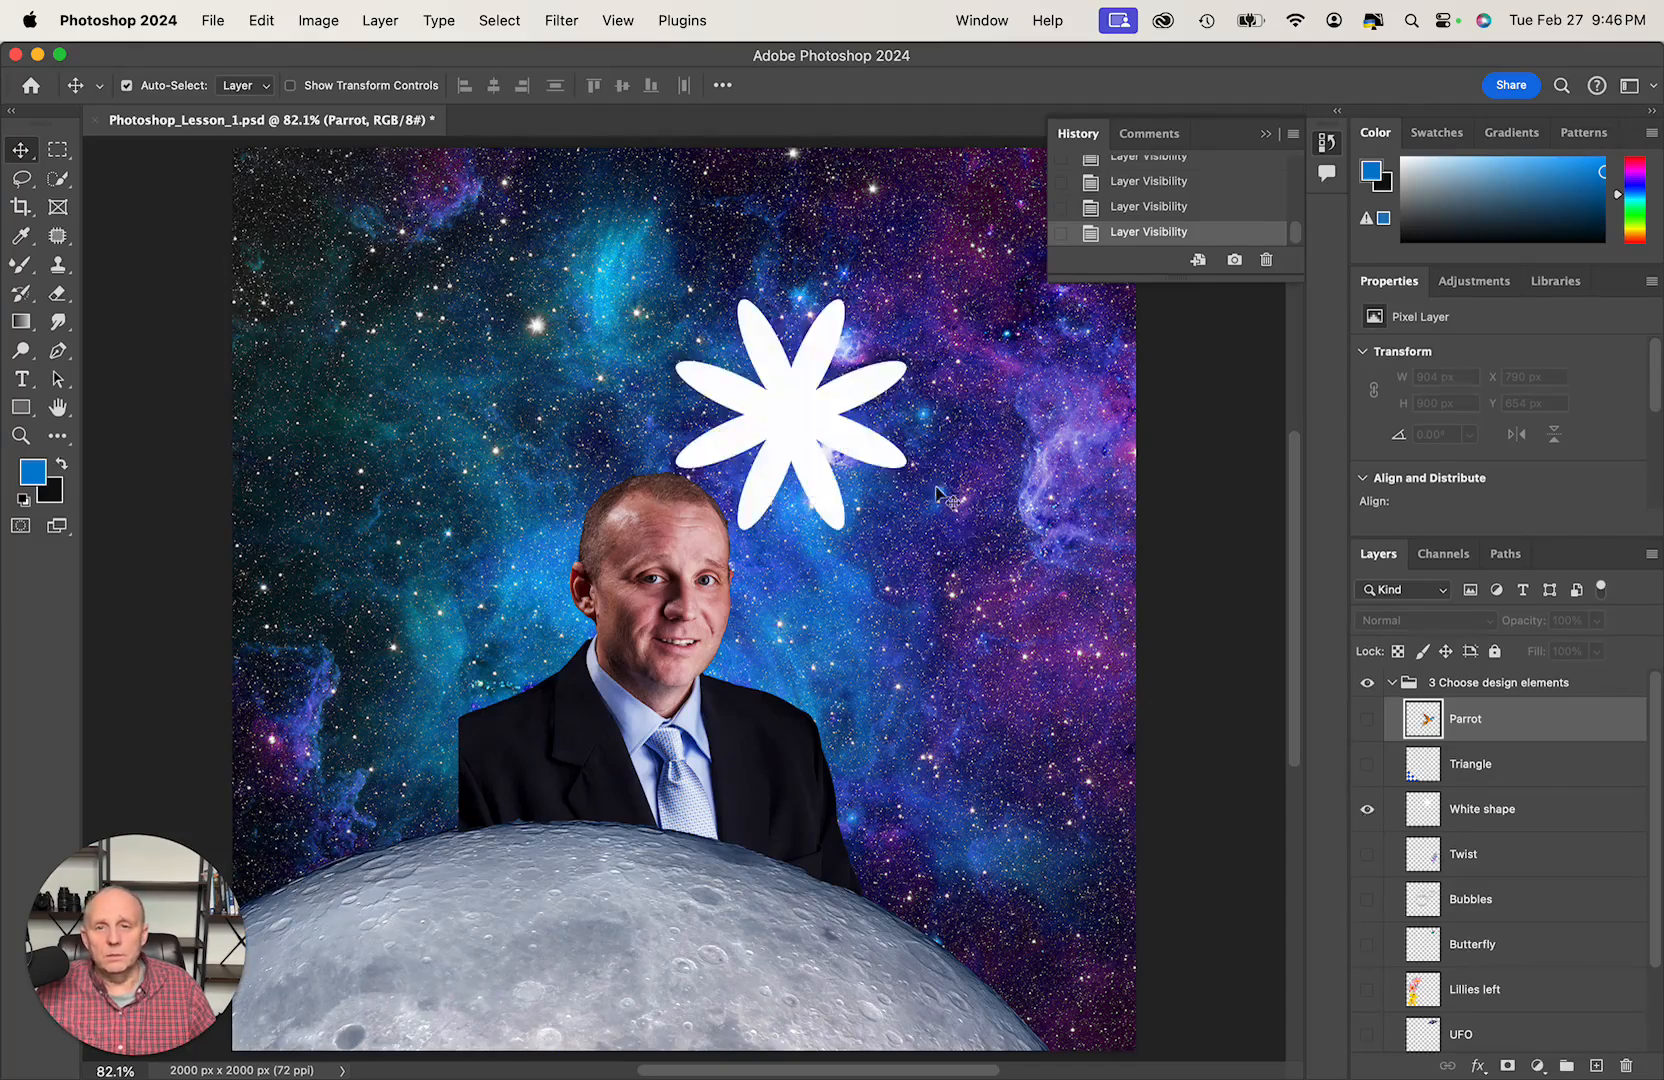
pyautogui.moveTo(813, 425); pyautogui.dragTo(734, 485)
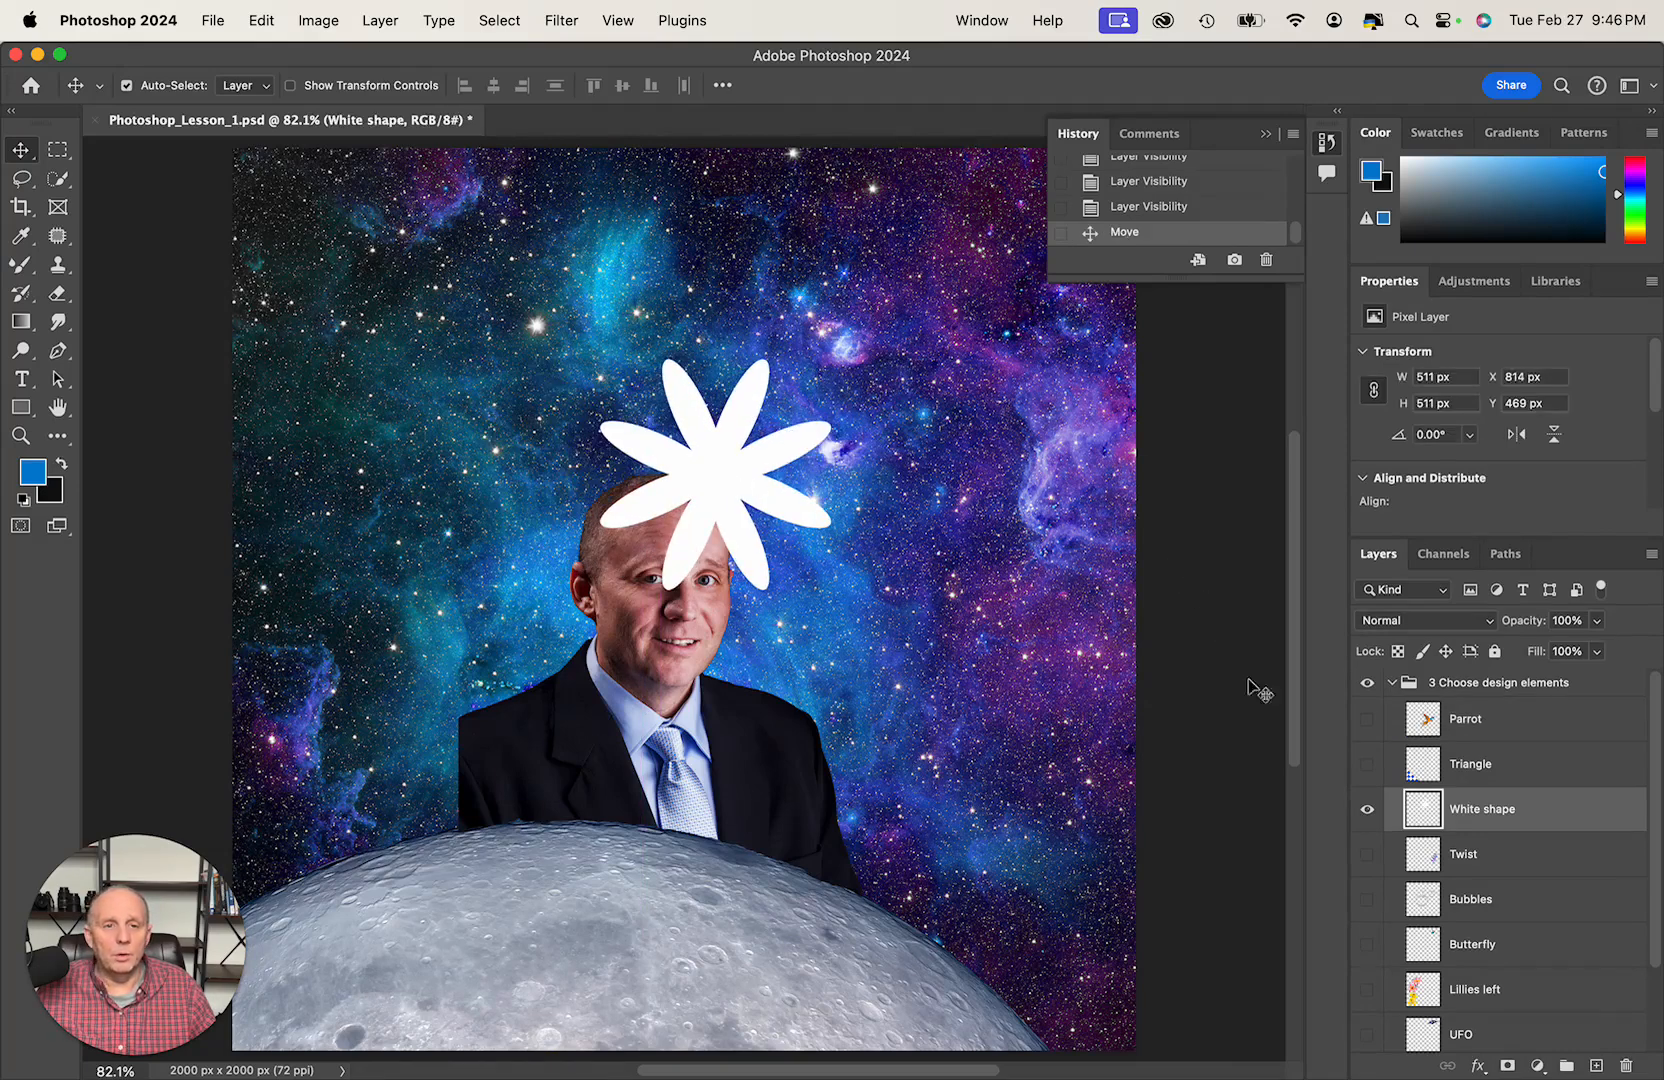
pyautogui.click(1366, 809)
pyautogui.click(1367, 856)
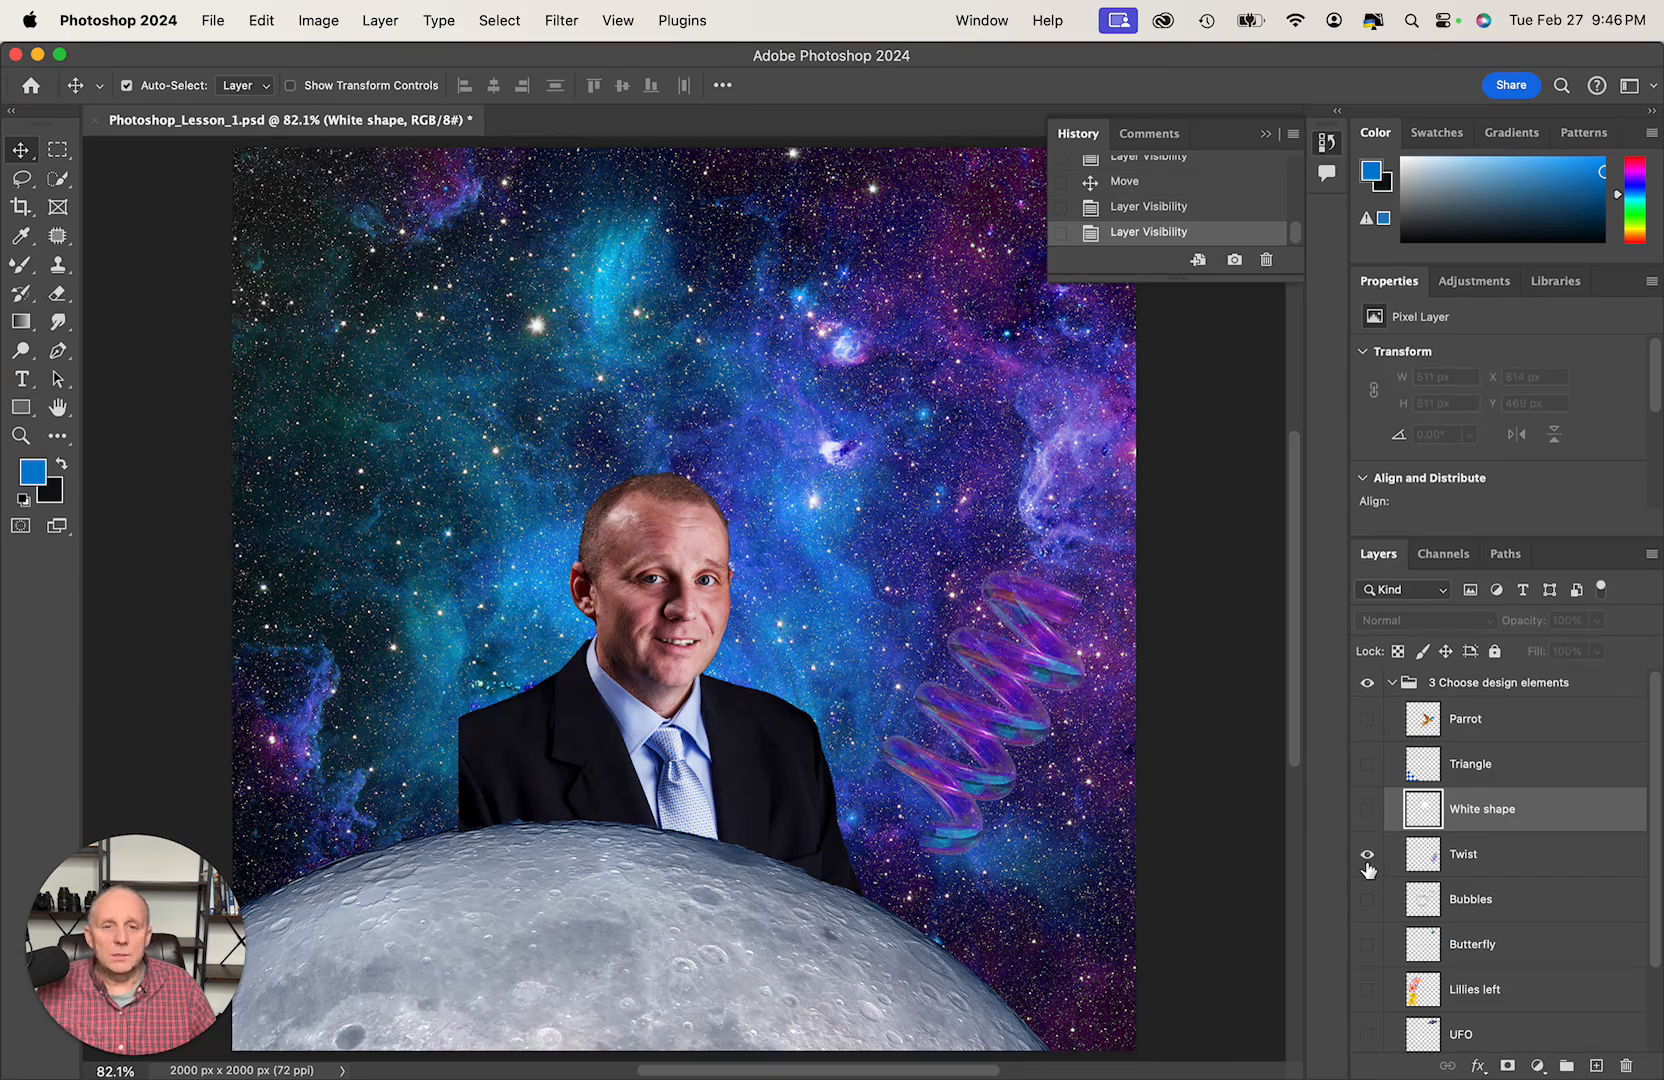
pyautogui.click(1367, 862)
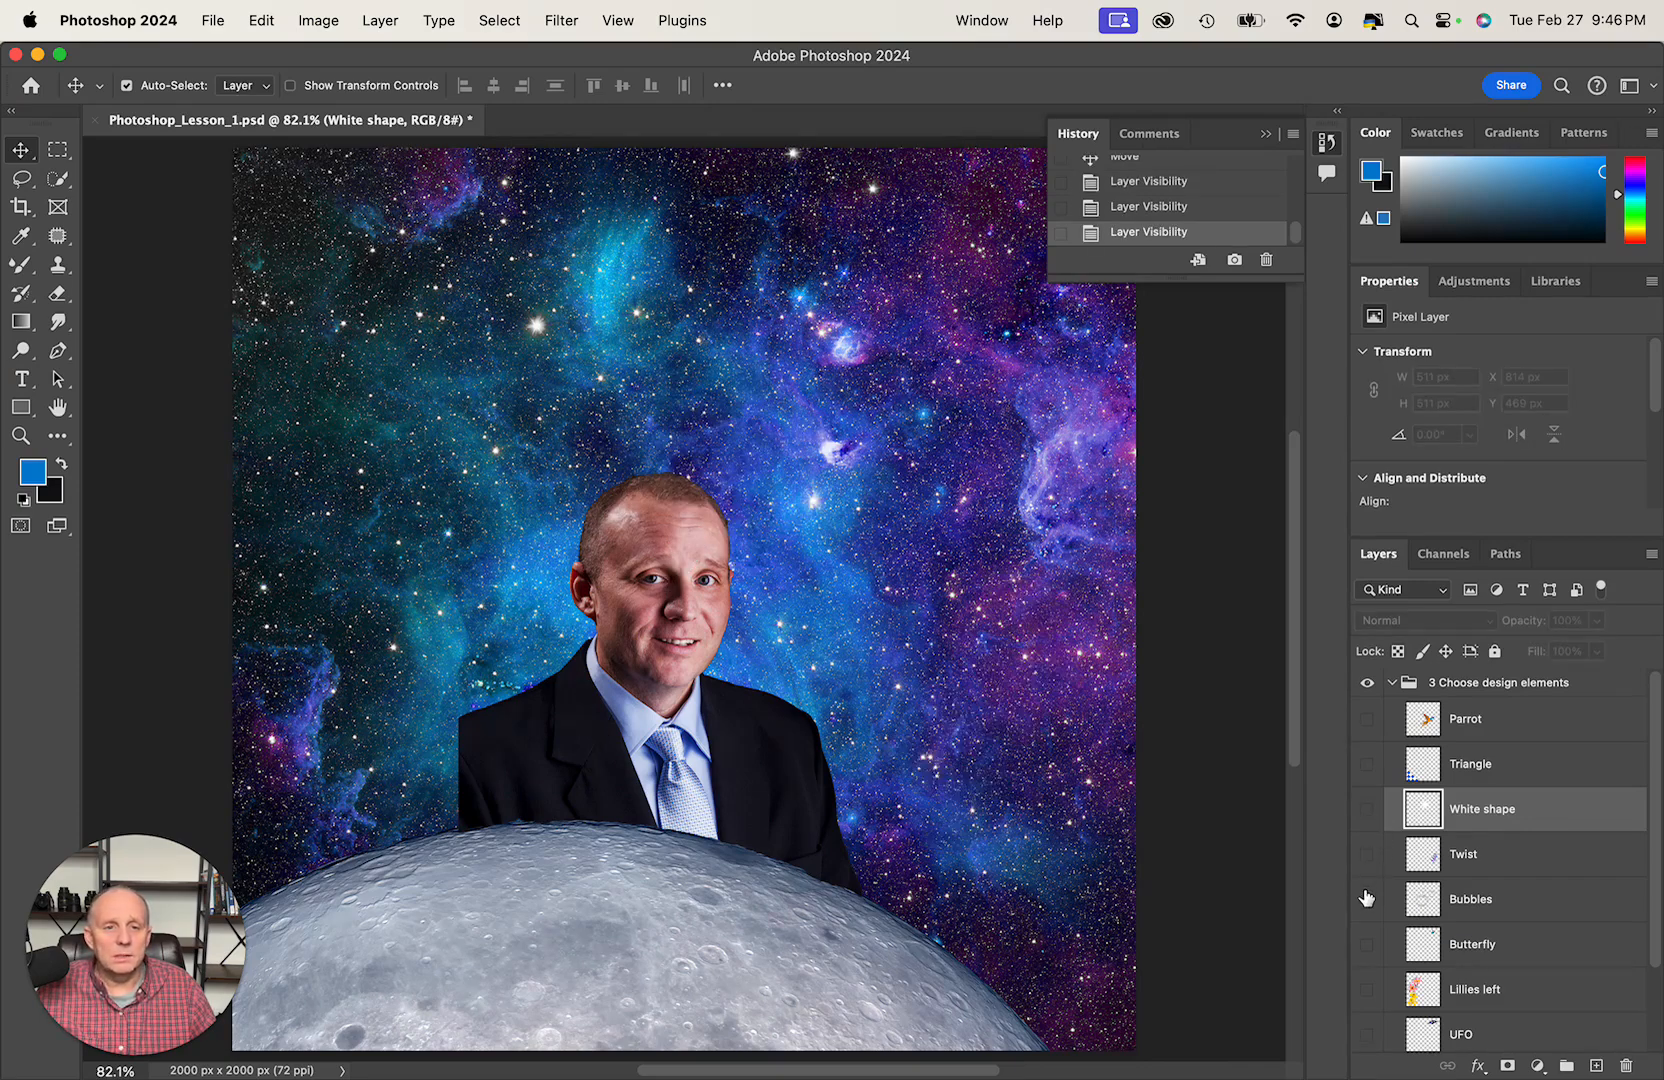
# - Show the Bubbles layer and move the portrait so its head sits inside the large bubble, at about X 478 px, Y 675 px
pyautogui.click(1367, 900)
pyautogui.moveTo(678, 698)
pyautogui.mouseDown()
pyautogui.moveTo(706, 596)
pyautogui.moveTo(701, 690)
pyautogui.mouseUp()
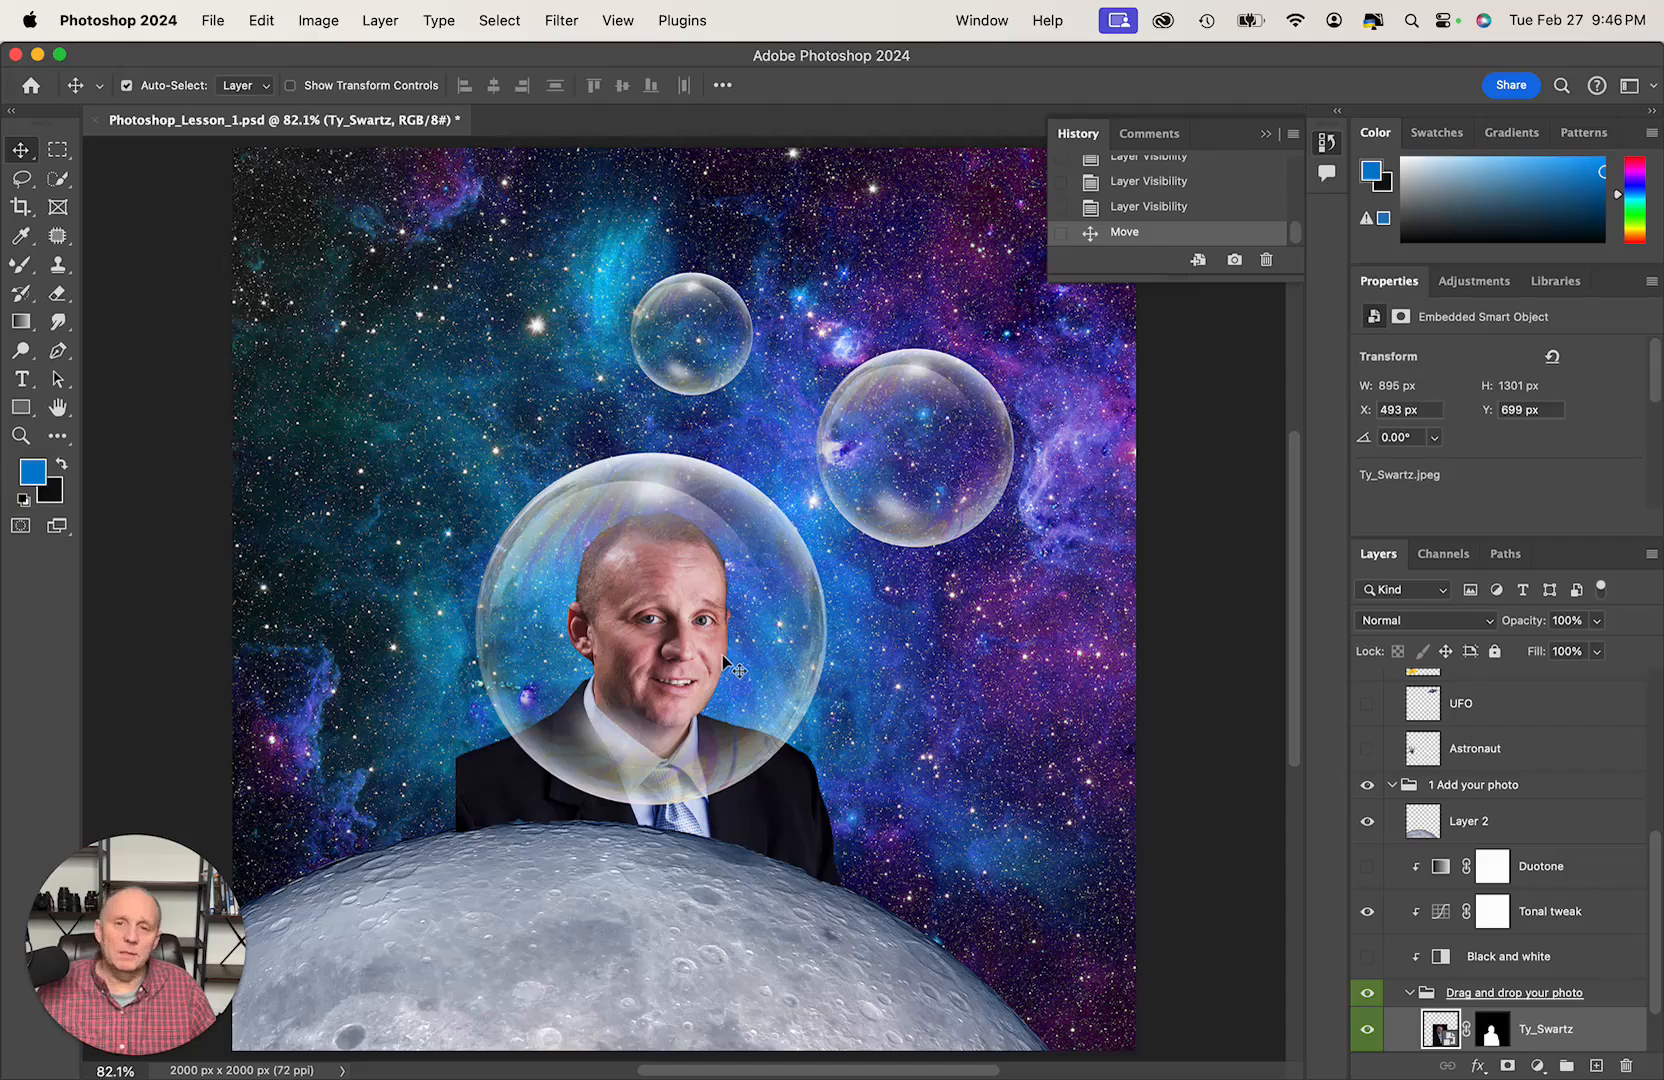
pyautogui.moveTo(673, 645); pyautogui.dragTo(661, 625)
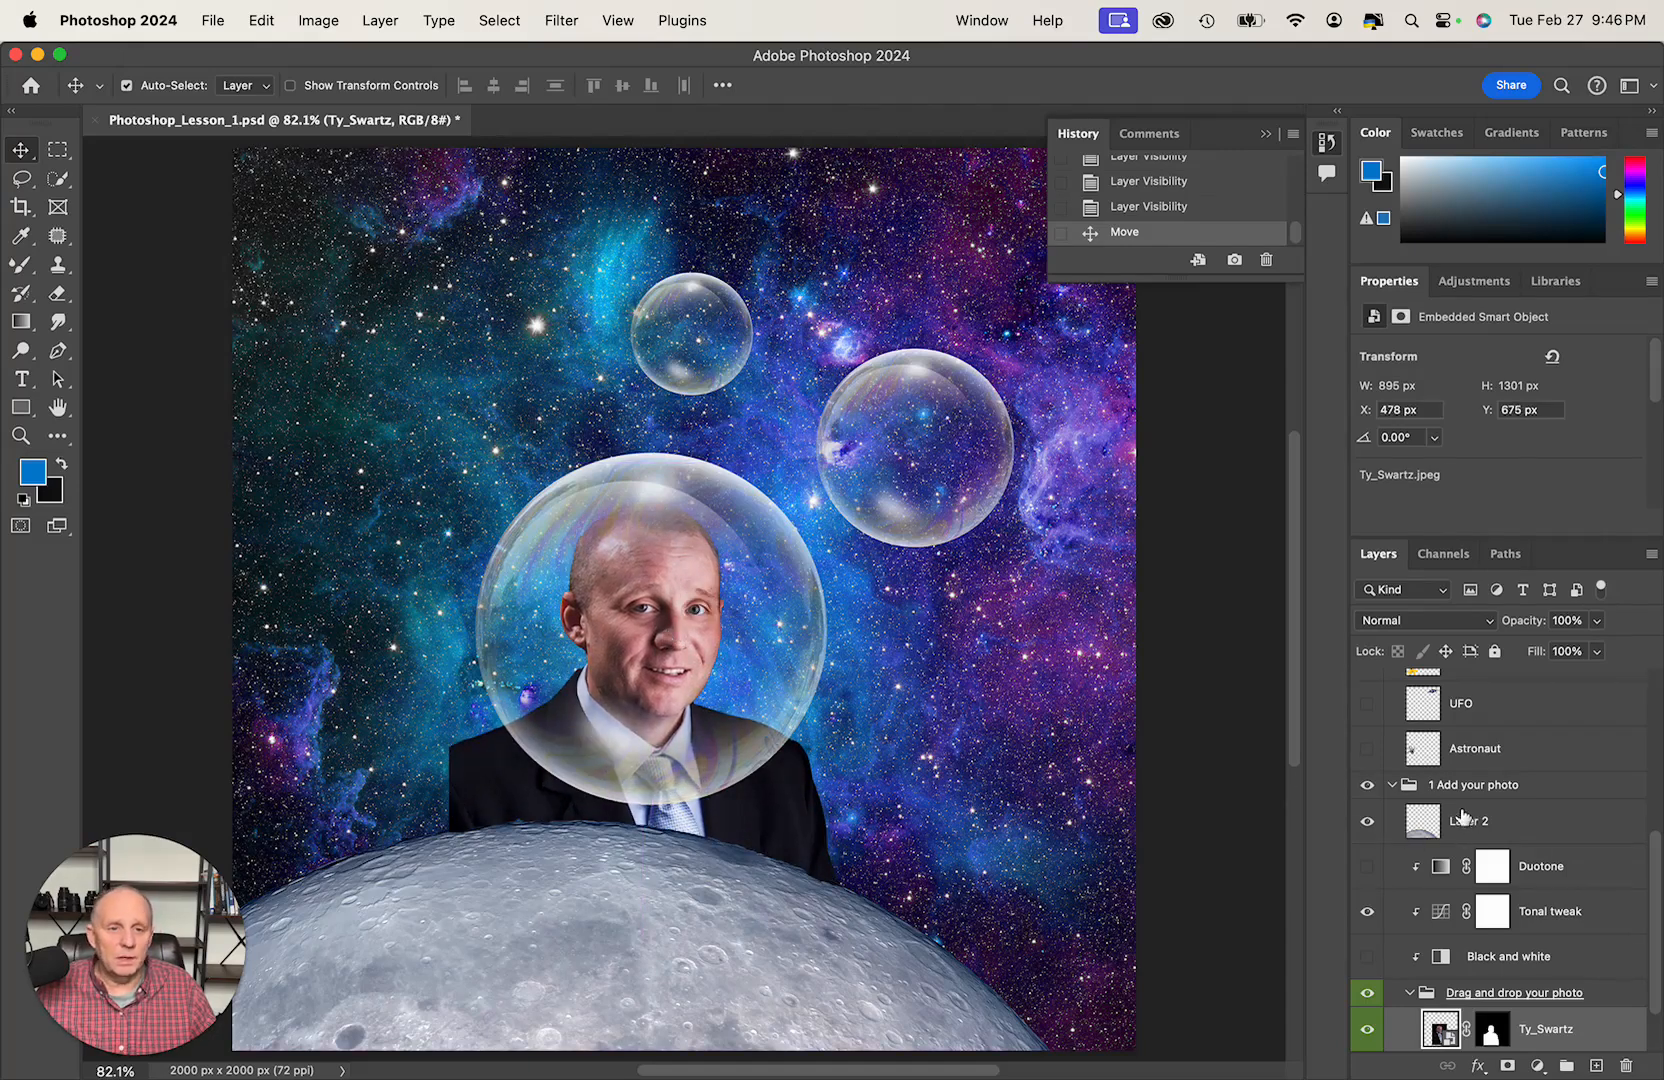
# - Preview the Tonal tweak adjustment on the portrait and collapse the 1 Add your photo group
pyautogui.click(1366, 913)
pyautogui.click(1366, 913)
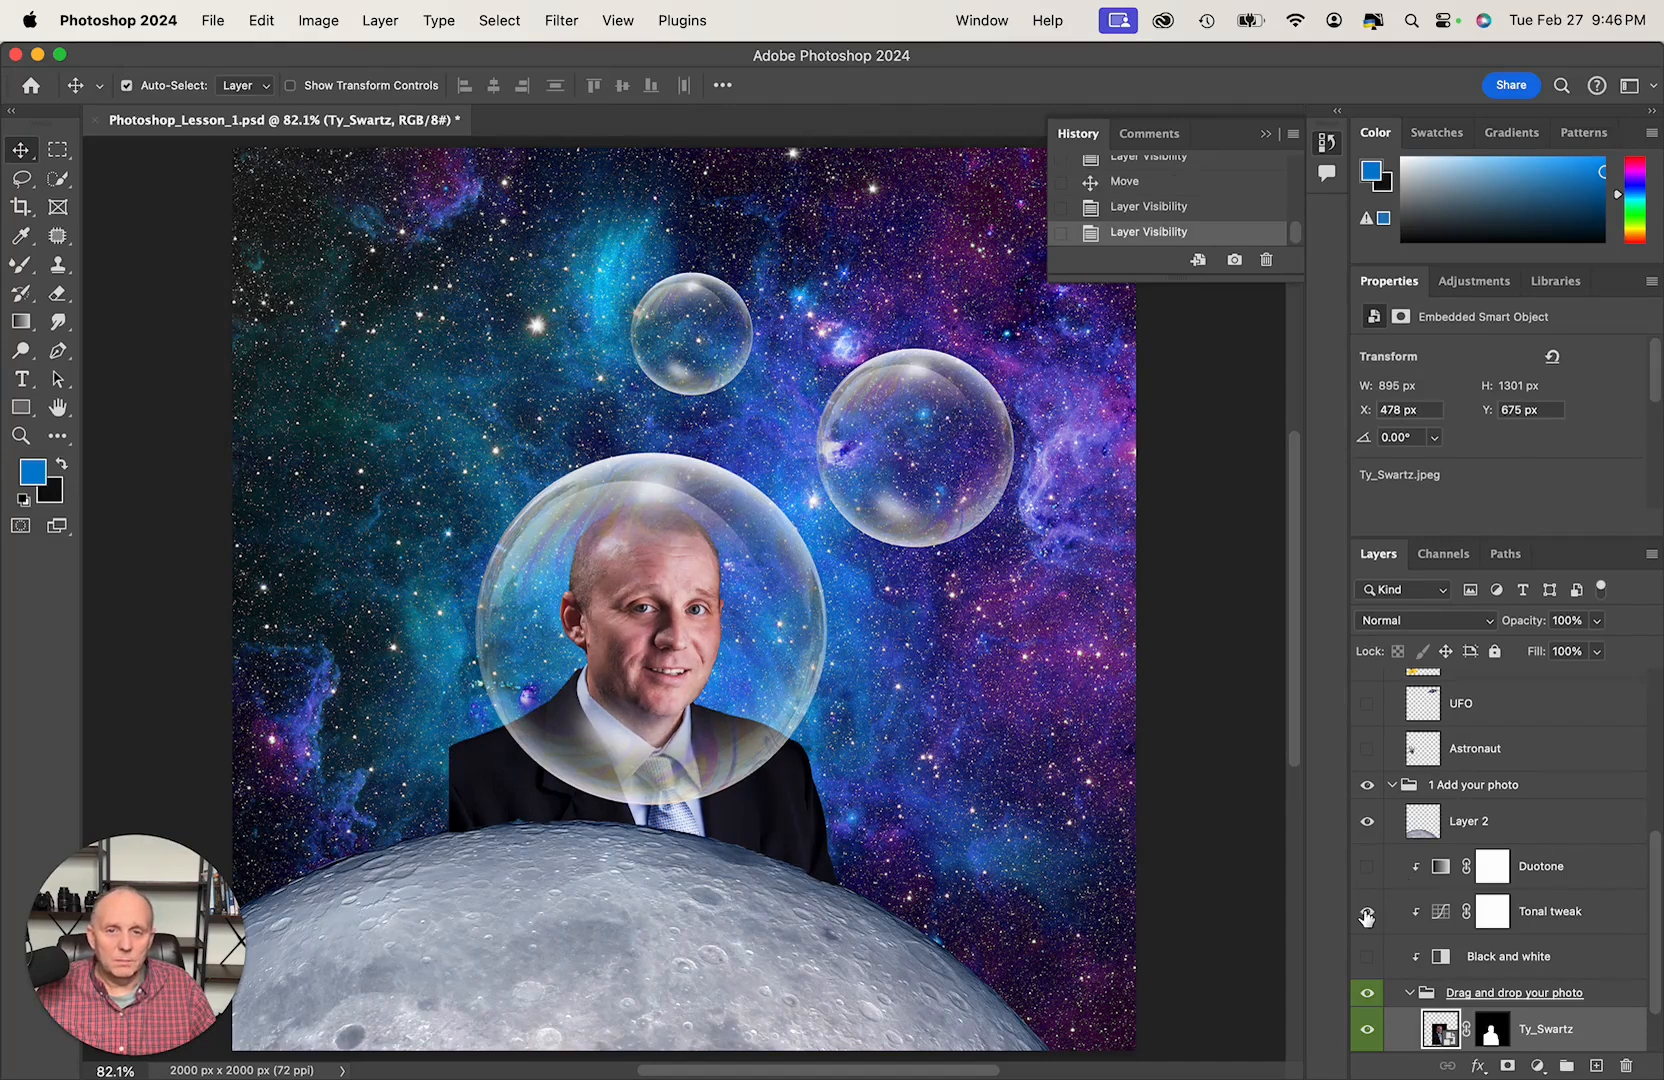
pyautogui.click(1392, 786)
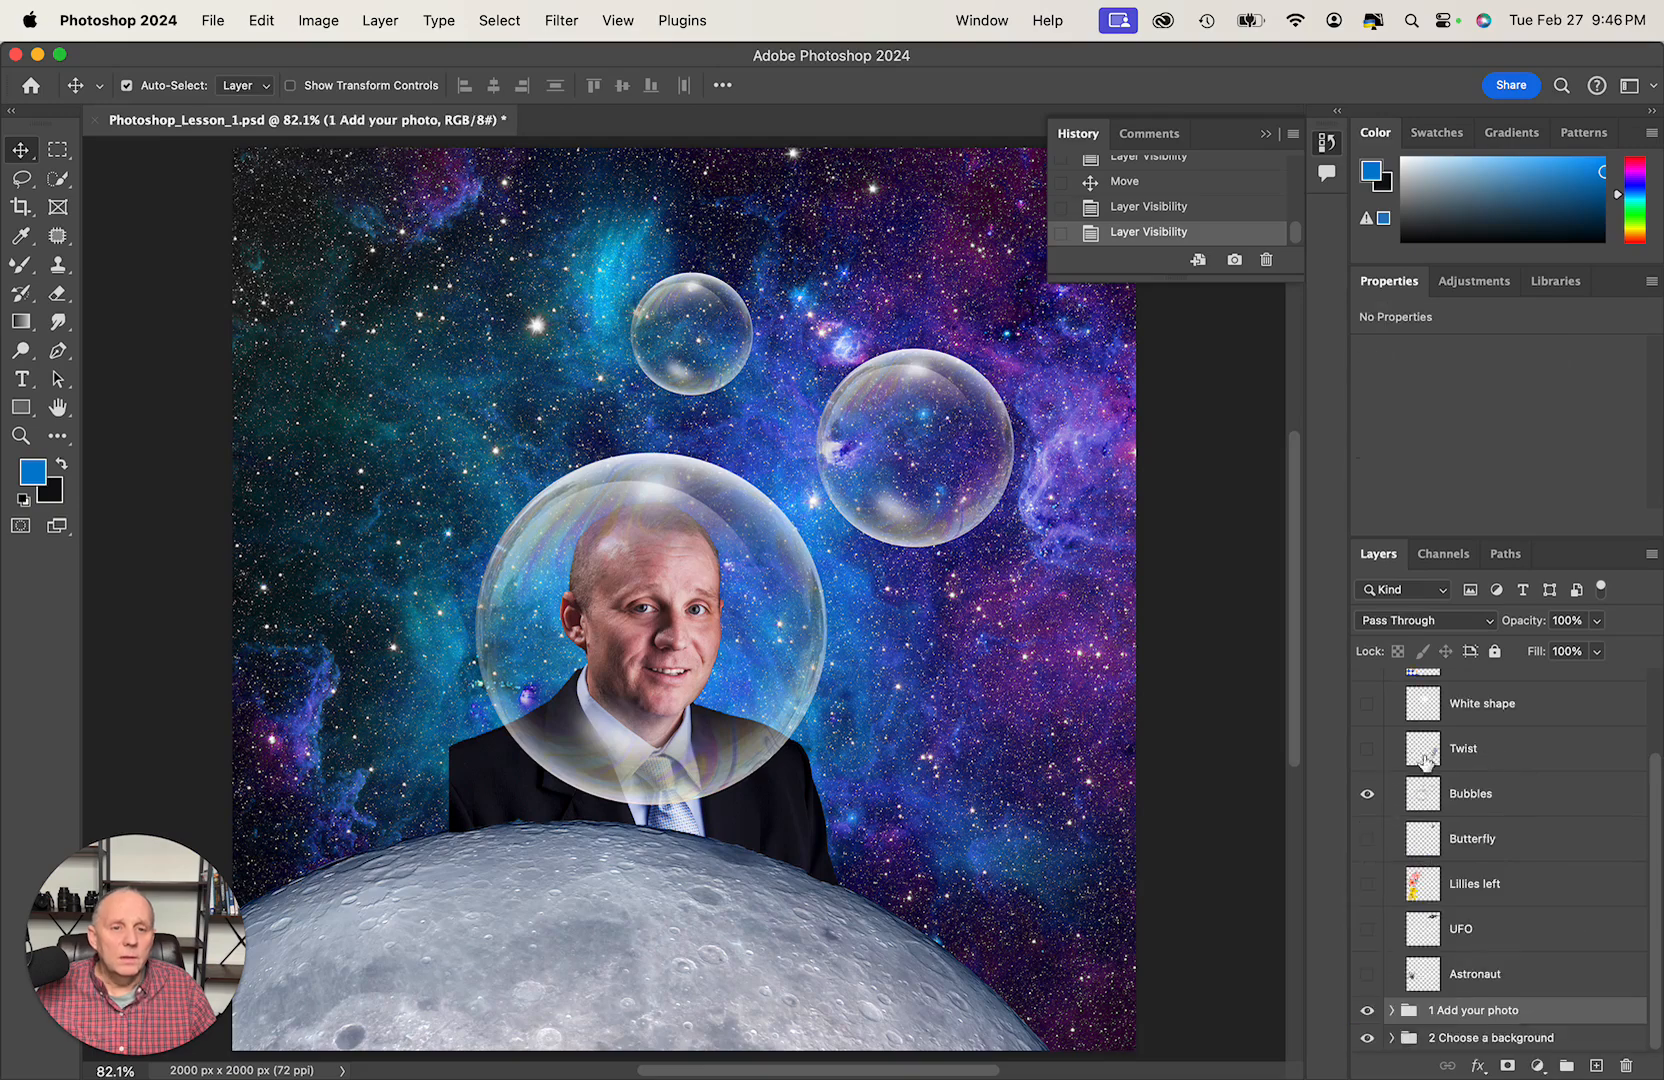
# - Preview the Butterfly and Lillies left design elements, leaving both layers hidden
pyautogui.scroll(3, 1415, 850)
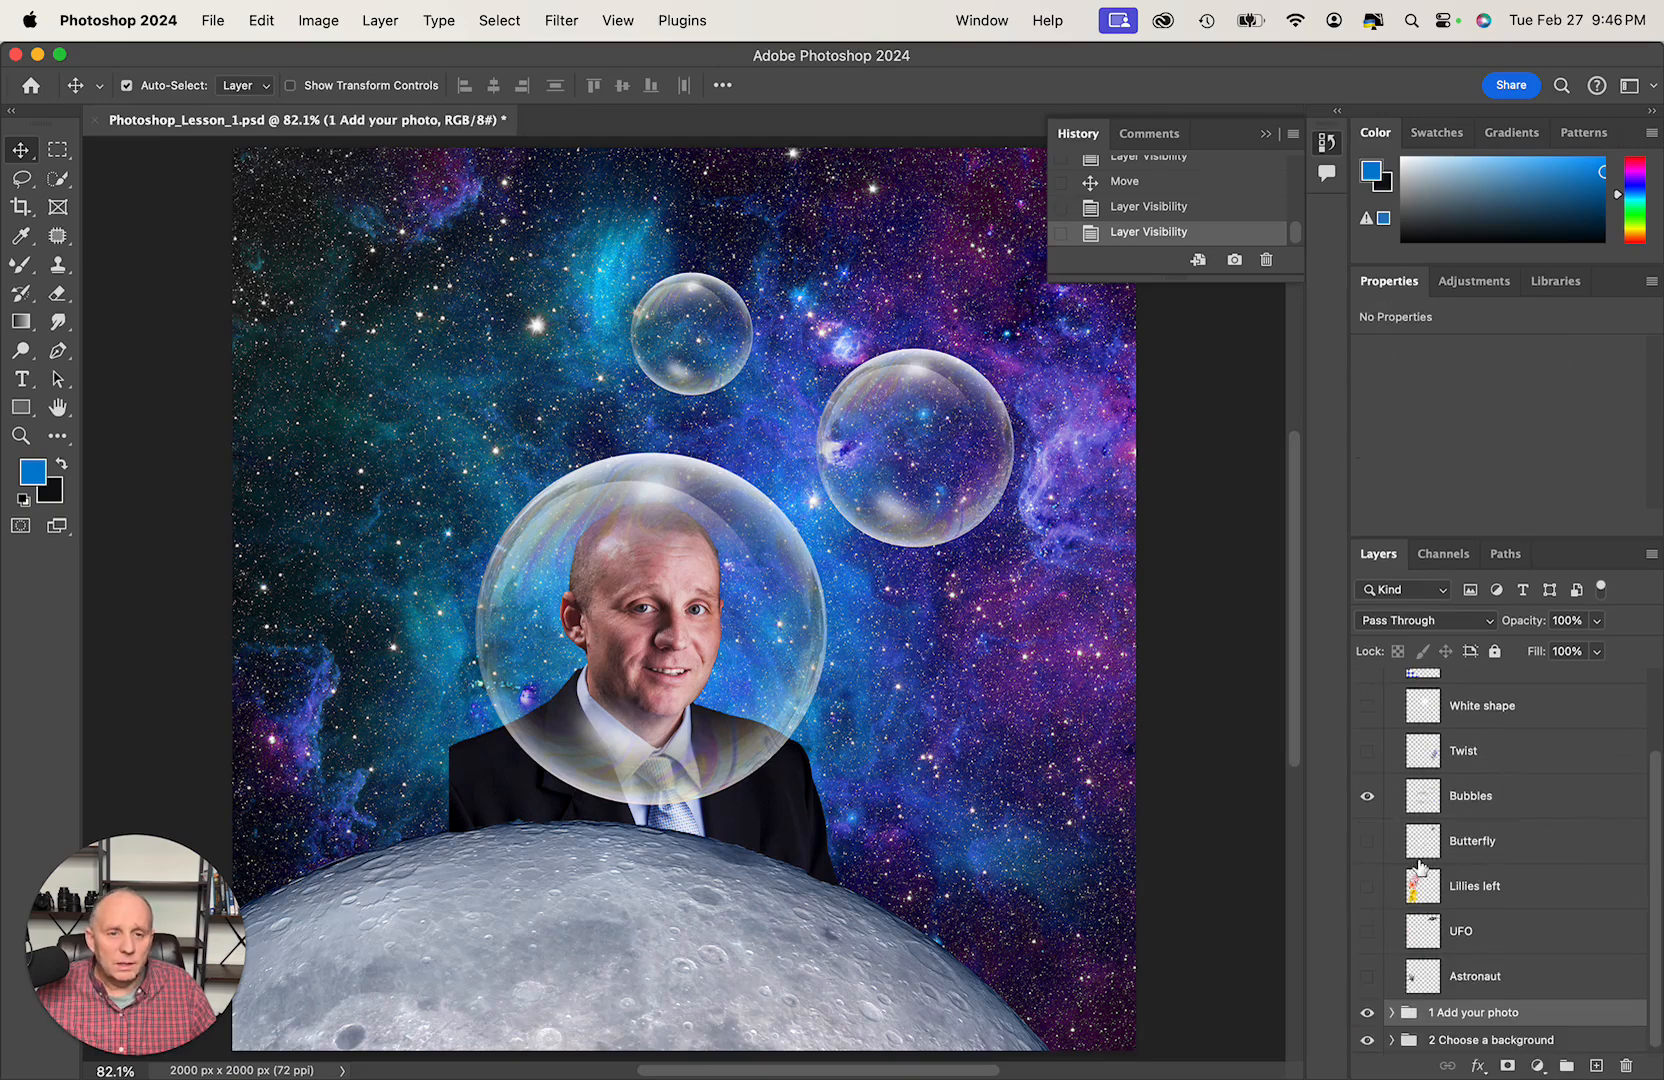
pyautogui.click(1367, 843)
pyautogui.click(1368, 848)
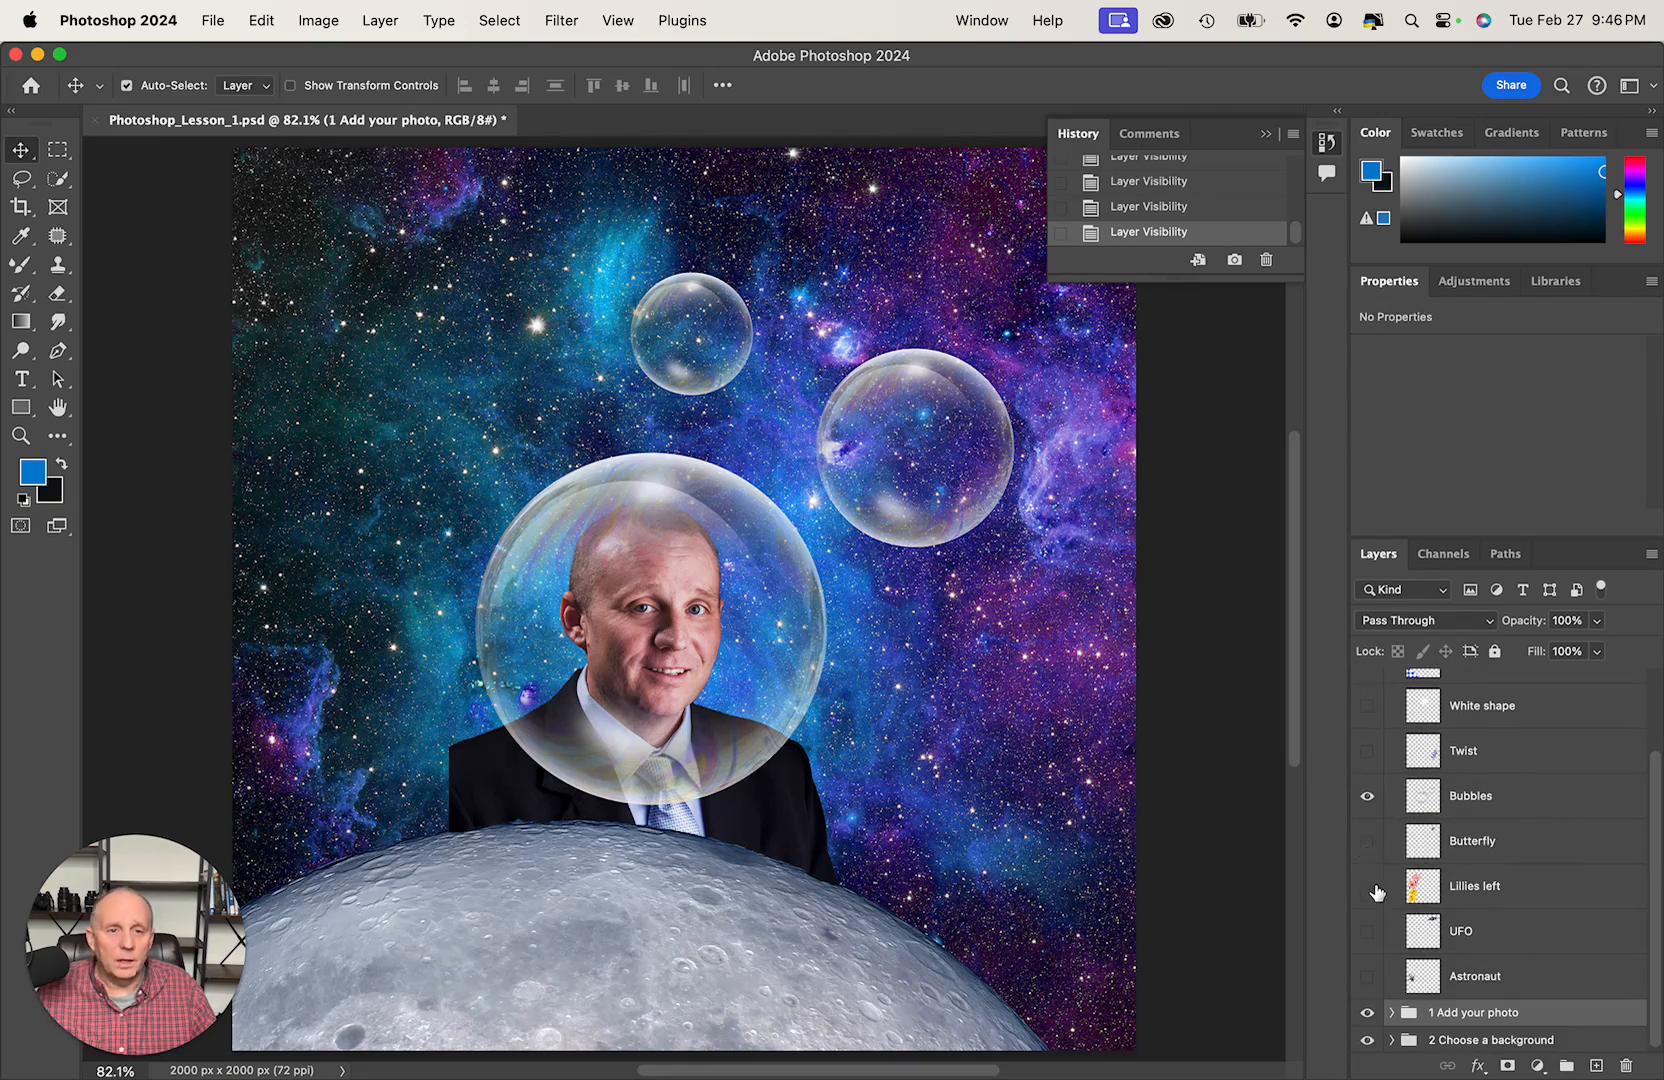
pyautogui.click(1367, 888)
pyautogui.click(1367, 888)
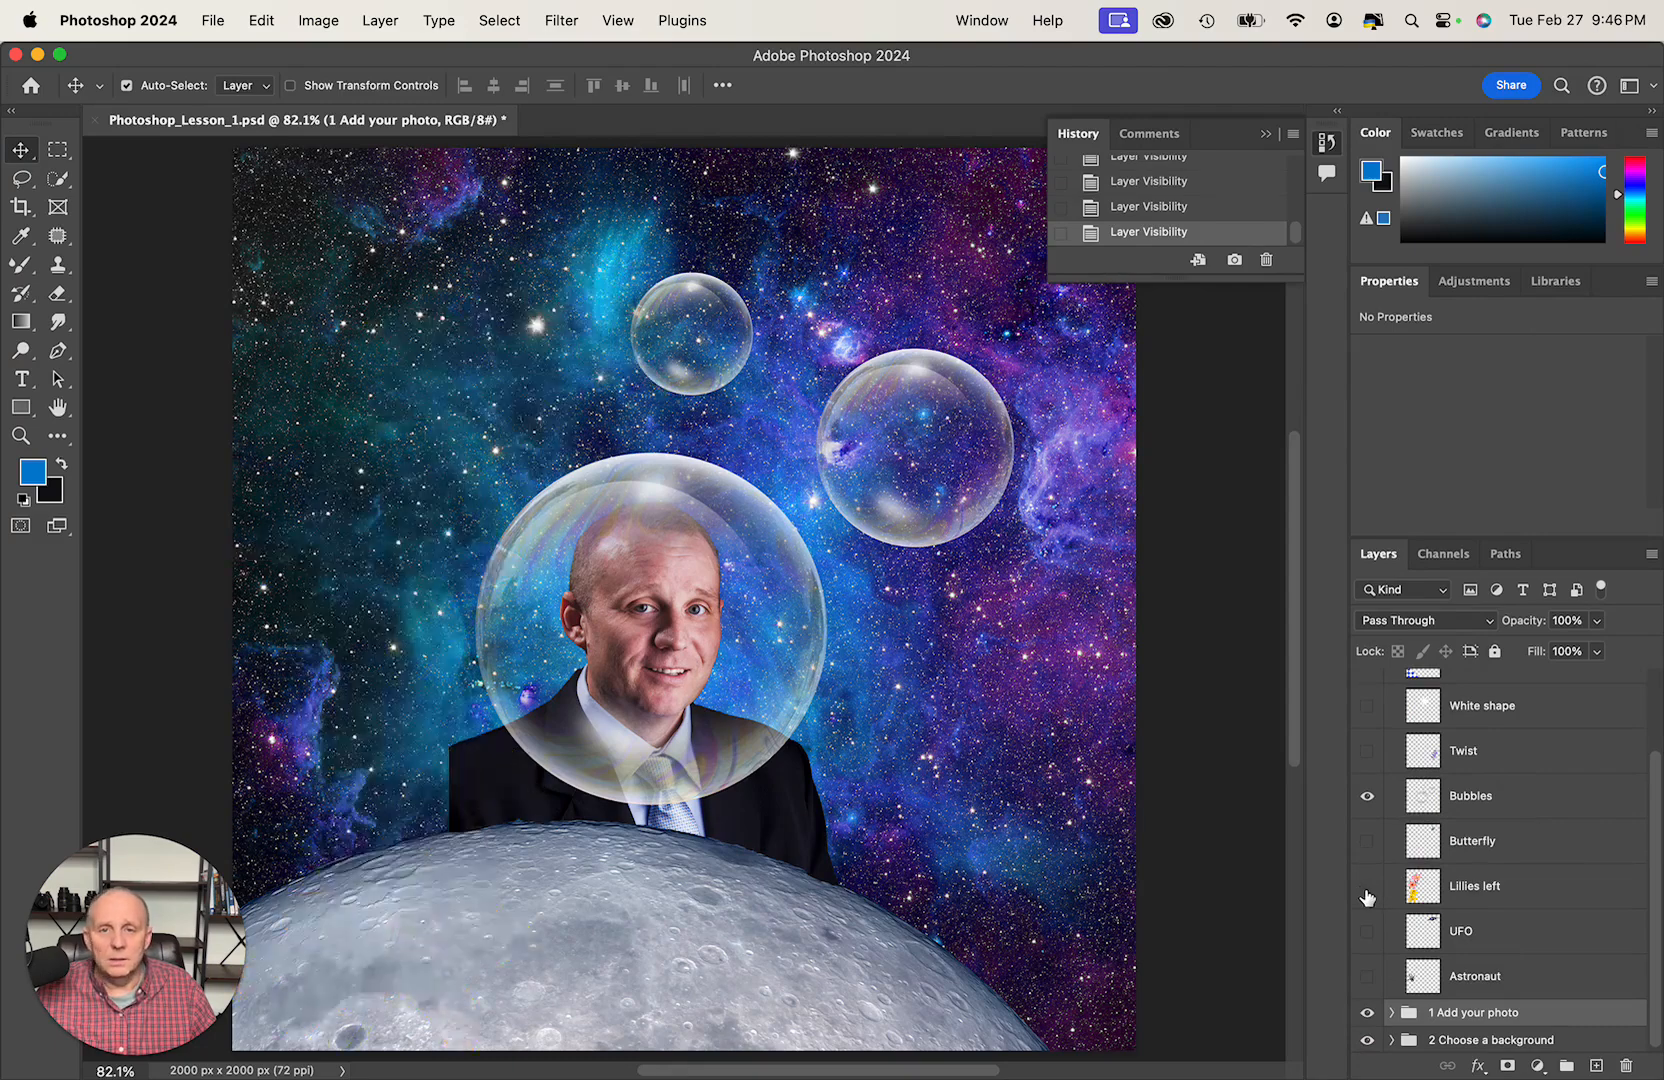
# - Show the UFO layer and move the UFO beside the large bubble, at about X 115 px, Y 517 px
pyautogui.click(1367, 932)
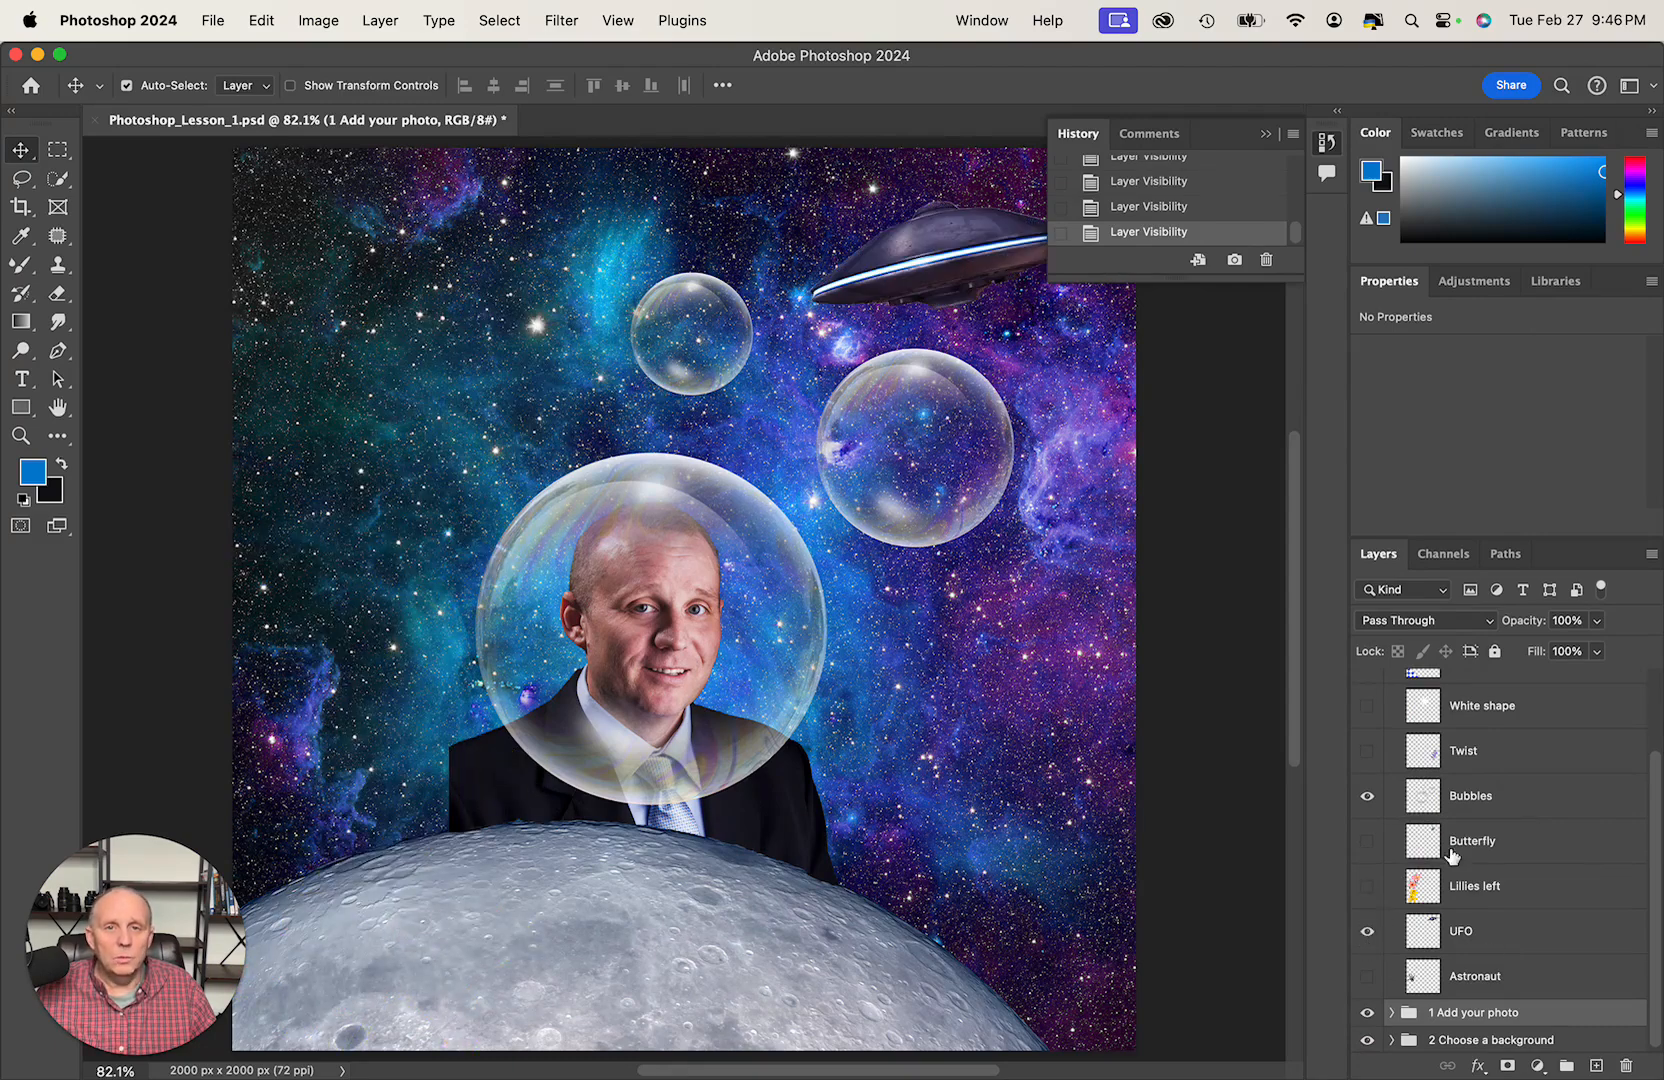
pyautogui.moveTo(958, 252); pyautogui.dragTo(430, 430)
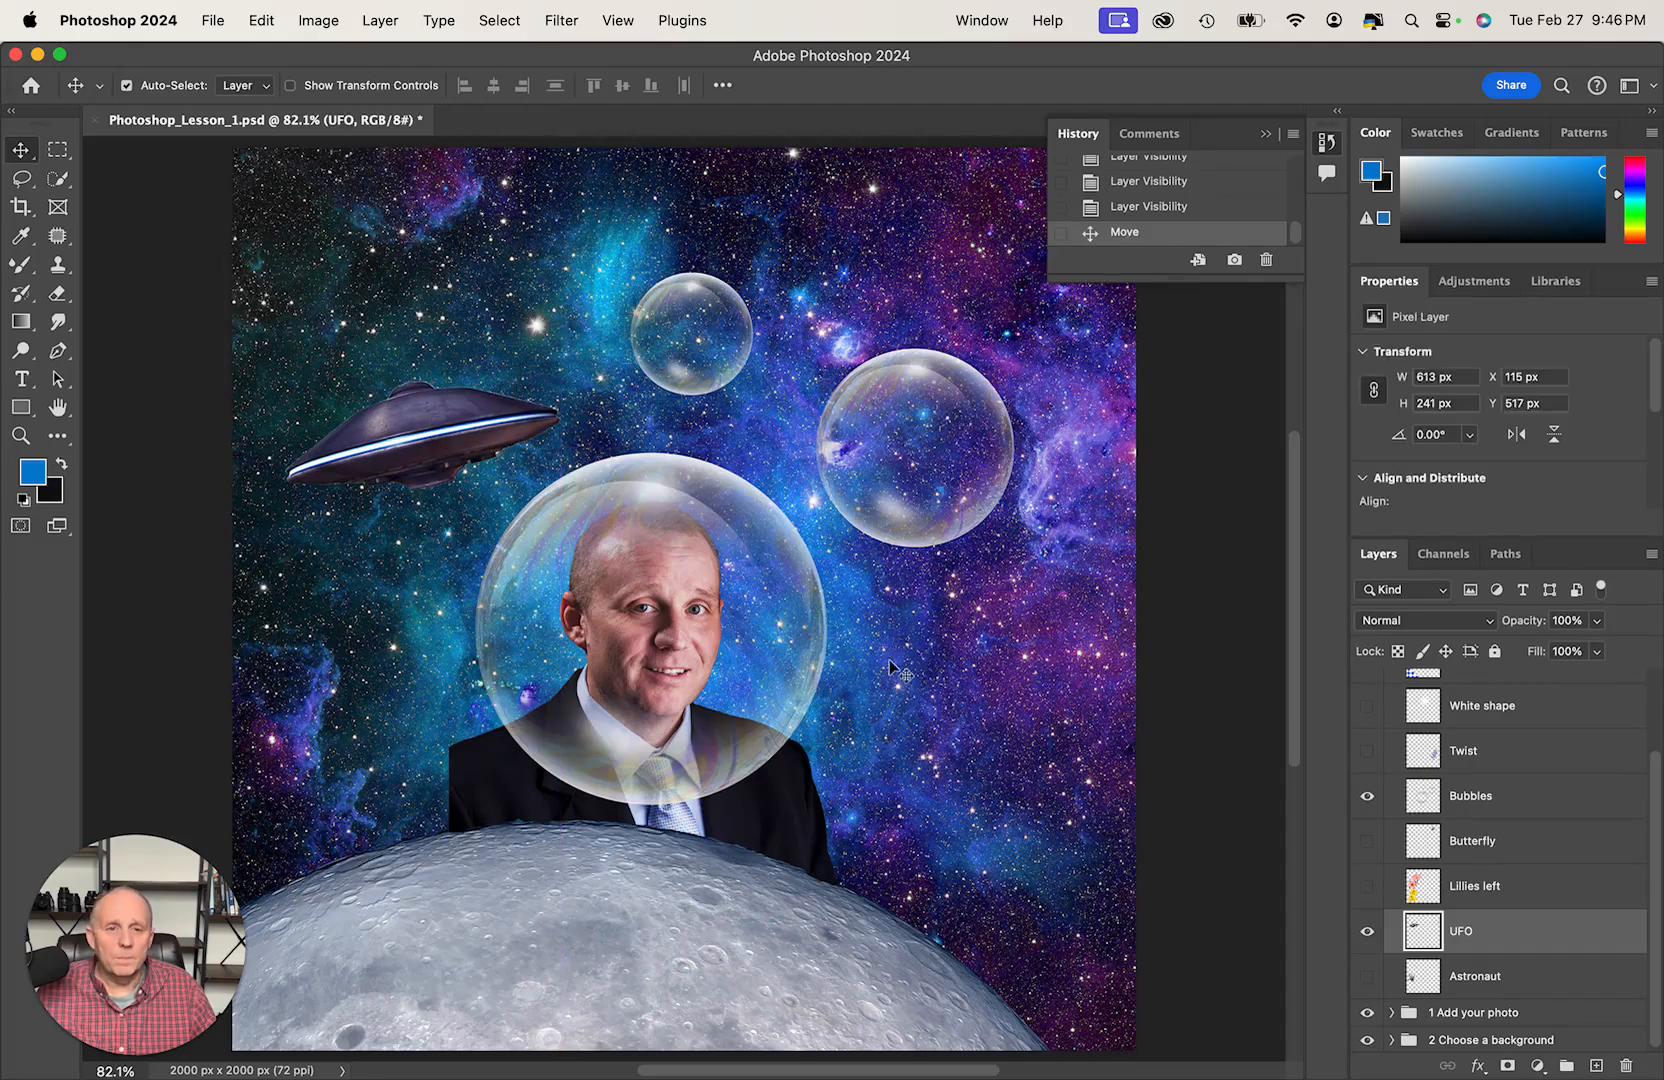
# - Show the Astronaut layer and move the astronaut beside the portrait's shoulder, at about X 58 px, Y 1000 px
pyautogui.scroll(-1, 1561, 782)
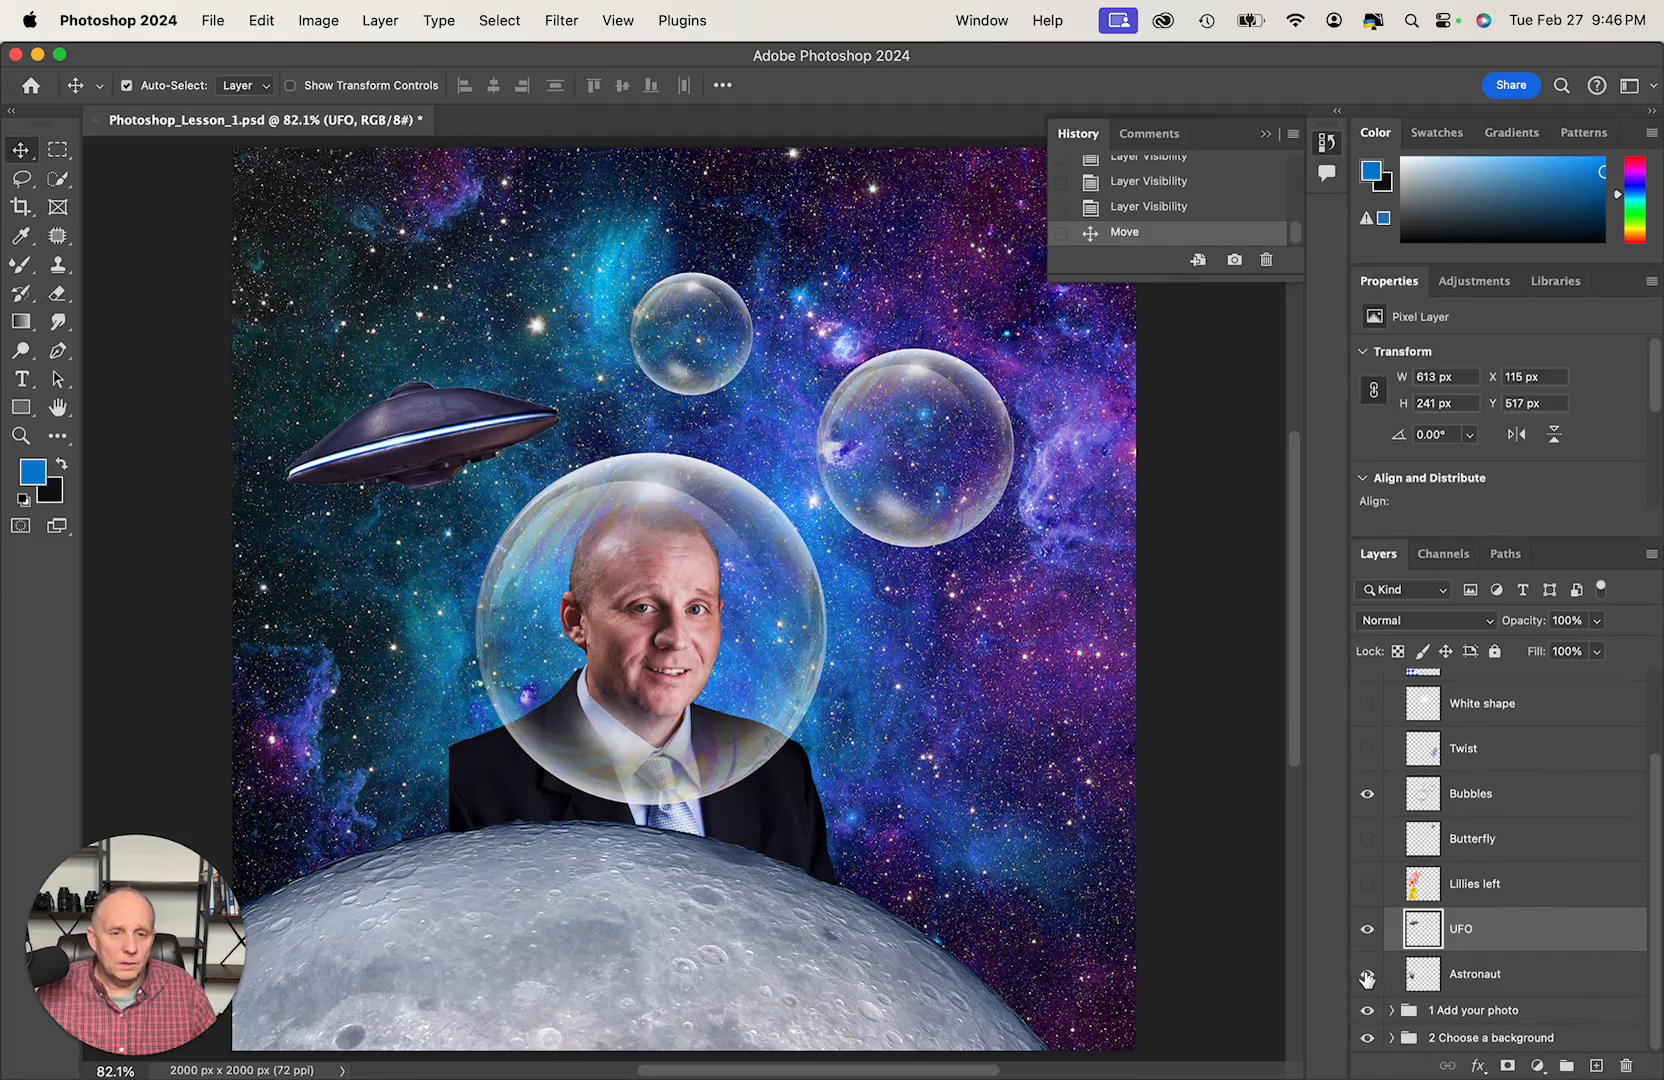
pyautogui.click(1367, 975)
pyautogui.rightClick(386, 688)
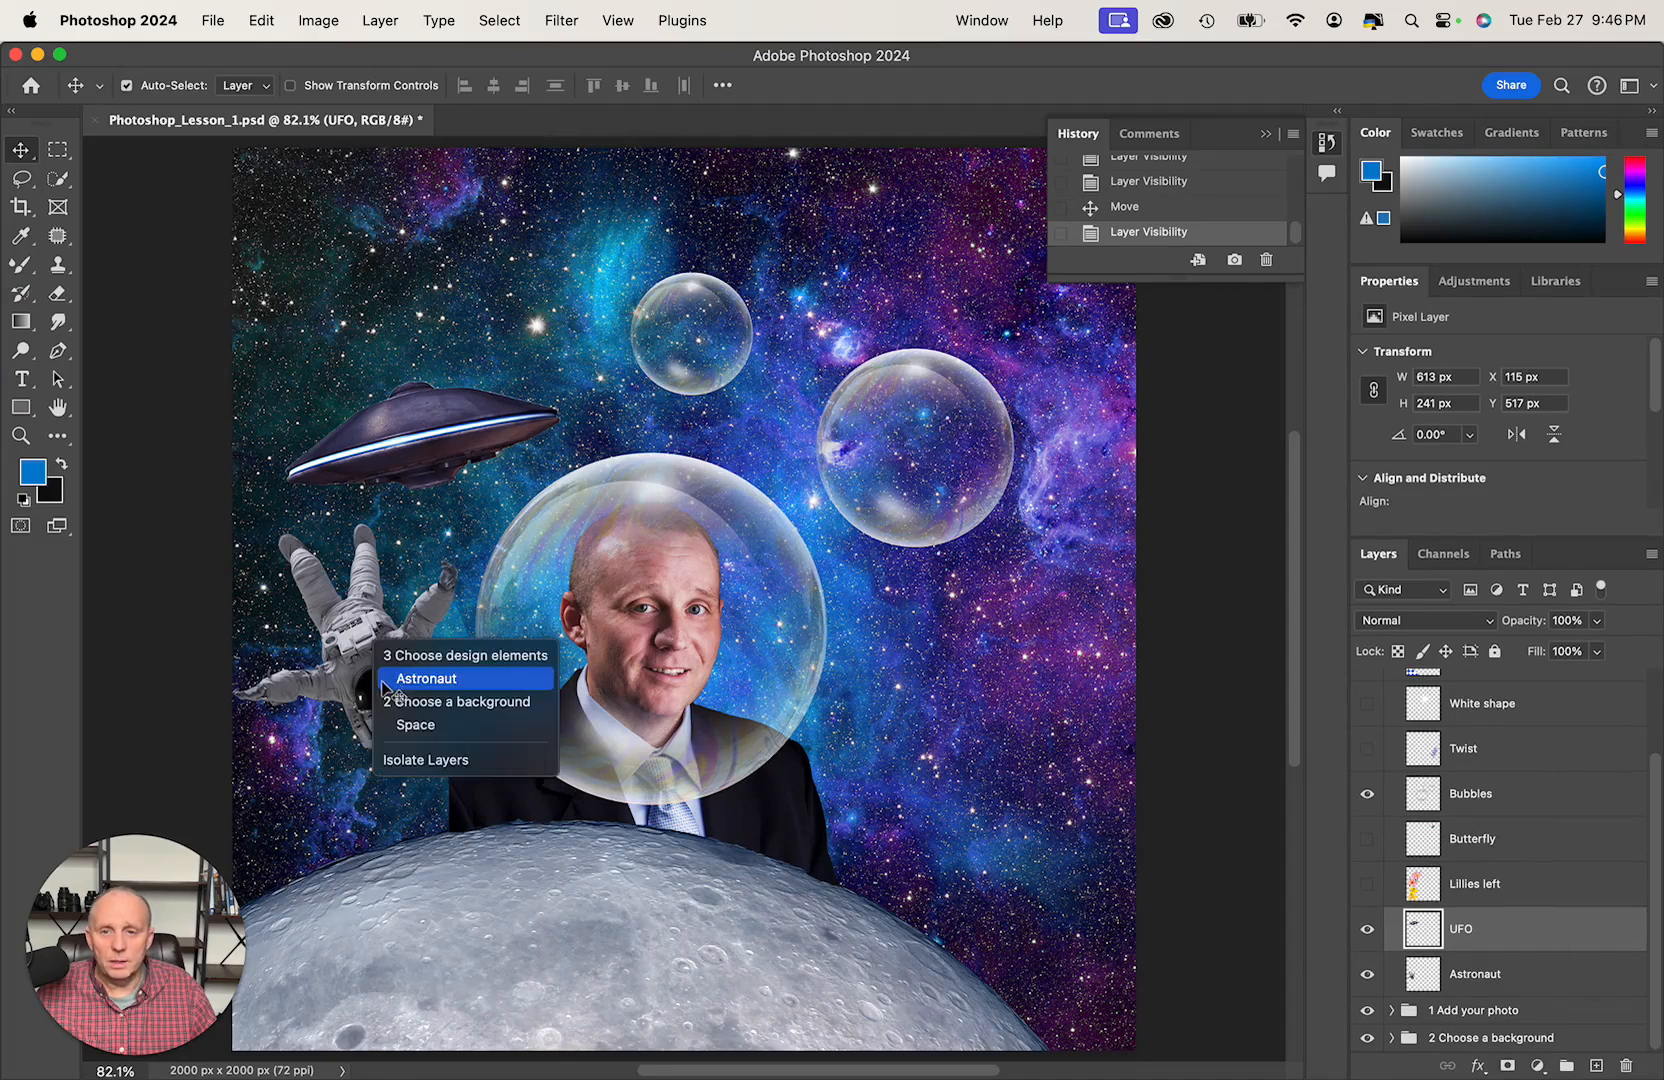
pyautogui.click(400, 701)
pyautogui.click(358, 648)
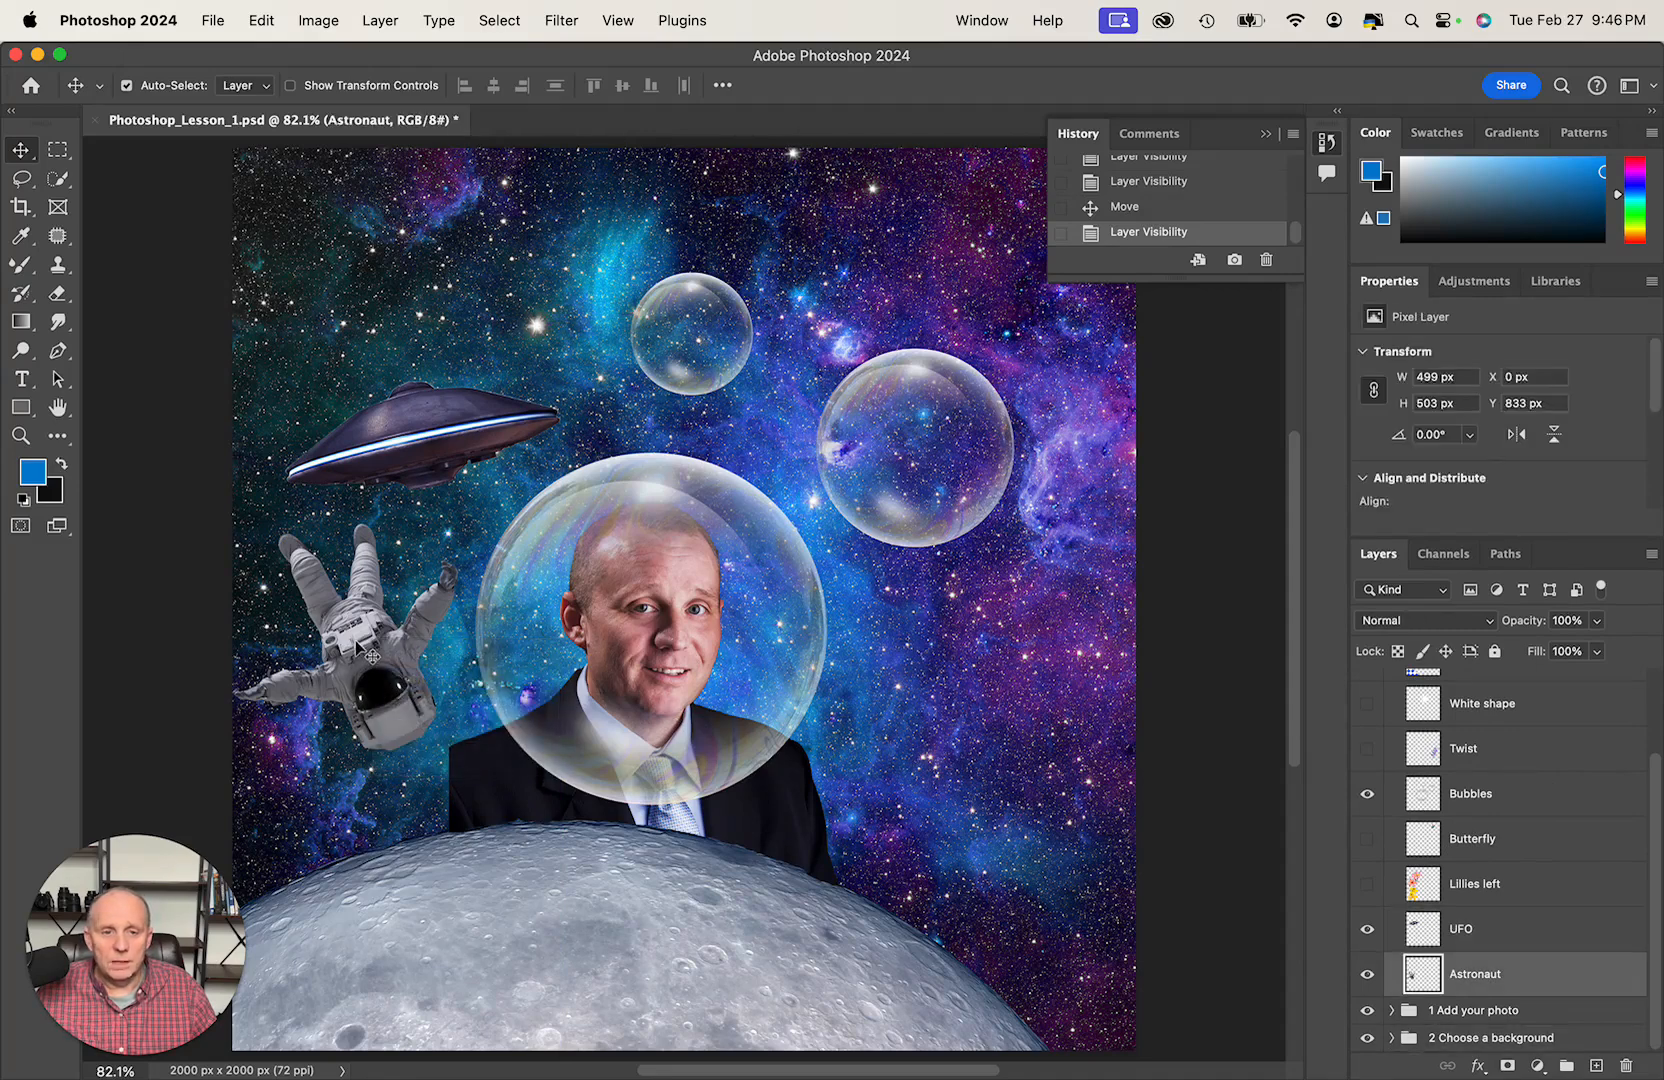
pyautogui.moveTo(358, 648); pyautogui.dragTo(369, 688)
pyautogui.moveTo(383, 710)
pyautogui.mouseDown()
pyautogui.moveTo(383, 735)
pyautogui.moveTo(398, 714)
pyautogui.mouseUp()
# - Rotate the astronaut about -23.5° and move it to the portrait's other side, at about X 1404 px, Y 988 px
pyautogui.press('super+t')
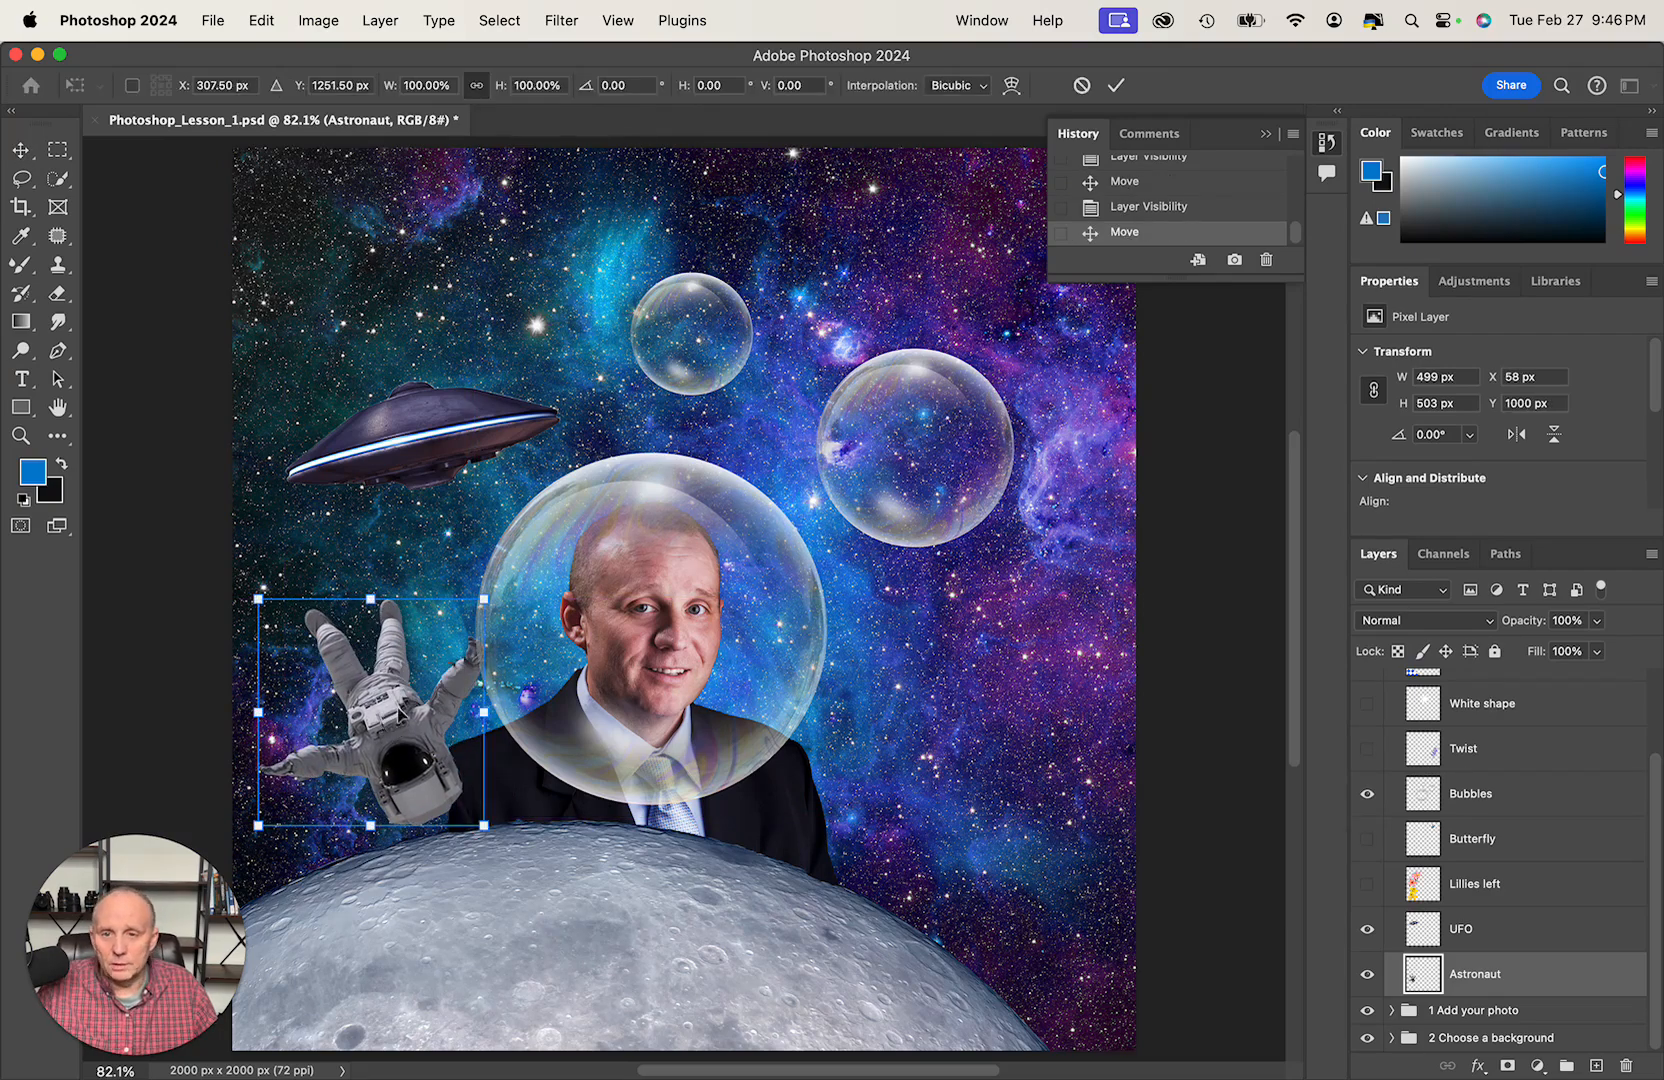
pyautogui.moveTo(481, 581); pyautogui.dragTo(422, 550)
pyautogui.moveTo(398, 697); pyautogui.dragTo(1009, 690)
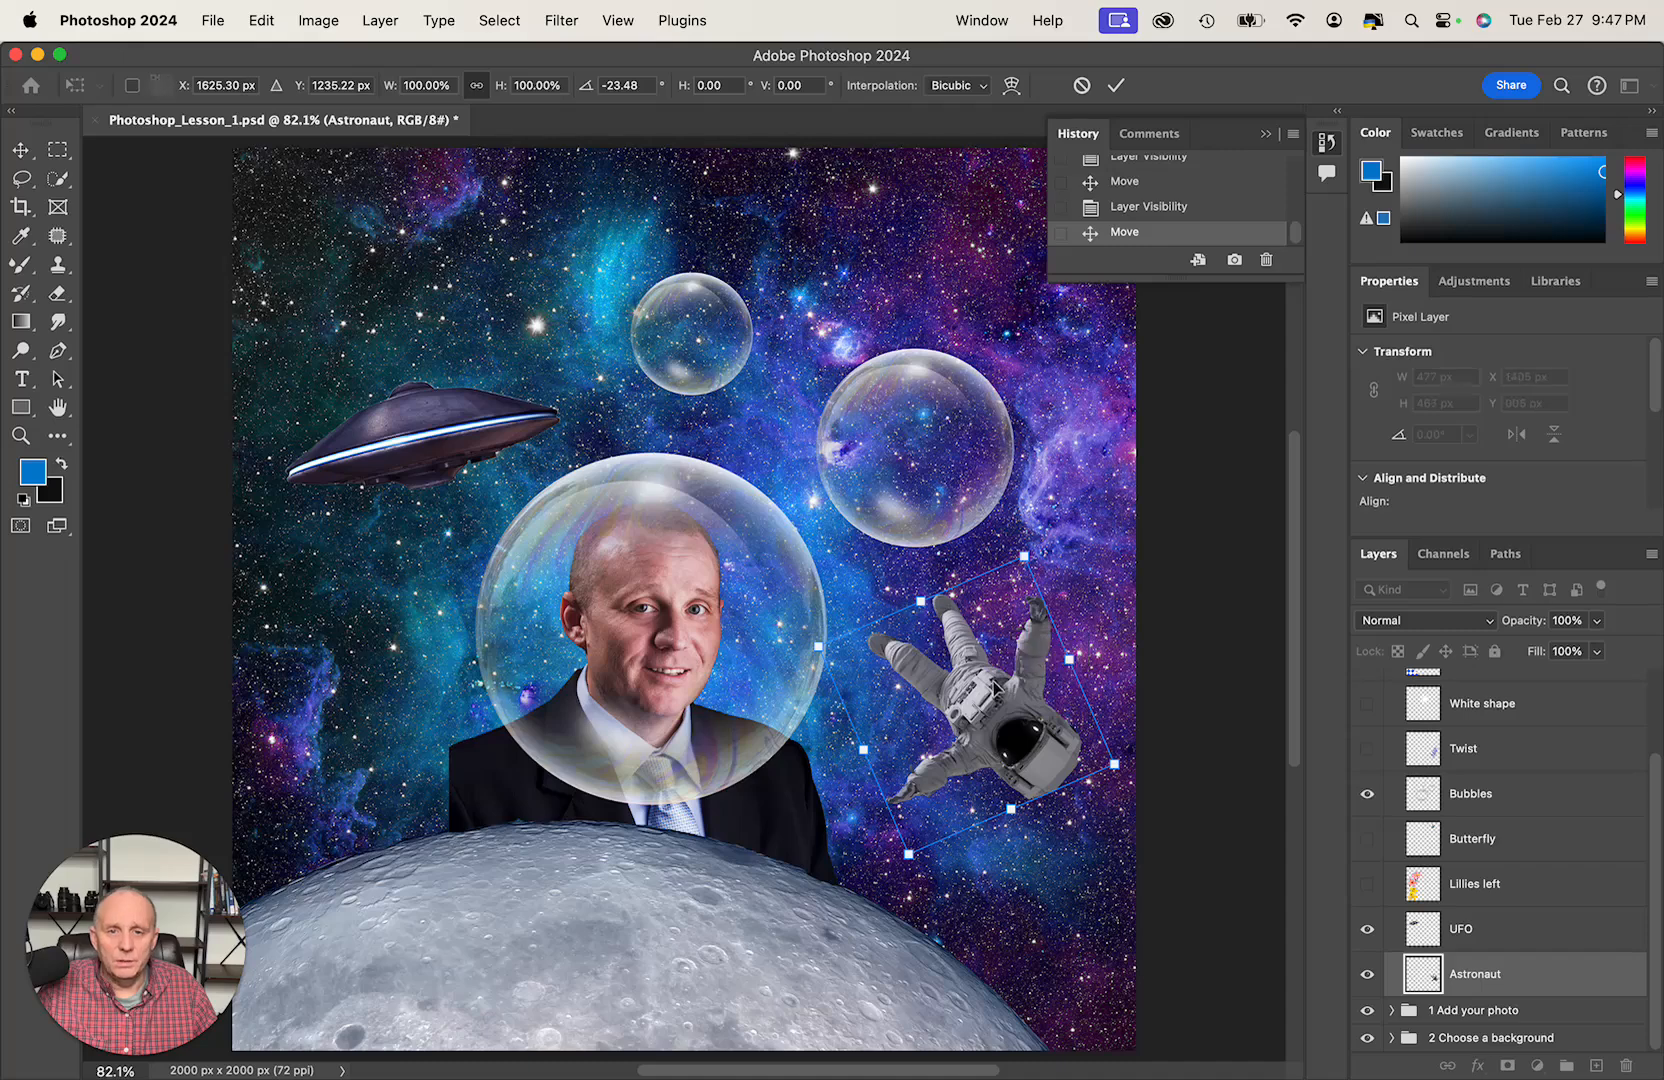
pyautogui.press('Return')
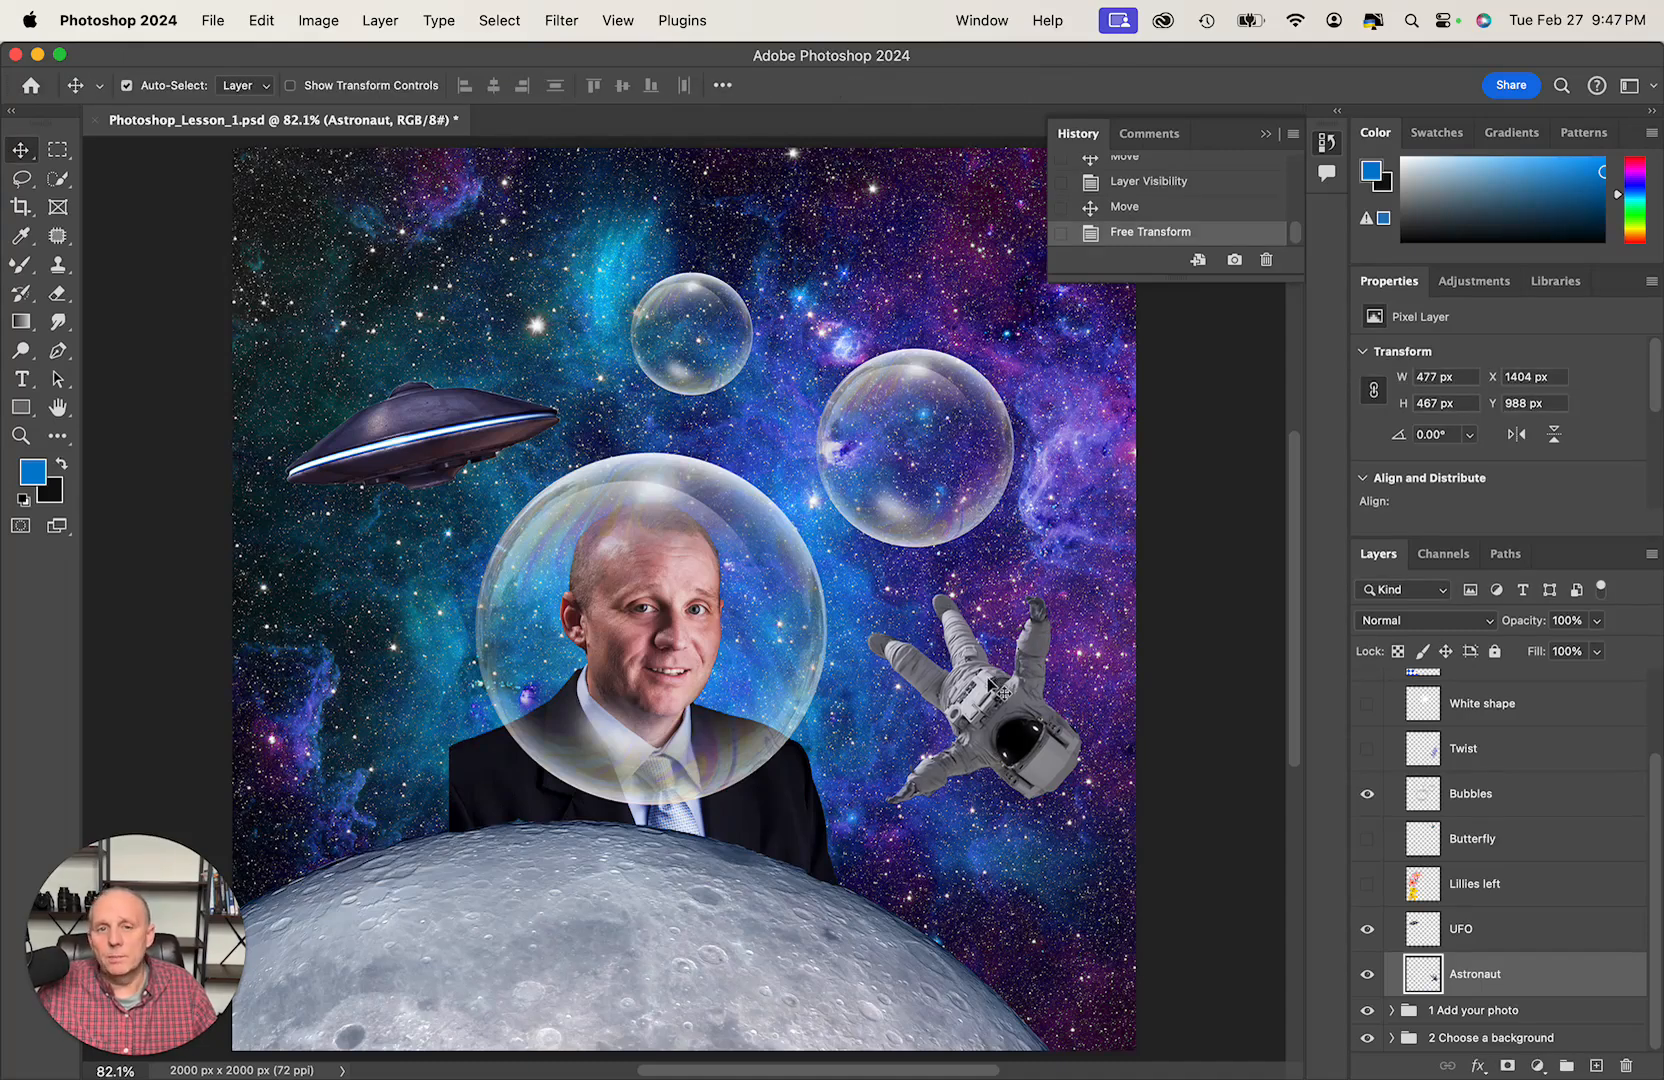
# - Move the UFO low over the moon's edge, at about X 0 px, Y 1272 px, and collapse the 3 Choose design elements group
pyautogui.click(428, 436)
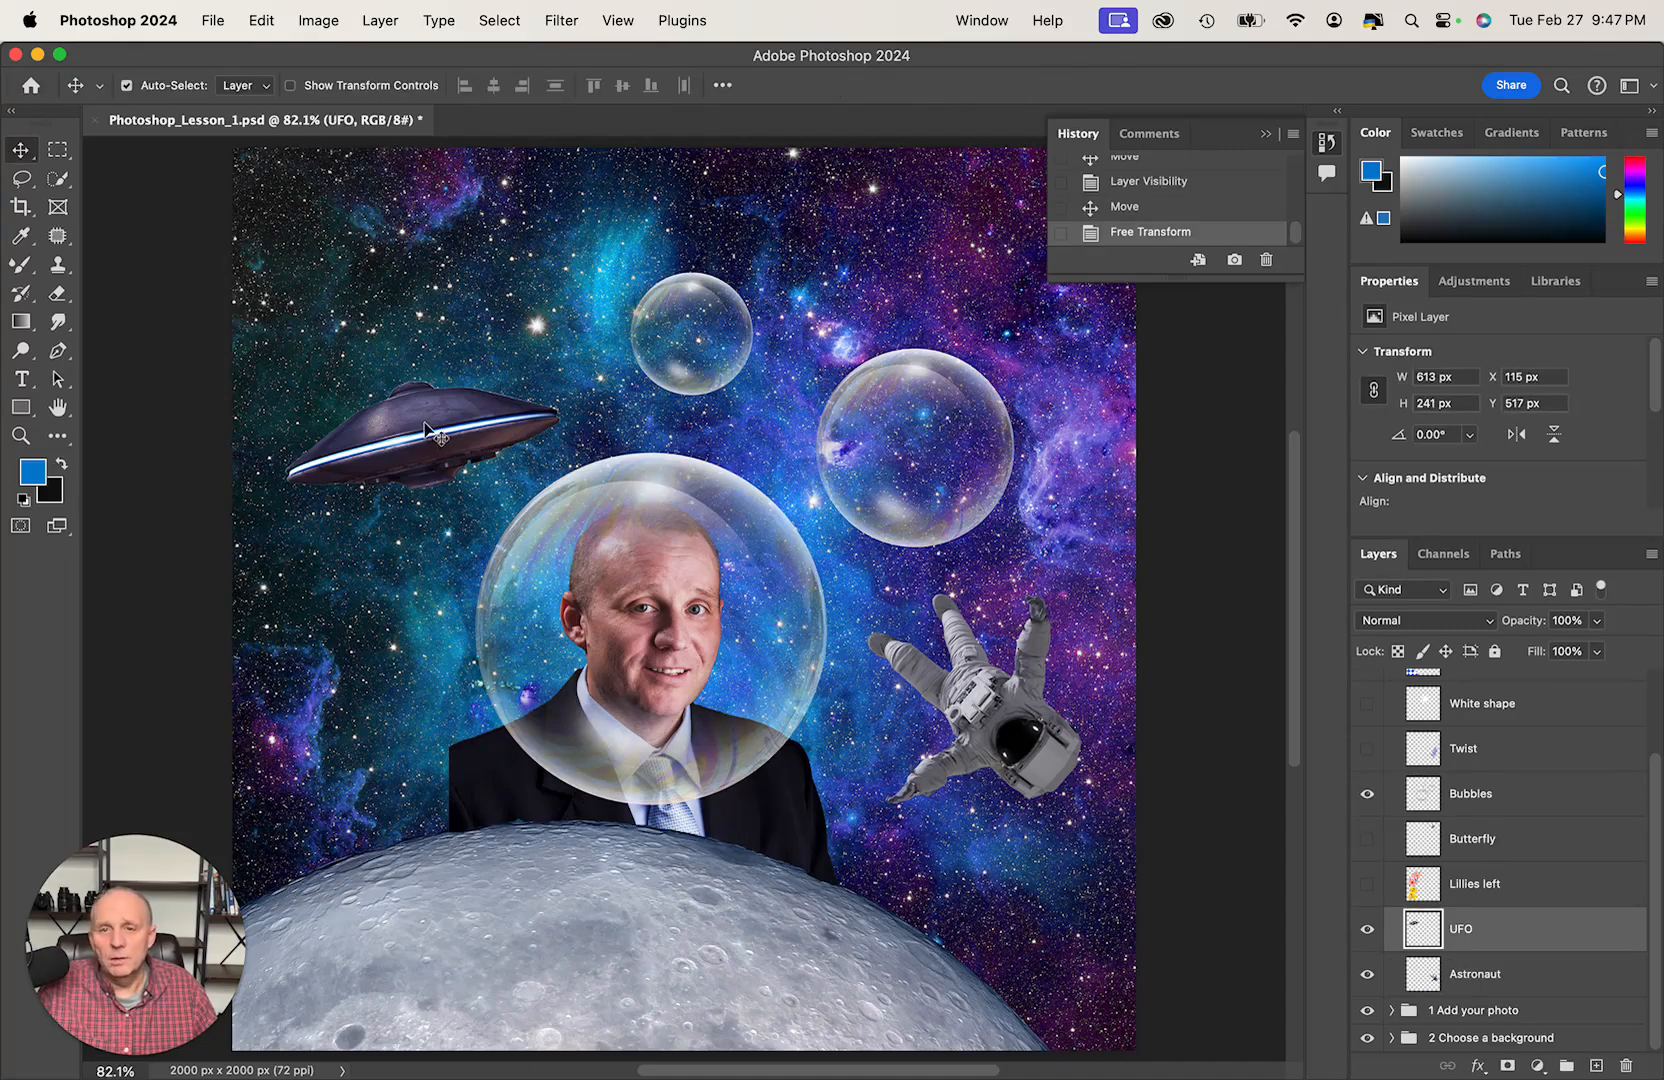
pyautogui.moveTo(428, 430); pyautogui.dragTo(391, 479)
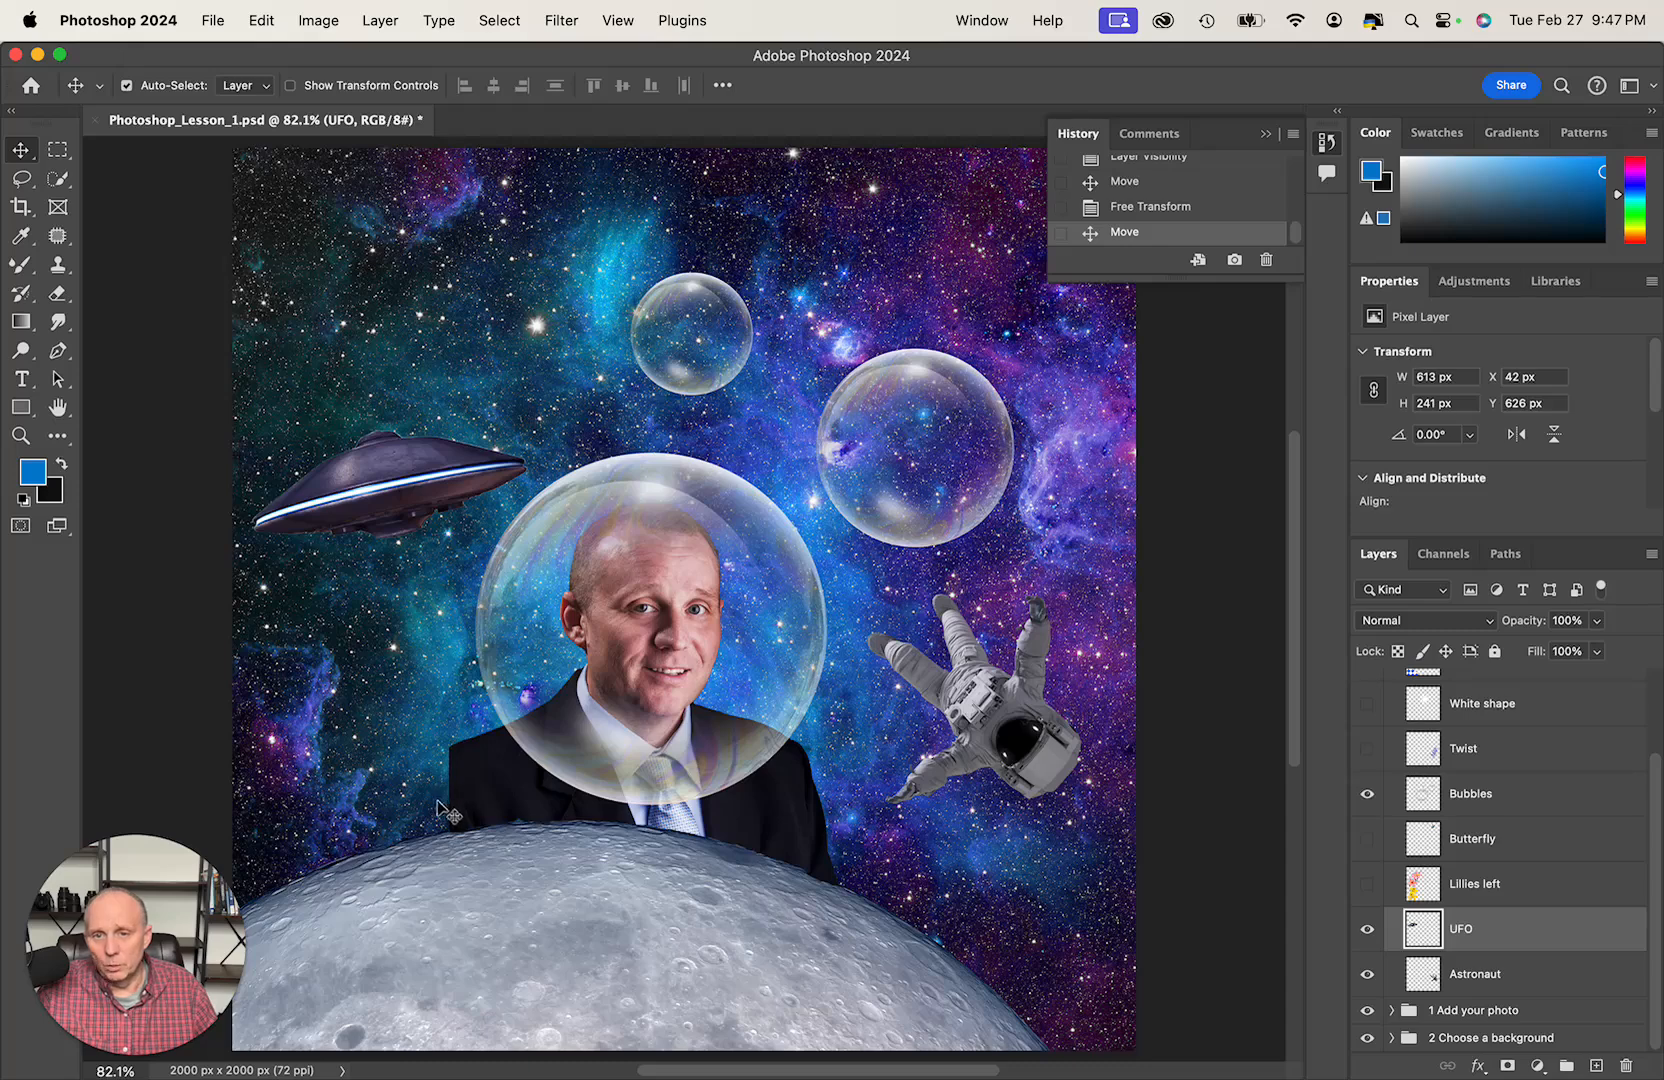
pyautogui.moveTo(372, 492); pyautogui.dragTo(357, 787)
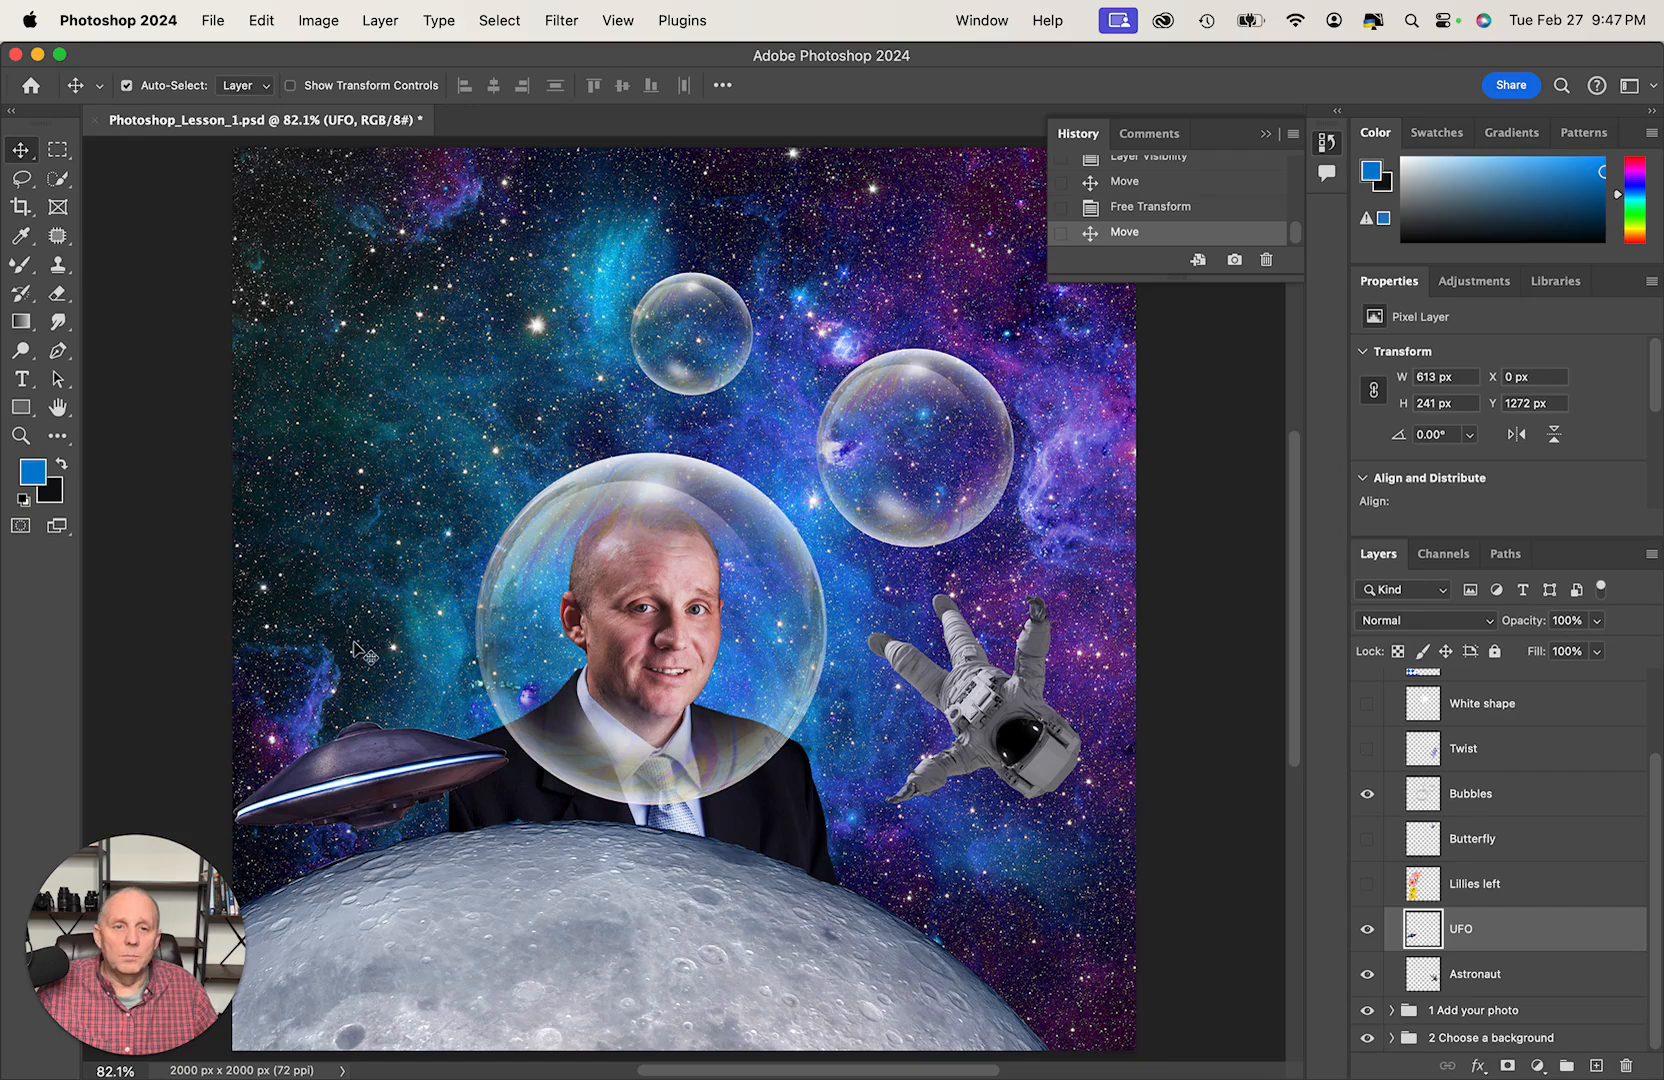
pyautogui.scroll(3, 1420, 730)
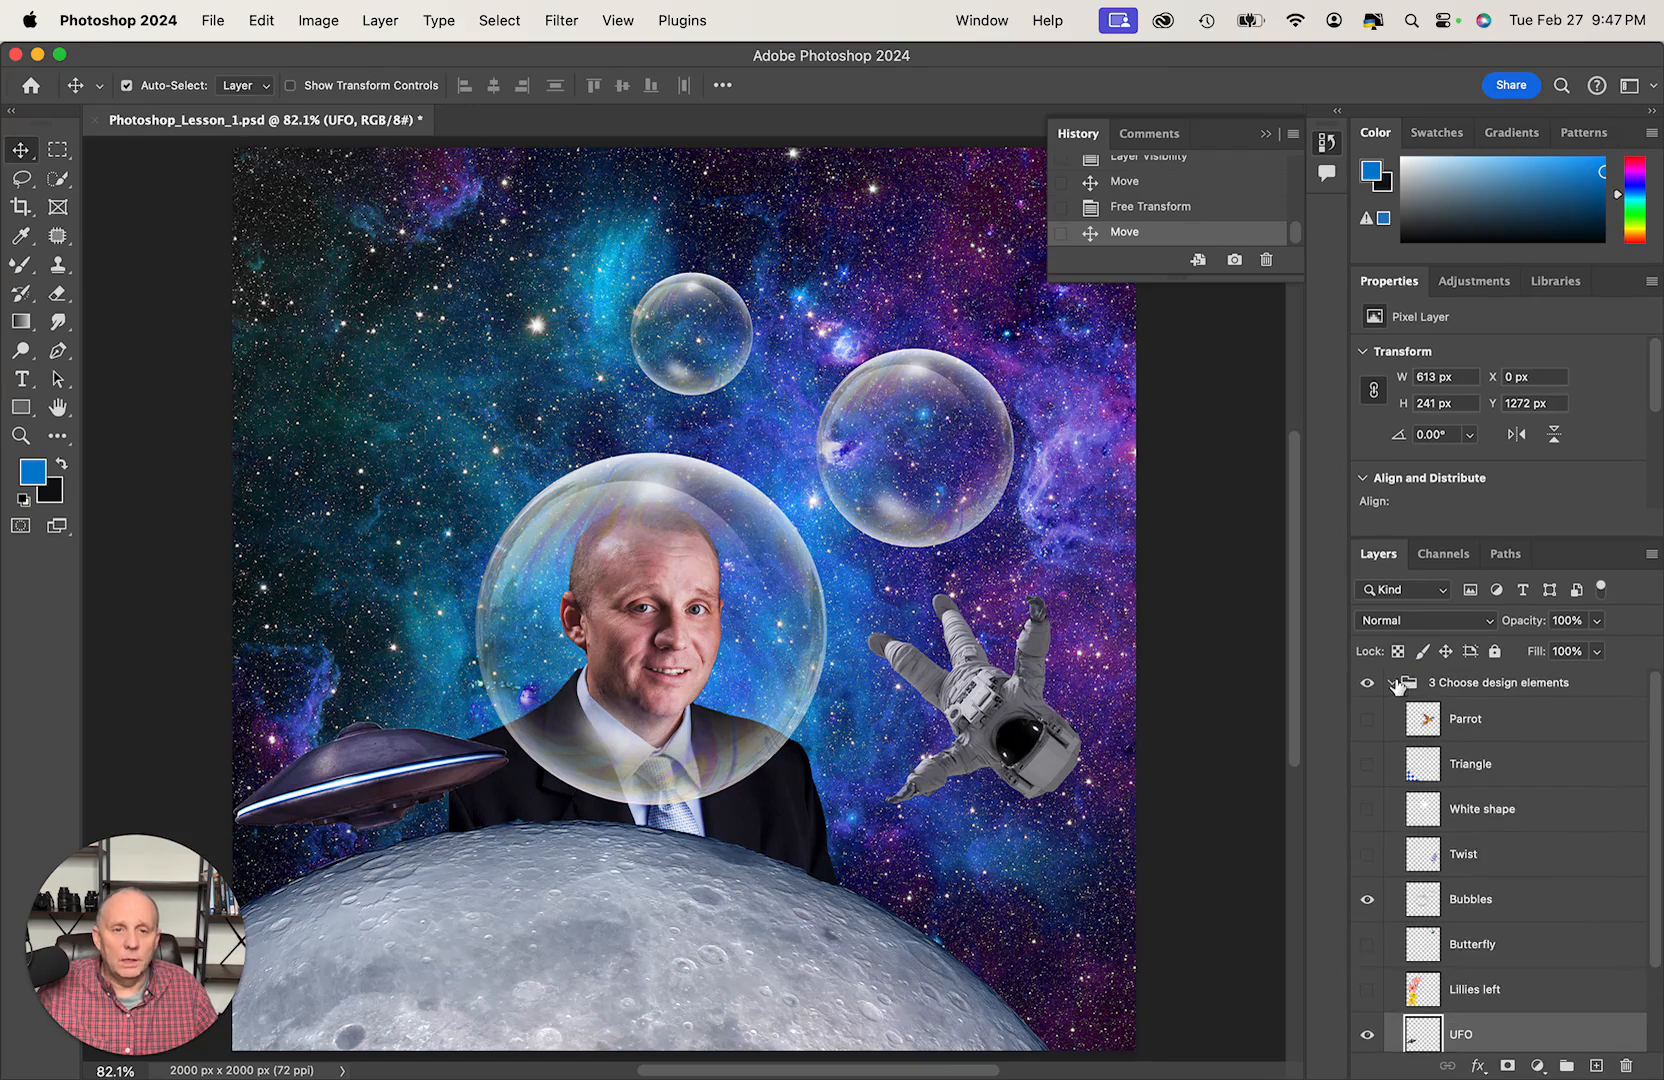
pyautogui.click(1392, 683)
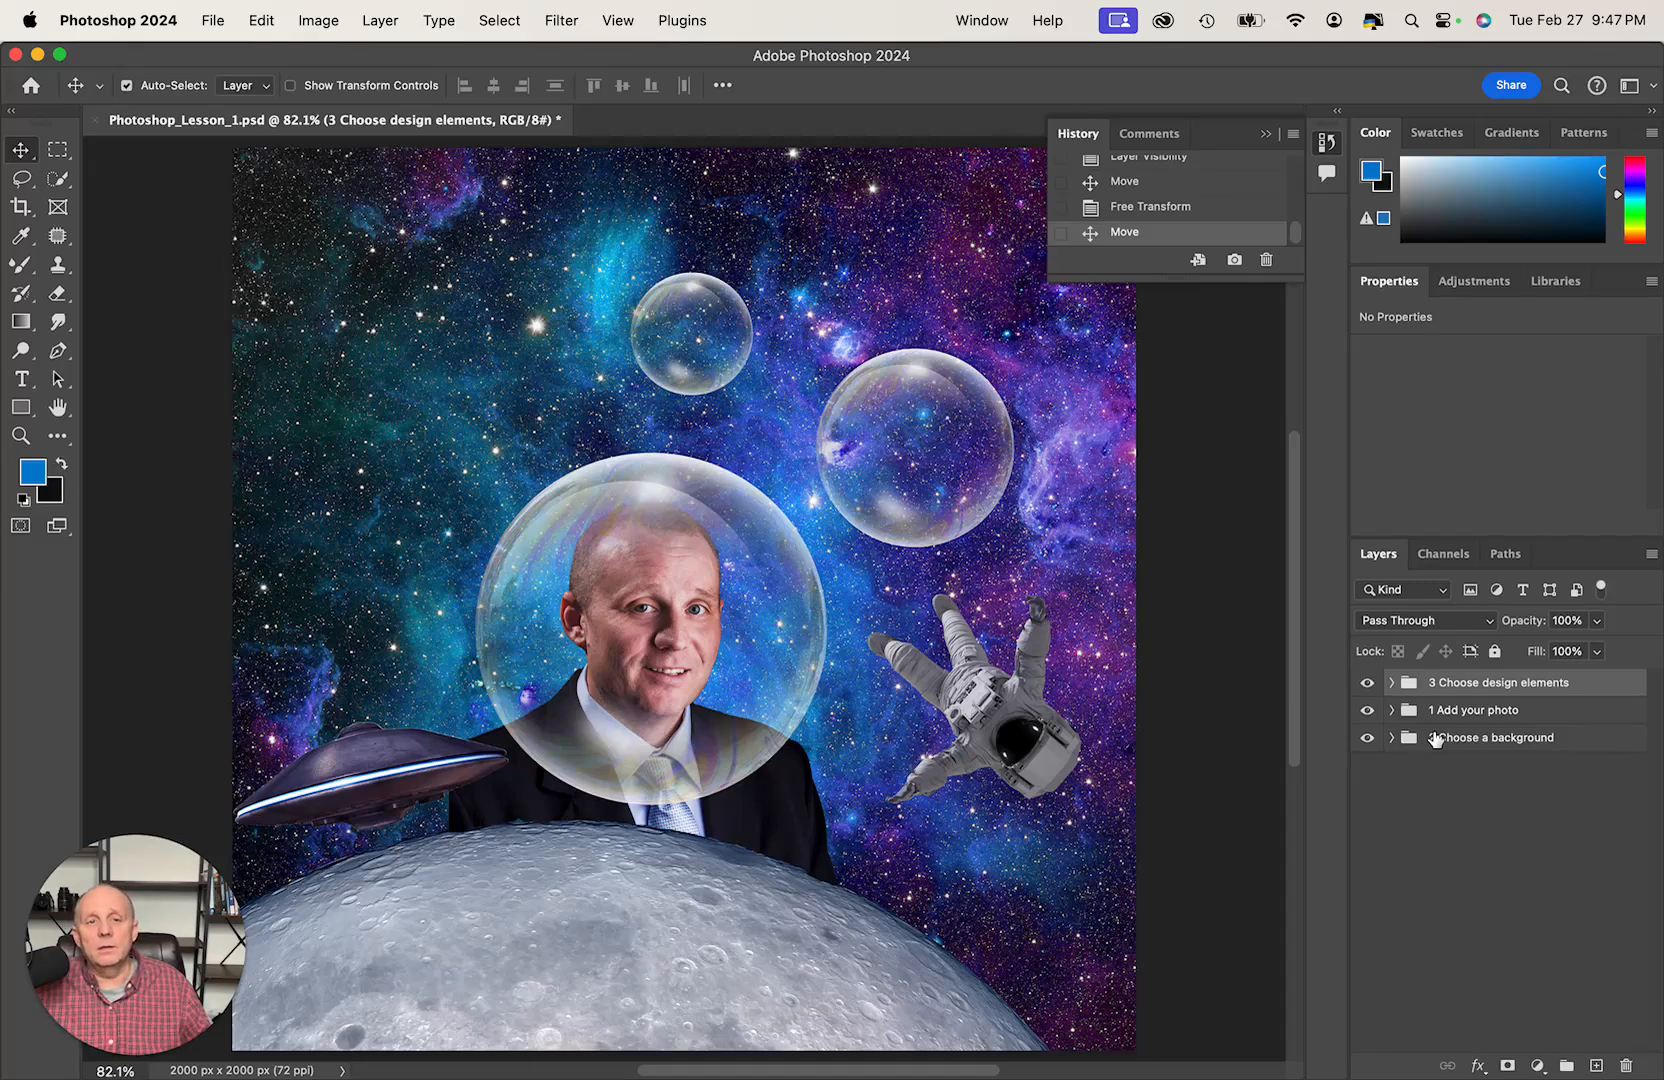
# - Try the 1 Add your photo group above 3 Choose design elements, and restore the original group order
pyautogui.click(1515, 711)
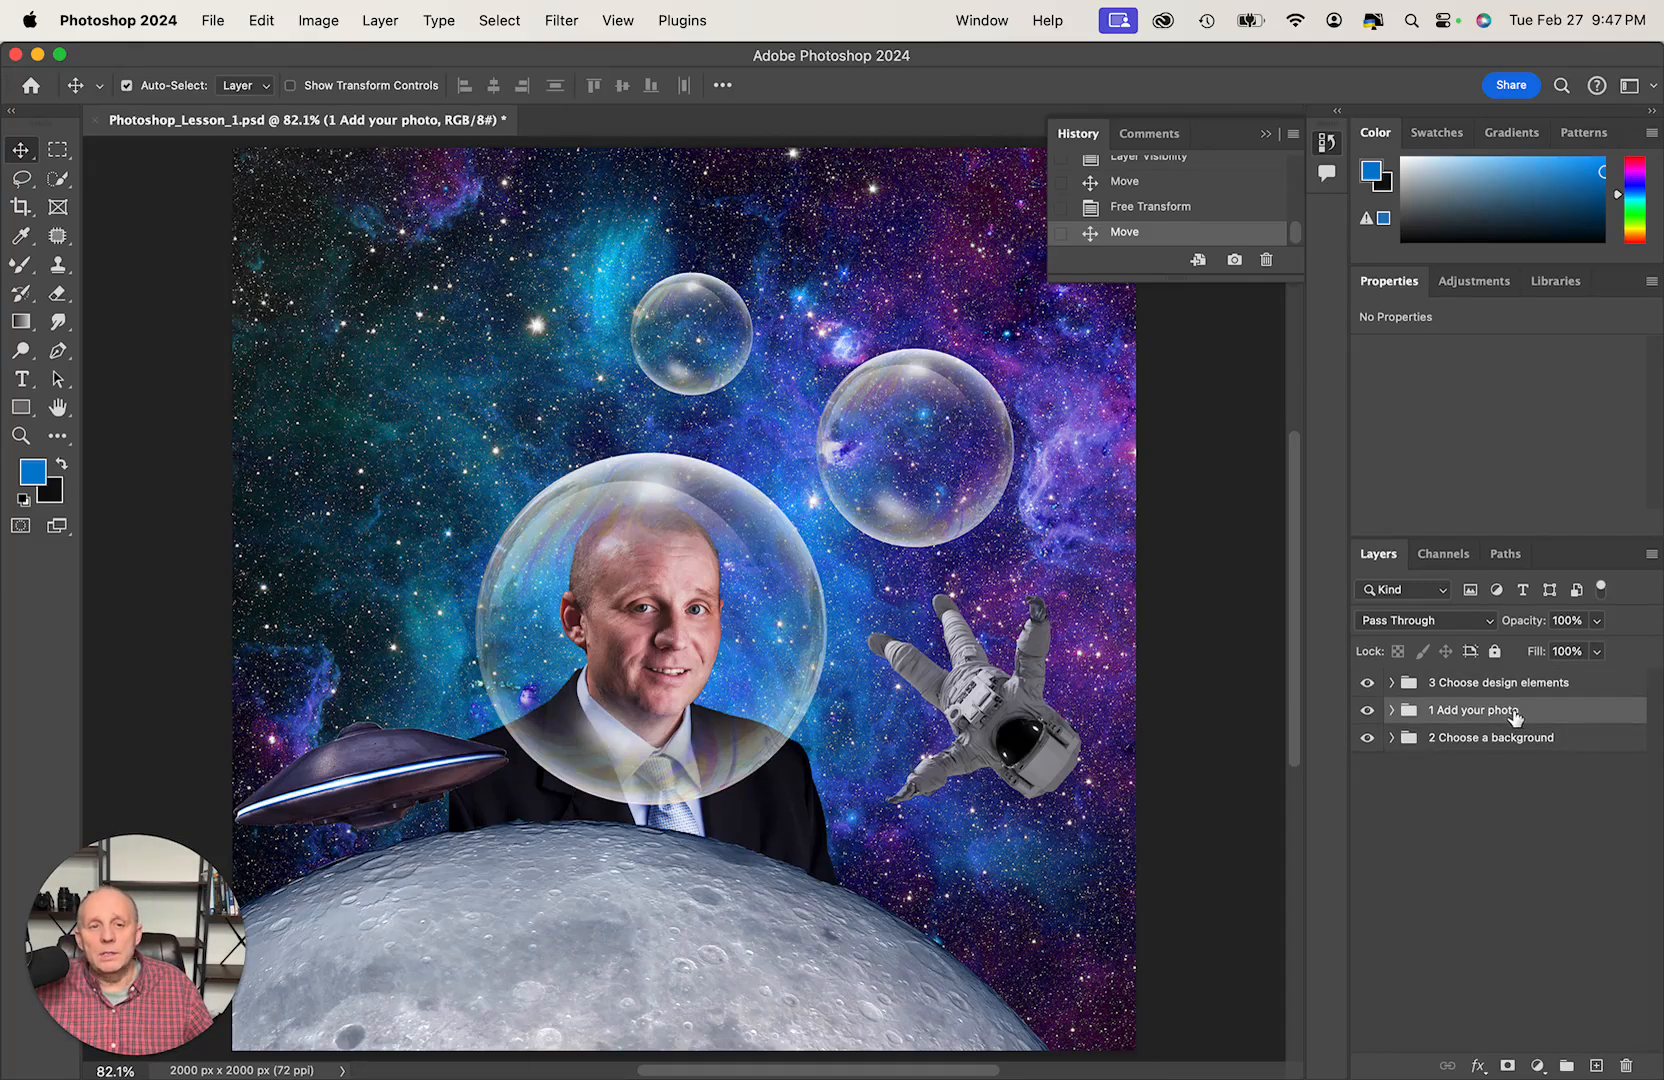
pyautogui.moveTo(1515, 716); pyautogui.dragTo(1479, 716)
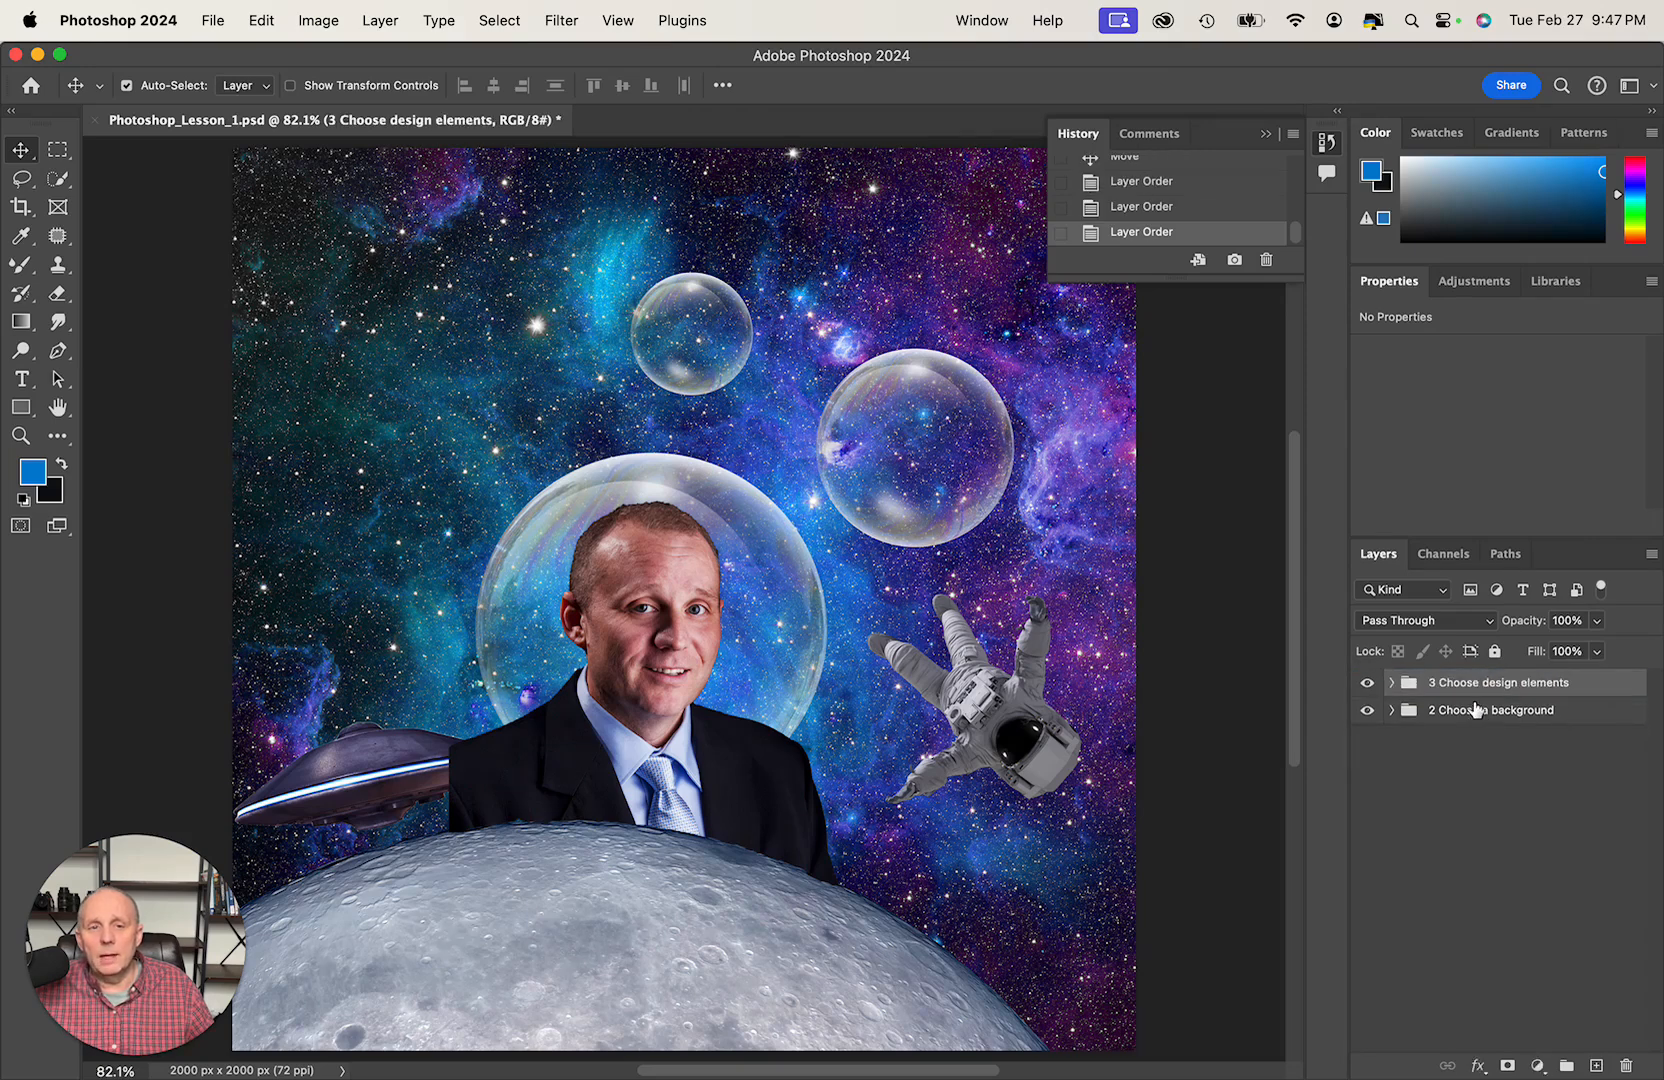
pyautogui.press('super+z')
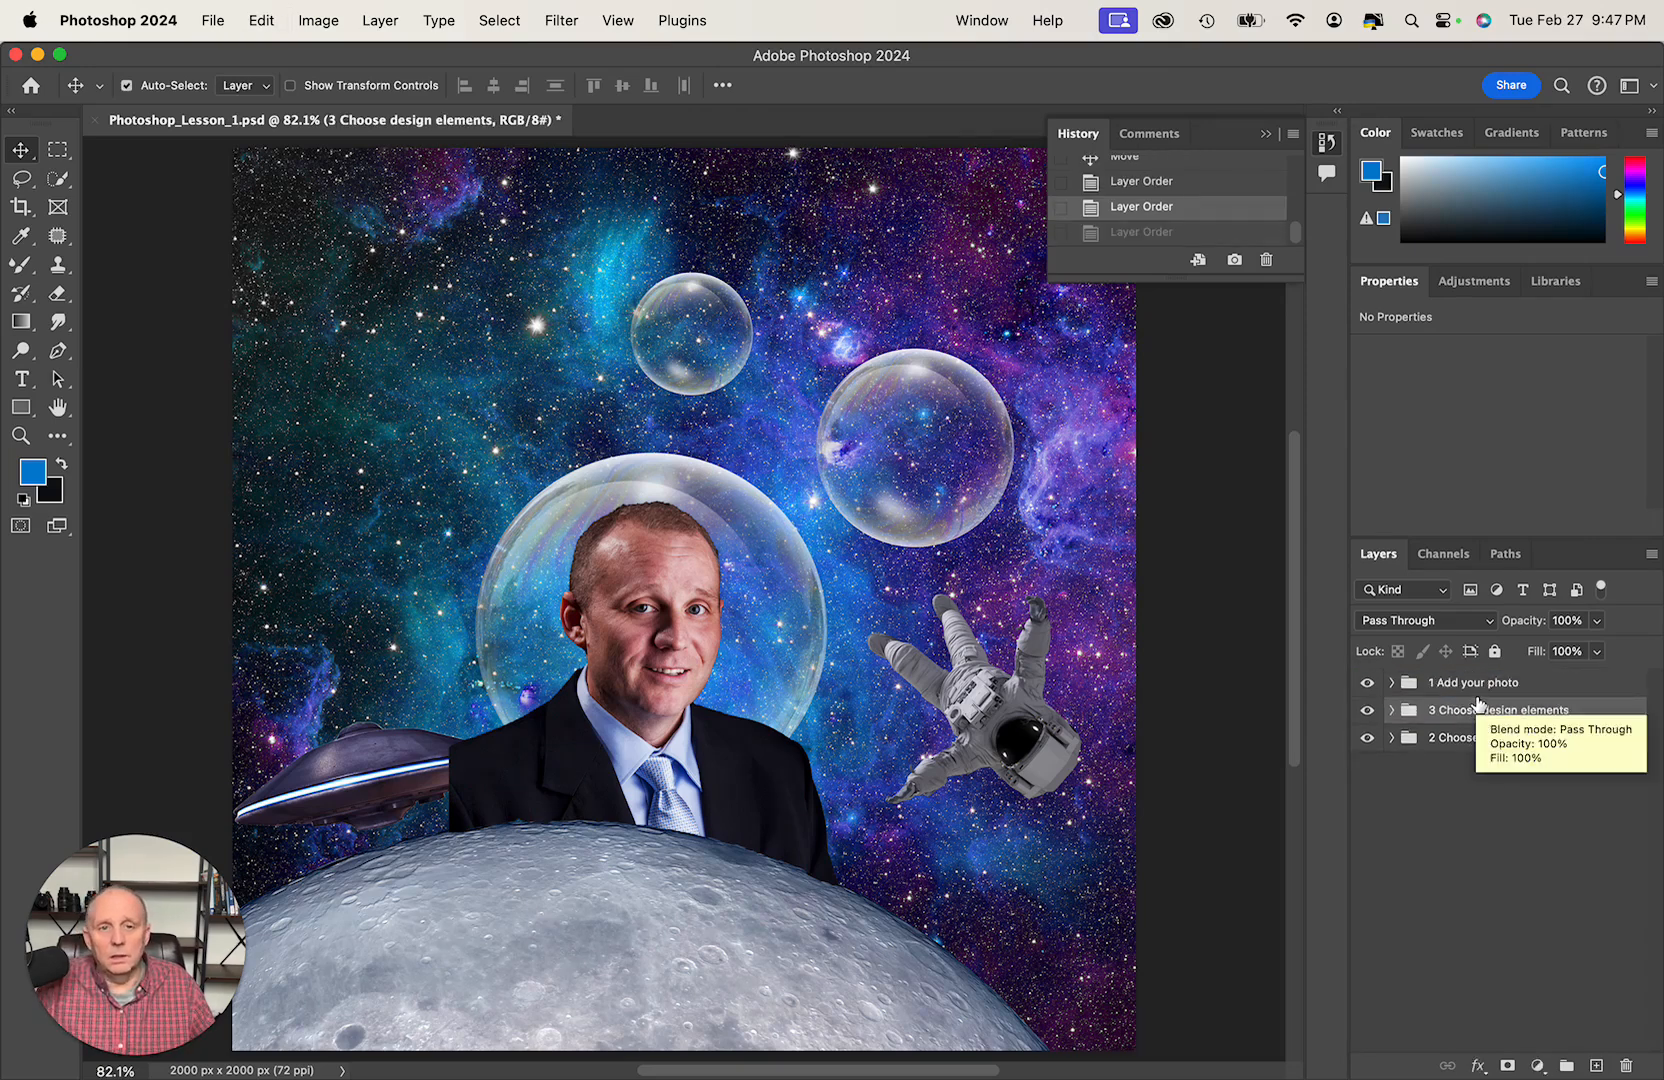
pyautogui.moveTo(1472, 690); pyautogui.dragTo(1460, 724)
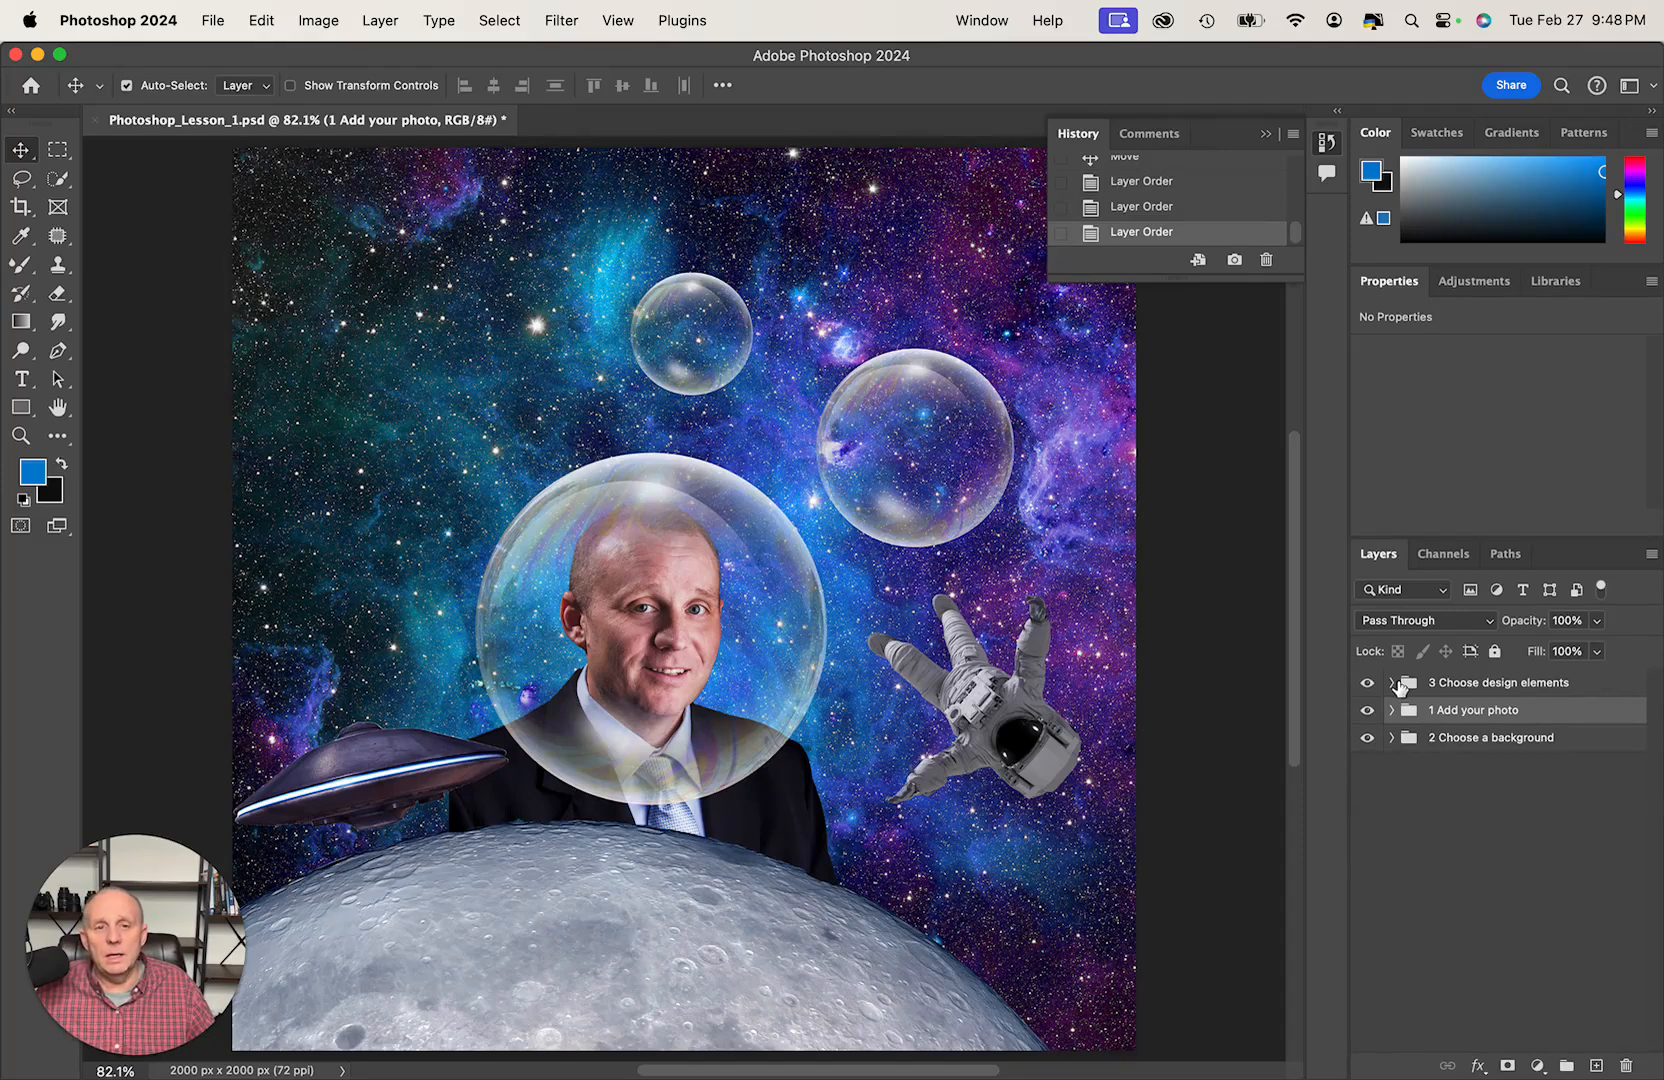
# - Toggle the design elements, photo and background groups off and on one at a time to examine what each contributes
pyautogui.click(1367, 682)
pyautogui.click(1367, 682)
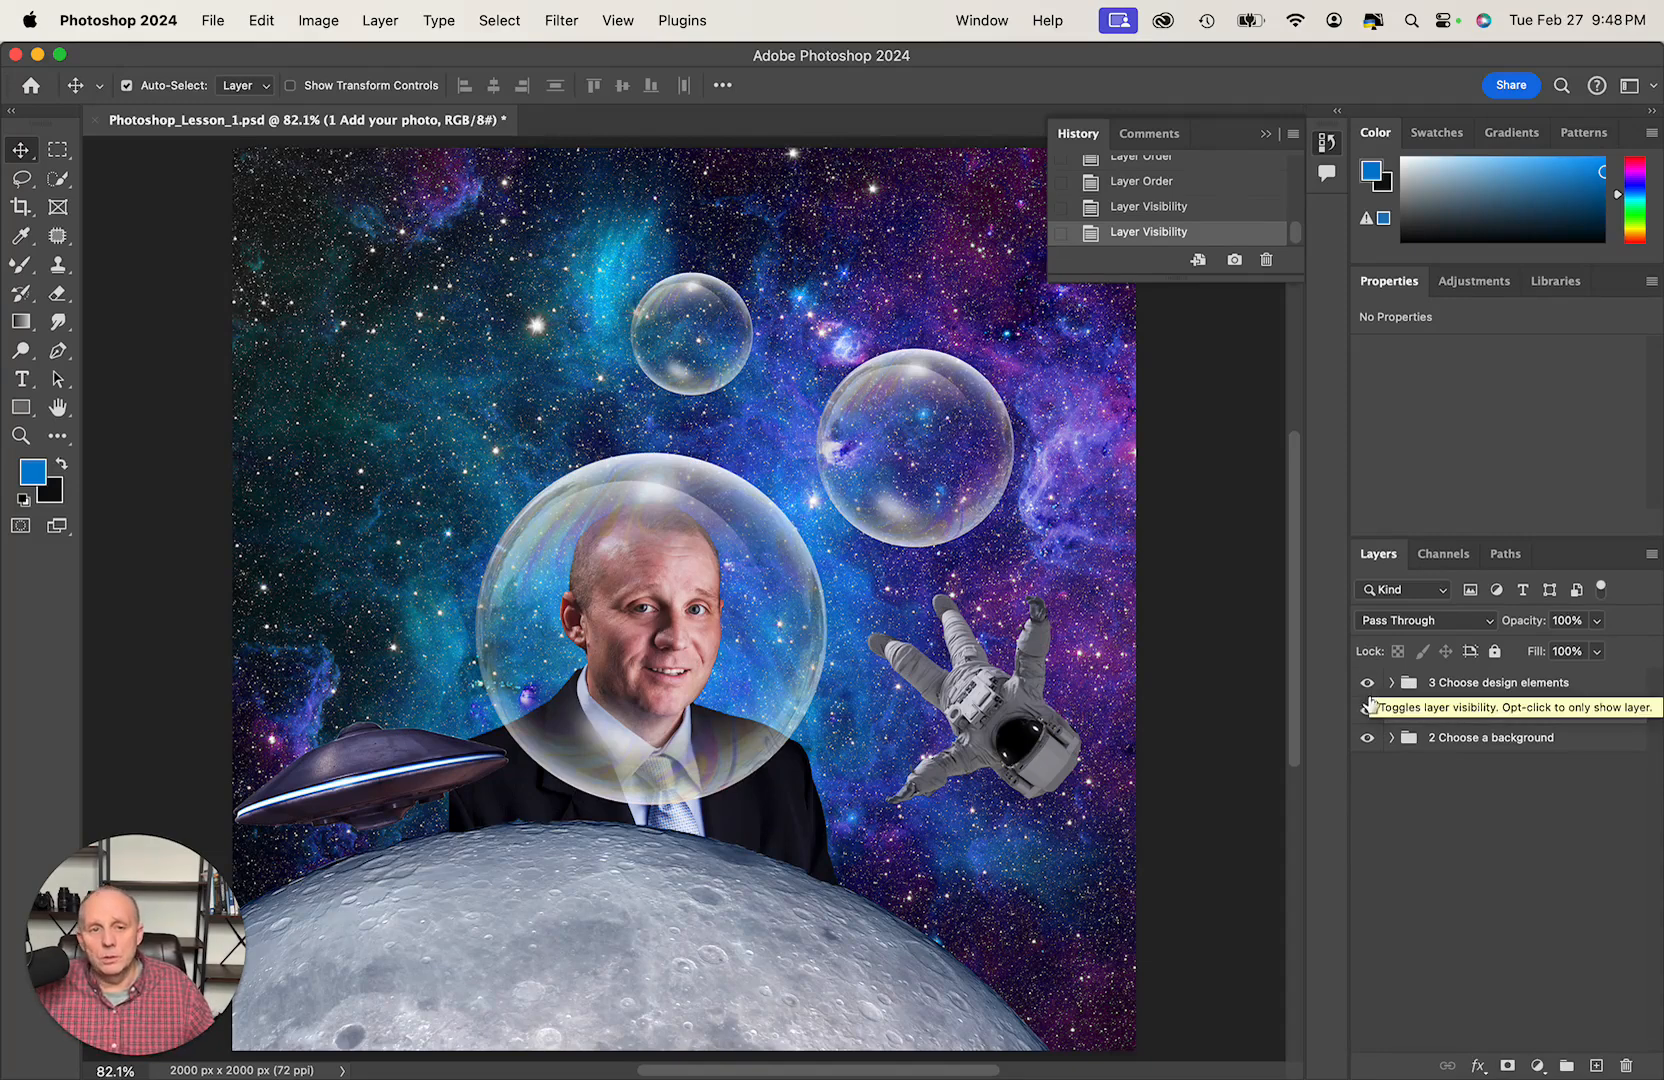
pyautogui.click(1368, 710)
pyautogui.click(1368, 710)
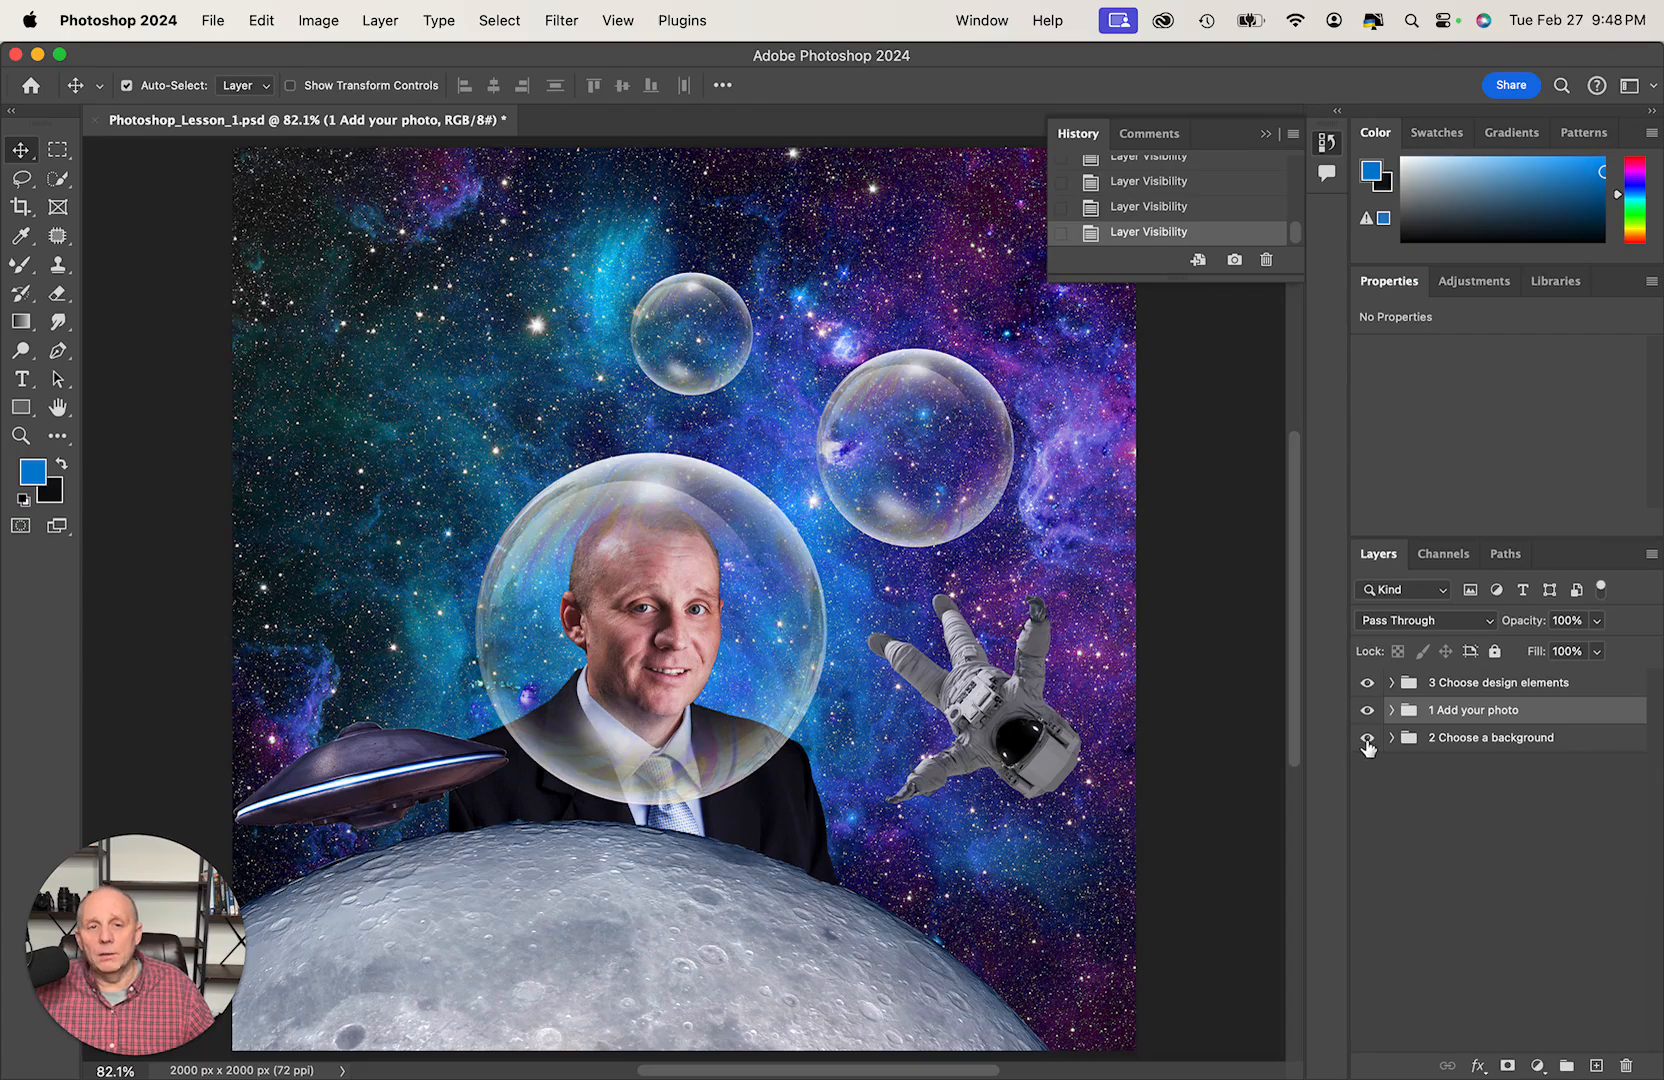
pyautogui.click(1367, 738)
pyautogui.click(1367, 738)
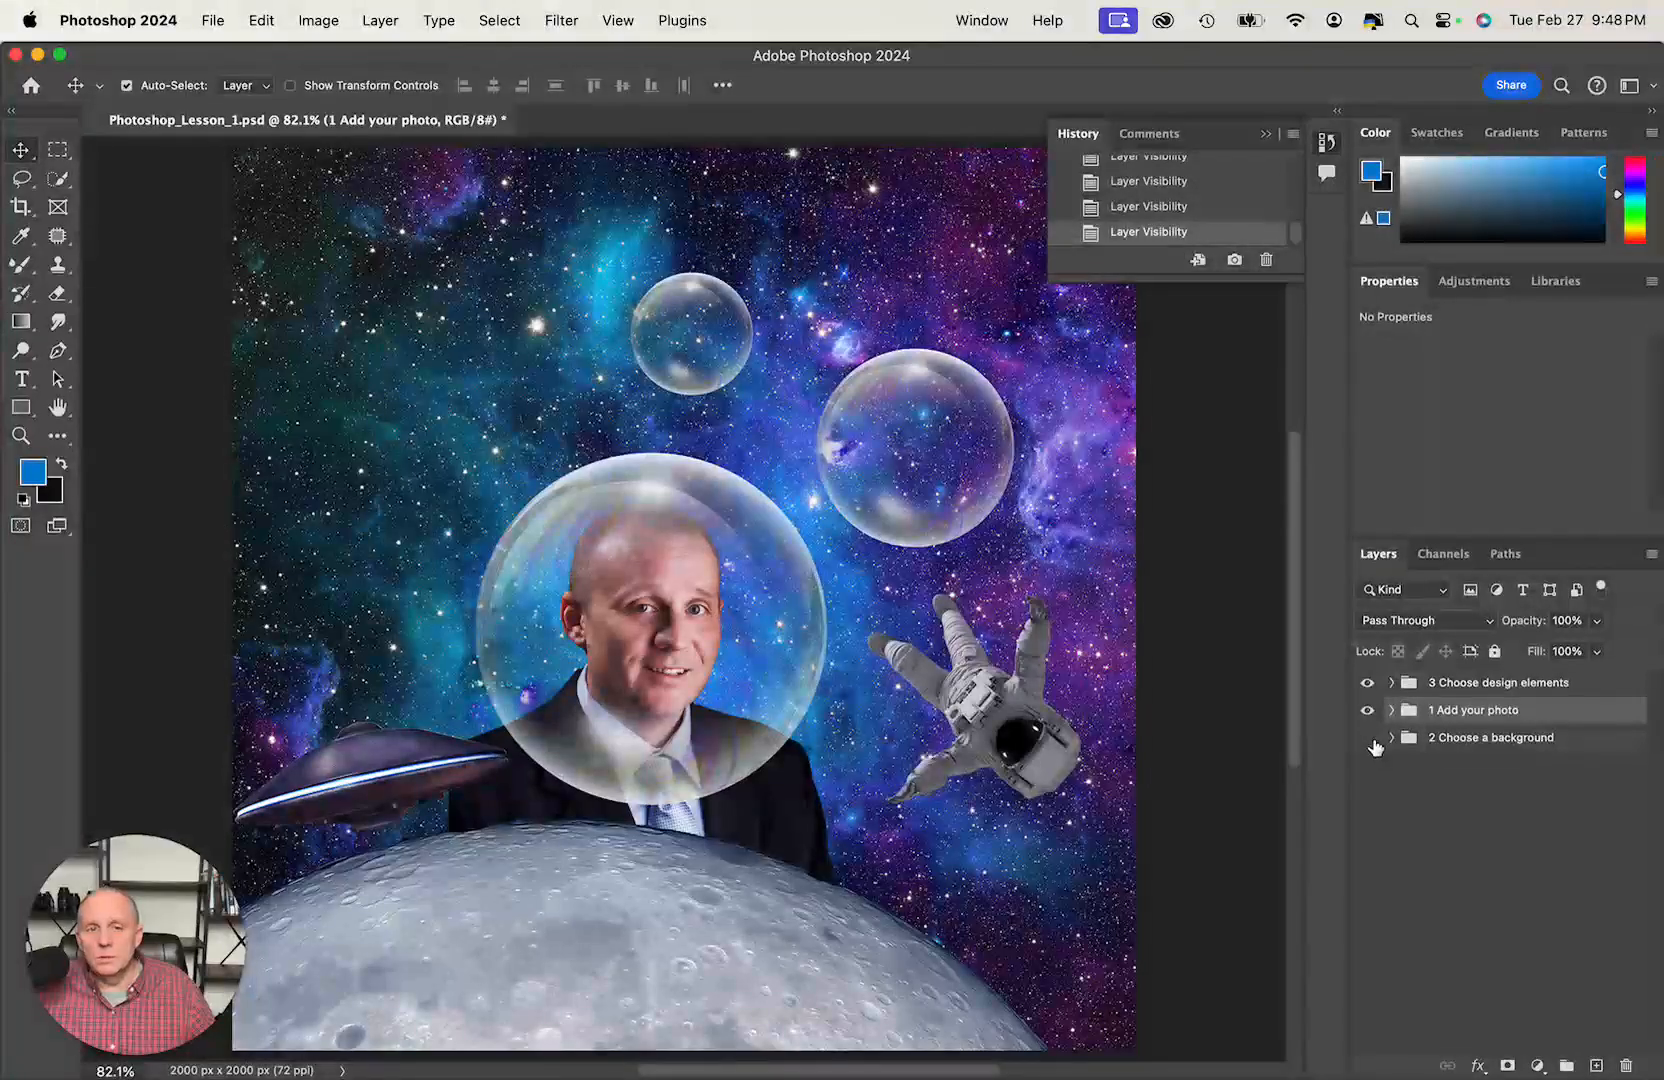
pyautogui.click(1367, 738)
pyautogui.click(1367, 738)
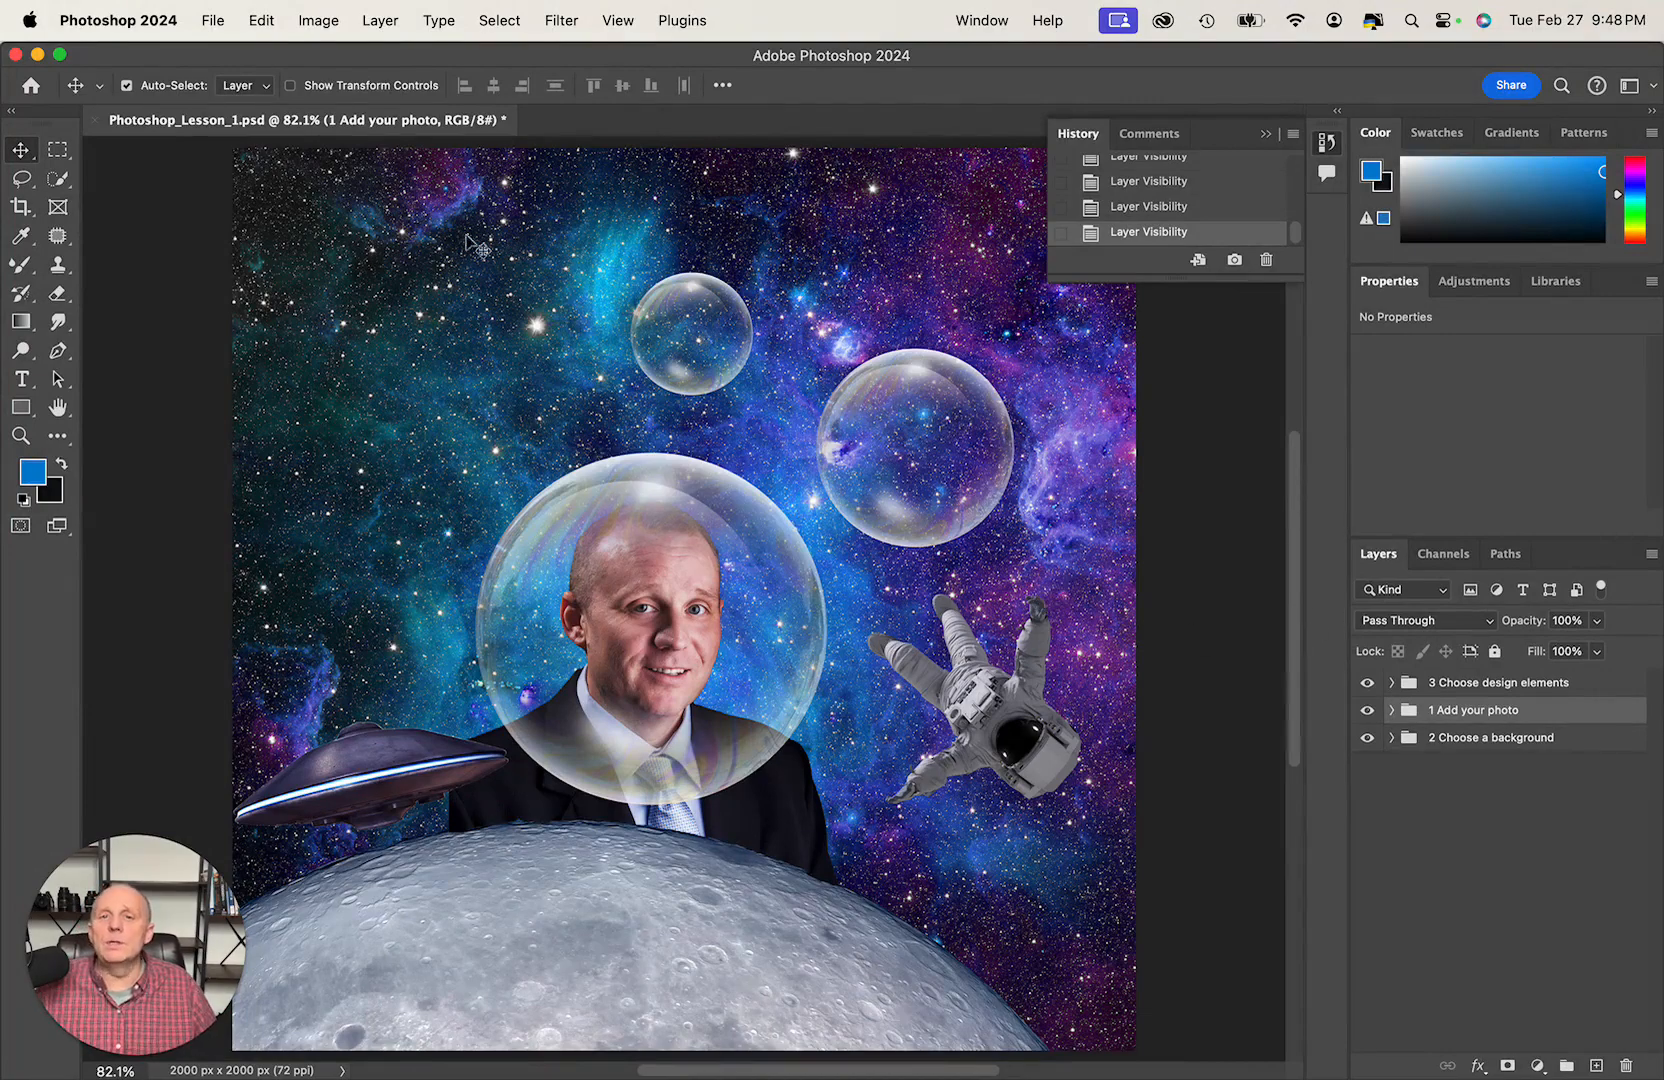
# - Set up a JPG export of the composite with quality 7 and Copyright and Contact Info metadata
pyautogui.click(220, 28)
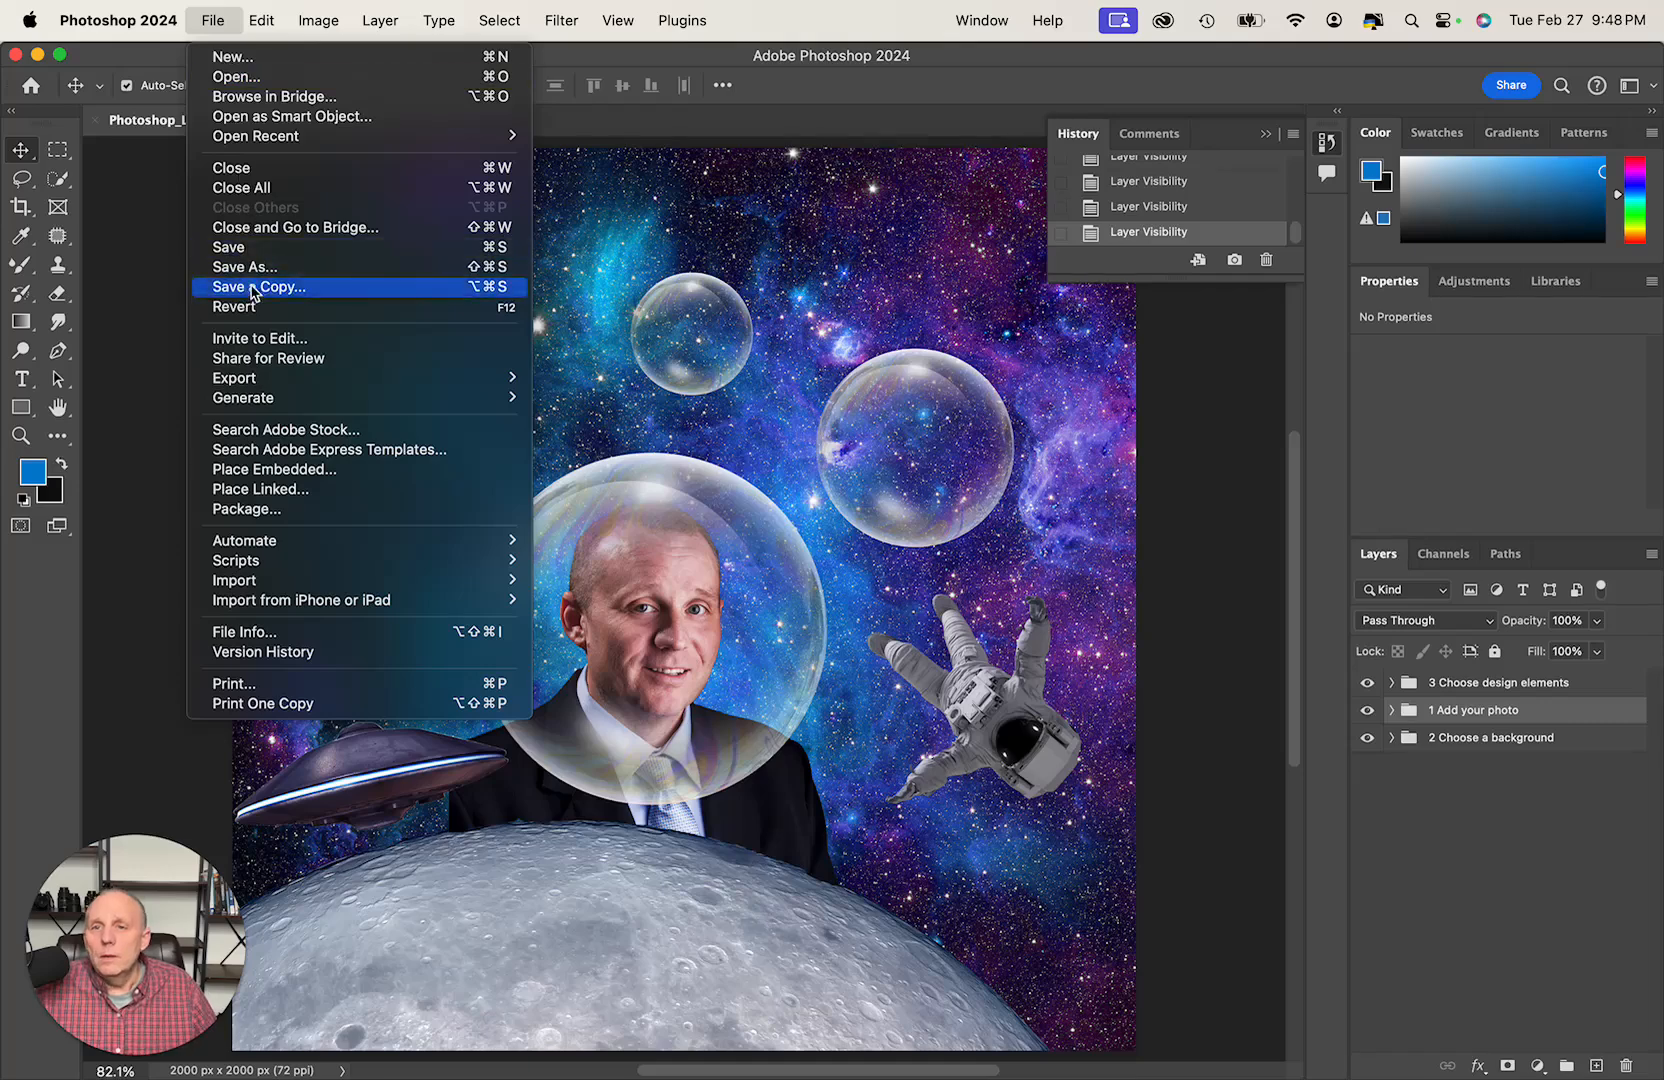
pyautogui.moveTo(295, 382)
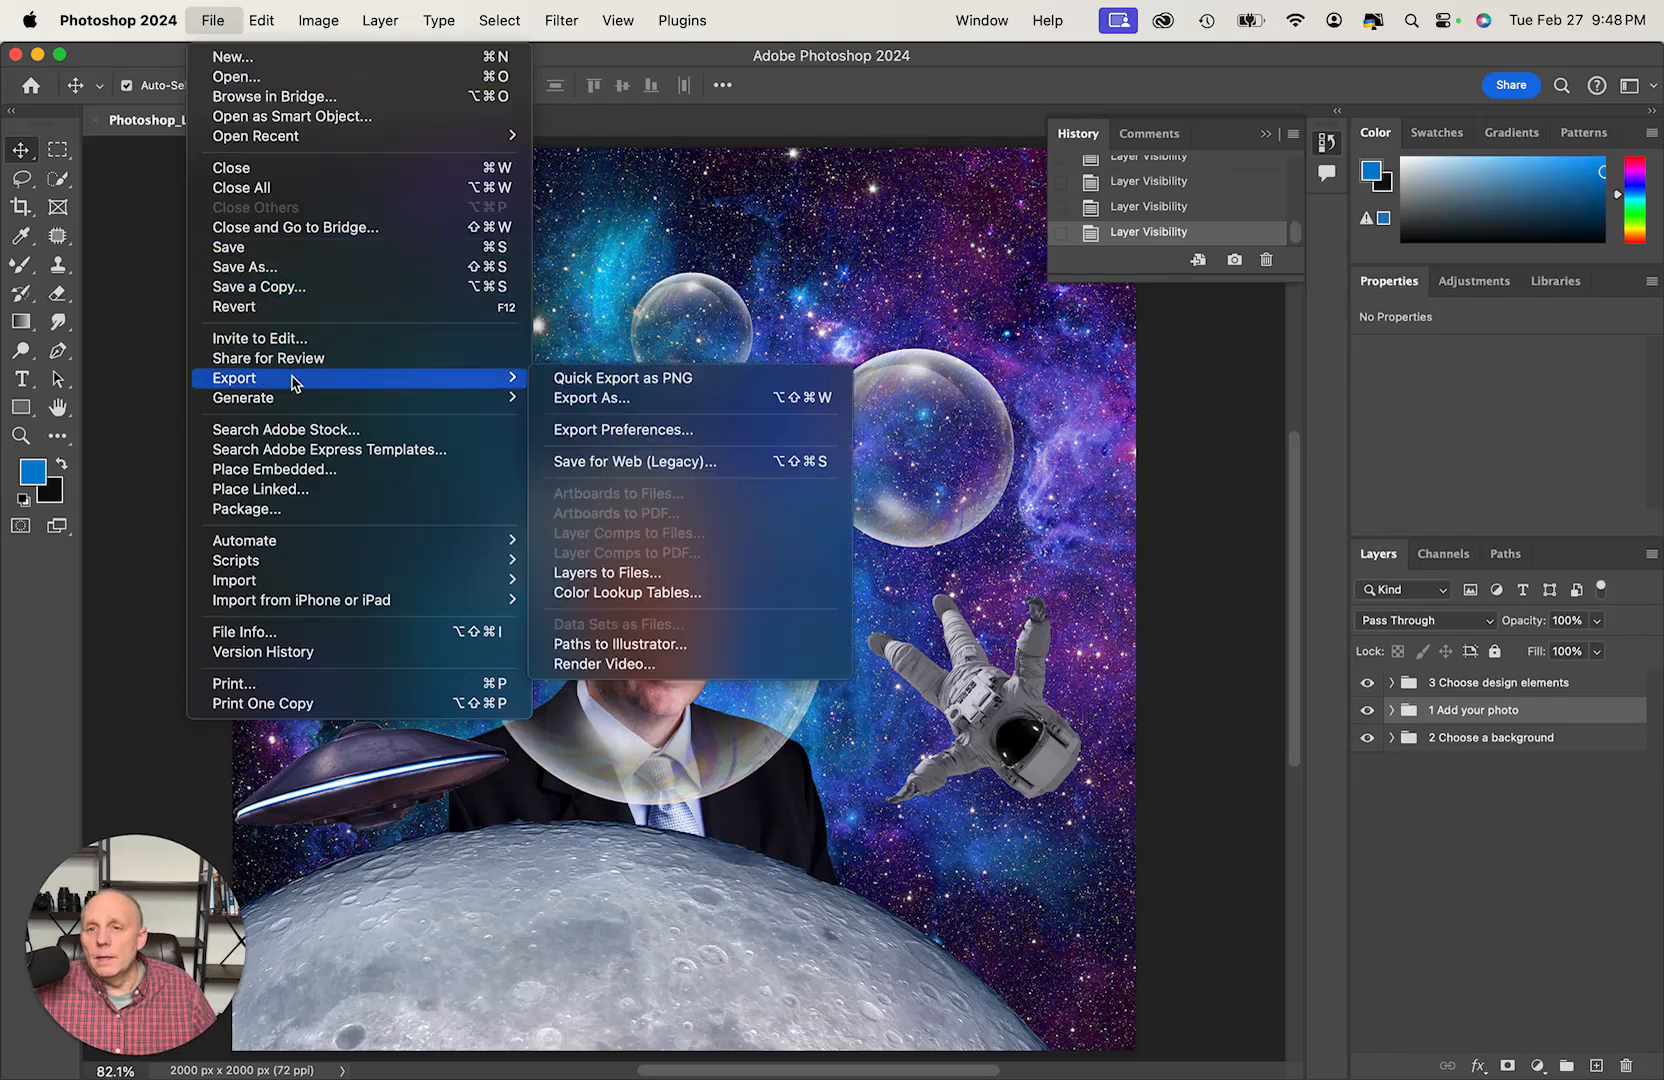
pyautogui.click(552, 402)
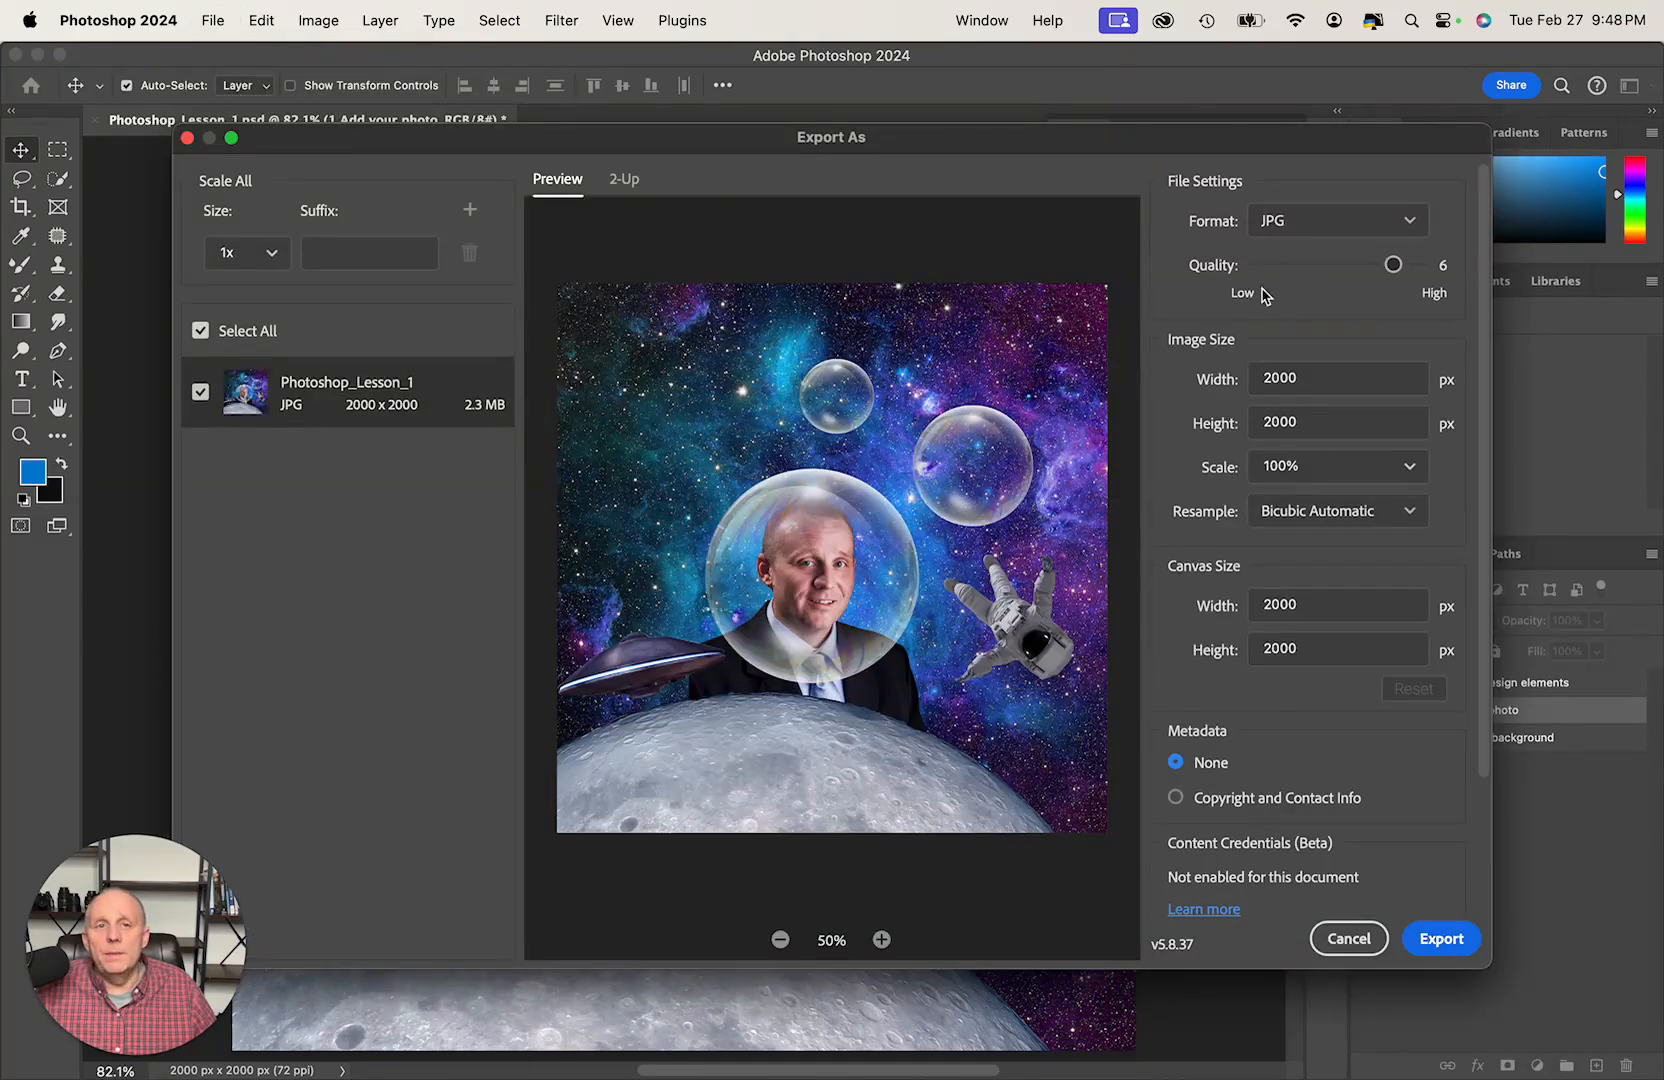
pyautogui.moveTo(1393, 266); pyautogui.dragTo(1434, 277)
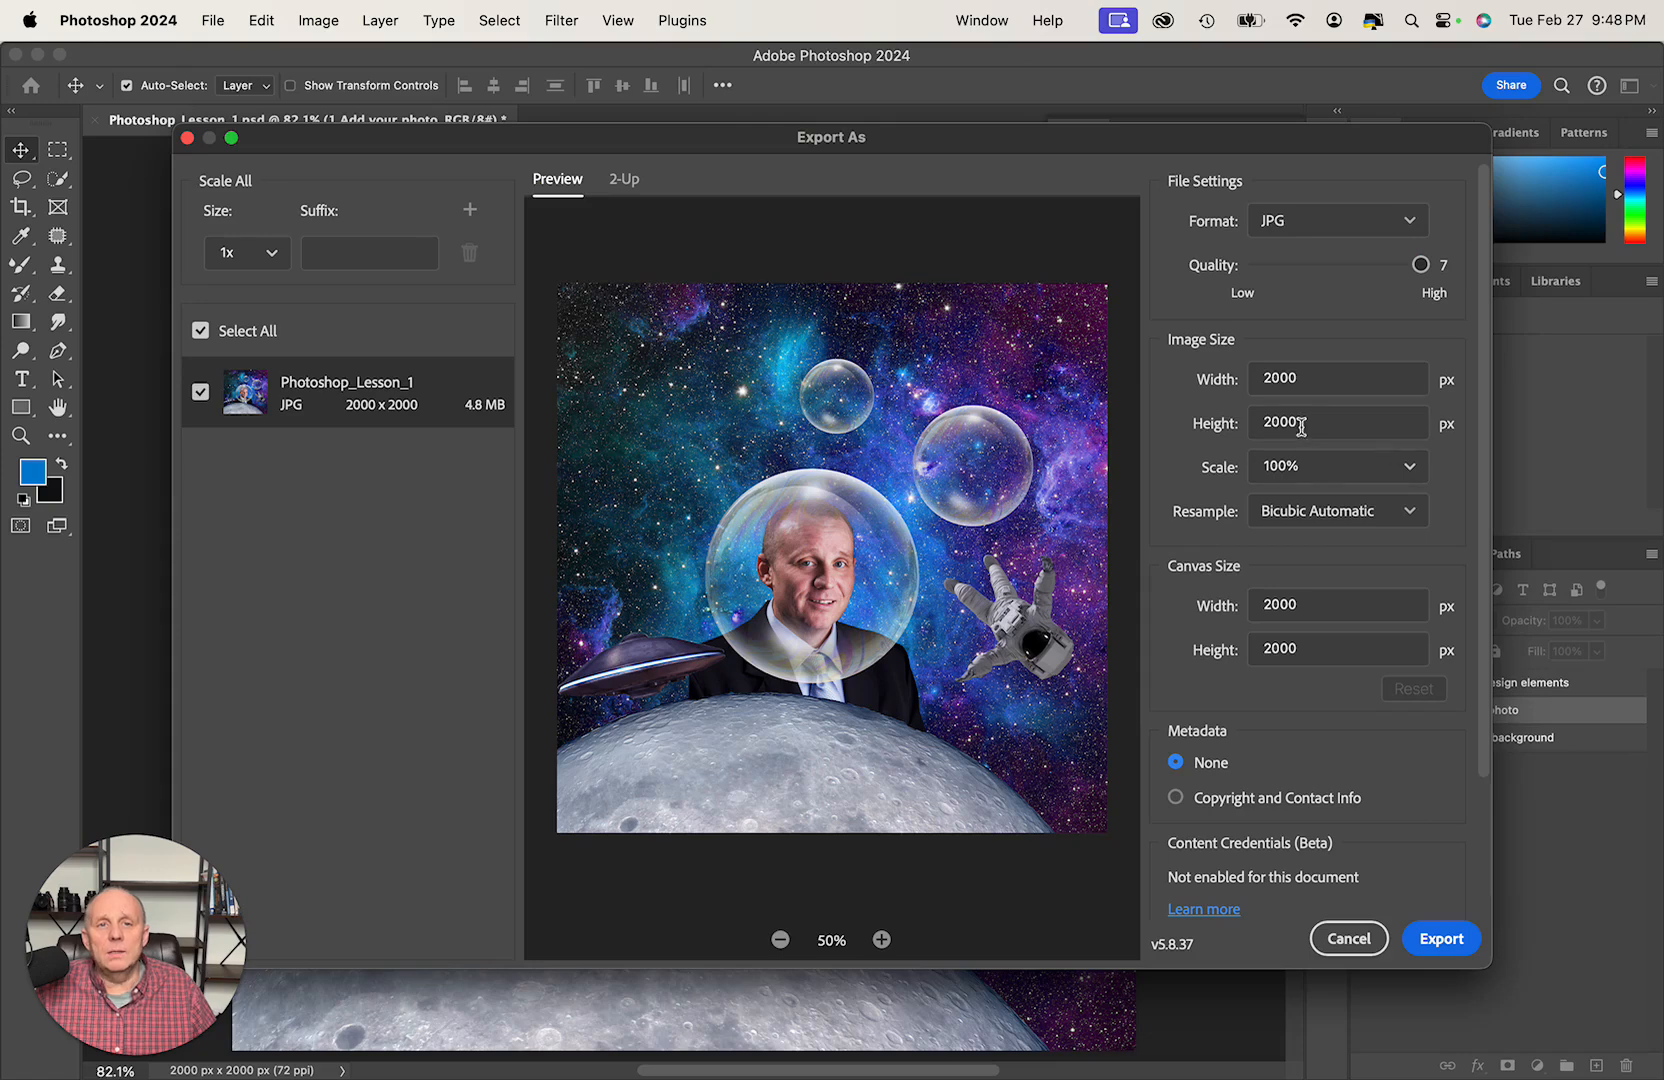
pyautogui.click(1204, 800)
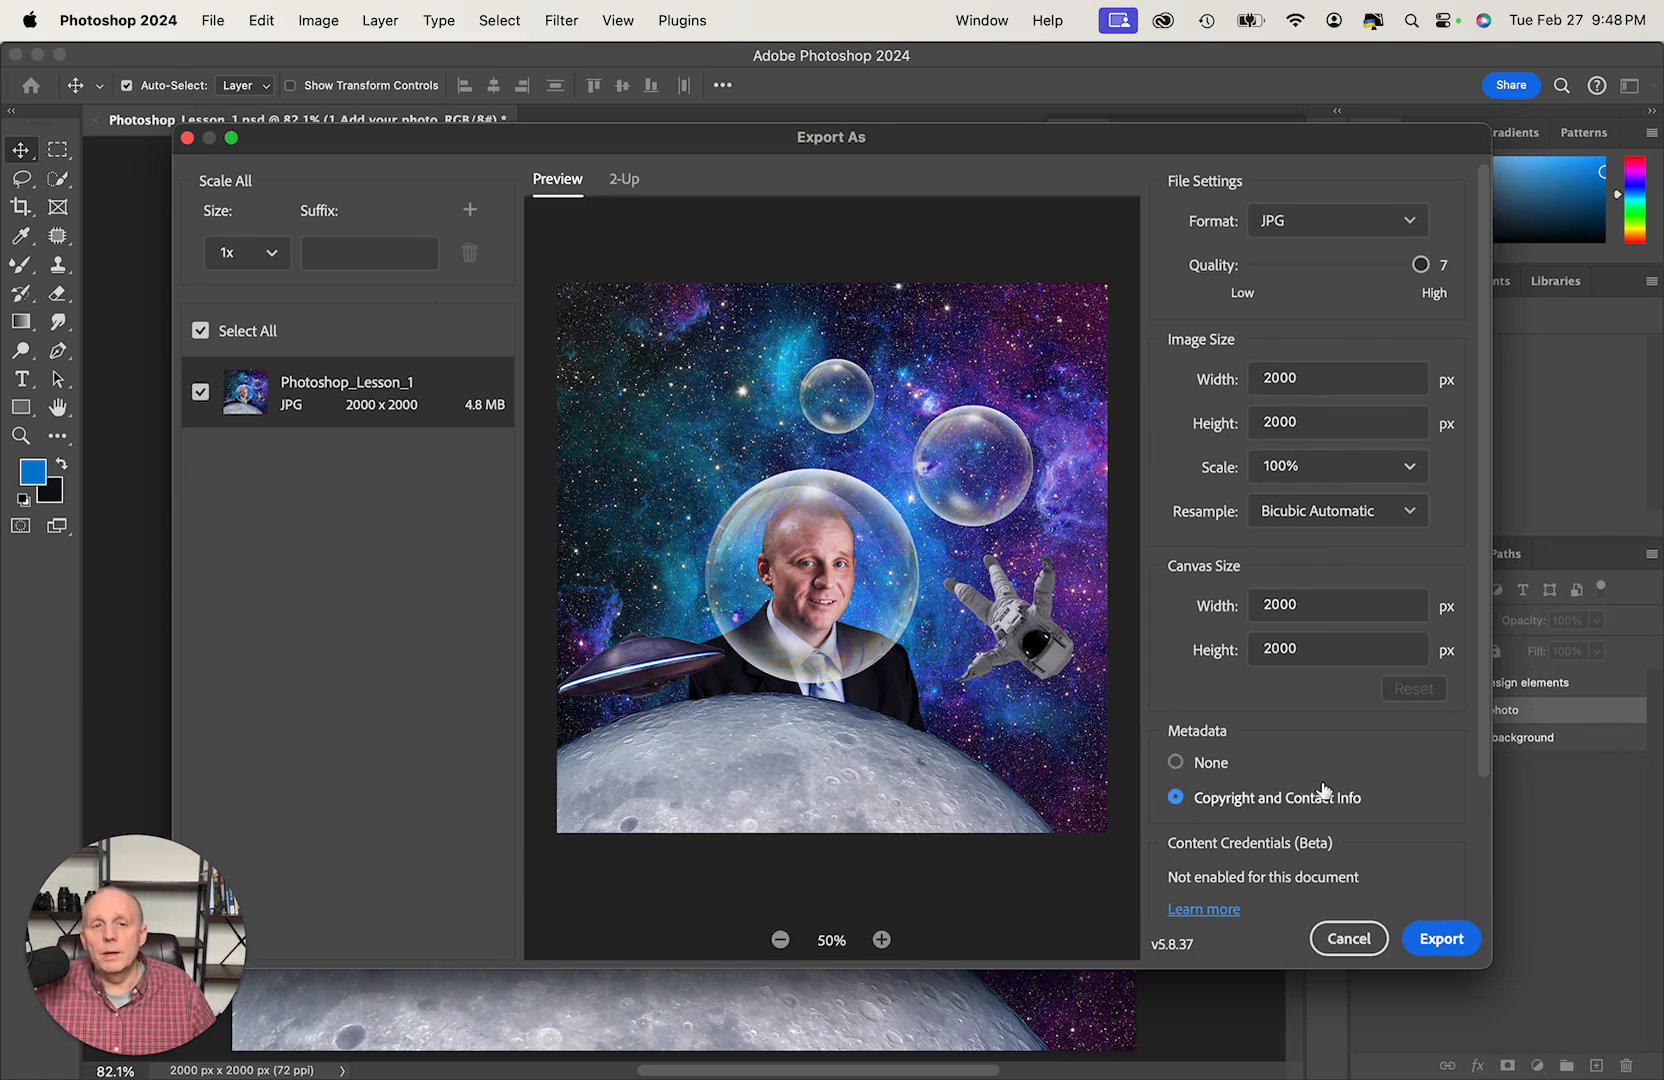
# - Export the image as Photoshop_Lesson_1.jpg into the Fun_Created_Artistic_Work folder inside SnapLenz on the portraits drive
pyautogui.click(1455, 946)
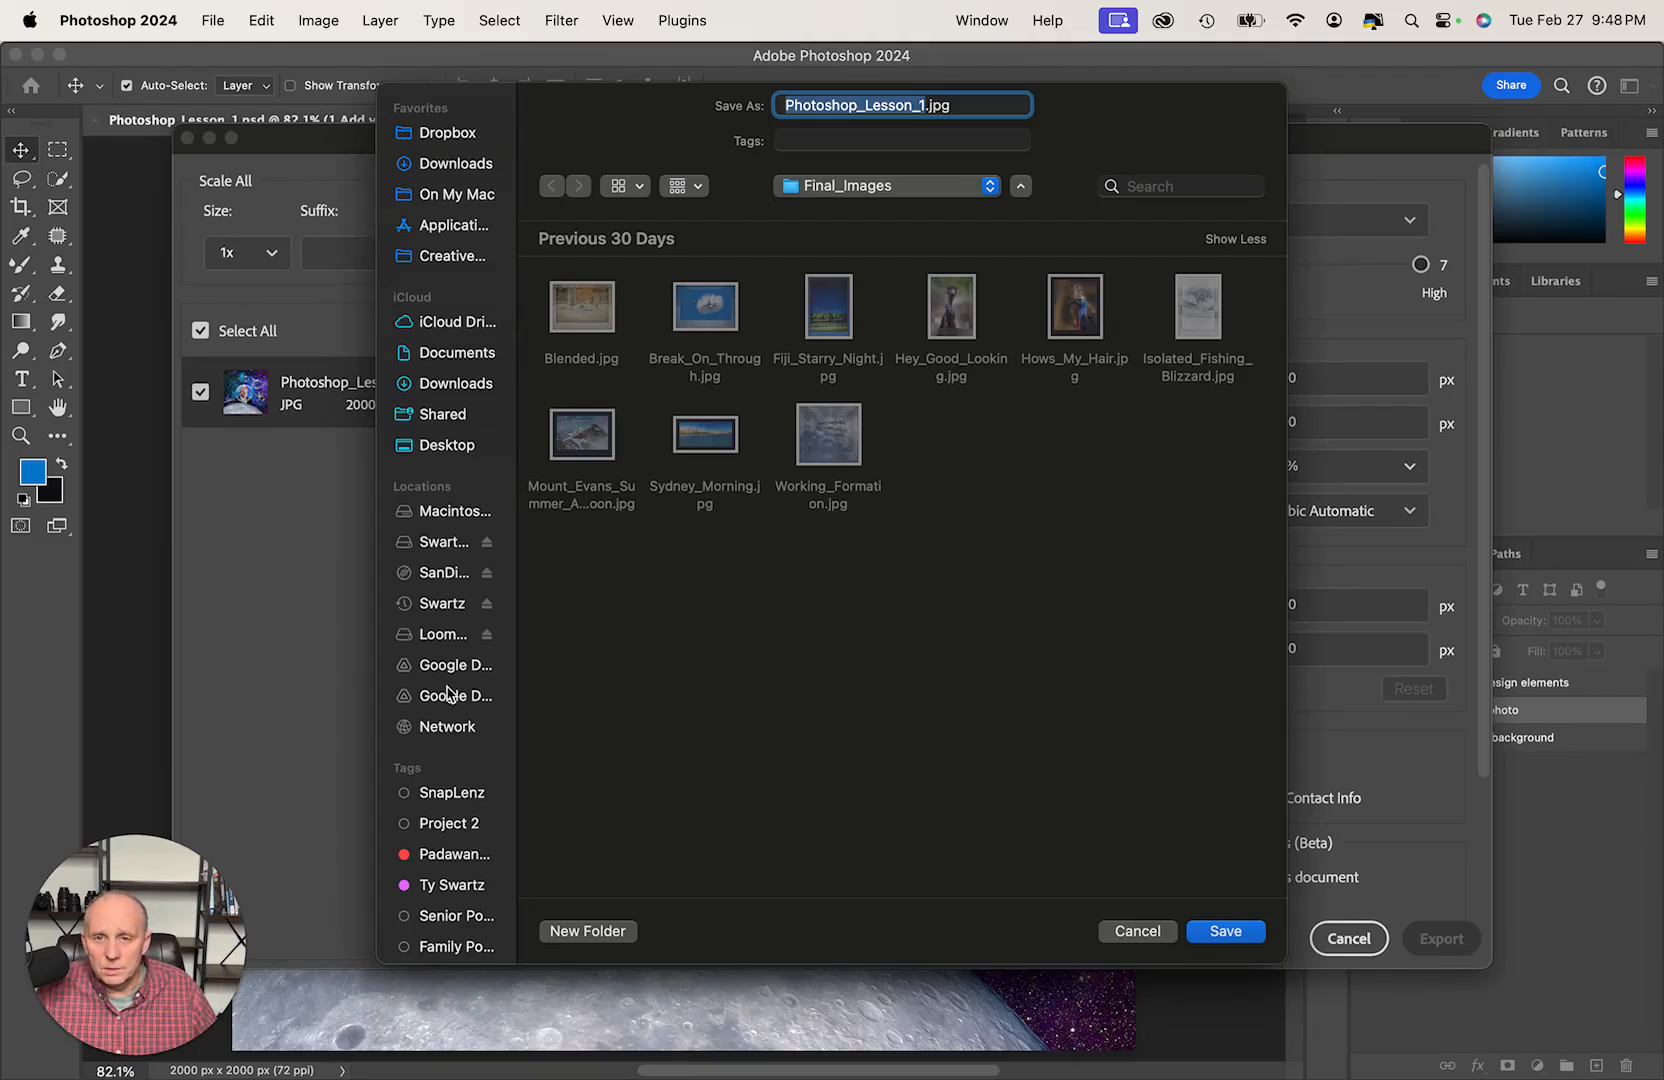
pyautogui.click(437, 543)
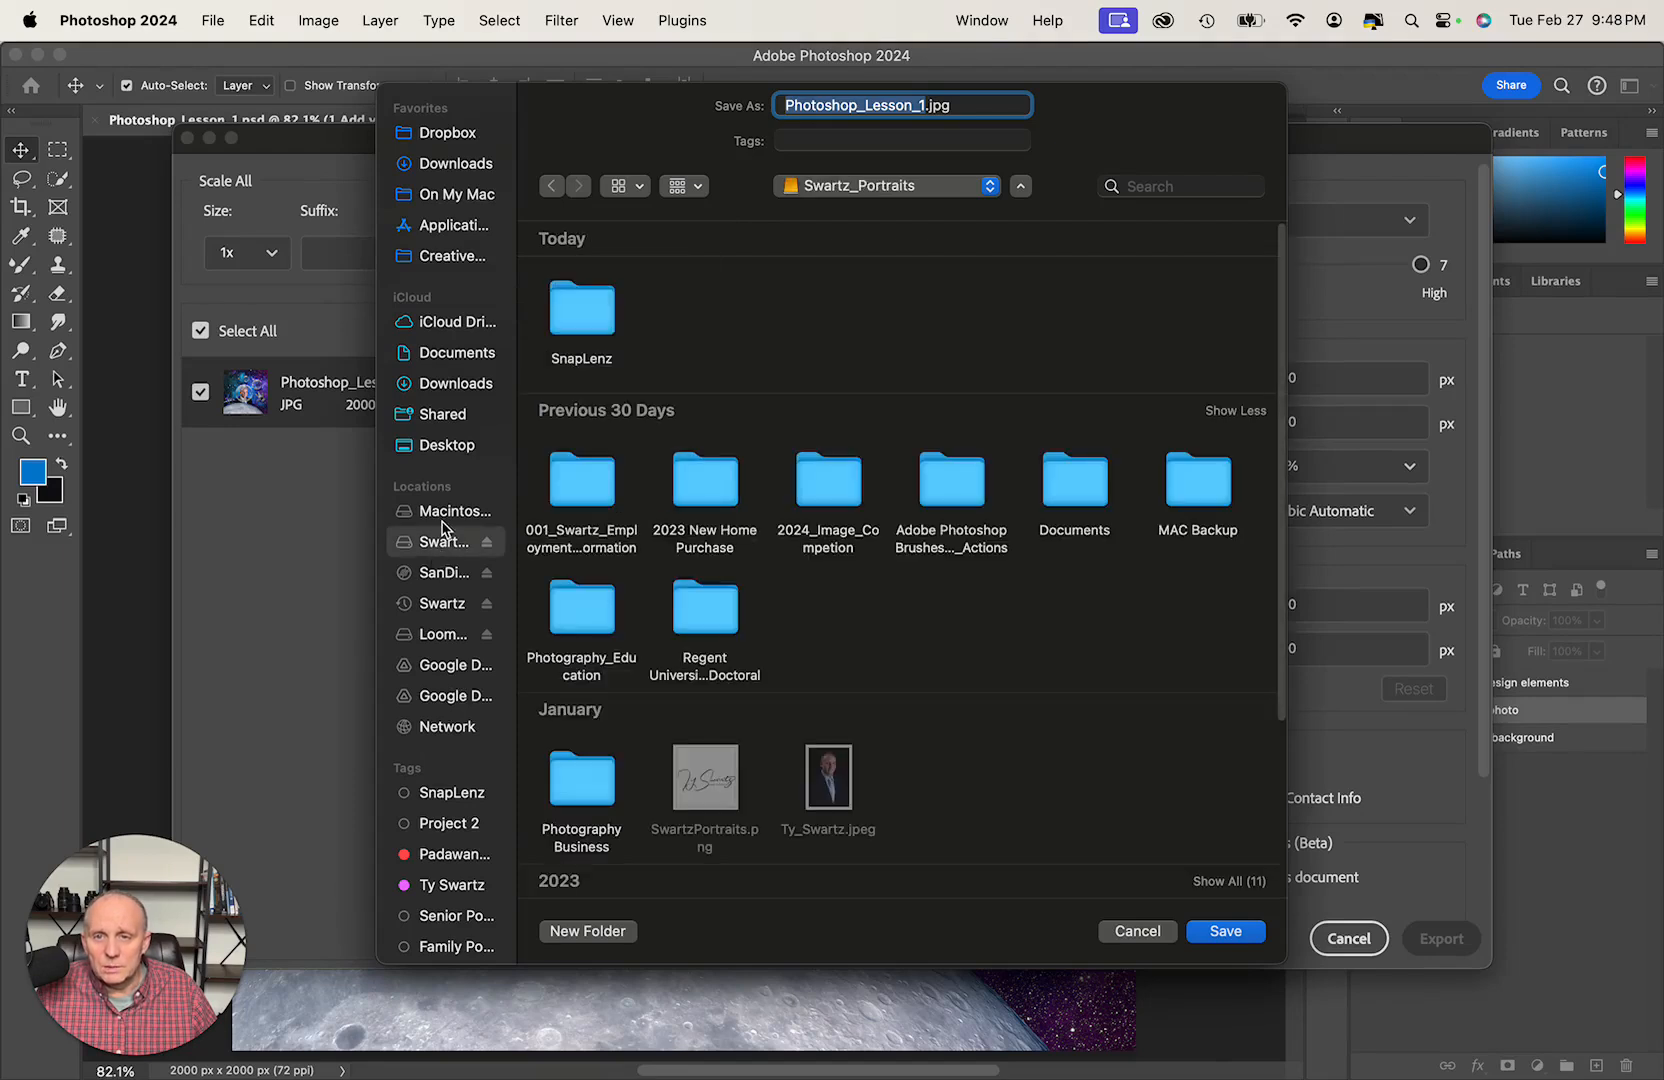
pyautogui.click(575, 328)
pyautogui.doubleClick(575, 328)
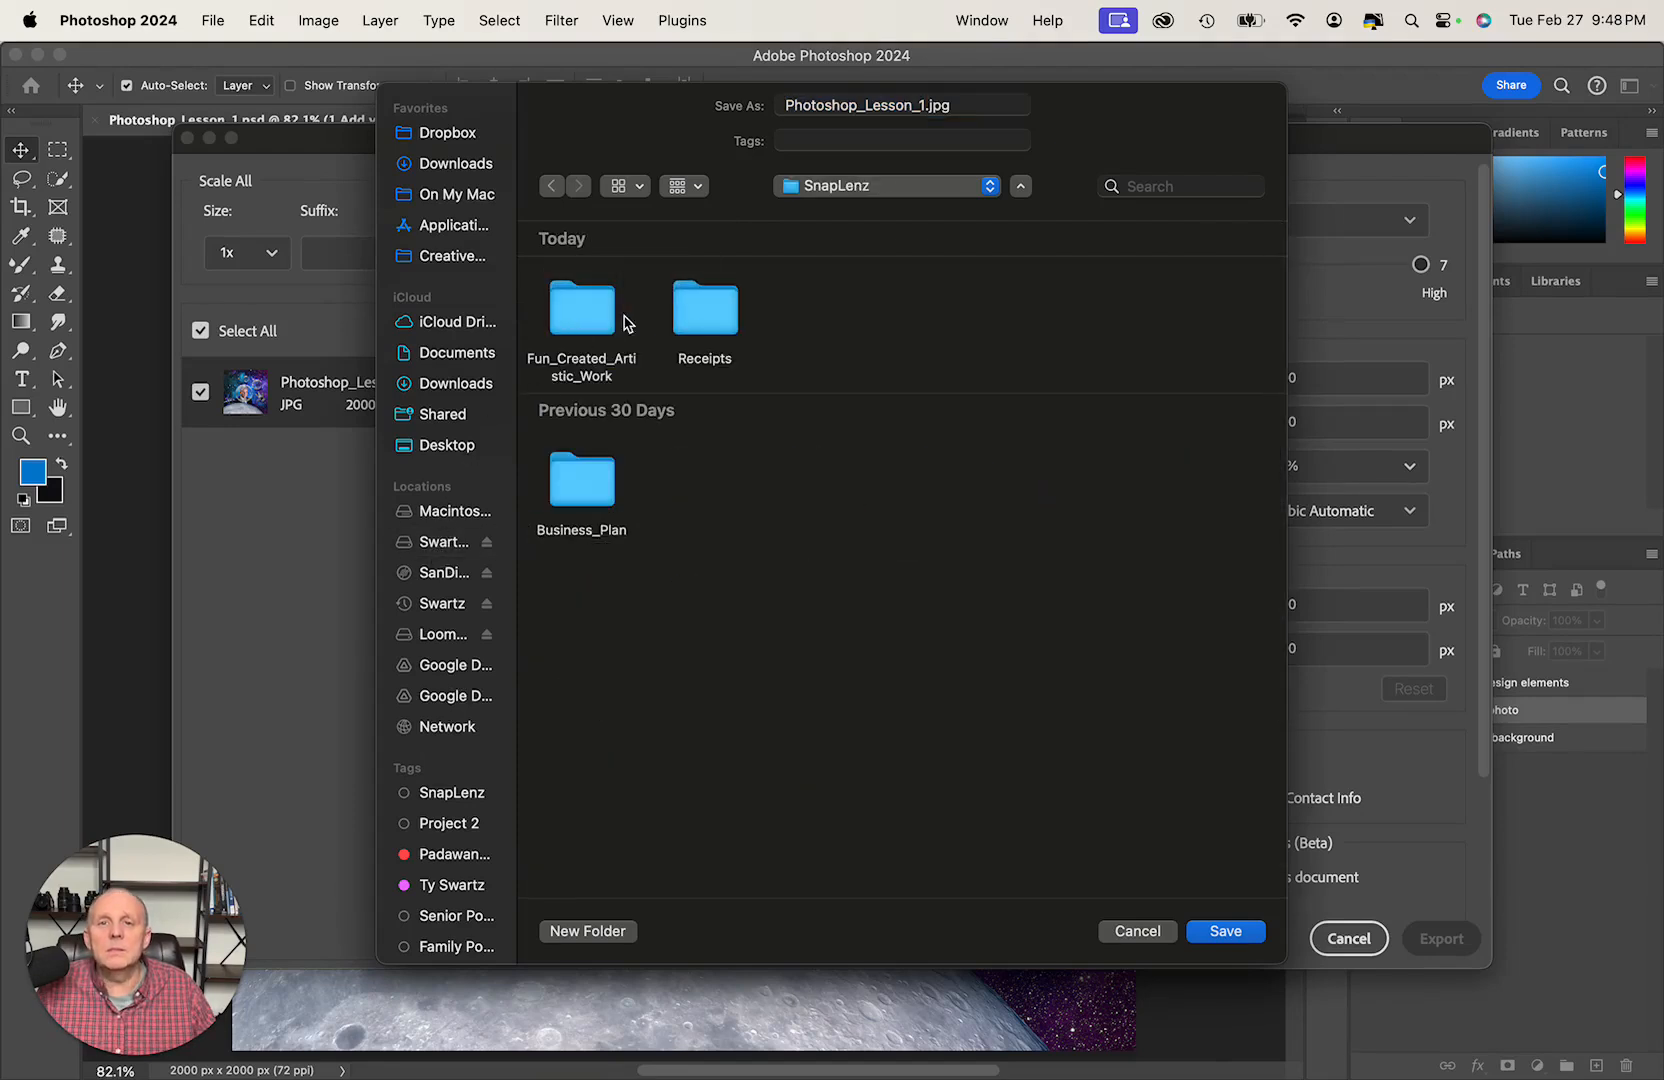
pyautogui.doubleClick(576, 318)
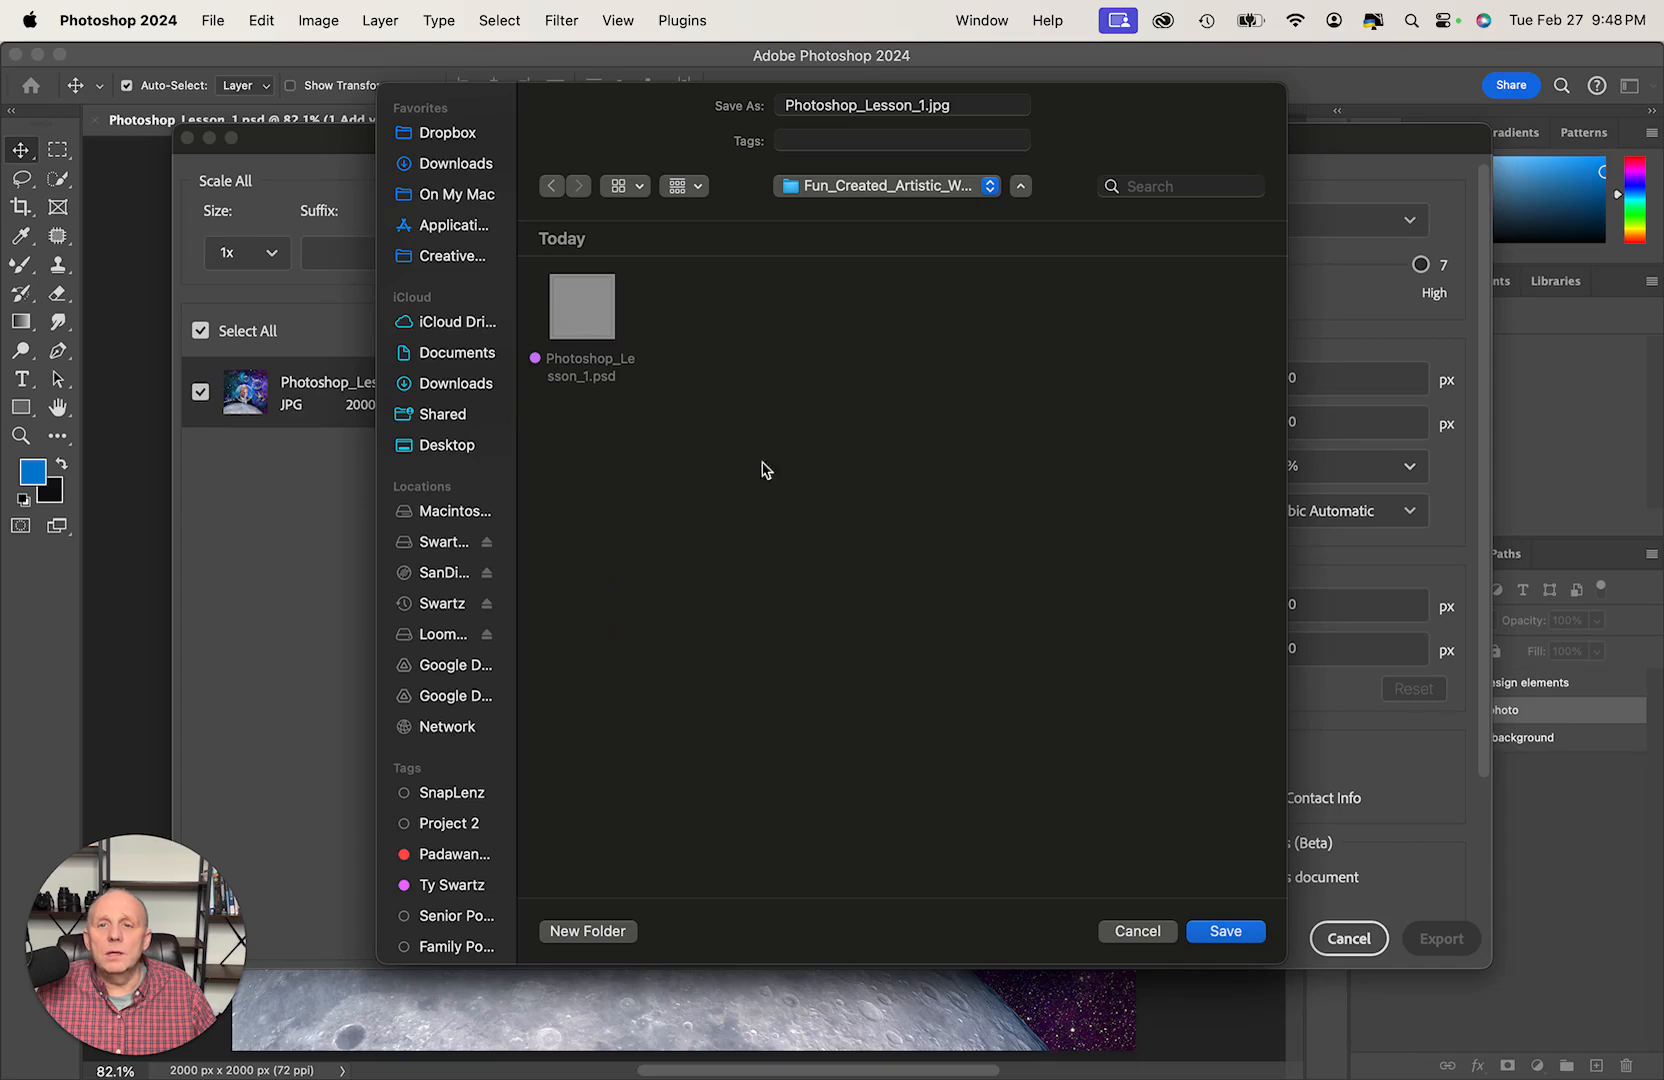
pyautogui.click(1235, 942)
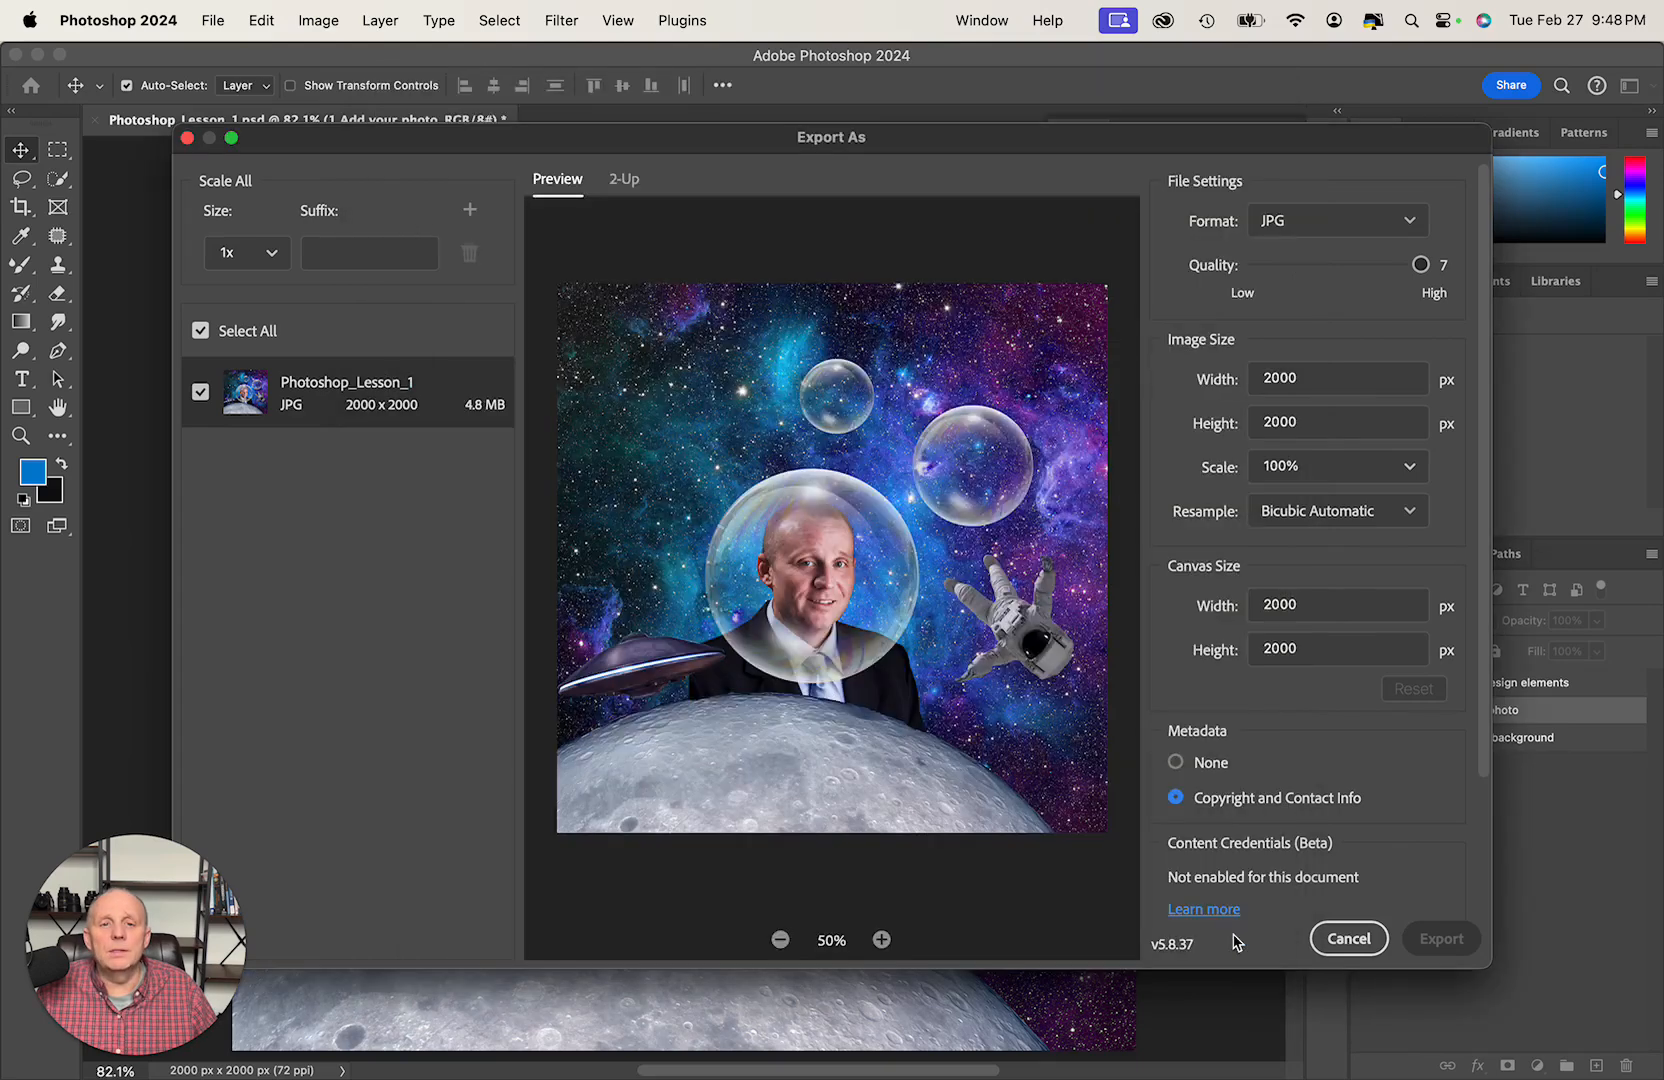